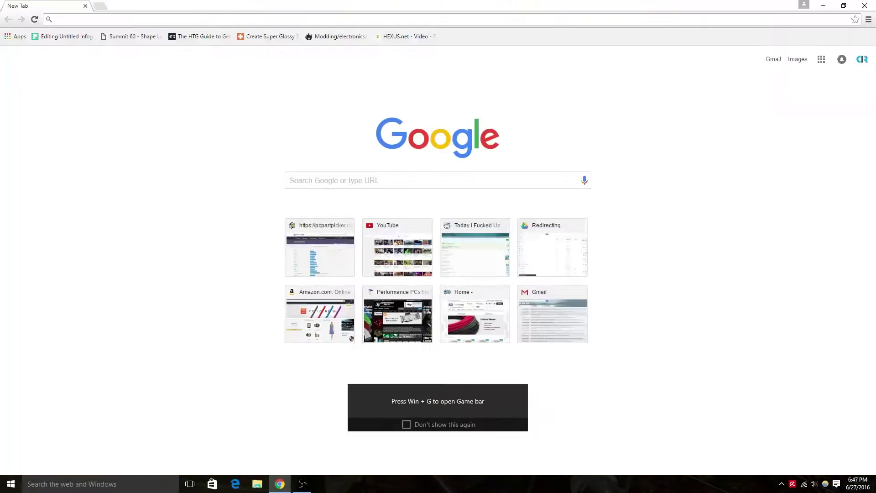
# Step: Search Google Images for '660 ti superclocked' and preview a card image
pyautogui.write('660 ti superclocked')
pyautogui.press('Return')
pyautogui.click(165, 68)
pyautogui.click(96, 126)
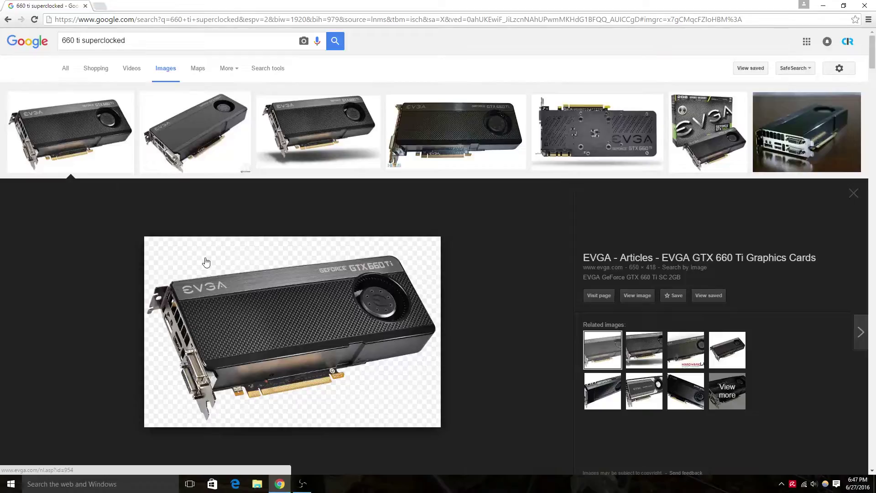
# Step: Search 'fc970' in a new tab and preview several waterblock images
pyautogui.click(100, 6)
pyautogui.write('fc970')
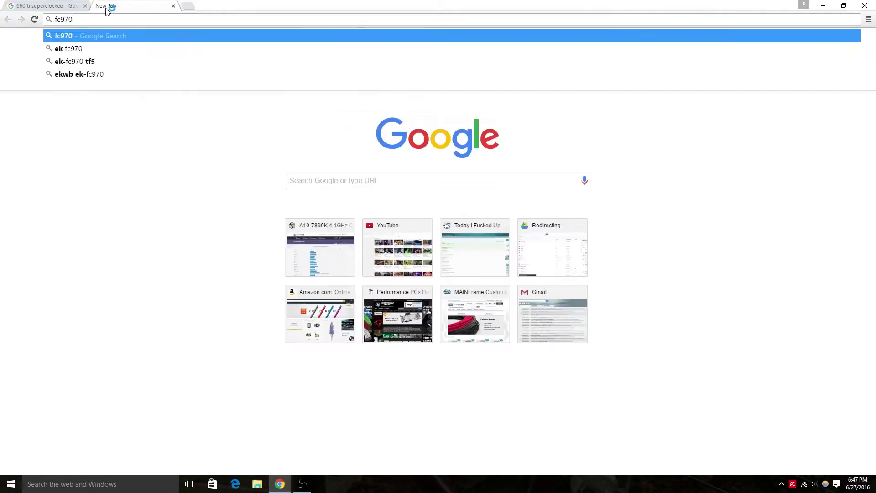
pyautogui.press('Return')
pyautogui.click(634, 107)
pyautogui.scroll(-4, 373, 175)
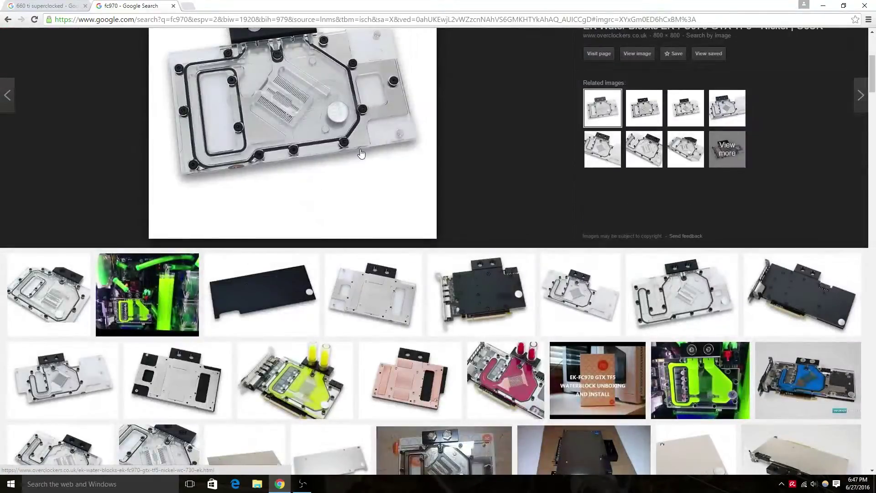
pyautogui.click(483, 322)
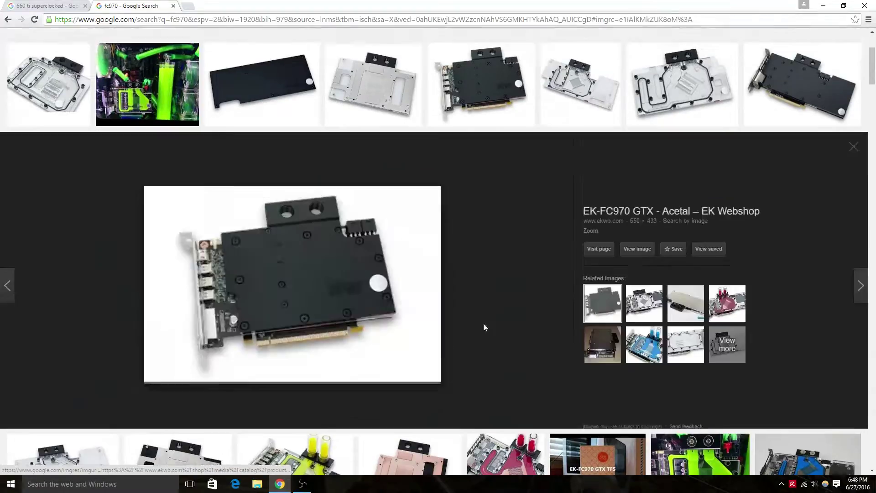
pyautogui.scroll(3, 280, 121)
pyautogui.click(280, 121)
# Step: Download the blank motherboard and PCIe card models from the SketchUp Components Collection
pyautogui.click(481, 248)
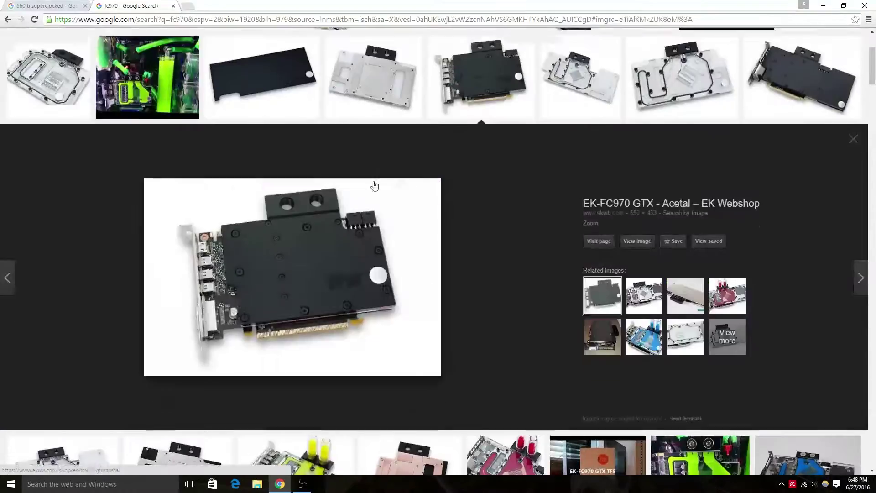
pyautogui.hotkey('ctrl', 't')
pyautogui.write('seketchup')
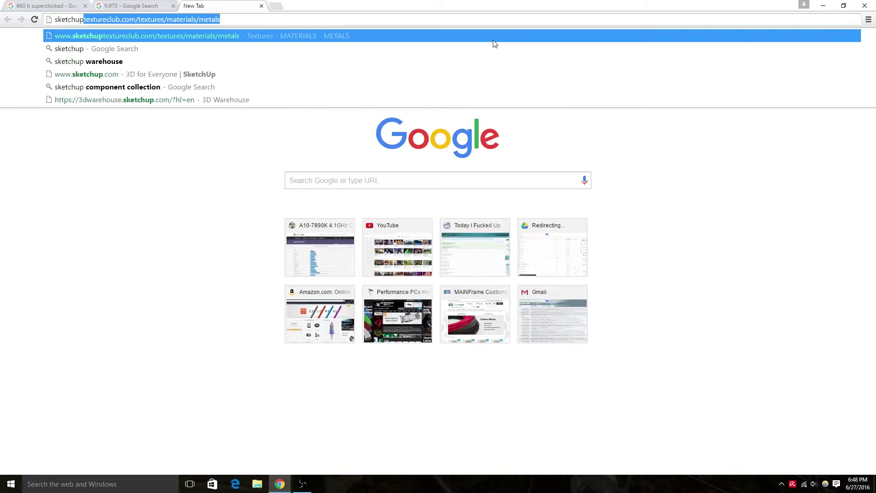
pyautogui.write(' com')
pyautogui.press('Return')
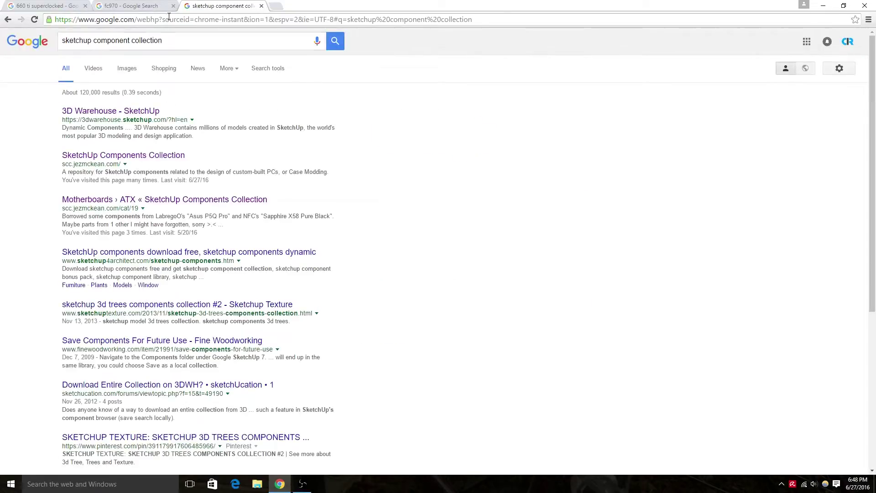
pyautogui.click(103, 158)
pyautogui.click(122, 180)
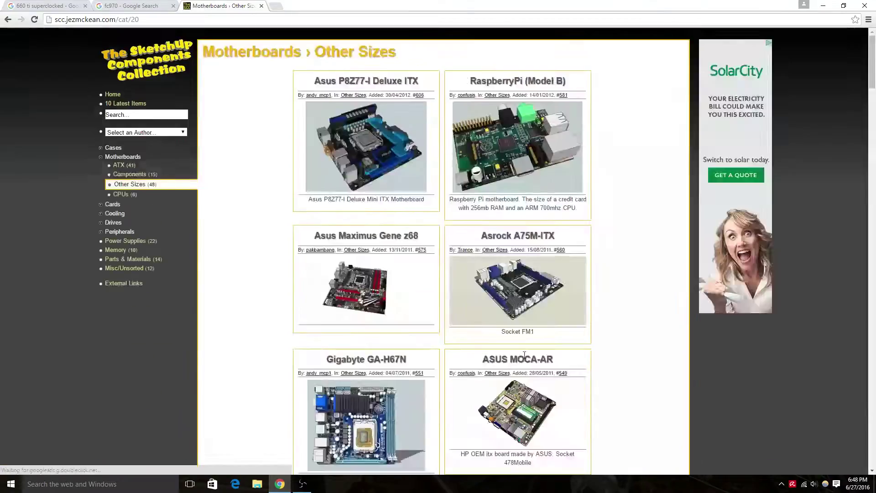
pyautogui.scroll(-10, 549, 150)
pyautogui.click(522, 162)
# Step: Create a desktop '660Ti With Waterblock' folder containing Sketchups and Assets subfolders
pyautogui.moveTo(534, 6); pyautogui.dragTo(534, 26)
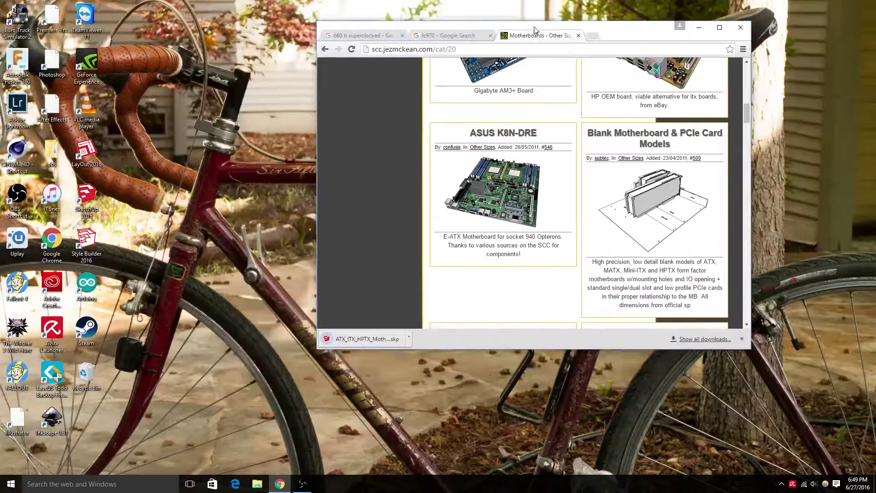
pyautogui.write('660TiWith Waterblock')
pyautogui.press('Return')
pyautogui.doubleClick(120, 416)
pyautogui.rightClick(180, 274)
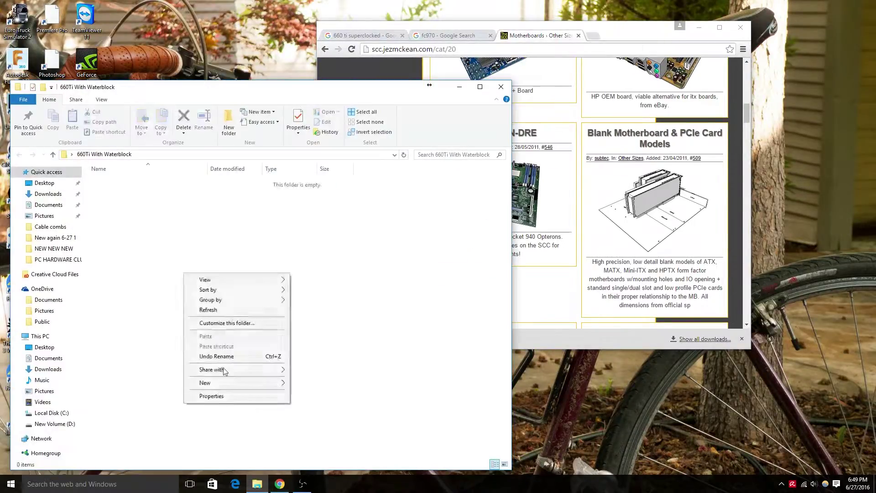
pyautogui.write('Sketchups')
pyautogui.rightClick(226, 273)
pyautogui.click(352, 382)
pyautogui.write('Assets')
pyautogui.click(352, 323)
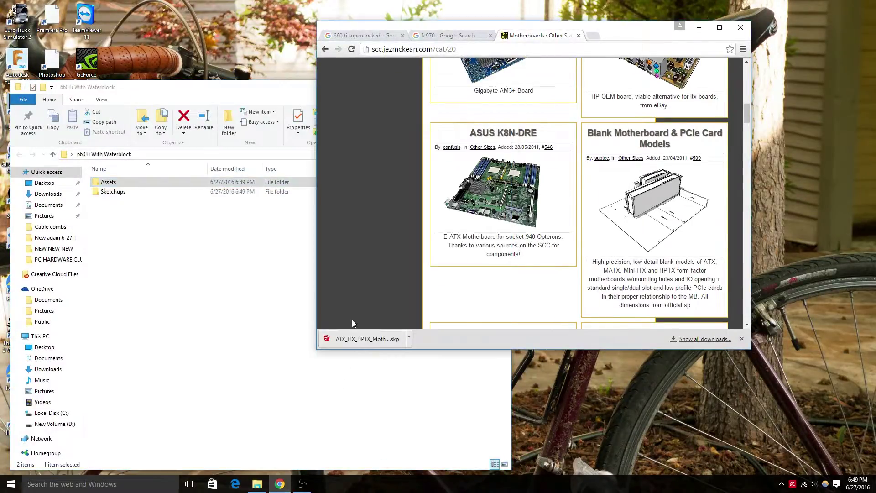
pyautogui.click(344, 361)
pyautogui.click(638, 36)
# Step: Launch SketchUp and start a new model from the default template
pyautogui.click(77, 484)
pyautogui.write('sketchup')
pyautogui.press('Return')
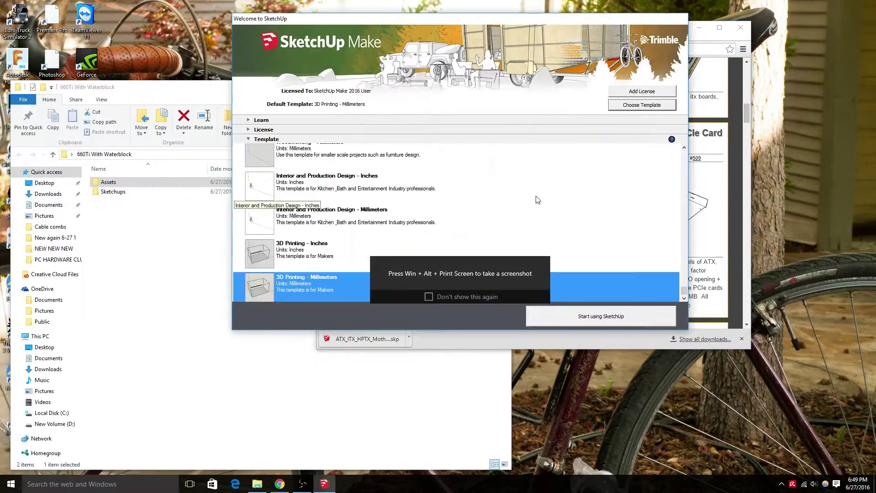
pyautogui.click(601, 316)
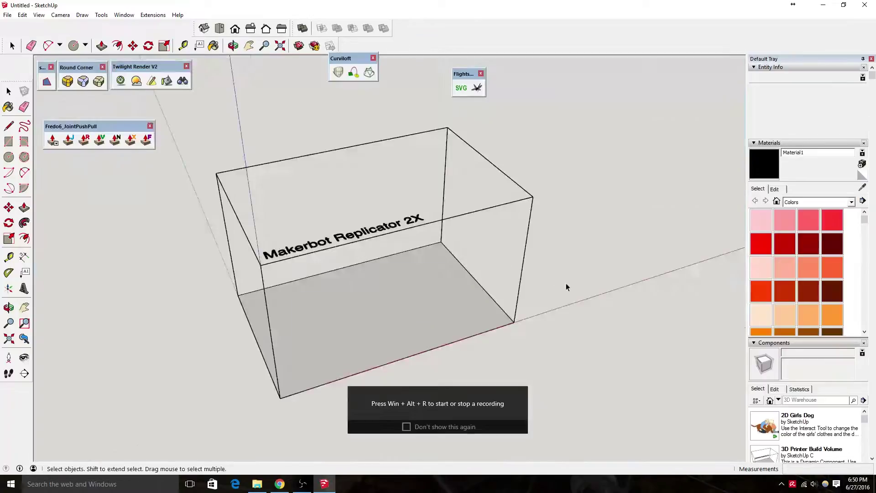
pyautogui.moveTo(566, 282)
pyautogui.mouseDown(button='middle')
pyautogui.moveTo(403, 235)
pyautogui.moveTo(407, 151)
pyautogui.mouseUp(button='middle')
pyautogui.scroll(5, 408, 146)
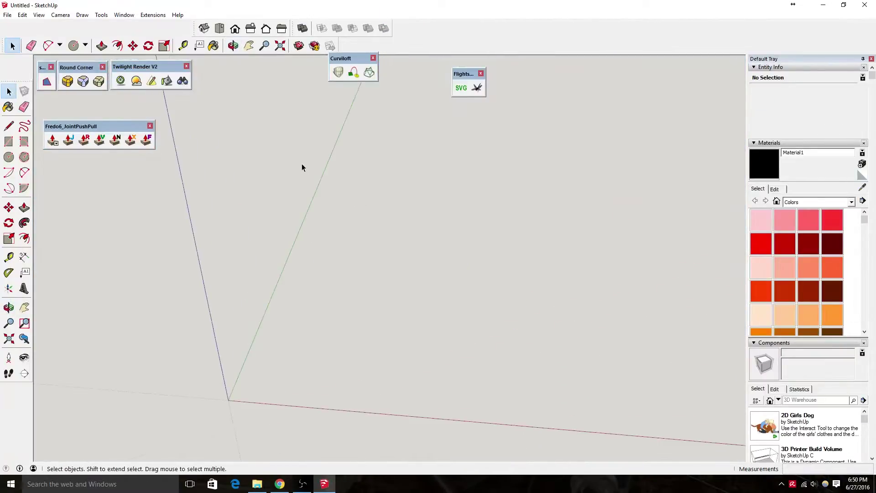
# Step: Save the model as '660Ti PCB Base'
pyautogui.click(8, 15)
pyautogui.click(32, 65)
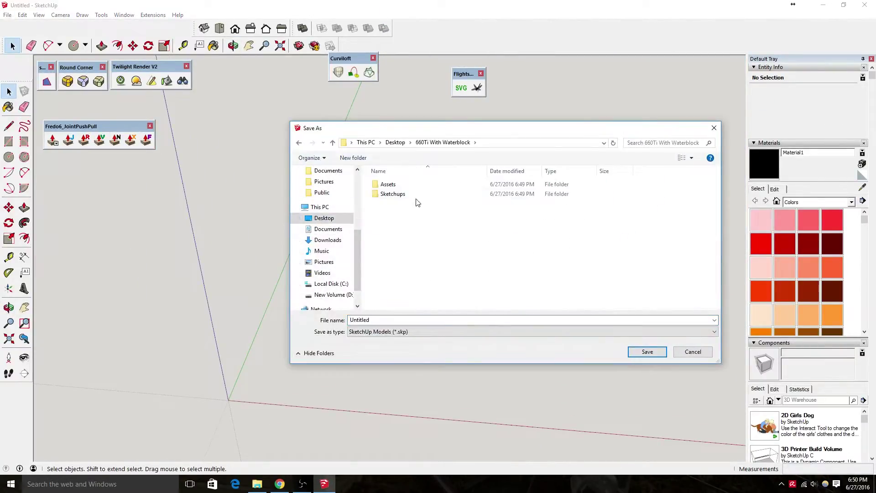
pyautogui.press('Return')
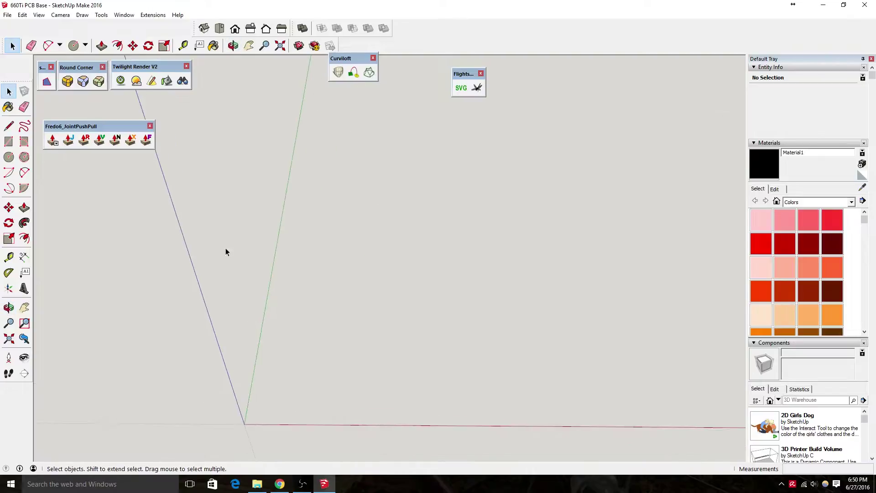
# Step: Import the ATX_ITX_HPTX blank model and erase everything except one PCIe card
pyautogui.hotkey('alt', 'f')
pyautogui.press('i')
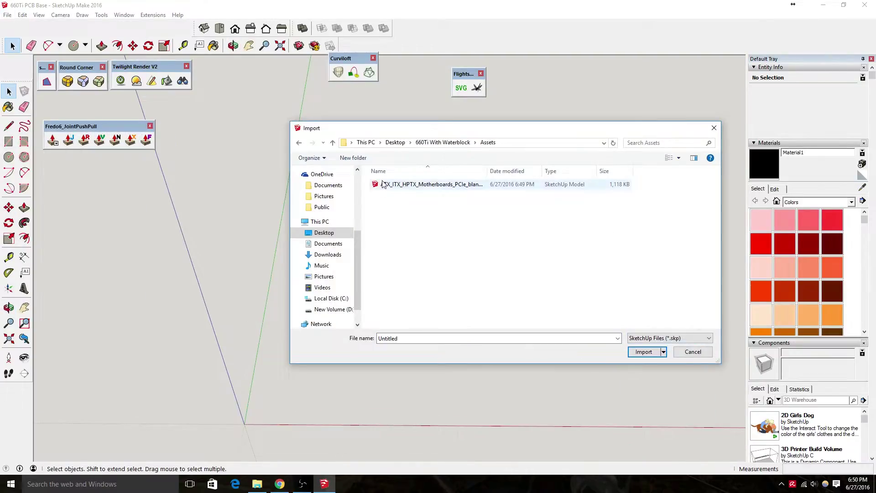
pyautogui.doubleClick(383, 184)
pyautogui.moveTo(384, 184)
pyautogui.mouseDown(button='middle')
pyautogui.moveTo(616, 302)
pyautogui.moveTo(306, 228)
pyautogui.mouseUp(button='middle')
pyautogui.press('space')
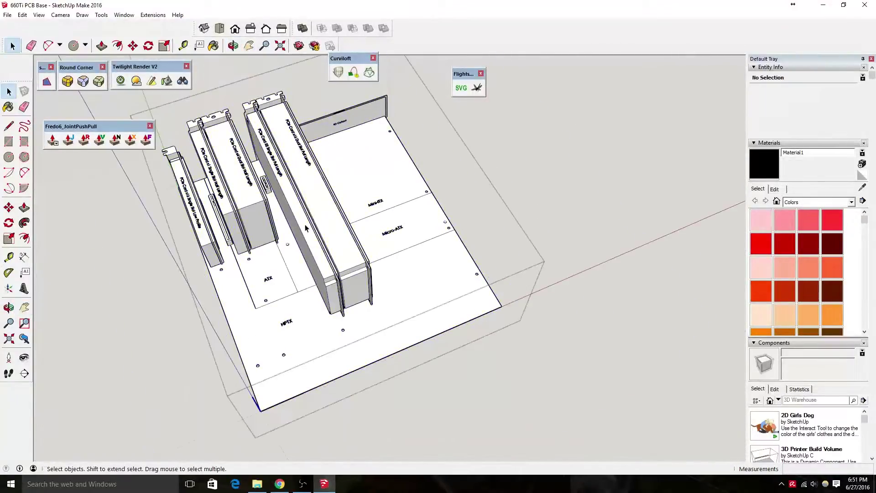
pyautogui.rightClick(260, 269)
pyautogui.click(304, 283)
# Step: Rotate the remaining PCIe card so it lies flat
pyautogui.moveTo(335, 152); pyautogui.dragTo(486, 431, button='middle')
pyautogui.press('q')
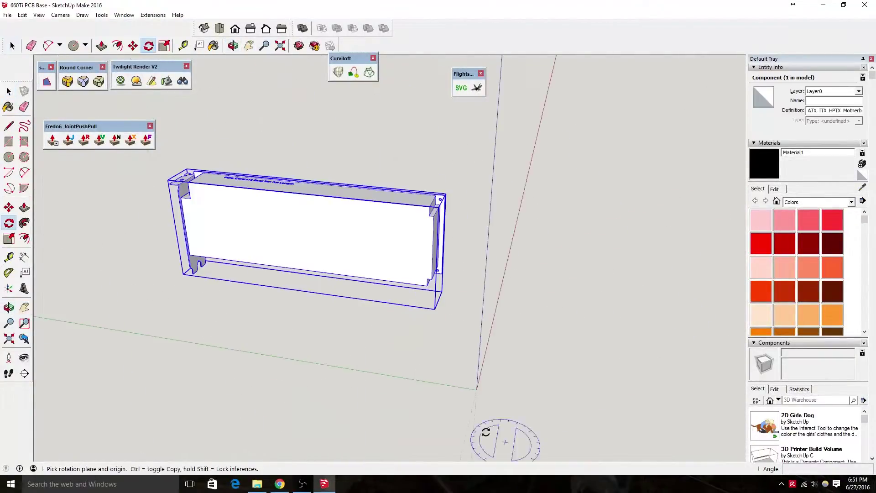
pyautogui.click(196, 333)
pyautogui.click(389, 180)
pyautogui.moveTo(424, 333); pyautogui.dragTo(328, 152, button='middle')
pyautogui.press('space')
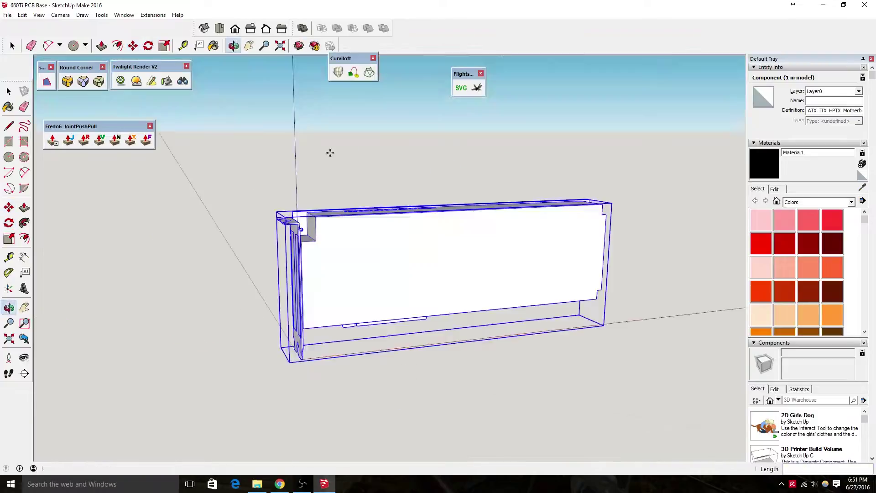
pyautogui.click(46, 187)
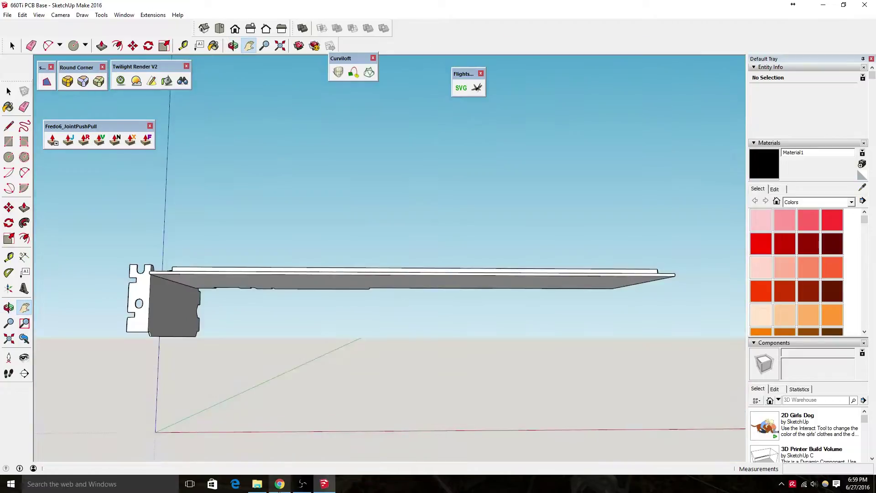
pyautogui.click(279, 483)
pyautogui.click(561, 35)
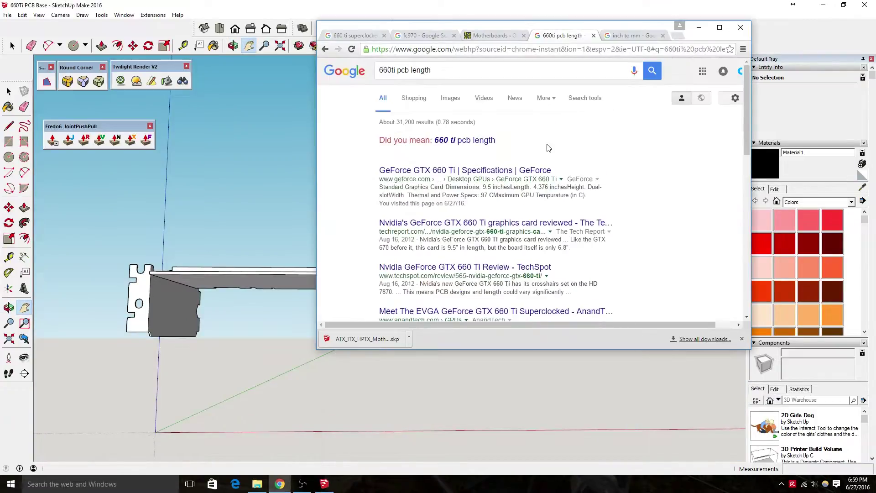
pyautogui.click(677, 36)
pyautogui.write('660 ti superclocked')
pyautogui.press('Return')
pyautogui.scroll(-2, 437, 157)
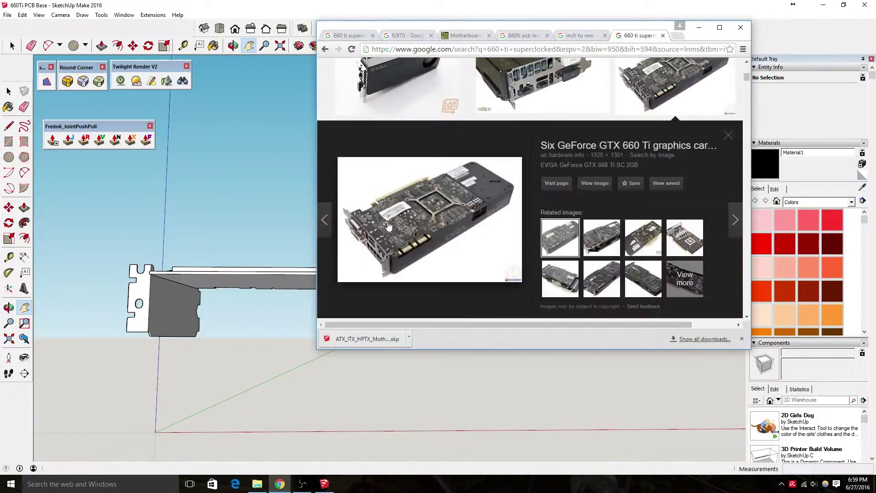
pyautogui.click(520, 35)
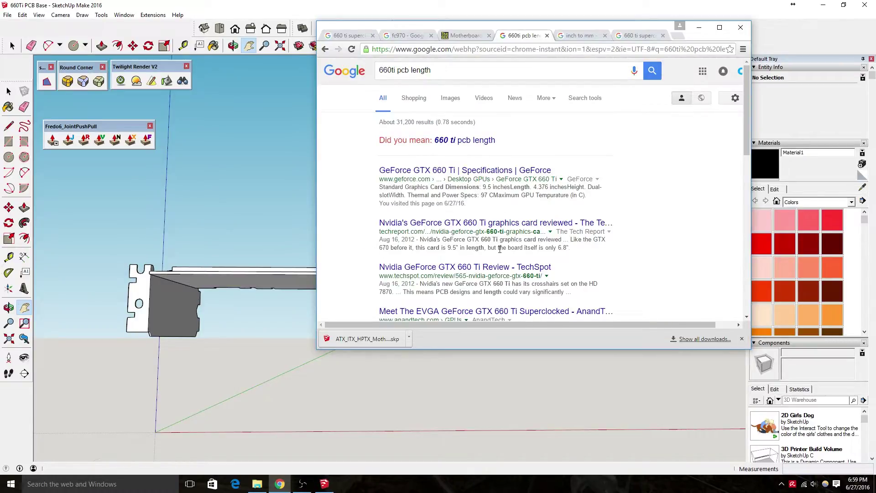
pyautogui.click(580, 35)
pyautogui.moveTo(182, 274); pyautogui.dragTo(277, 225, button='middle')
# Step: Measure the board's length from the bracket end with the Tape Measure
pyautogui.scroll(3, 338, 303)
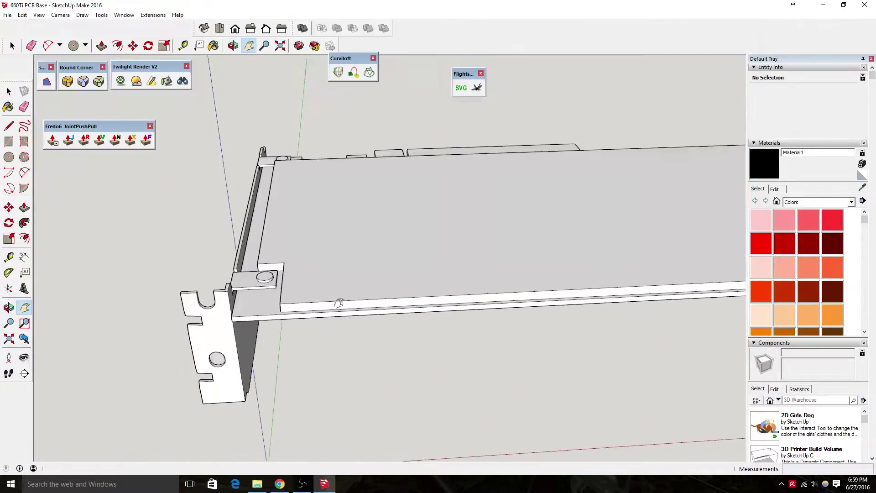
pyautogui.moveTo(314, 278)
pyautogui.mouseDown(button='middle')
pyautogui.moveTo(384, 373)
pyautogui.moveTo(256, 292)
pyautogui.moveTo(238, 326)
pyautogui.moveTo(304, 348)
pyautogui.moveTo(403, 242)
pyautogui.moveTo(273, 260)
pyautogui.moveTo(592, 426)
pyautogui.moveTo(166, 348)
pyautogui.moveTo(329, 237)
pyautogui.moveTo(427, 345)
pyautogui.moveTo(544, 395)
pyautogui.moveTo(228, 199)
pyautogui.moveTo(330, 335)
pyautogui.moveTo(235, 245)
pyautogui.moveTo(342, 265)
pyautogui.mouseUp(button='middle')
pyautogui.press('t')
pyautogui.scroll(2, 267, 260)
pyautogui.click(427, 338)
pyautogui.click(334, 343)
pyautogui.press('space')
# Step: Turn the board group into a component
pyautogui.click(235, 272)
pyautogui.rightClick(269, 250)
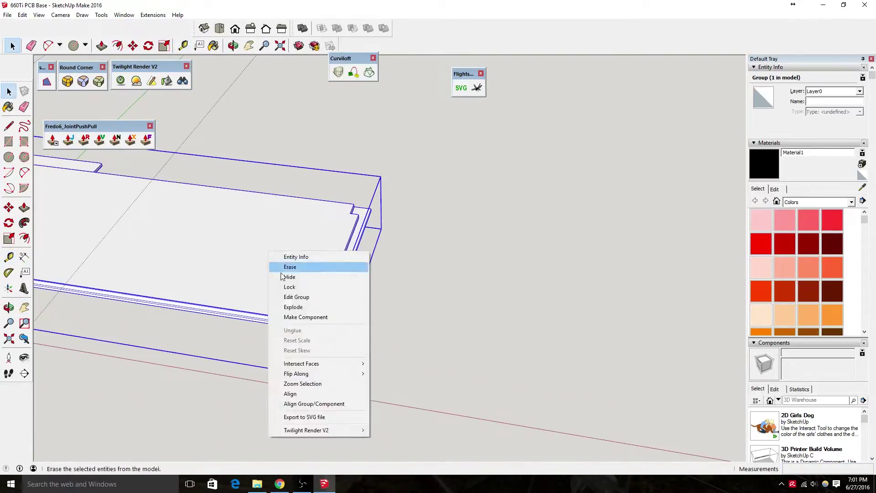
pyautogui.click(278, 317)
pyautogui.moveTo(281, 326)
pyautogui.mouseDown(button='middle')
pyautogui.moveTo(188, 279)
pyautogui.moveTo(329, 303)
pyautogui.moveTo(555, 174)
pyautogui.moveTo(535, 248)
pyautogui.mouseUp(button='middle')
pyautogui.click(188, 279)
pyautogui.press('space')
pyautogui.click(587, 332)
pyautogui.moveTo(521, 303)
pyautogui.mouseDown(button='middle')
pyautogui.moveTo(587, 332)
pyautogui.moveTo(496, 356)
pyautogui.moveTo(329, 269)
pyautogui.mouseUp(button='middle')
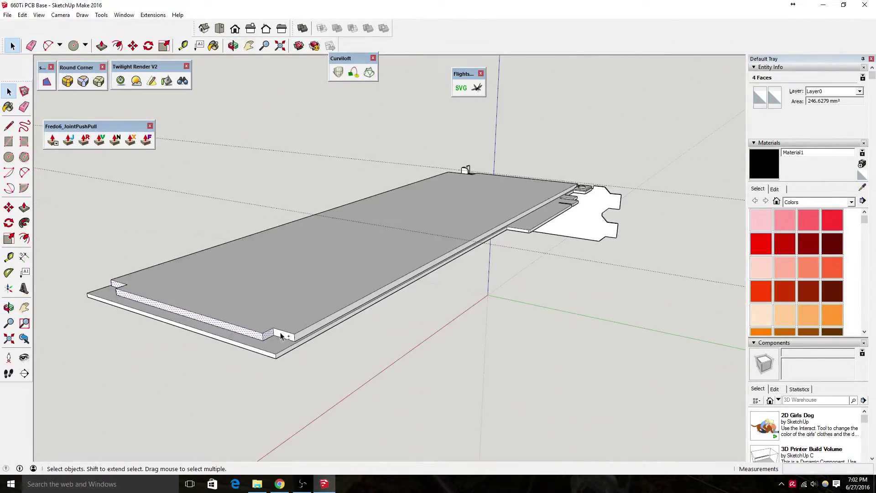
# Step: Move the notch faces along the board
pyautogui.press('m')
pyautogui.click(320, 262)
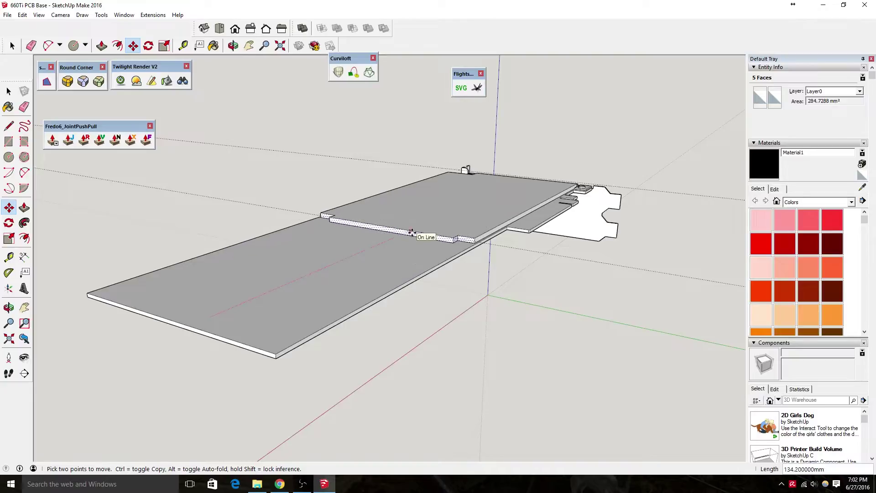
pyautogui.click(412, 233)
pyautogui.press('t')
pyautogui.moveTo(412, 233); pyautogui.dragTo(424, 316, button='middle')
pyautogui.moveTo(438, 275); pyautogui.dragTo(420, 235, button='middle')
pyautogui.press('m')
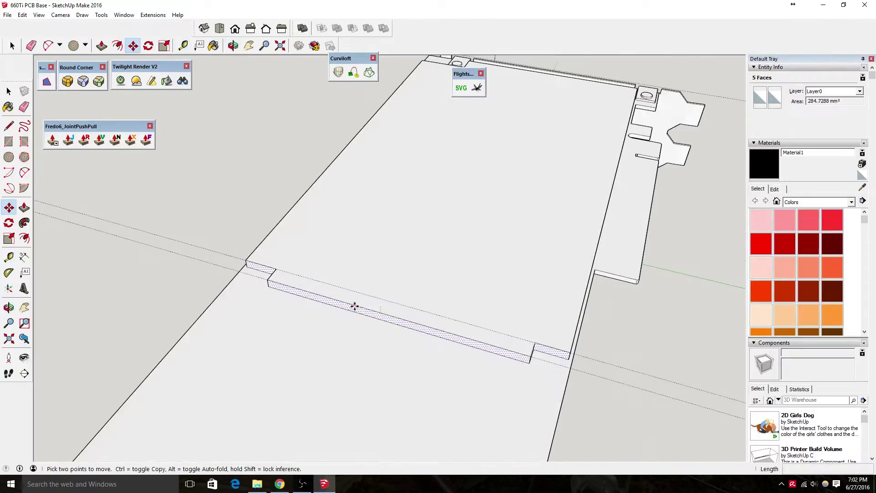
pyautogui.moveTo(354, 307)
pyautogui.mouseDown(button='middle')
pyautogui.moveTo(456, 249)
pyautogui.moveTo(536, 279)
pyautogui.moveTo(260, 163)
pyautogui.mouseUp(button='middle')
pyautogui.press('space')
# Step: Soften the board's edges
pyautogui.rightClick(382, 231)
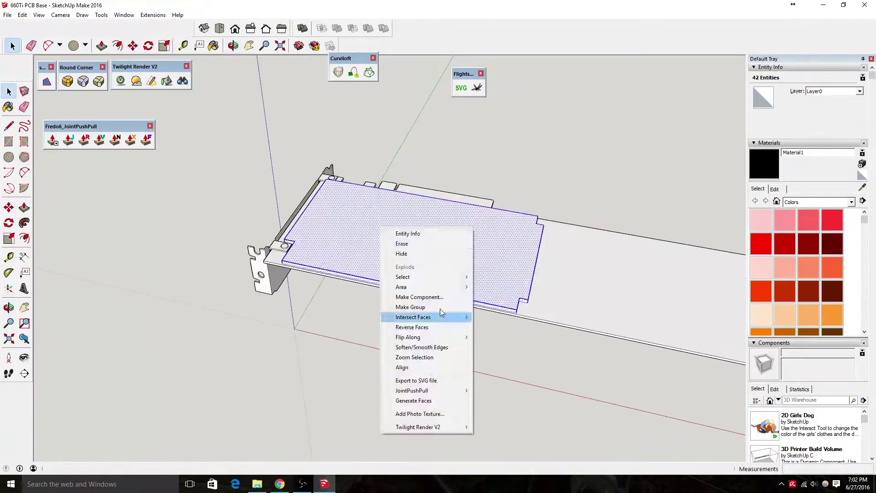
pyautogui.click(440, 308)
pyautogui.moveTo(449, 370); pyautogui.dragTo(805, 249, button='middle')
# Step: Rename the unnamed group in the Outliner to 'Upper PCB'
pyautogui.rightClick(781, 275)
pyautogui.click(799, 270)
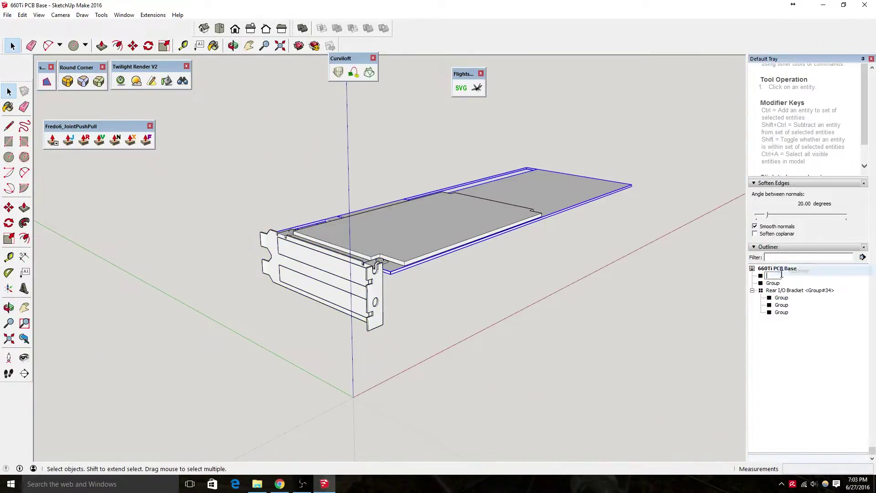
pyautogui.write('Lower PCB')
pyautogui.rightClick(772, 283)
pyautogui.click(775, 267)
pyautogui.write('Upper PCB')
pyautogui.press('Return')
# Step: Erase the large lower board
pyautogui.press('t')
pyautogui.moveTo(456, 274); pyautogui.dragTo(299, 219, button='middle')
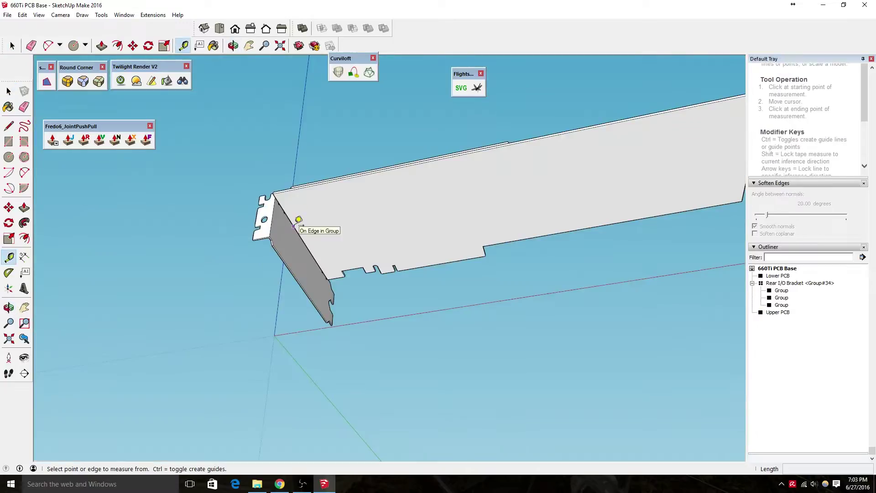
pyautogui.rightClick(358, 85)
pyautogui.click(415, 121)
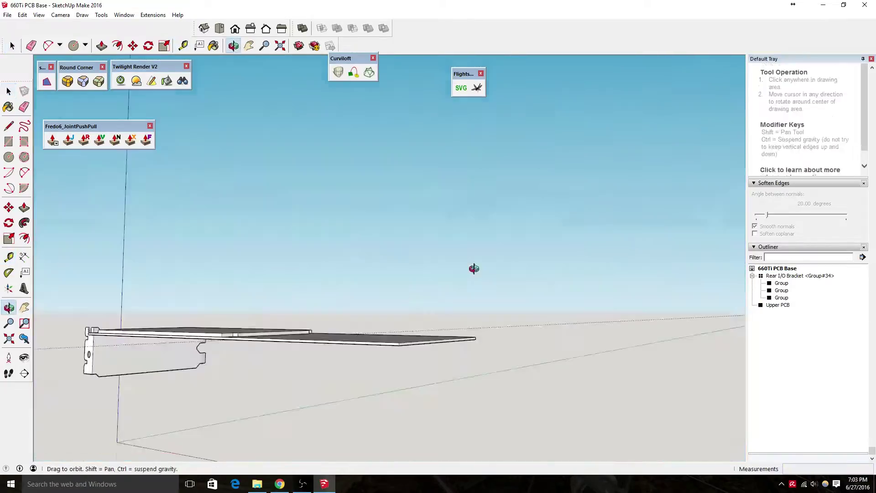
pyautogui.moveTo(475, 268); pyautogui.dragTo(413, 330, button='middle')
# Step: Group the board seen from below and name it 'Lower PCB'
pyautogui.press('p')
pyautogui.moveTo(180, 320)
pyautogui.mouseDown(button='middle')
pyautogui.moveTo(389, 347)
pyautogui.moveTo(284, 279)
pyautogui.moveTo(387, 286)
pyautogui.moveTo(122, 326)
pyautogui.moveTo(557, 69)
pyautogui.mouseUp(button='middle')
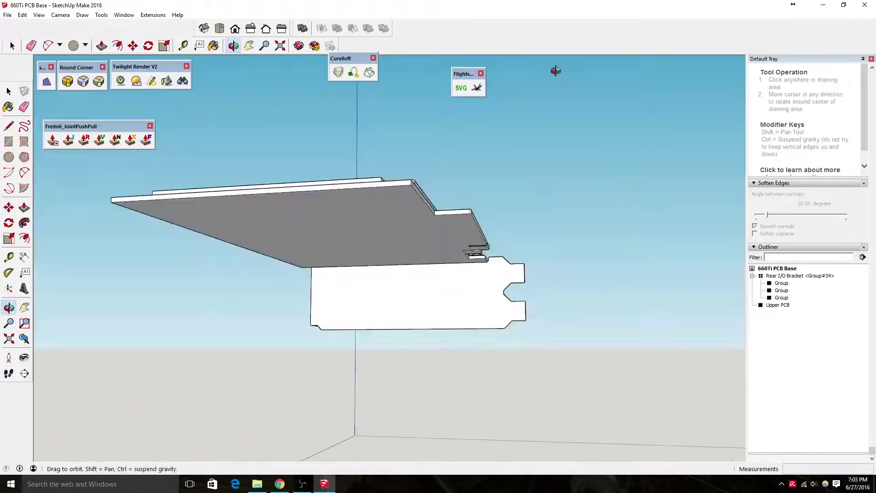
pyautogui.rightClick(399, 206)
pyautogui.click(438, 231)
pyautogui.click(793, 272)
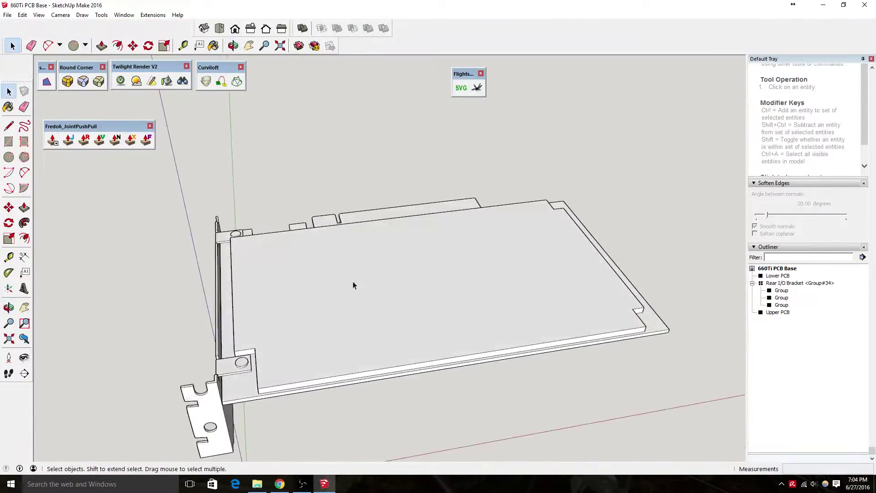
pyautogui.moveTo(352, 285)
pyautogui.mouseDown(button='middle')
pyautogui.moveTo(260, 361)
pyautogui.moveTo(289, 372)
pyautogui.moveTo(187, 192)
pyautogui.mouseUp(button='middle')
# Step: Glance through the browser's reference image tabs, then return to the model
pyautogui.hotkey('alt', 'Tab')
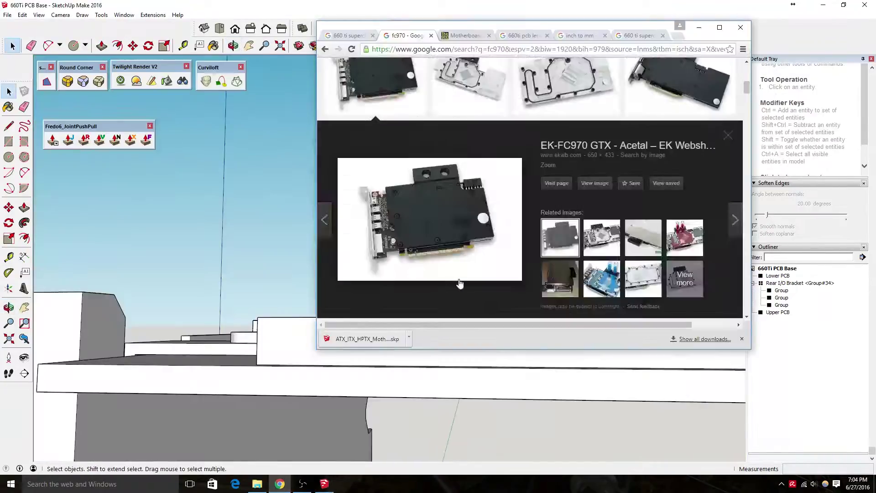
pyautogui.hotkey('ctrl', 'Tab')
pyautogui.hotkey('ctrl', 'Tab')
pyautogui.hotkey('ctrl', 'Tab')
pyautogui.hotkey('ctrl', 'Tab')
pyautogui.click(476, 400)
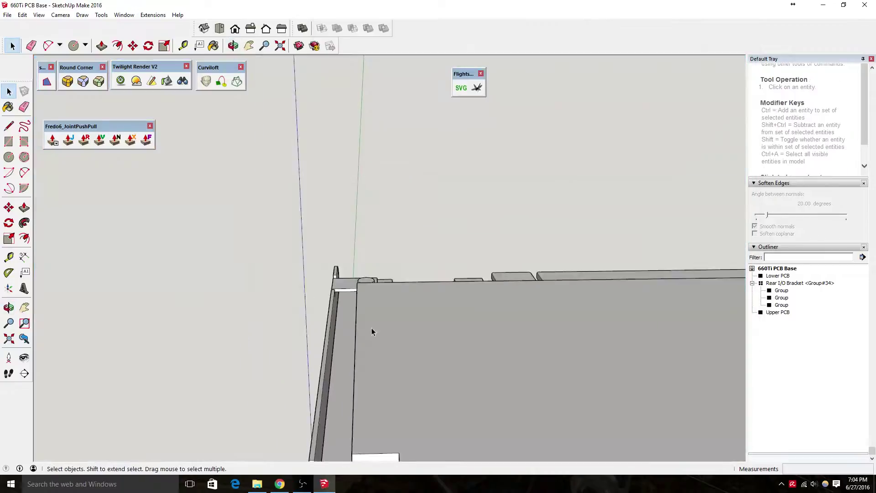
pyautogui.scroll(-3, 422, 313)
pyautogui.click(422, 313)
pyautogui.scroll(-3, 287, 412)
# Step: Paint the rear bracket with the Color M03 grey material
pyautogui.click(287, 413)
pyautogui.press('b')
pyautogui.scroll(-3, 809, 226)
pyautogui.click(767, 188)
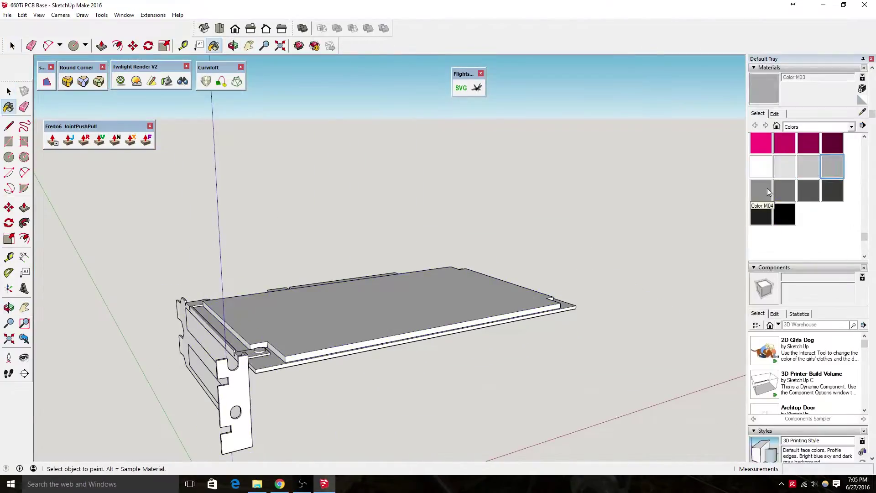
pyautogui.click(237, 396)
pyautogui.press('space')
pyautogui.moveTo(334, 391)
pyautogui.mouseDown(button='middle')
pyautogui.moveTo(279, 357)
pyautogui.moveTo(251, 289)
pyautogui.mouseUp(button='middle')
pyautogui.click(248, 343)
# Step: Push the bracket face in slightly
pyautogui.scroll(-3, 252, 287)
pyautogui.scroll(3, 253, 287)
pyautogui.rightClick(215, 286)
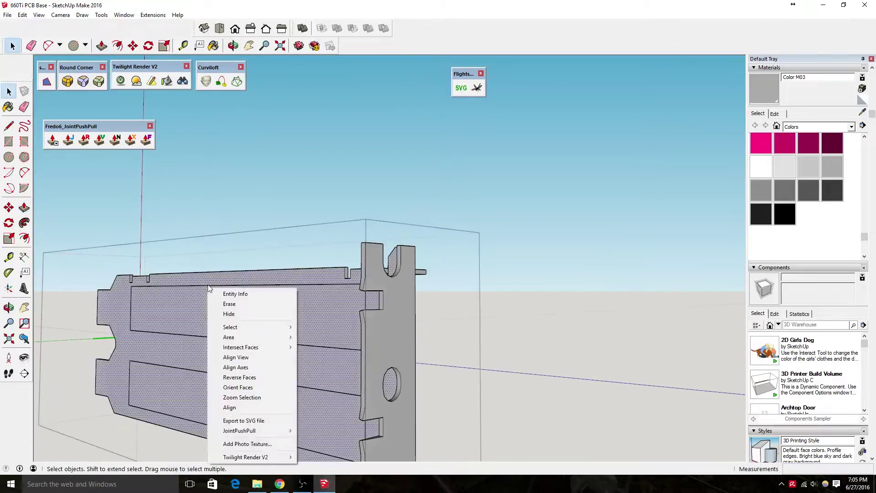
pyautogui.rightClick(205, 196)
pyautogui.press('p')
pyautogui.click(184, 338)
pyautogui.moveTo(184, 338)
pyautogui.mouseDown(button='middle')
pyautogui.moveTo(521, 211)
pyautogui.moveTo(665, 137)
pyautogui.moveTo(231, 404)
pyautogui.mouseUp(button='middle')
pyautogui.press('space')
# Step: Save the 660 Ti PCB photo from the Chrome search results as a PNG
pyautogui.hotkey('alt', 'Tab')
pyautogui.click(546, 39)
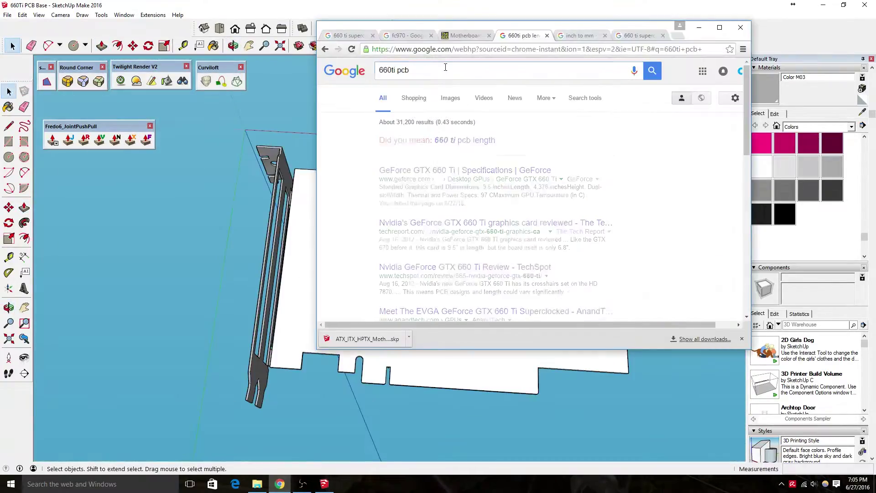
pyautogui.hotkey('alt', 'Tab')
pyautogui.moveTo(569, 250); pyautogui.dragTo(219, 446, button='middle')
pyautogui.hotkey('alt', 'Tab')
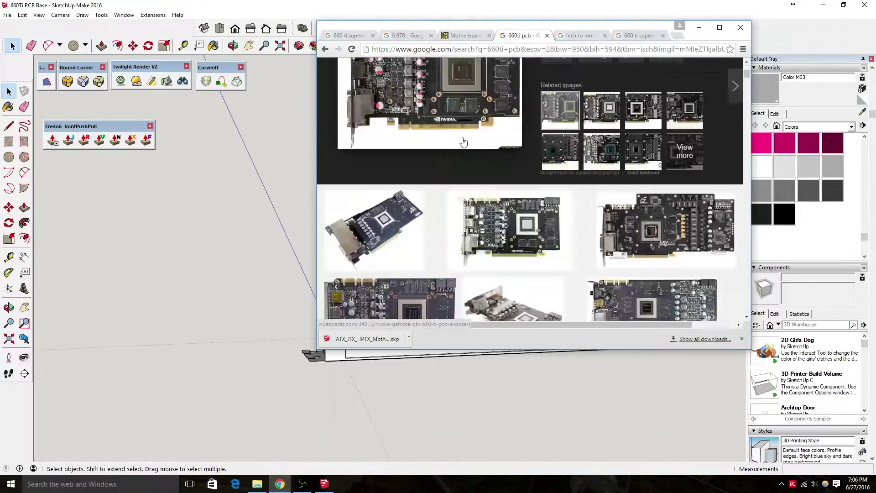
pyautogui.rightClick(413, 204)
pyautogui.click(422, 262)
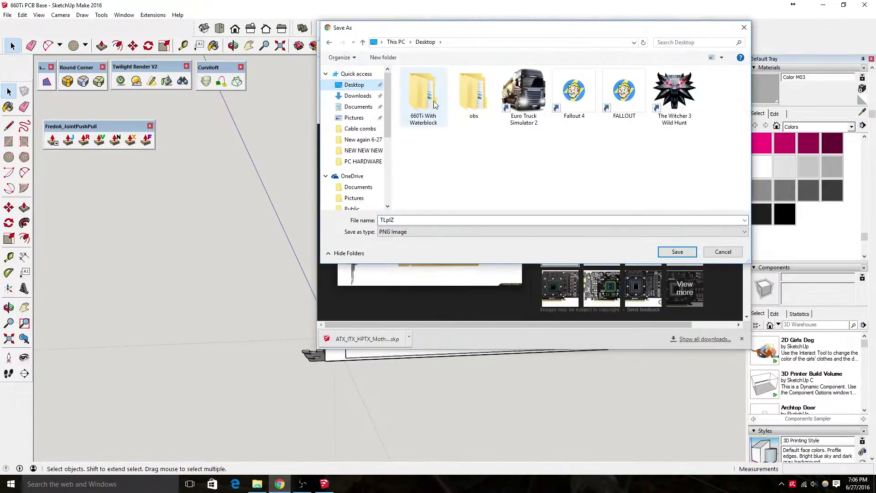
pyautogui.press('Return')
# Step: Launch Photoshop CC and open 660Ti PCB.png from the Desktop project folder
pyautogui.hotkey('alt', 'Tab')
pyautogui.press('super')
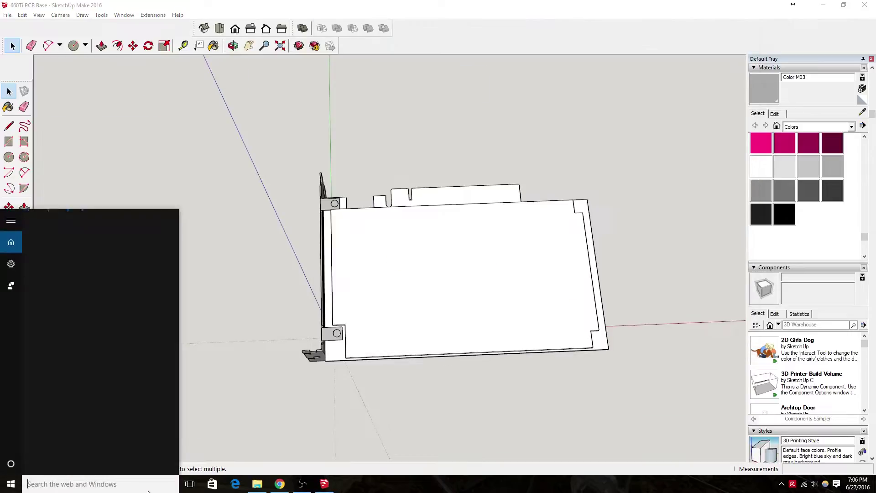
pyautogui.write('photo')
pyautogui.click(83, 314)
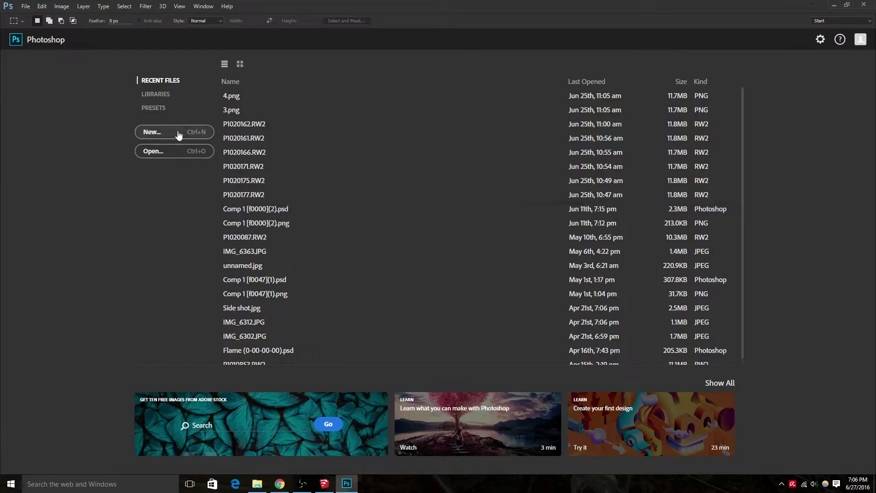
pyautogui.click(178, 151)
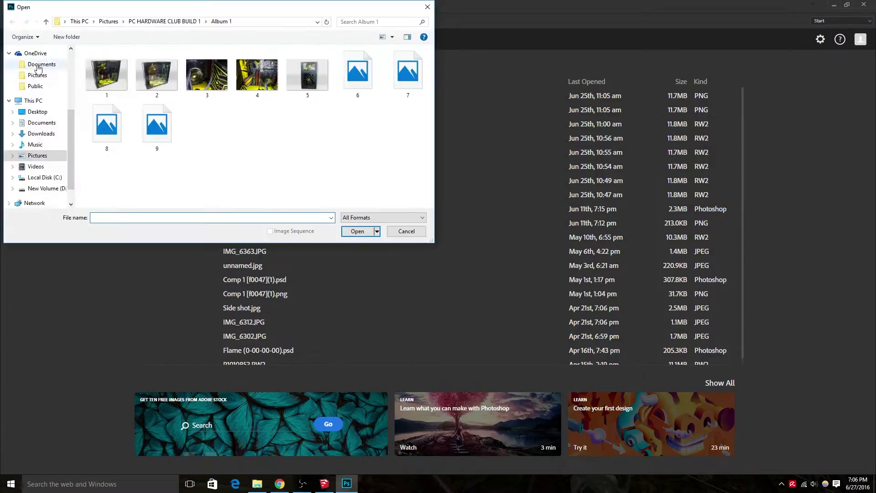
pyautogui.scroll(3, 38, 67)
pyautogui.click(36, 61)
pyautogui.doubleClick(102, 77)
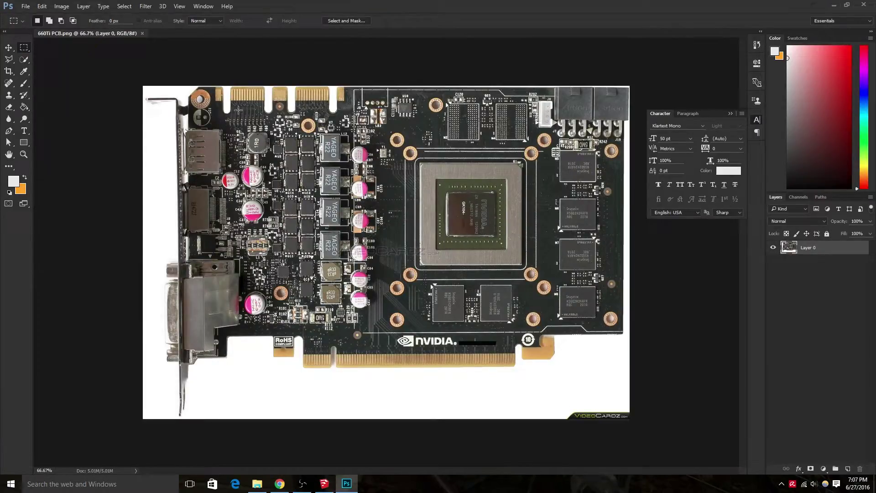
# Step: Trace the pen path around the RoHS notch and along the bottom gold-finger edge
pyautogui.keyDown('alt'); pyautogui.scroll(3, 254, 120); pyautogui.keyUp('alt')
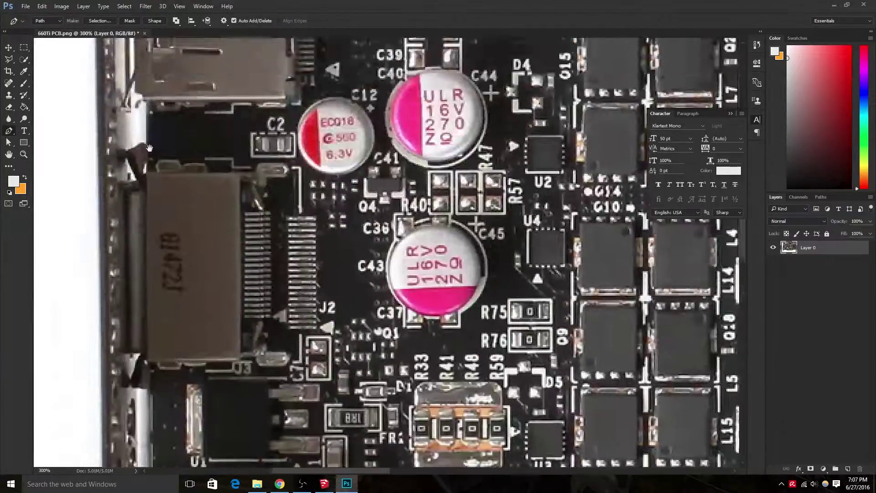
pyautogui.moveTo(147, 292); pyautogui.dragTo(189, 142)
pyautogui.scroll(-5, 225, 287)
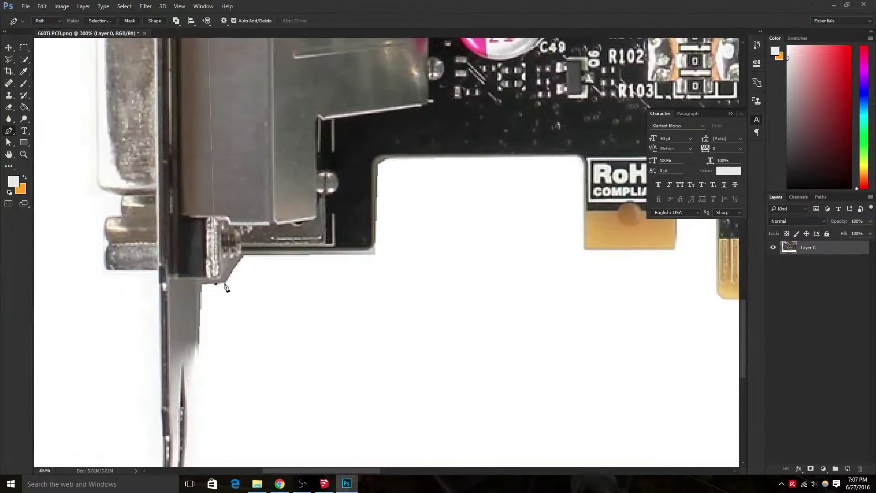
pyautogui.hscroll(3, 466, 166)
pyautogui.click(458, 167)
pyautogui.click(591, 183)
pyautogui.scroll(-1, 592, 187)
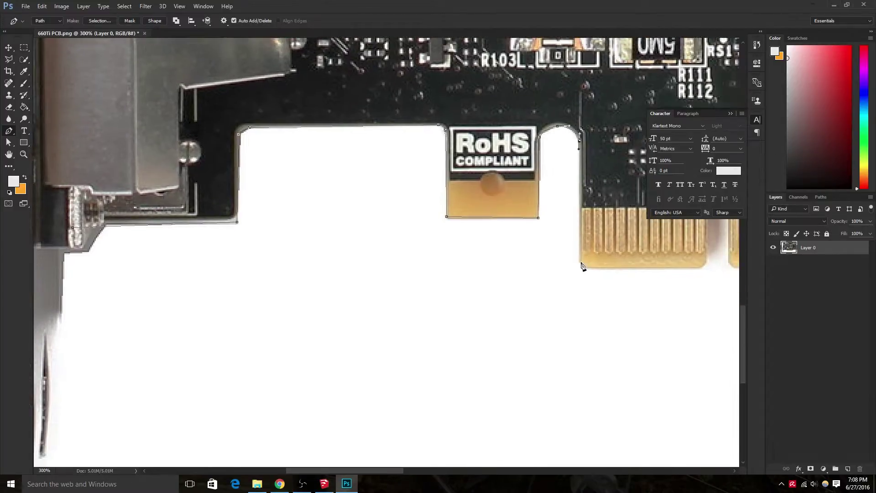
pyautogui.hscroll(3, 509, 254)
pyautogui.click(382, 250)
pyautogui.click(387, 259)
pyautogui.click(508, 250)
pyautogui.moveTo(567, 249); pyautogui.dragTo(156, 221)
pyautogui.click(345, 227)
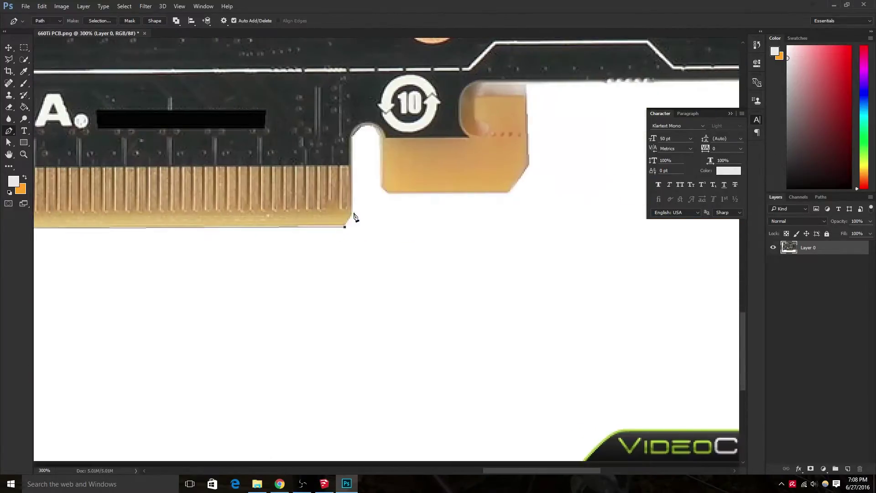
# Step: Continue the outline along the top gold-finger pads to the board's left corner
pyautogui.moveTo(528, 87)
pyautogui.mouseDown()
pyautogui.moveTo(347, 215)
pyautogui.moveTo(360, 225)
pyautogui.mouseUp()
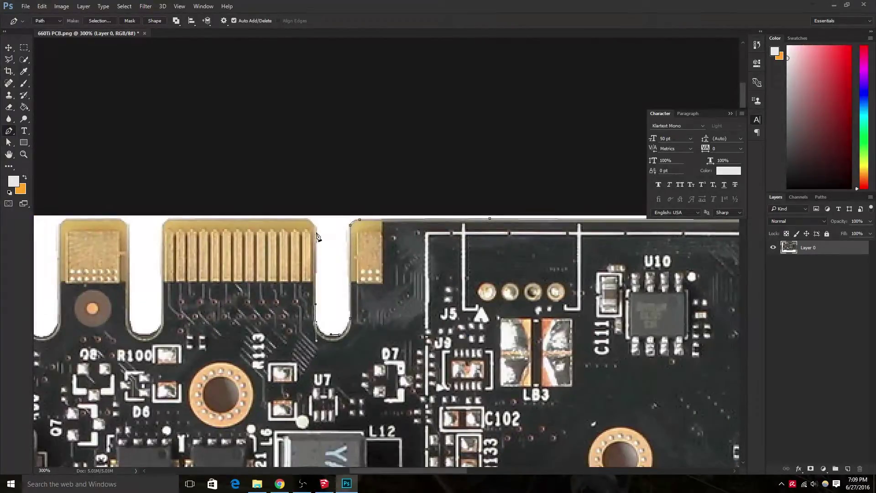
pyautogui.moveTo(128, 232); pyautogui.dragTo(356, 302)
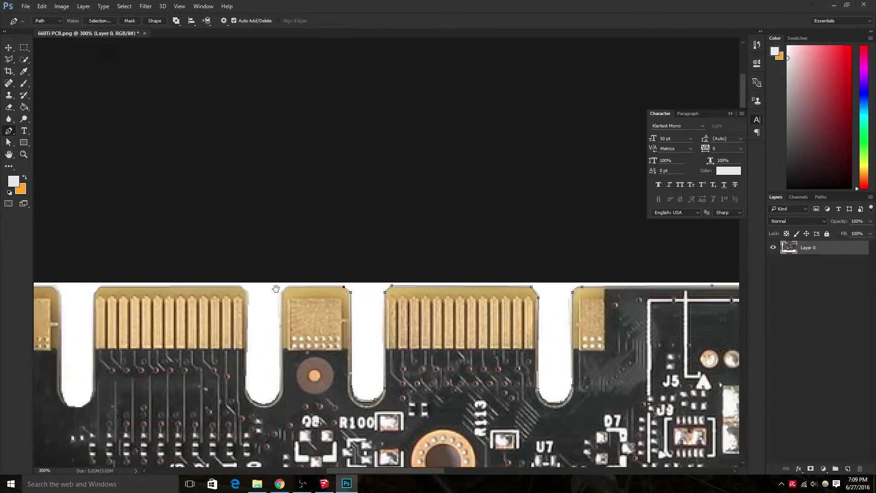
pyautogui.click(287, 391)
pyautogui.click(254, 294)
pyautogui.click(246, 289)
pyautogui.moveTo(109, 293); pyautogui.dragTo(229, 303)
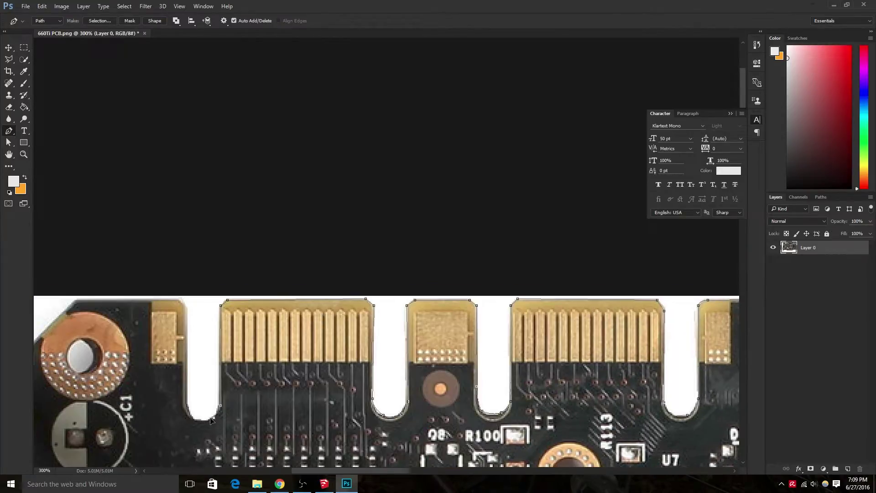
pyautogui.moveTo(34, 349); pyautogui.dragTo(153, 305)
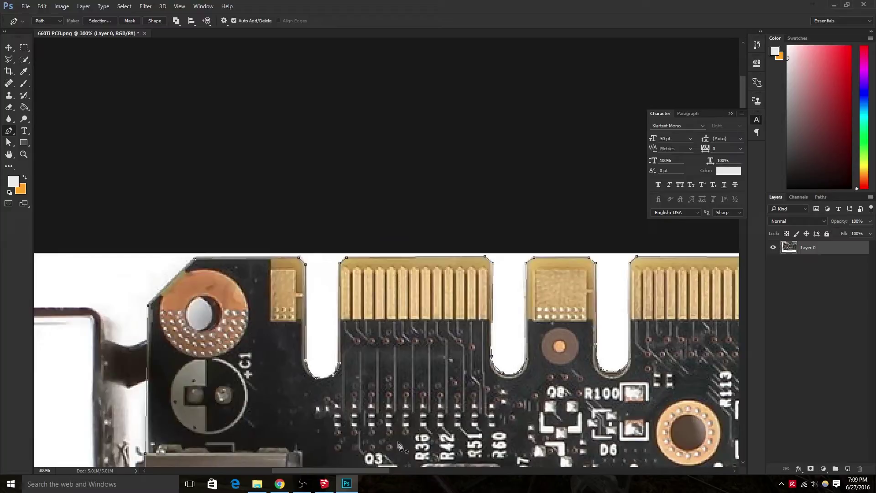
pyautogui.scroll(-1, 399, 445)
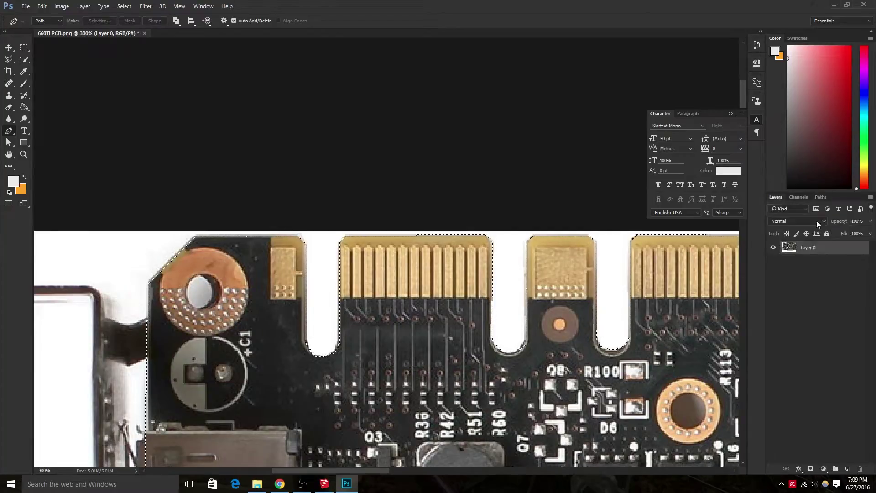
# Step: Copy the board cutout to Layer 1, hide the photo, enlarge ~110% and save as PSD
pyautogui.hotkey('ctrl', 'j')
pyautogui.click(773, 261)
pyautogui.hotkey('ctrl', '0')
pyautogui.press('v')
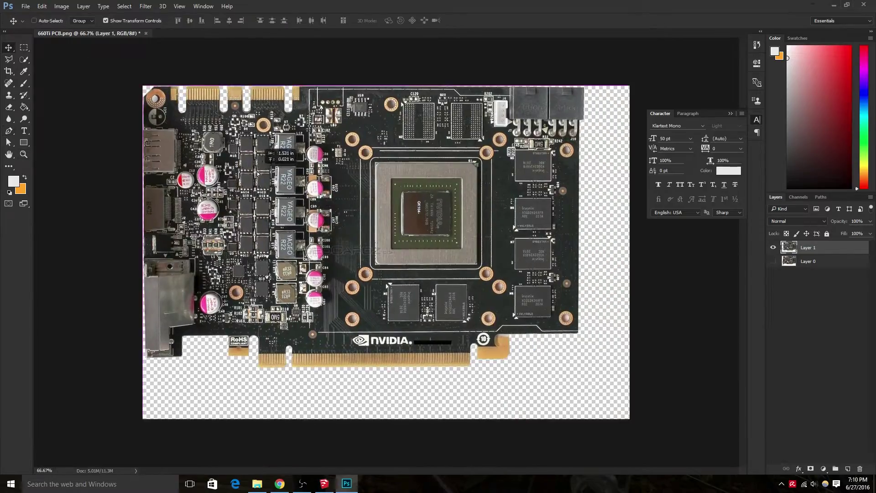
pyautogui.keyDown('shift'); pyautogui.moveTo(584, 367); pyautogui.dragTo(629, 401); pyautogui.keyUp('shift')
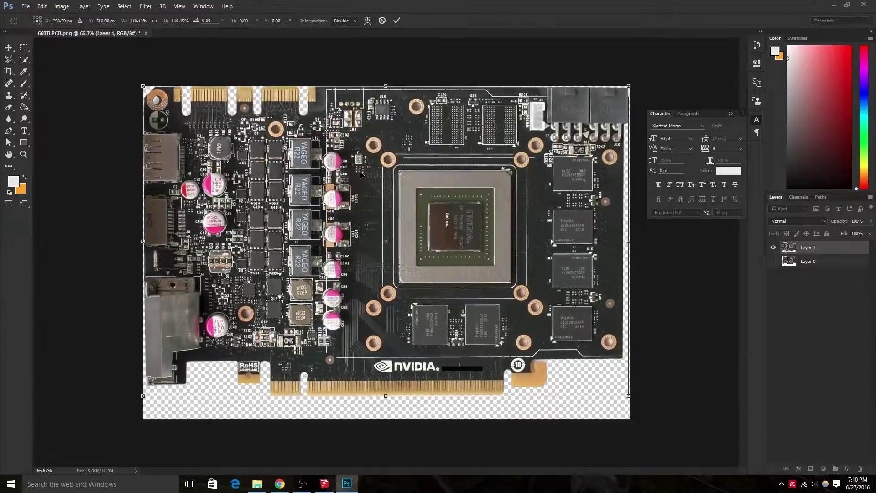
pyautogui.press('Return')
pyautogui.hotkey('ctrl', 's')
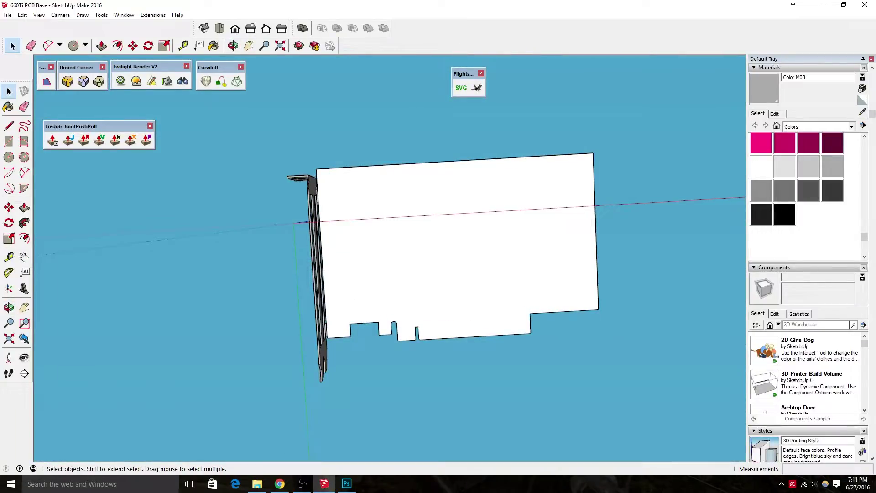
# Step: Paint the board face with a pink material
pyautogui.moveTo(412, 252); pyautogui.dragTo(431, 255, button='middle')
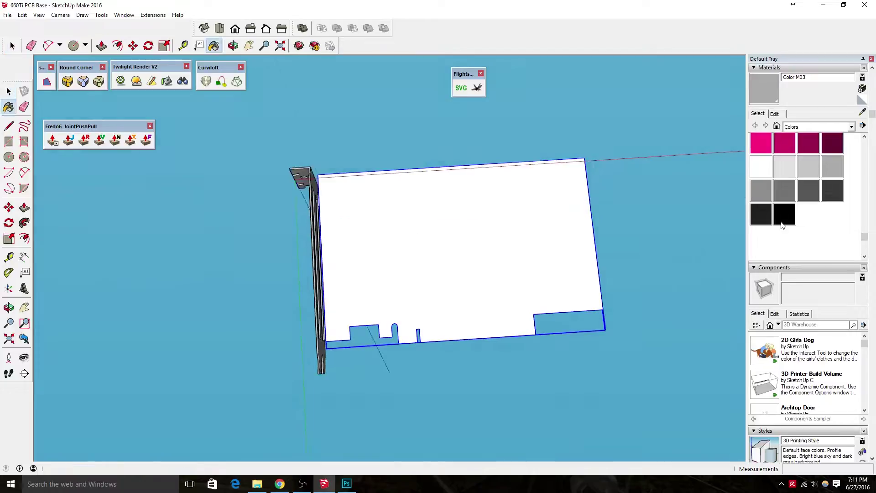
pyautogui.press('b')
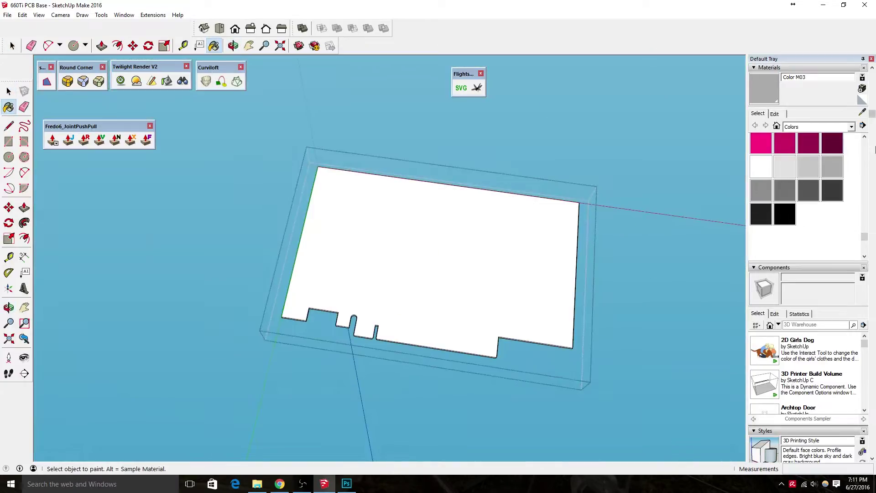
pyautogui.scroll(2, 798, 197)
pyautogui.click(785, 174)
pyautogui.click(457, 251)
pyautogui.moveTo(456, 251); pyautogui.dragTo(504, 217, button='middle')
# Step: Open and close the tray management settings from the window options
pyautogui.scroll(2, 796, 191)
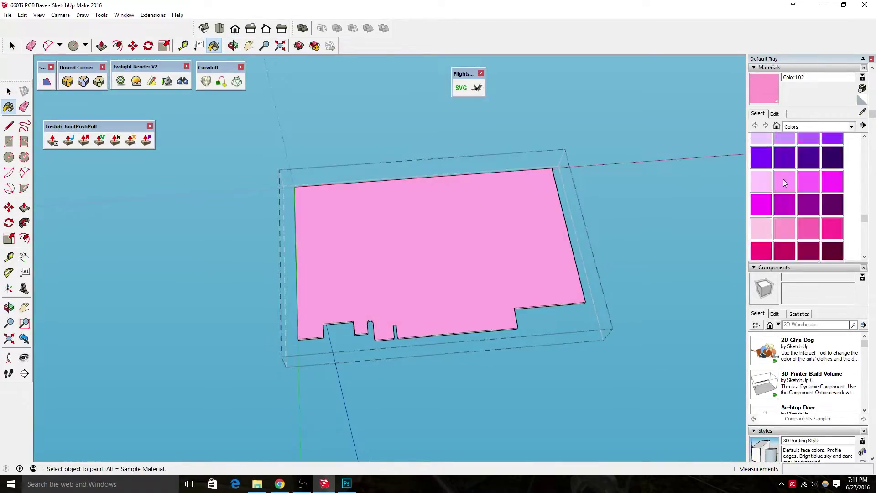
pyautogui.scroll(2, 796, 192)
pyautogui.click(124, 14)
pyautogui.click(132, 40)
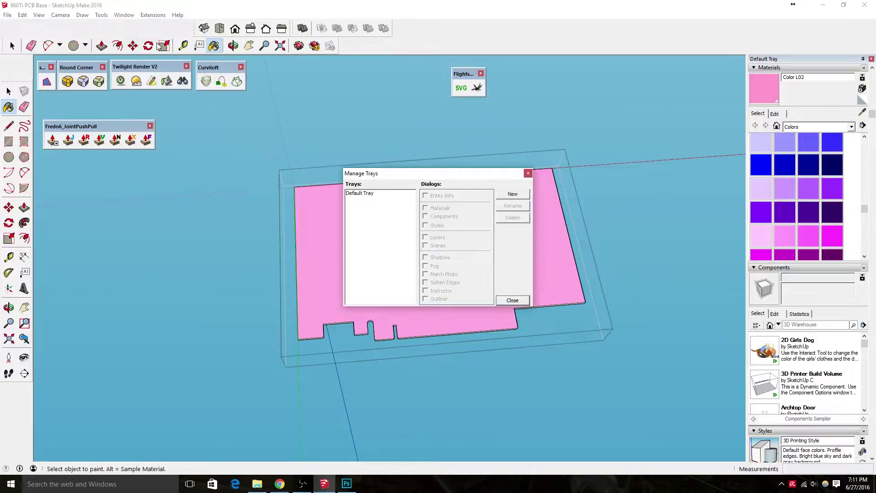
pyautogui.click(512, 297)
pyautogui.click(124, 15)
pyautogui.click(214, 72)
# Step: Give the pink material the 660Ti PCB Fixed.png image texture
pyautogui.click(774, 114)
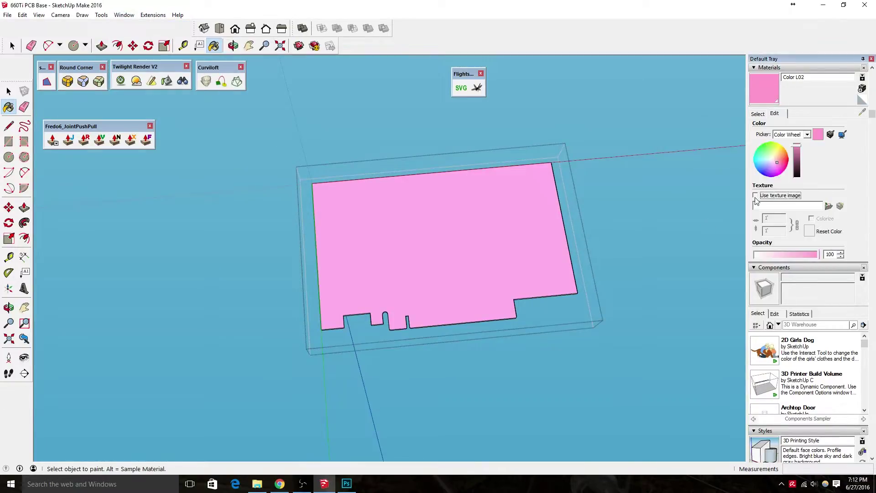
pyautogui.click(828, 206)
pyautogui.doubleClick(395, 192)
# Step: Pin-position the texture to scale and align the PCB image with the board outline
pyautogui.rightClick(426, 278)
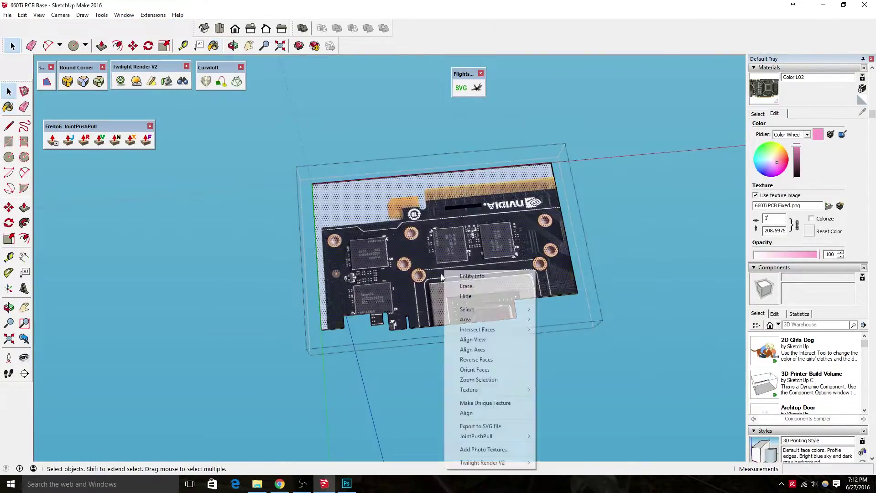
pyautogui.click(568, 388)
pyautogui.moveTo(625, 388); pyautogui.dragTo(676, 229)
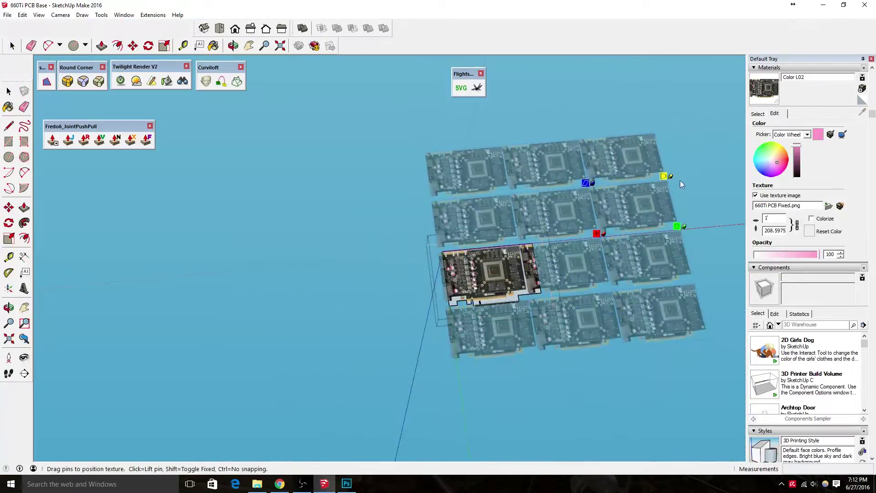
pyautogui.moveTo(593, 239); pyautogui.dragTo(451, 308)
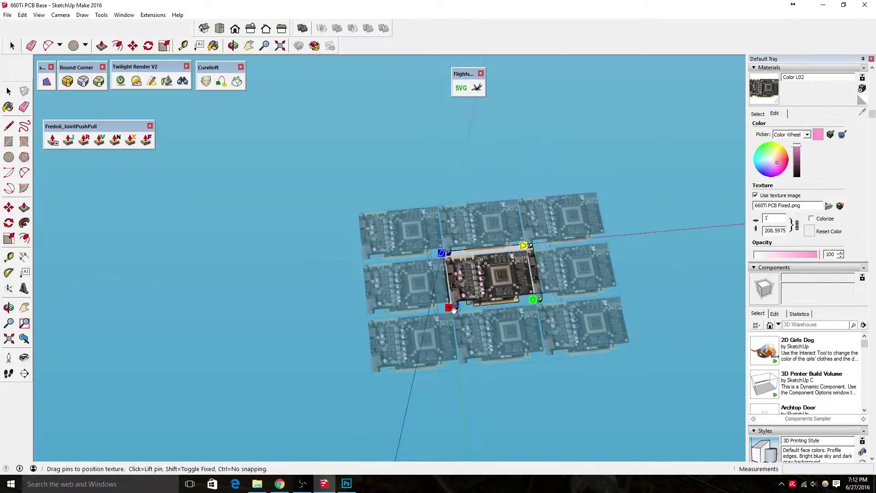
pyautogui.scroll(5, 502, 296)
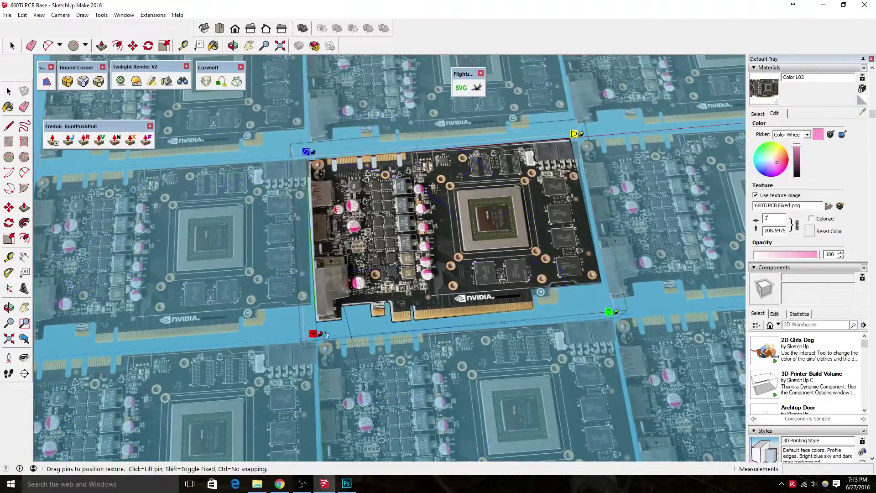
pyautogui.moveTo(320, 333); pyautogui.dragTo(314, 334)
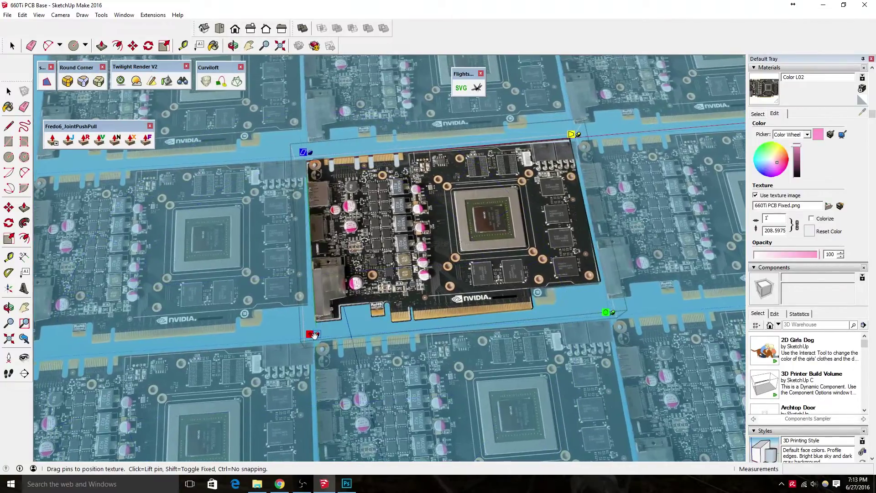
pyautogui.moveTo(606, 312); pyautogui.dragTo(608, 308)
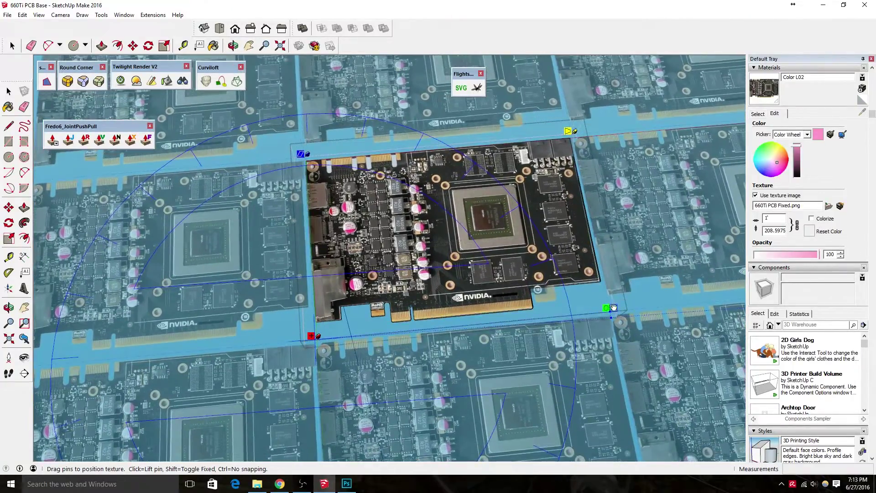
# Step: Commit the texture and push the gold-finger slot face -1.57 mm through the board
pyautogui.press('Return')
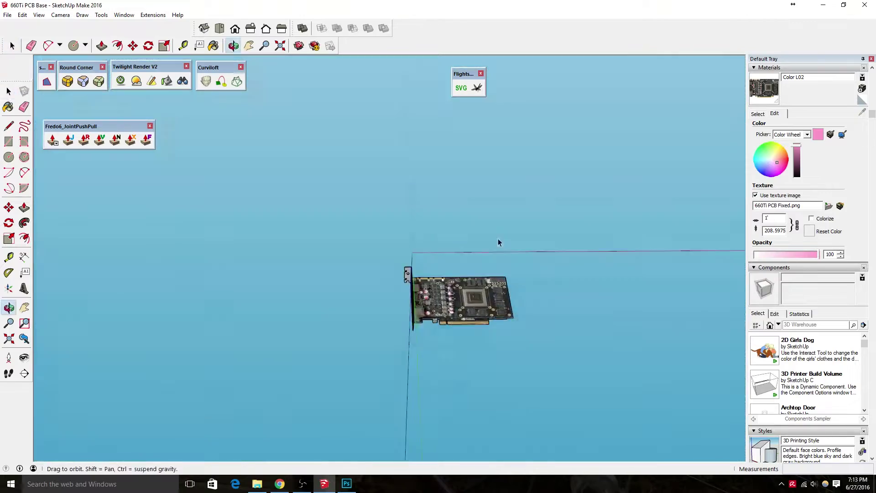
pyautogui.moveTo(498, 238)
pyautogui.mouseDown(button='middle')
pyautogui.moveTo(373, 319)
pyautogui.moveTo(587, 368)
pyautogui.mouseUp(button='middle')
pyautogui.scroll(5, 354, 156)
pyautogui.scroll(3, 557, 137)
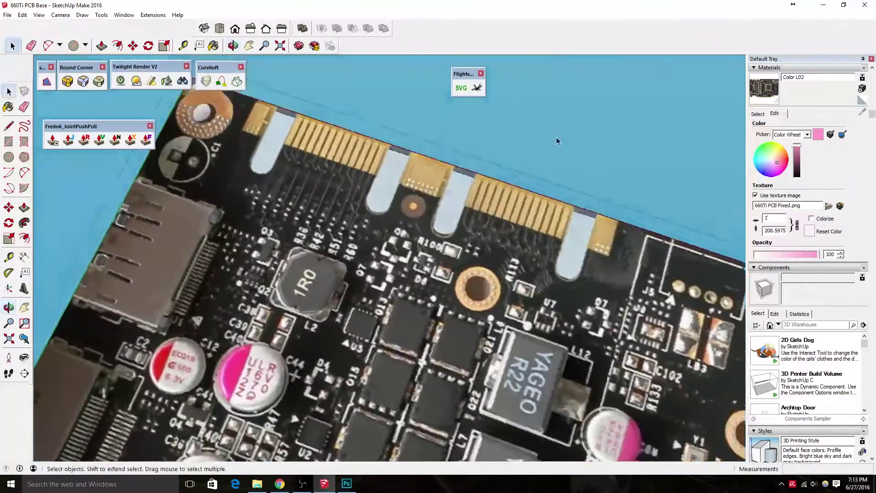
pyautogui.moveTo(556, 137); pyautogui.dragTo(299, 226, button='middle')
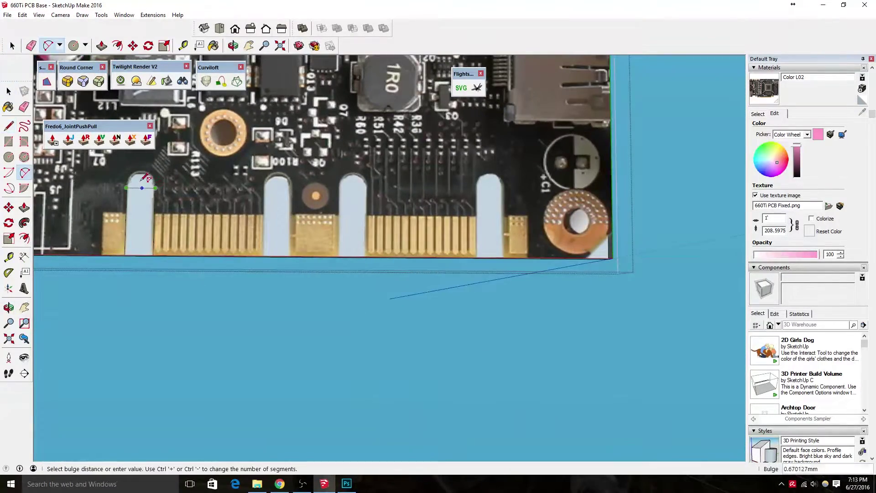
pyautogui.moveTo(145, 177); pyautogui.dragTo(146, 250, button='middle')
pyautogui.press('space')
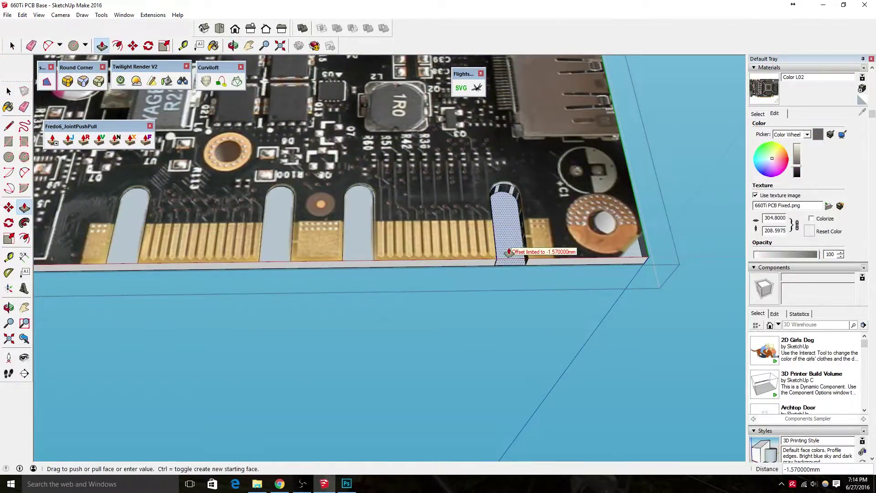
pyautogui.click(508, 251)
# Step: Cut the corner notch through the board and orbit to view it from below
pyautogui.scroll(-3, 260, 309)
pyautogui.scroll(5, 295, 284)
pyautogui.press('l')
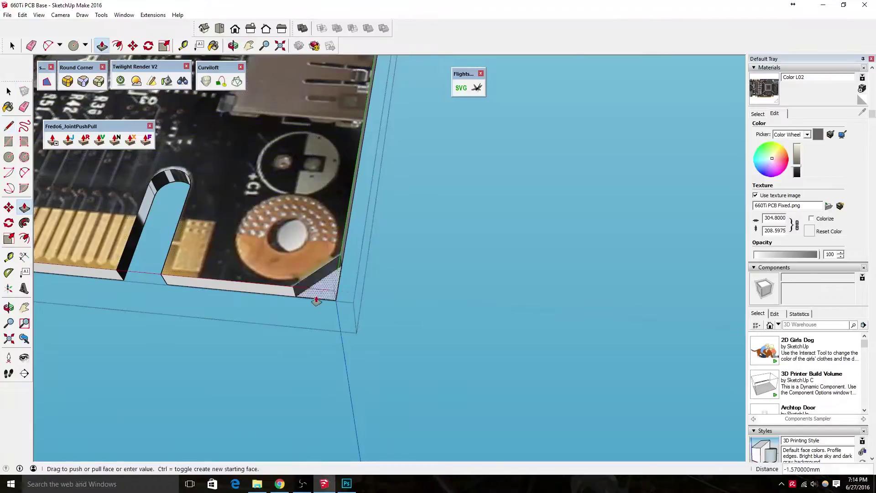
pyautogui.click(316, 301)
pyautogui.scroll(-5, 316, 301)
pyautogui.scroll(5, 438, 276)
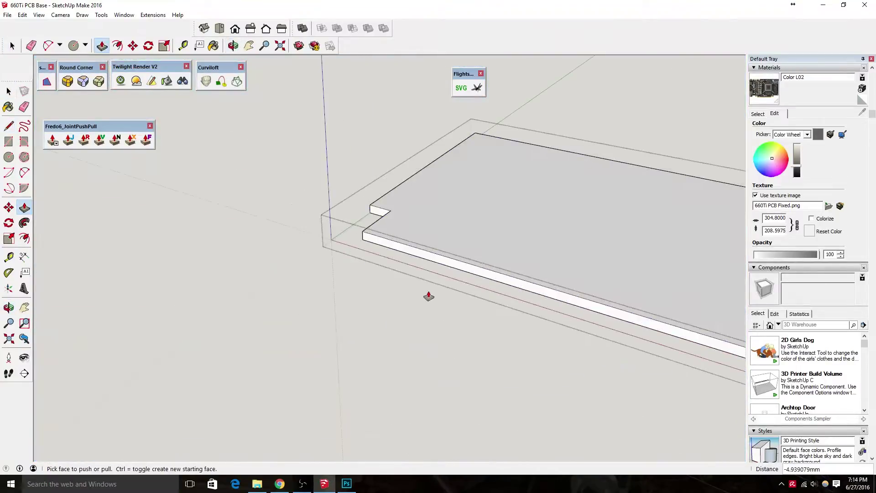
pyautogui.moveTo(428, 297); pyautogui.dragTo(292, 365, button='middle')
pyautogui.scroll(3, 384, 350)
pyautogui.press('t')
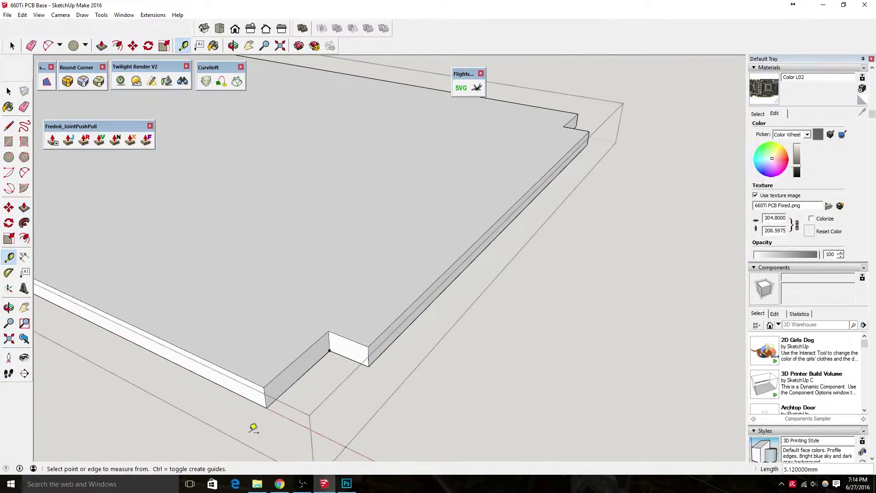
pyautogui.scroll(-2, 253, 428)
pyautogui.press('space')
pyautogui.scroll(-5, 606, 176)
pyautogui.moveTo(606, 177)
pyautogui.mouseDown(button='middle')
pyautogui.moveTo(238, 166)
pyautogui.moveTo(274, 279)
pyautogui.mouseUp(button='middle')
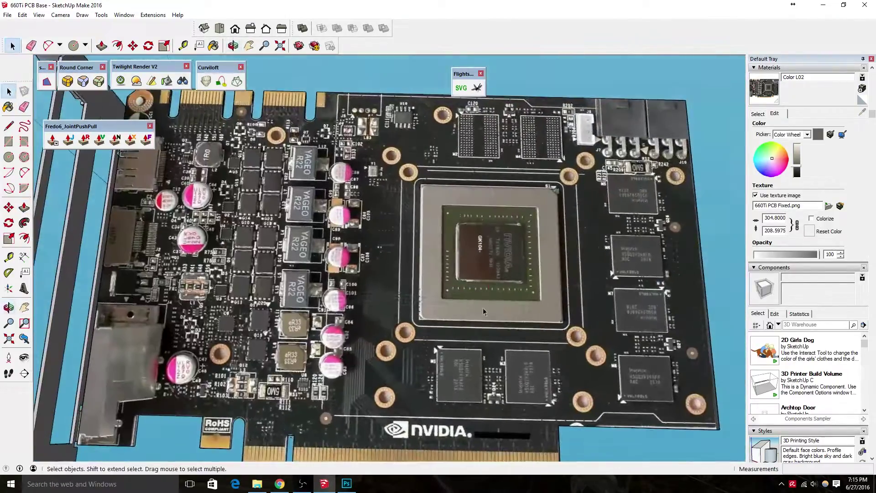
# Step: Orbit and pan across the board to reach the copper mounting rings
pyautogui.moveTo(484, 312); pyautogui.dragTo(431, 313, button='middle')
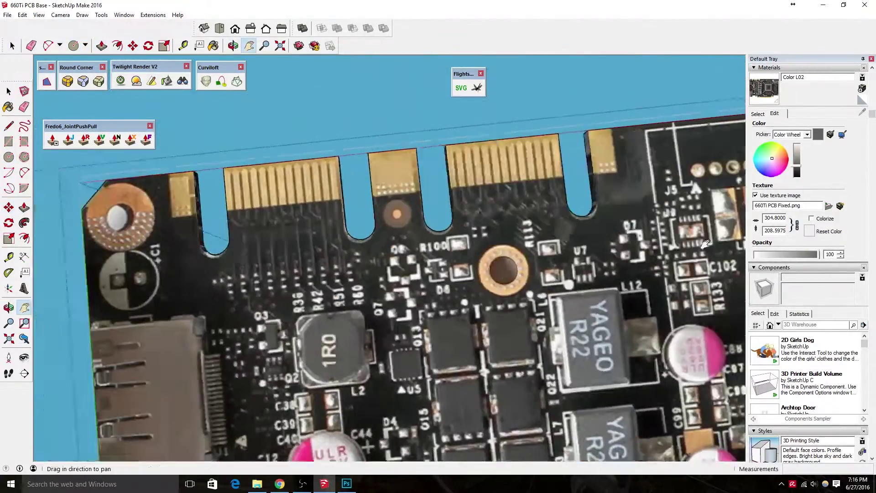
pyautogui.keyDown('shift'); pyautogui.moveTo(501, 270); pyautogui.dragTo(448, 271, button='middle'); pyautogui.keyUp('shift')
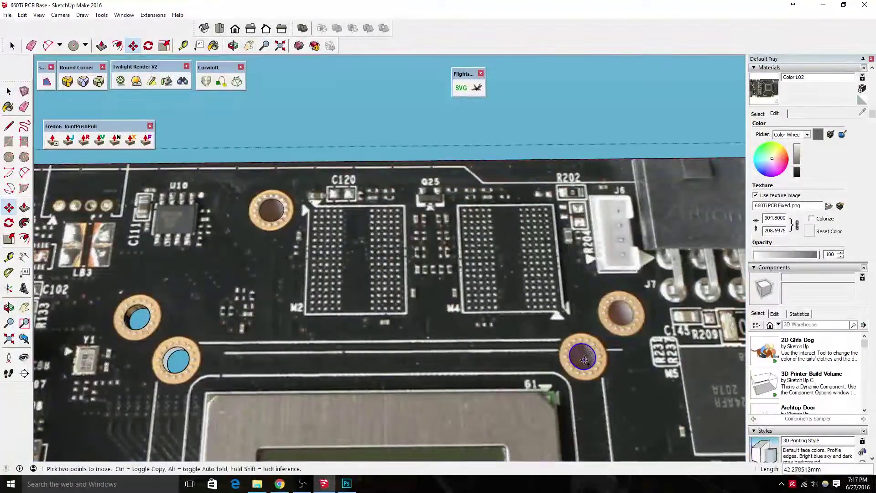
# Step: Copy the hole circle onto the mounting rings near the power connectors
pyautogui.keyDown('shift'); pyautogui.moveTo(584, 359); pyautogui.dragTo(319, 307, button='middle'); pyautogui.keyUp('shift')
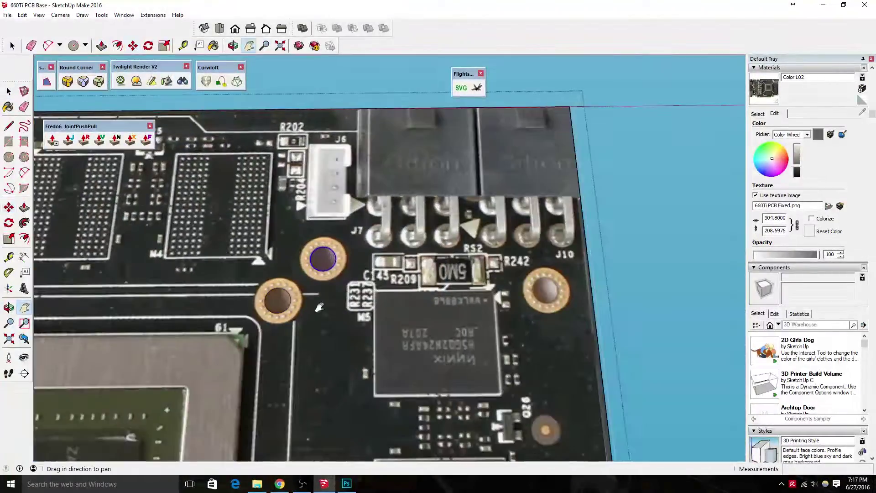
pyautogui.keyDown('shift'); pyautogui.moveTo(547, 298); pyautogui.dragTo(529, 214, button='middle'); pyautogui.keyUp('shift')
pyautogui.scroll(-2, 561, 322)
pyautogui.scroll(4, 560, 328)
pyautogui.click(560, 329)
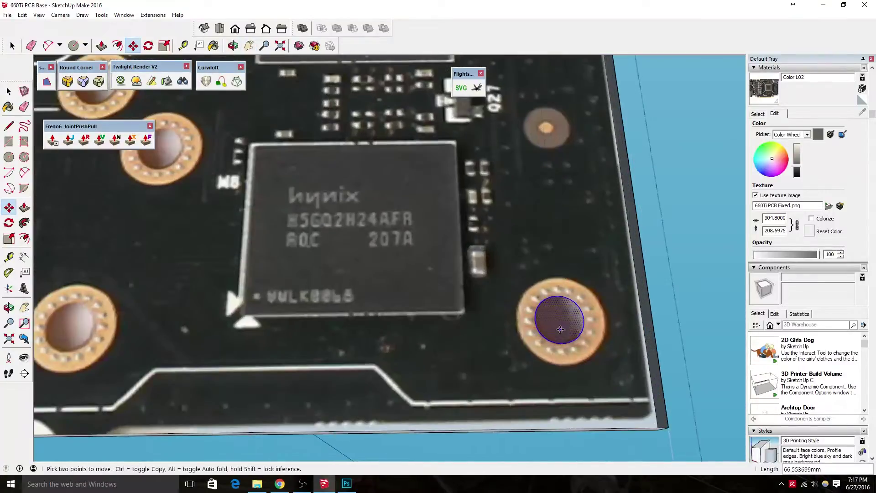
pyautogui.click(73, 334)
pyautogui.scroll(-2, 257, 294)
pyautogui.click(211, 250)
pyautogui.scroll(-2, 291, 408)
pyautogui.press('p')
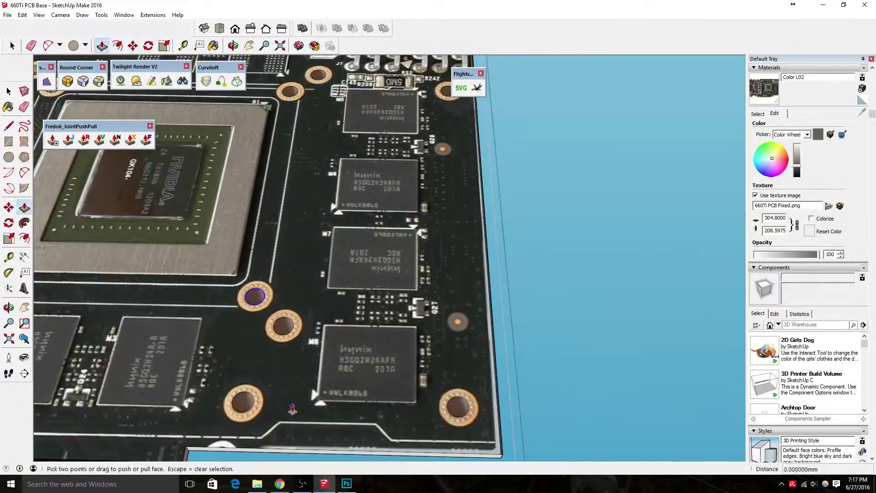
pyautogui.scroll(-1, 423, 462)
# Step: Copy the circle onto another mounting ring and push the holes through the board
pyautogui.moveTo(423, 456)
pyautogui.mouseDown(button='middle')
pyautogui.moveTo(287, 88)
pyautogui.moveTo(361, 346)
pyautogui.moveTo(310, 303)
pyautogui.mouseUp(button='middle')
pyautogui.scroll(3, 310, 302)
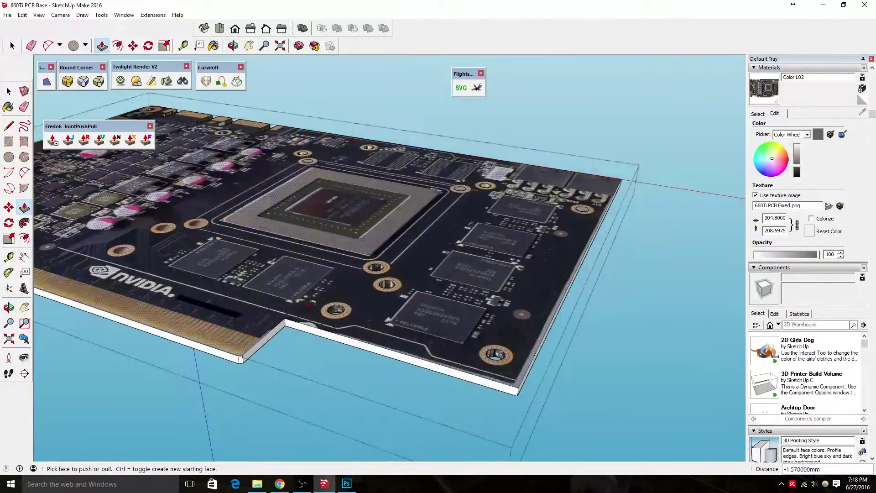
pyautogui.scroll(3, 310, 302)
pyautogui.press('m')
pyautogui.scroll(3, 255, 365)
pyautogui.scroll(3, 219, 412)
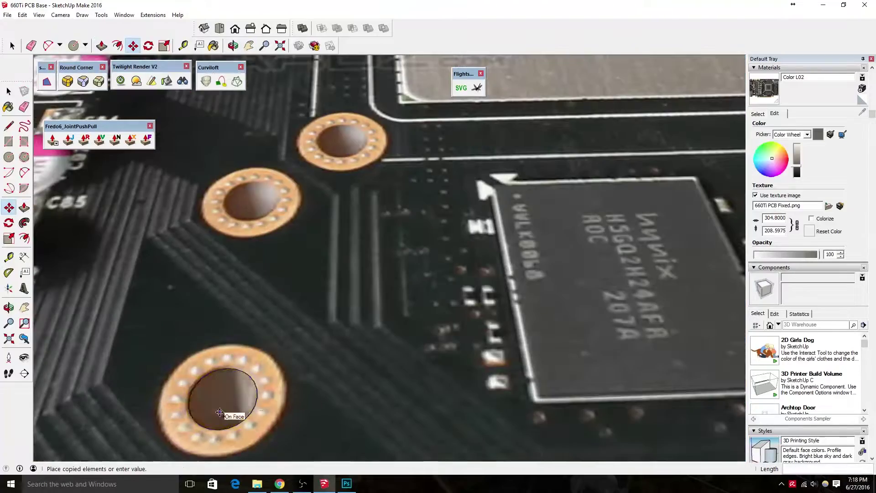
pyautogui.click(257, 203)
pyautogui.scroll(-5, 257, 203)
pyautogui.scroll(3, 395, 331)
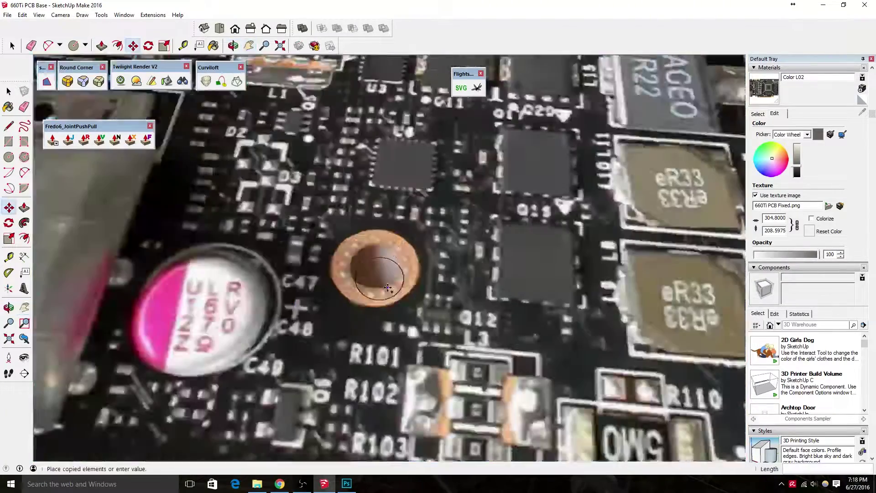
pyautogui.scroll(-2, 395, 331)
pyautogui.press('p')
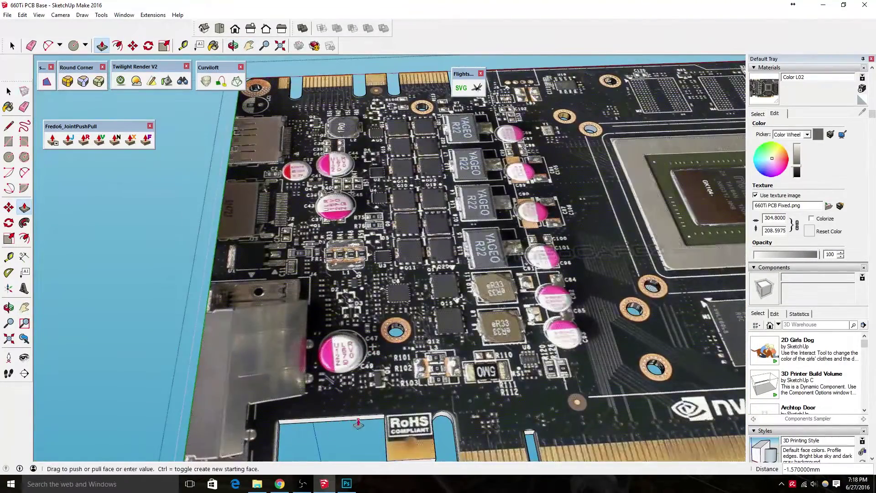
pyautogui.moveTo(730, 347)
pyautogui.keyDown('shift'); pyautogui.mouseDown(button='middle')
pyautogui.moveTo(411, 323)
pyautogui.moveTo(446, 273)
pyautogui.mouseUp(button='middle'); pyautogui.keyUp('shift')
pyautogui.scroll(-5, 410, 323)
# Step: Start drawing a rectangle over the GPU chip
pyautogui.scroll(5, 410, 210)
pyautogui.scroll(2, 411, 210)
pyautogui.press('r')
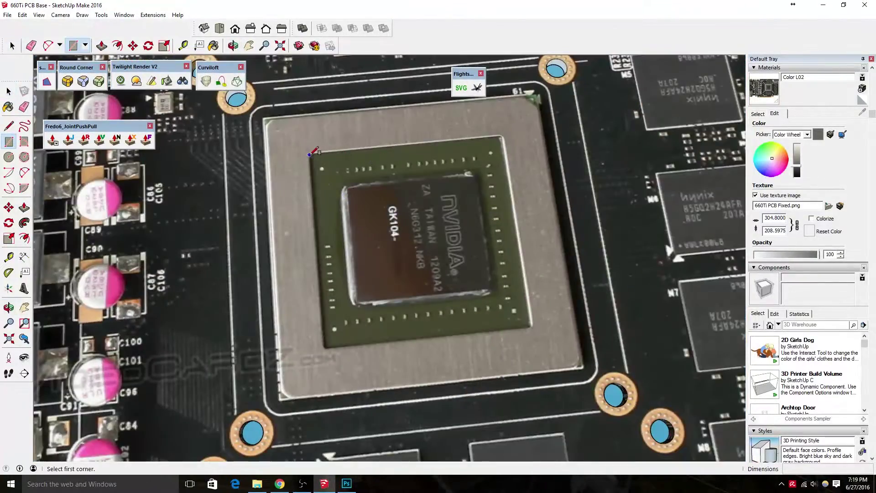
pyautogui.click(533, 321)
pyautogui.press('p')
pyautogui.moveTo(532, 322)
pyautogui.mouseDown(button='middle')
pyautogui.moveTo(431, 201)
pyautogui.moveTo(473, 197)
pyautogui.mouseUp(button='middle')
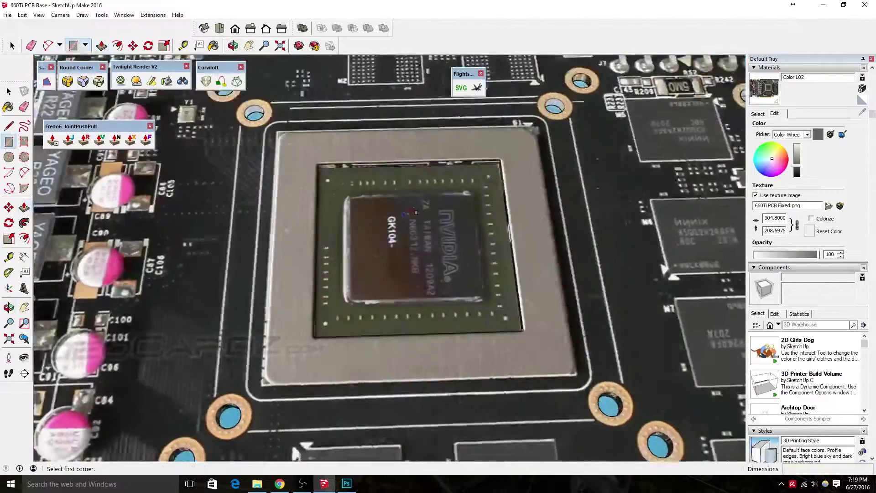
pyautogui.press('r')
pyautogui.click(473, 197)
pyautogui.press('p')
# Step: Redraw the rectangle outlining the GPU die from a top-down view
pyautogui.moveTo(387, 303); pyautogui.dragTo(639, 207, button='middle')
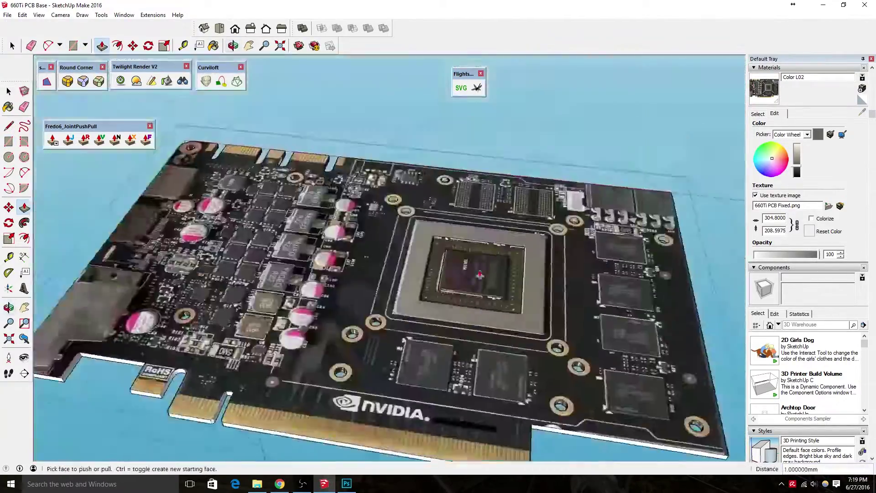
pyautogui.scroll(3, 639, 207)
pyautogui.scroll(2, 639, 207)
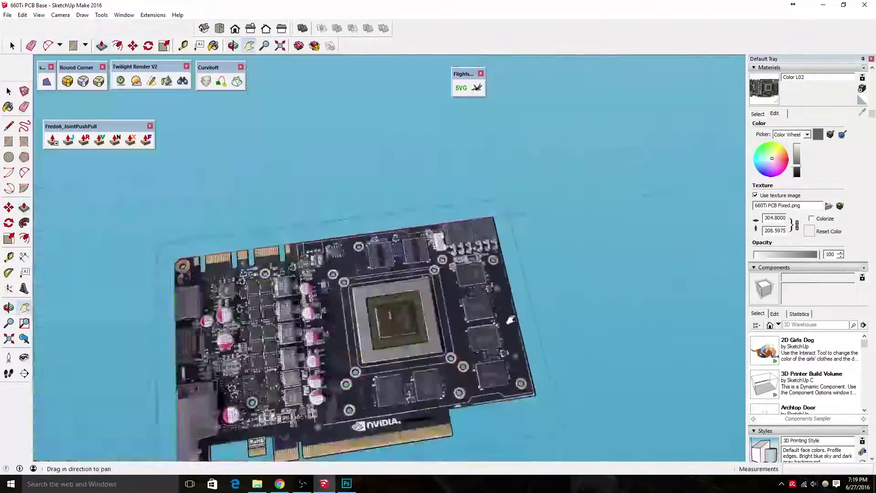
pyautogui.scroll(5, 509, 319)
pyautogui.scroll(-5, 510, 320)
pyautogui.moveTo(509, 320); pyautogui.dragTo(329, 135, button='middle')
pyautogui.scroll(4, 329, 136)
pyautogui.press('r')
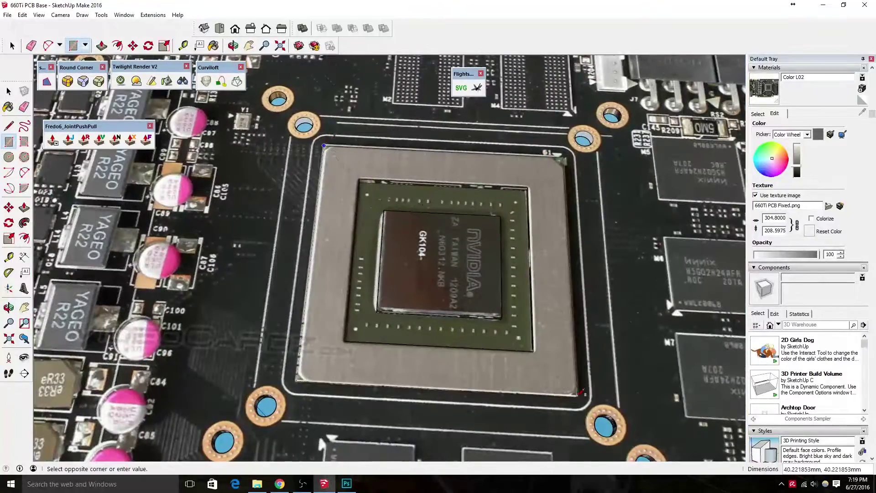
pyautogui.click(553, 343)
pyautogui.scroll(-2, 553, 343)
pyautogui.moveTo(553, 343); pyautogui.dragTo(349, 195, button='middle')
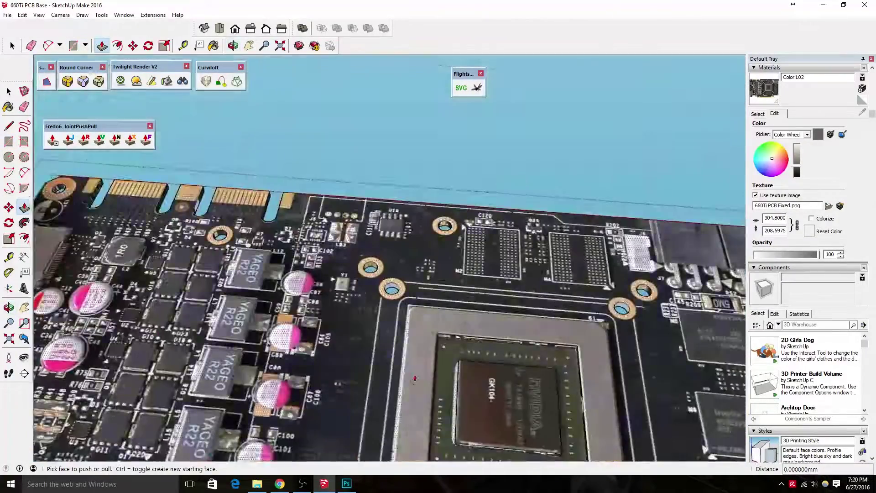
# Step: Push/Pull the GPU die face up into a raised block
pyautogui.press('r')
pyautogui.click(555, 402)
pyautogui.moveTo(556, 403); pyautogui.dragTo(436, 293, button='middle')
pyautogui.press('p')
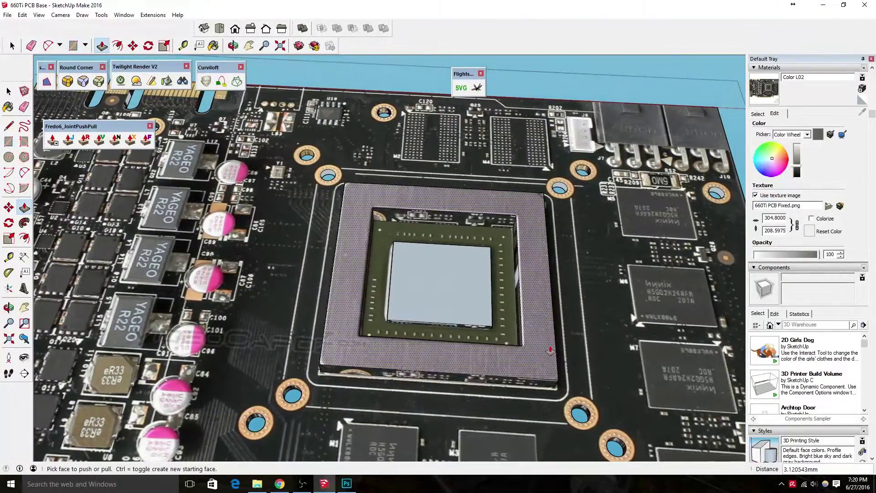
pyautogui.press('space')
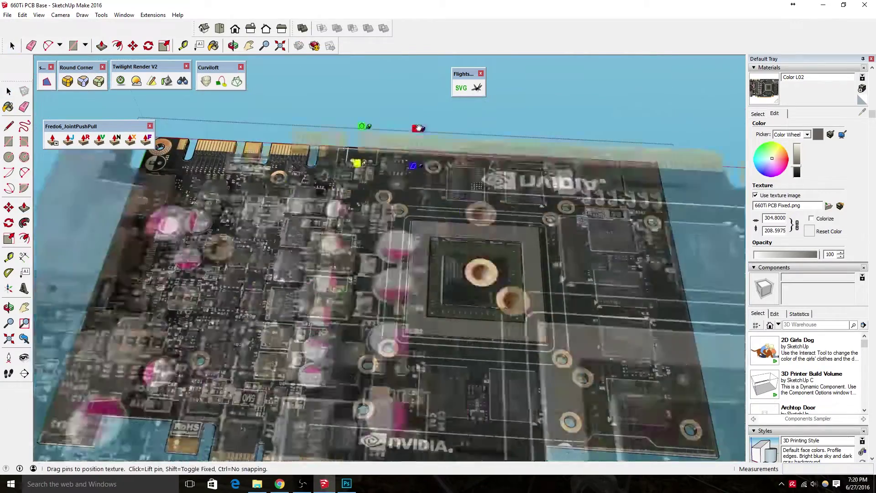
pyautogui.scroll(5, 498, 309)
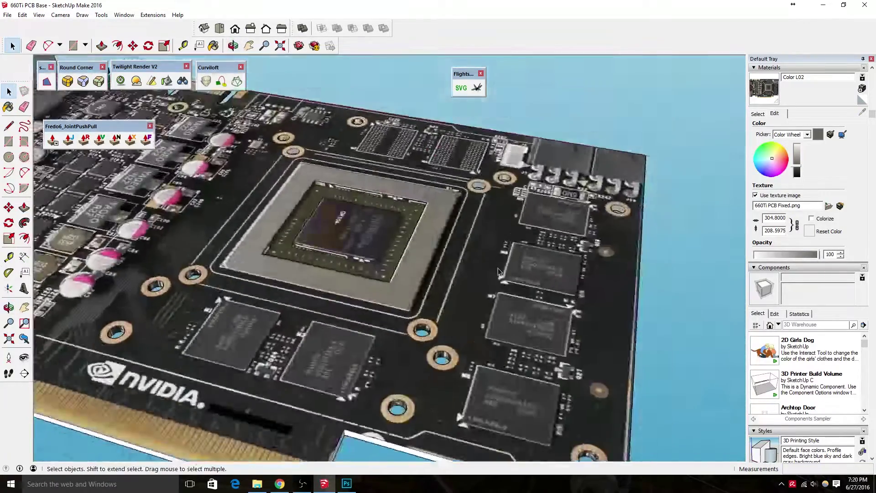
pyautogui.press('f')
pyautogui.scroll(2, 499, 310)
pyautogui.press('space')
# Step: Draw a rectangle over the memory chip footprint below the GPU
pyautogui.moveTo(498, 309)
pyautogui.mouseDown(button='middle')
pyautogui.moveTo(225, 274)
pyautogui.moveTo(440, 305)
pyautogui.moveTo(315, 219)
pyautogui.mouseUp(button='middle')
pyautogui.press('r')
pyautogui.click(315, 220)
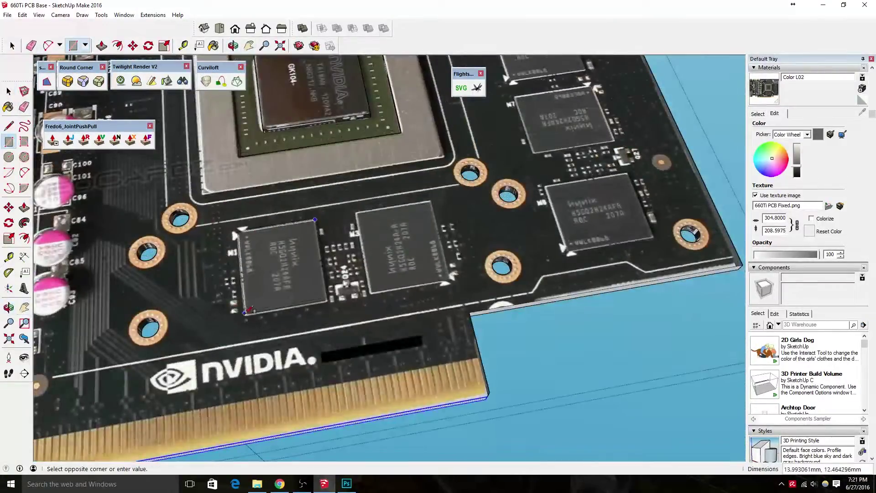
pyautogui.moveTo(287, 281); pyautogui.dragTo(251, 309, button='middle')
pyautogui.press('f')
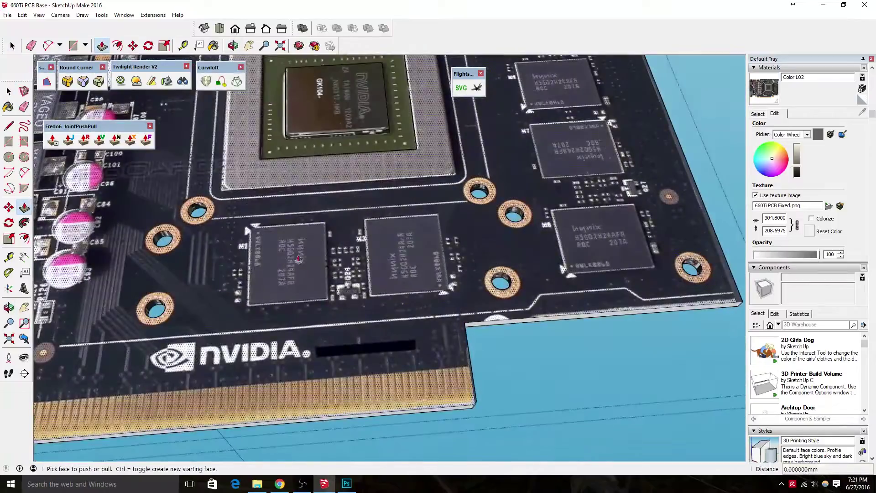
pyautogui.scroll(3, 251, 309)
pyautogui.press('space')
pyautogui.scroll(2, 247, 319)
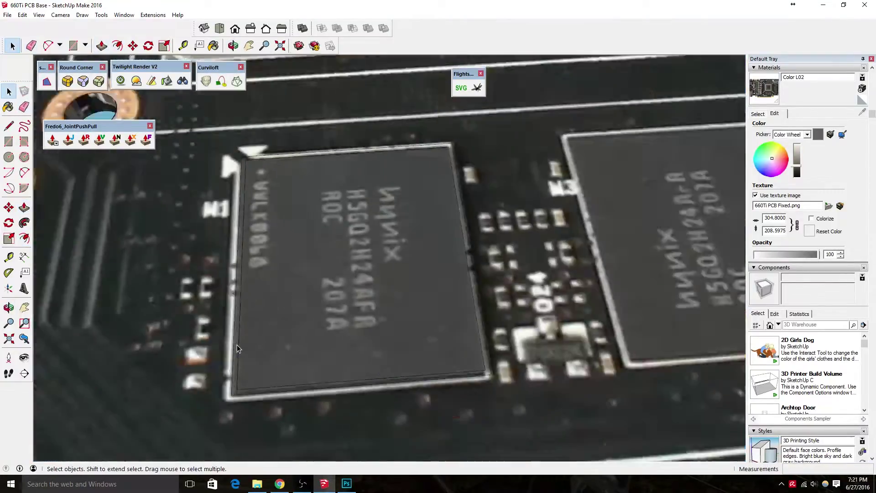
pyautogui.scroll(2, 237, 365)
pyautogui.press('e')
# Step: Raise the memory chip rectangle 1.5 mm off the board
pyautogui.keyDown('shift'); pyautogui.moveTo(575, 181); pyautogui.dragTo(402, 358, button='middle'); pyautogui.keyUp('shift')
pyautogui.scroll(-4, 403, 358)
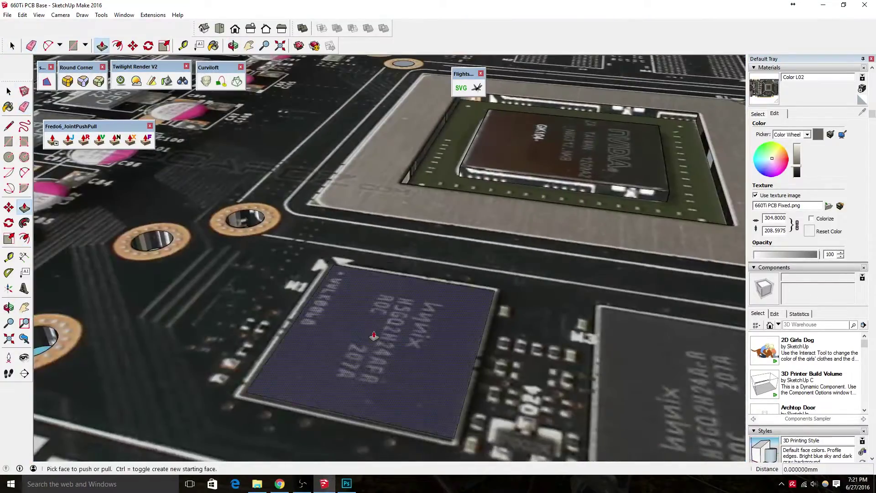
pyautogui.press('m')
pyautogui.press('ctrl')
pyautogui.click(296, 319)
pyautogui.scroll(2, 404, 321)
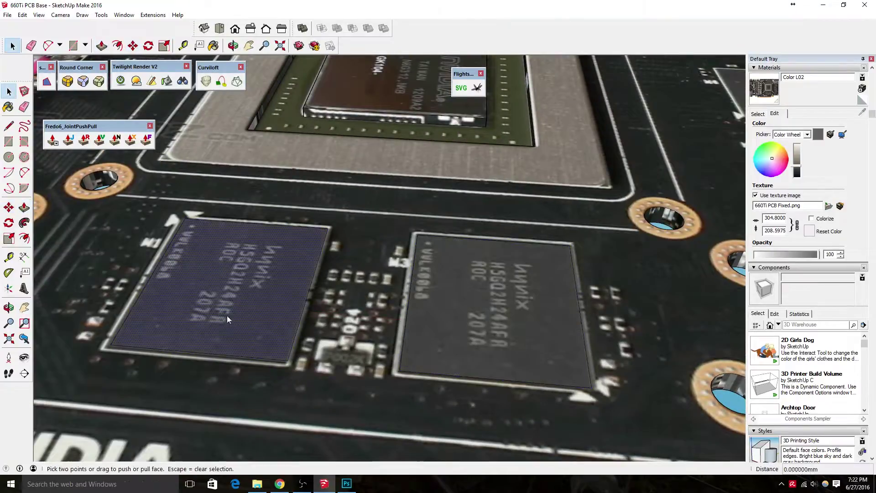
pyautogui.write('1.5')
pyautogui.press('Return')
# Step: Sample the dark grey material from the model for the chip sides
pyautogui.scroll(-5, 406, 383)
pyautogui.scroll(3, 406, 382)
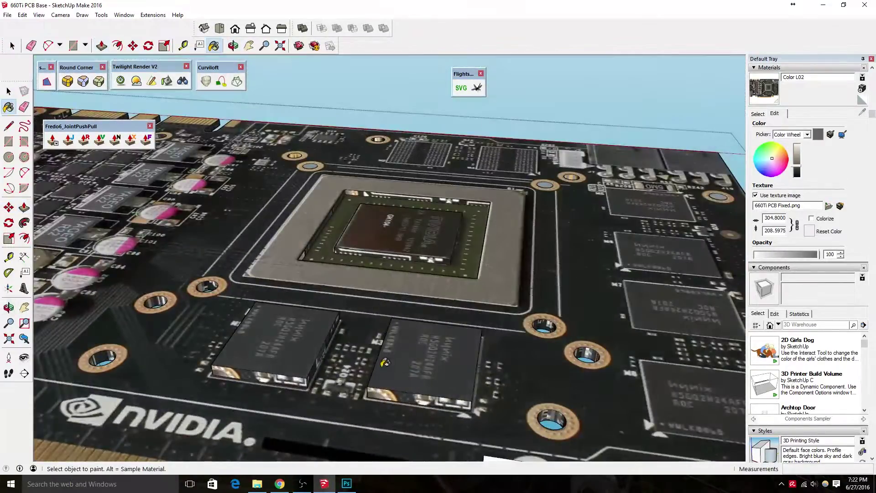
pyautogui.click(757, 114)
pyautogui.scroll(3, 439, 396)
pyautogui.click(774, 113)
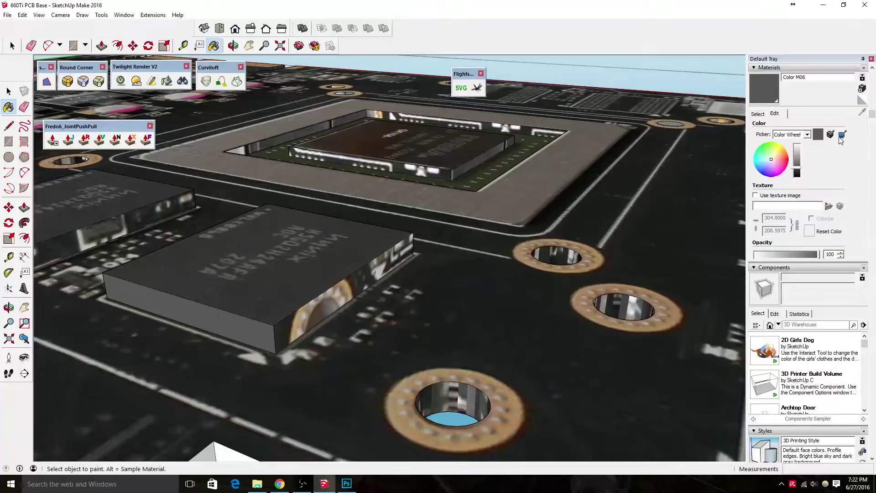
pyautogui.keyDown('alt'); pyautogui.click(436, 215); pyautogui.keyUp('alt')
pyautogui.moveTo(435, 214)
pyautogui.mouseDown(button='middle')
pyautogui.moveTo(382, 297)
pyautogui.moveTo(602, 352)
pyautogui.moveTo(386, 336)
pyautogui.moveTo(302, 316)
pyautogui.moveTo(358, 250)
pyautogui.moveTo(197, 372)
pyautogui.mouseUp(button='middle')
# Step: Copy the raised memory chip, turn it 90°, and set it on the right-edge chip footprint
pyautogui.press('space')
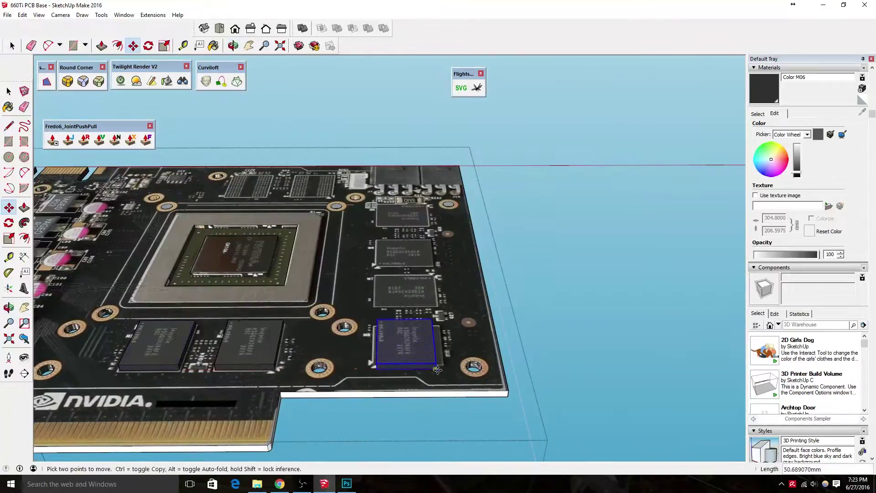
pyautogui.scroll(3, 437, 370)
pyautogui.press('q')
pyautogui.click(441, 381)
pyautogui.click(470, 381)
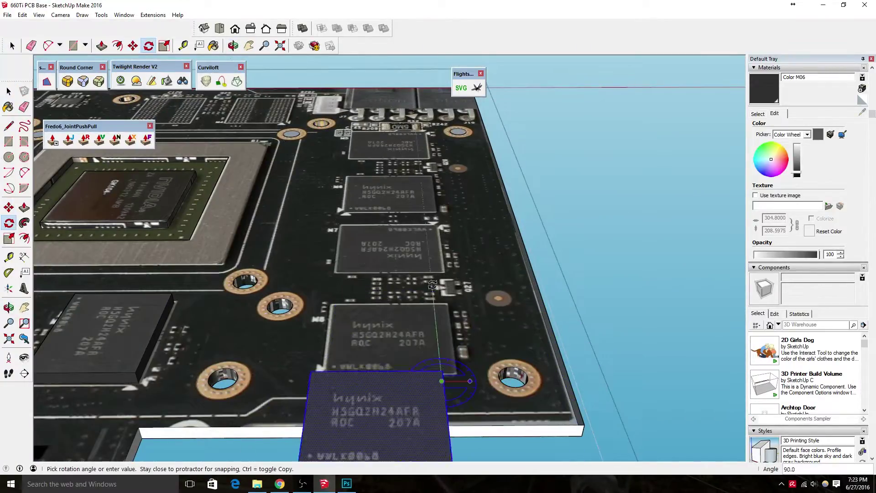
pyautogui.click(431, 285)
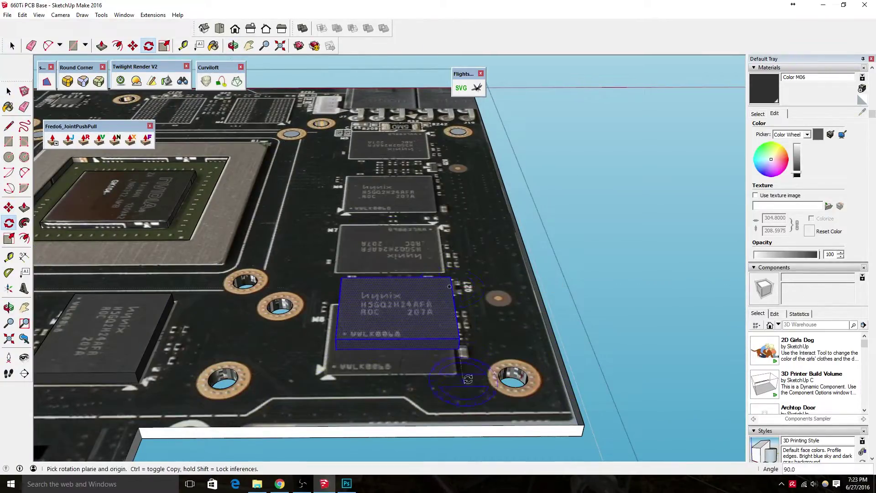
pyautogui.click(449, 271)
pyautogui.moveTo(449, 271)
pyautogui.mouseDown(button='middle')
pyautogui.moveTo(397, 294)
pyautogui.moveTo(306, 104)
pyautogui.mouseUp(button='middle')
pyautogui.scroll(5, 369, 149)
# Step: Paint the GPU die dark brown with a Colors swatch
pyautogui.press('b')
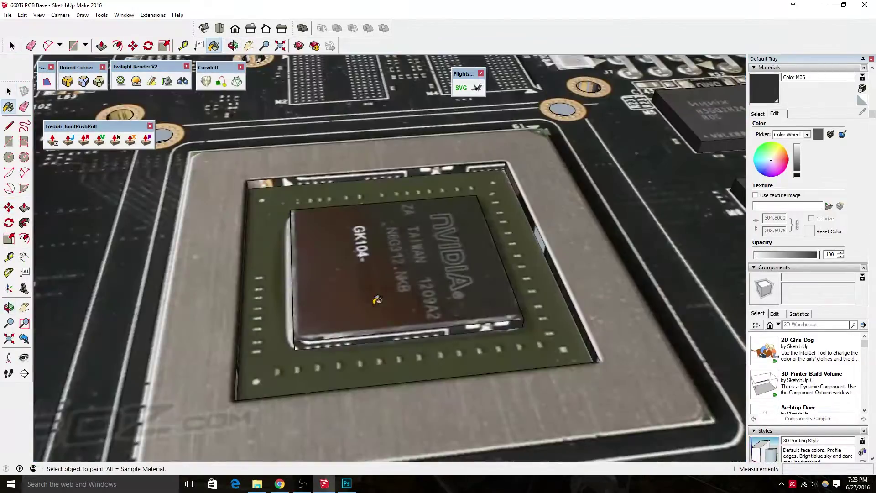
pyautogui.click(757, 114)
pyautogui.click(809, 222)
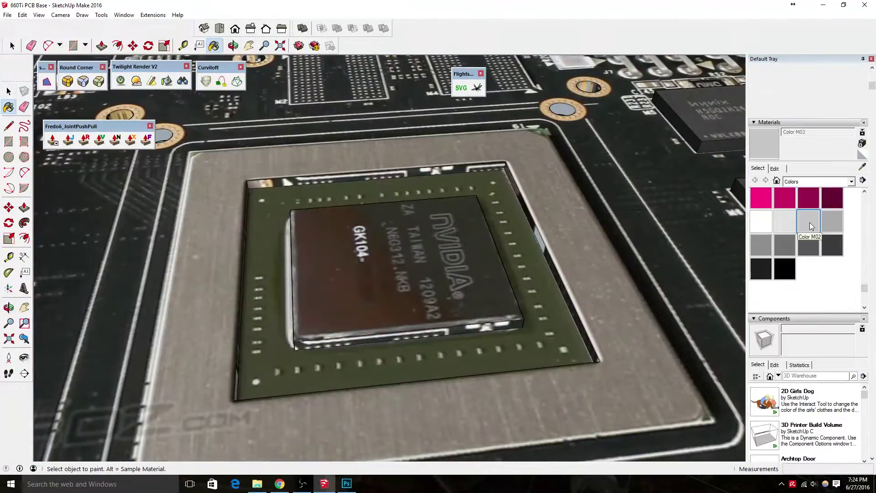
pyautogui.click(356, 338)
pyautogui.moveTo(355, 338); pyautogui.dragTo(355, 295, button='middle')
pyautogui.moveTo(286, 302); pyautogui.dragTo(441, 187, button='middle')
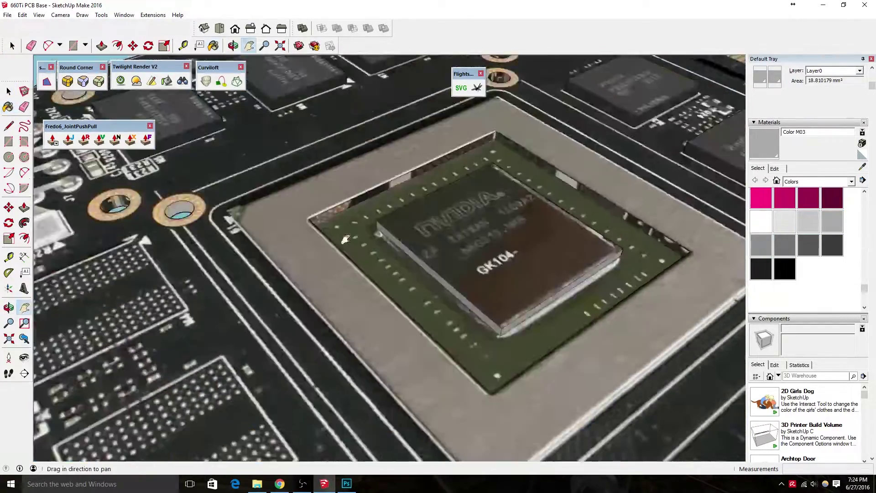
pyautogui.press('b')
pyautogui.click(774, 169)
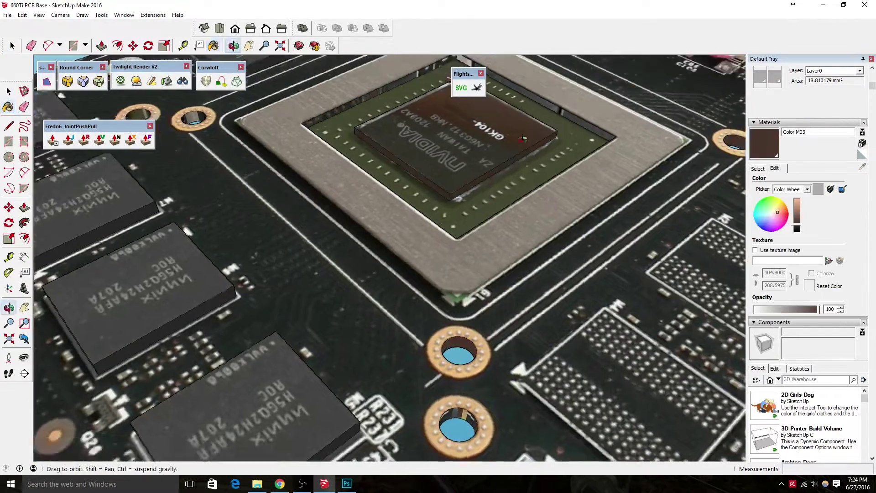
pyautogui.scroll(-10, 376, 289)
# Step: Draw a rectangle for the frame around the GPU package and select its face
pyautogui.press('space')
pyautogui.moveTo(250, 150)
pyautogui.mouseDown(button='middle')
pyautogui.moveTo(376, 290)
pyautogui.moveTo(320, 206)
pyautogui.mouseUp(button='middle')
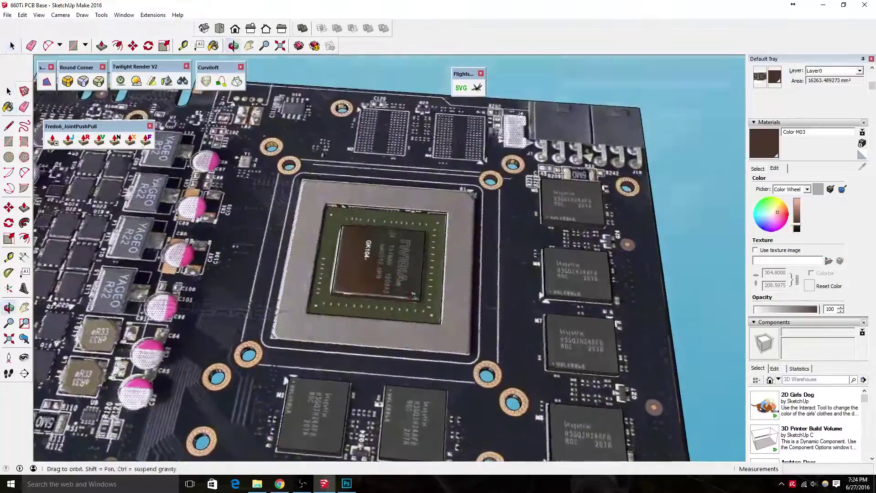
pyautogui.press('r')
pyautogui.click(303, 180)
pyautogui.press('space')
pyautogui.click(475, 324)
pyautogui.moveTo(443, 328)
pyautogui.mouseDown(button='middle')
pyautogui.moveTo(476, 325)
pyautogui.moveTo(639, 229)
pyautogui.mouseUp(button='middle')
# Step: Paint the sides of the raised GPU frame from the swatch library
pyautogui.press('b')
pyautogui.click(757, 168)
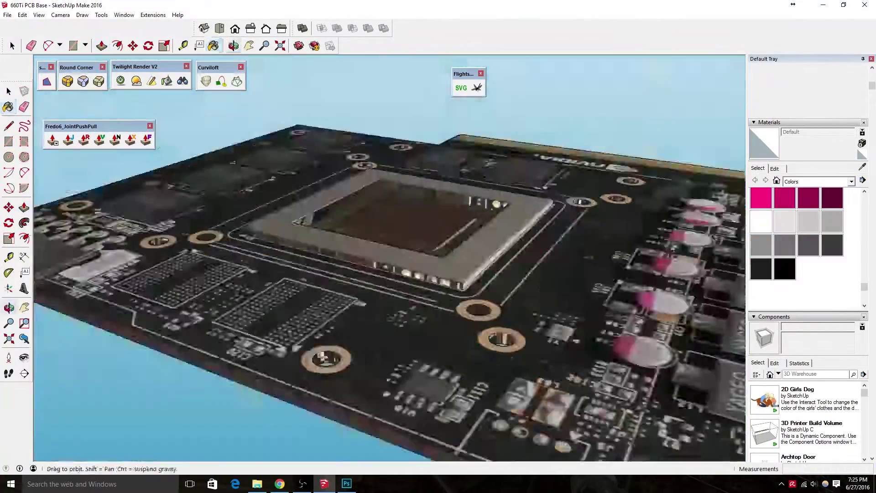
pyautogui.moveTo(550, 238); pyautogui.dragTo(525, 191, button='middle')
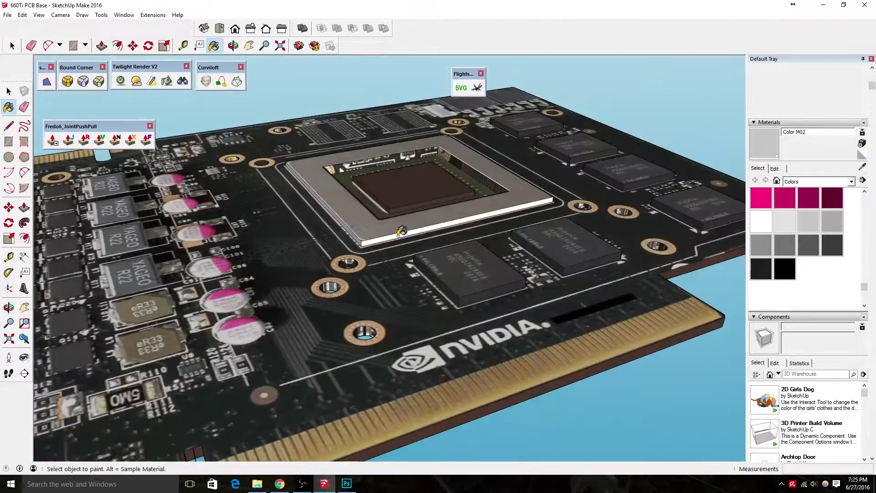
pyautogui.click(774, 169)
pyautogui.moveTo(593, 228); pyautogui.dragTo(551, 102, button='middle')
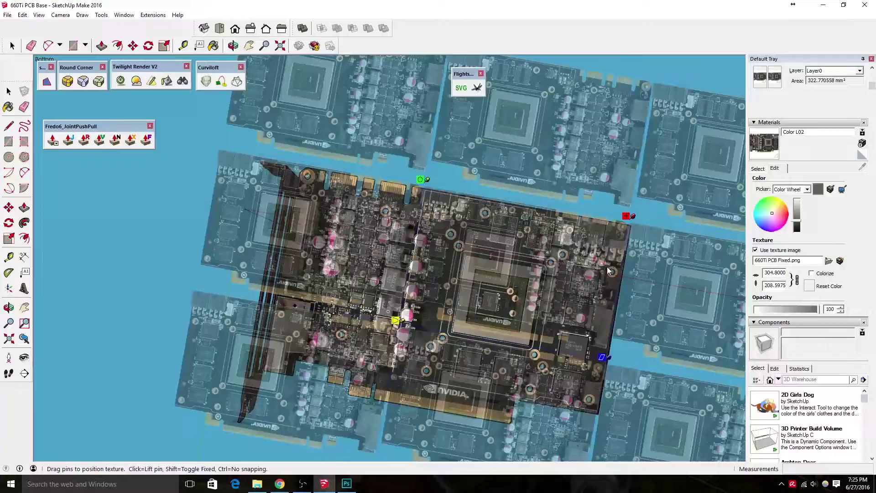
# Step: Align the die-top photo to show the NVIDIA GK104 marking, then sample the board's grey material
pyautogui.moveTo(625, 215); pyautogui.dragTo(643, 261)
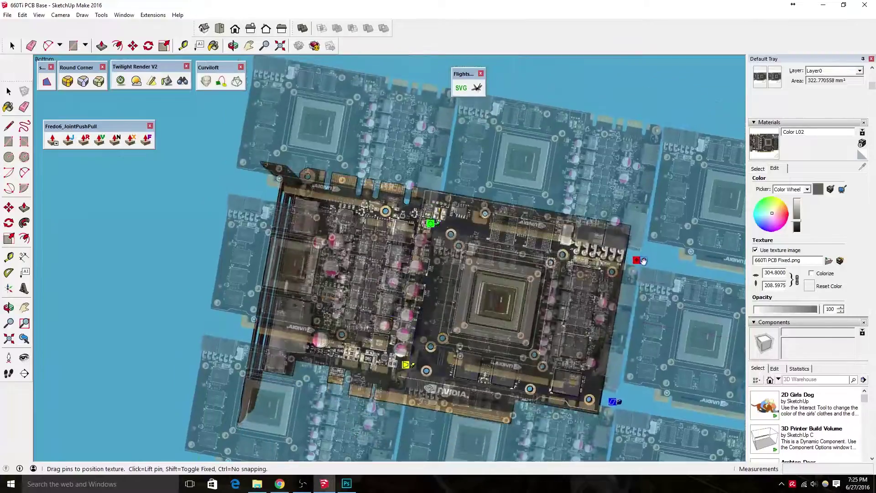
pyautogui.click(607, 221)
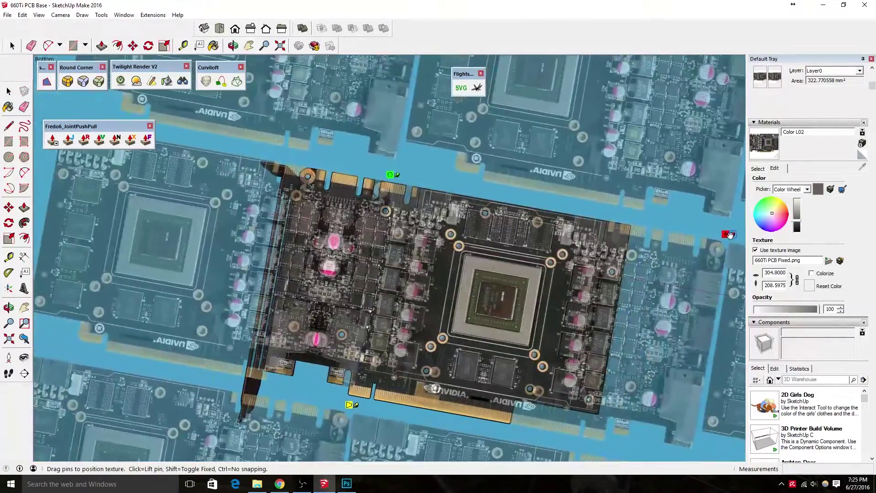
pyautogui.press('Return')
pyautogui.moveTo(438, 256); pyautogui.dragTo(438, 228, button='middle')
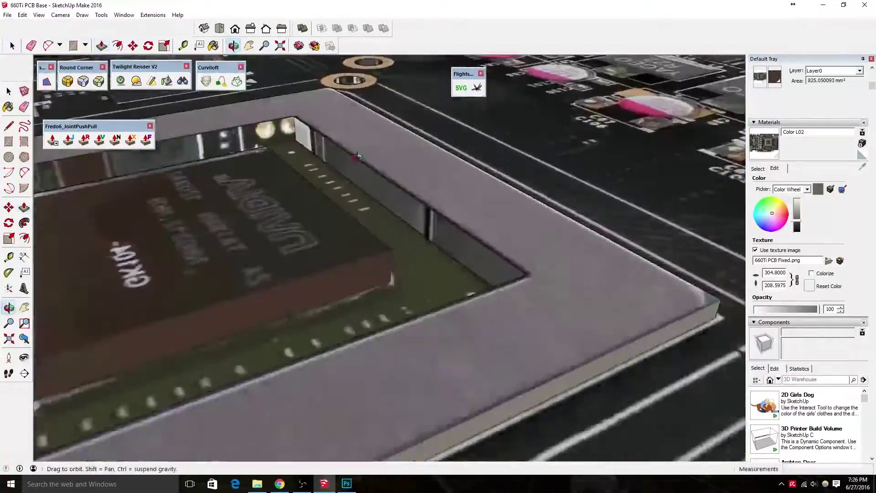
pyautogui.press('b')
pyautogui.keyDown('alt'); pyautogui.click(431, 274); pyautogui.keyUp('alt')
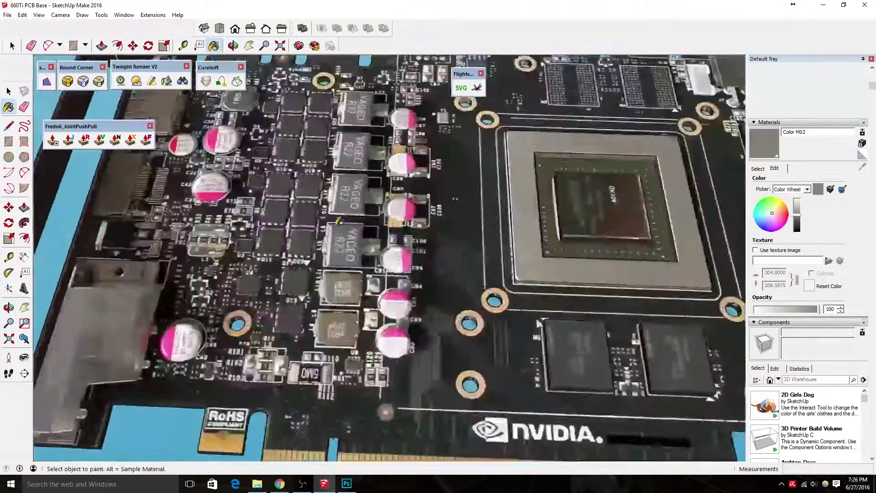
# Step: Outline another YAGEO R22 inductor with a rectangle and offset its top face
pyautogui.press('r')
pyautogui.click(383, 224)
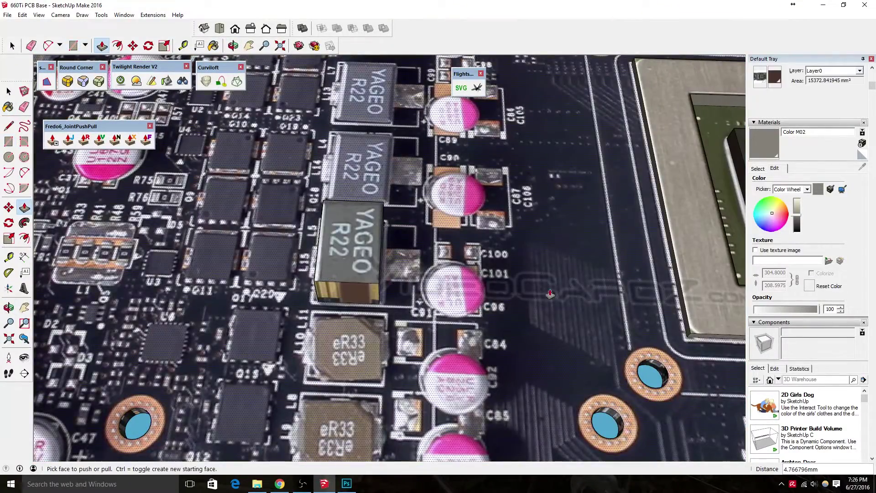
pyautogui.moveTo(386, 289); pyautogui.dragTo(363, 233, button='middle')
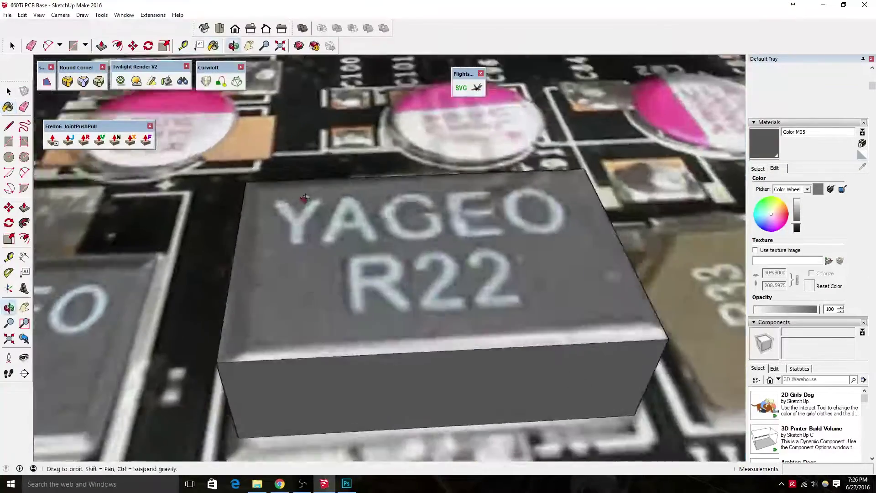
pyautogui.press('f')
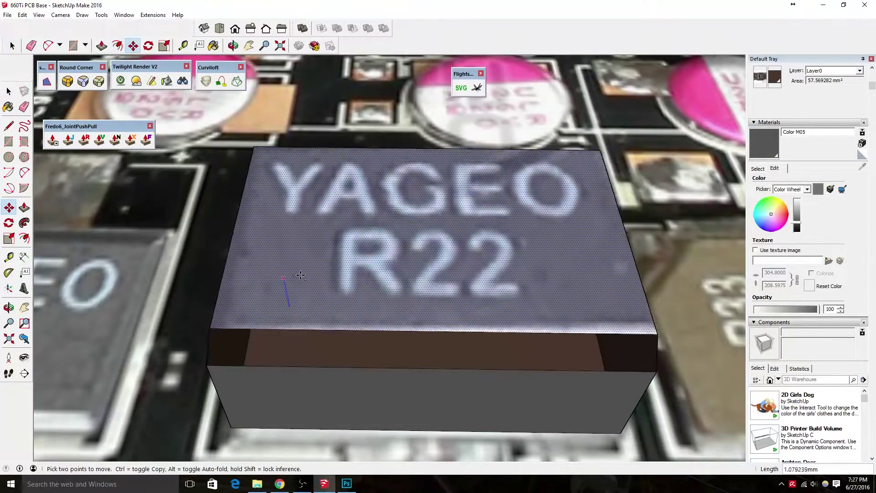
pyautogui.scroll(-5, 470, 308)
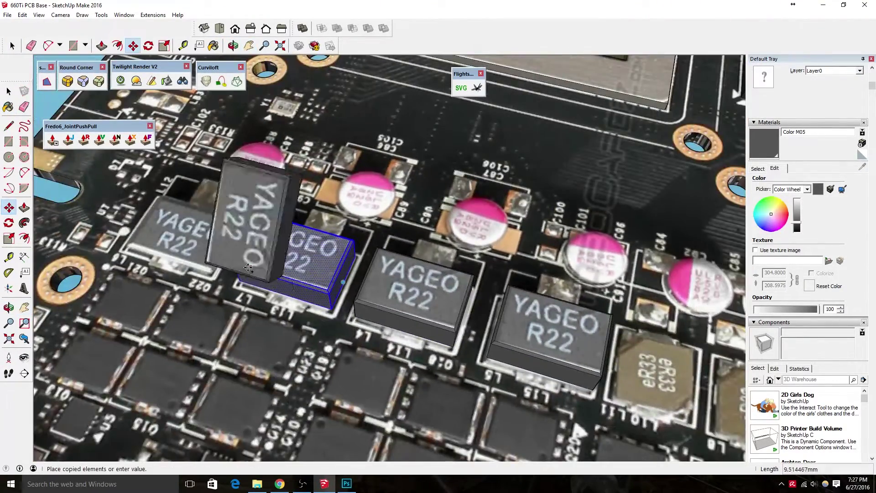
# Step: Trace the eR33 inductor outline and raise it into a 3 mm block
pyautogui.scroll(3, 305, 321)
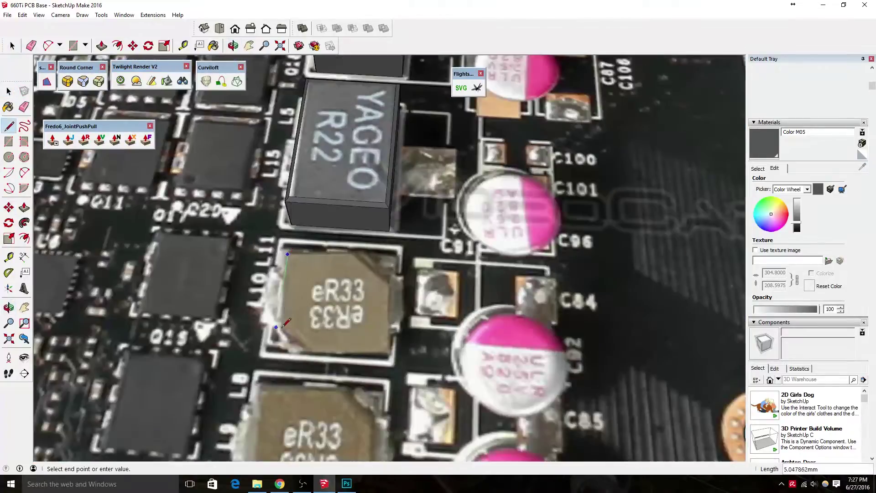
pyautogui.click(302, 349)
pyautogui.scroll(2, 302, 349)
pyautogui.click(389, 352)
pyautogui.scroll(2, 390, 352)
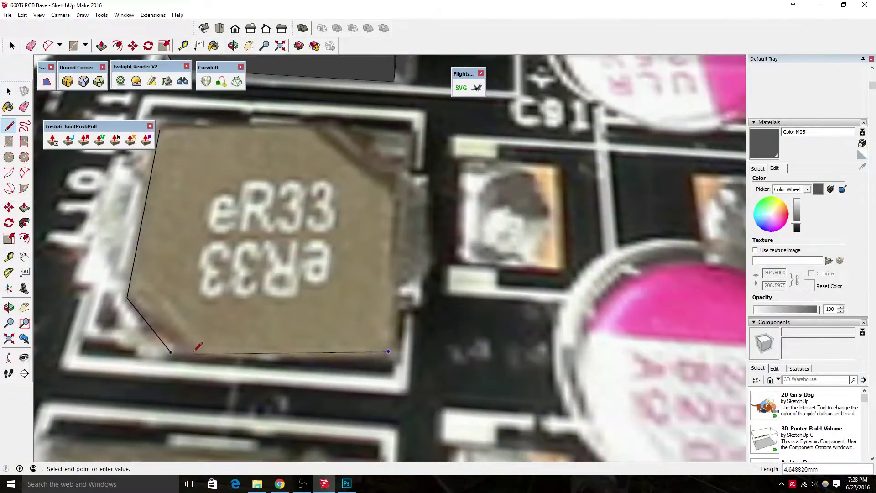
pyautogui.click(400, 210)
pyautogui.scroll(-1, 302, 111)
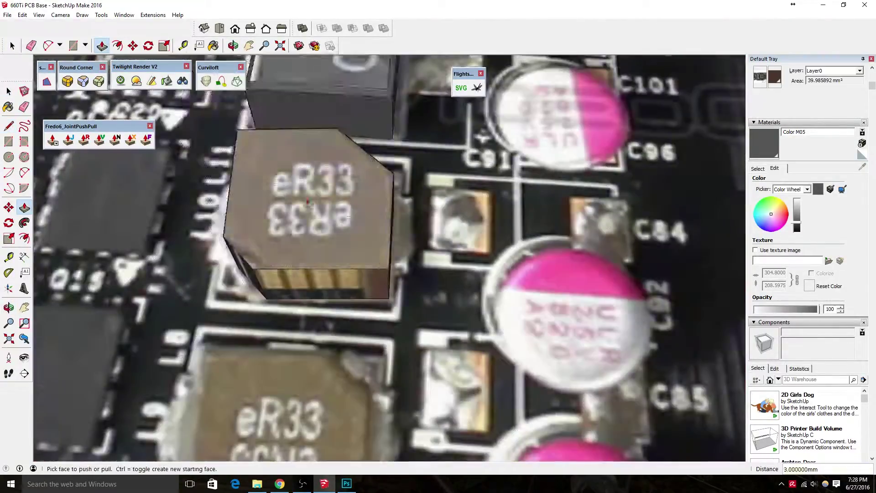
pyautogui.click(757, 168)
# Step: Paint the eR33 block tan with Color D06
pyautogui.click(784, 218)
pyautogui.click(774, 168)
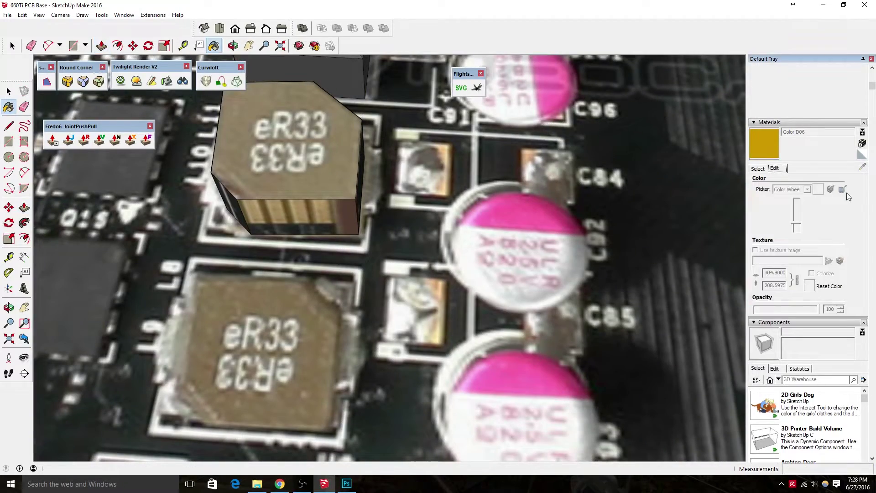
pyautogui.click(282, 214)
pyautogui.moveTo(283, 214)
pyautogui.mouseDown(button='middle')
pyautogui.moveTo(241, 253)
pyautogui.moveTo(411, 274)
pyautogui.moveTo(559, 339)
pyautogui.mouseUp(button='middle')
# Step: Zoom out to the whole card and list the materials used in the model
pyautogui.press('space')
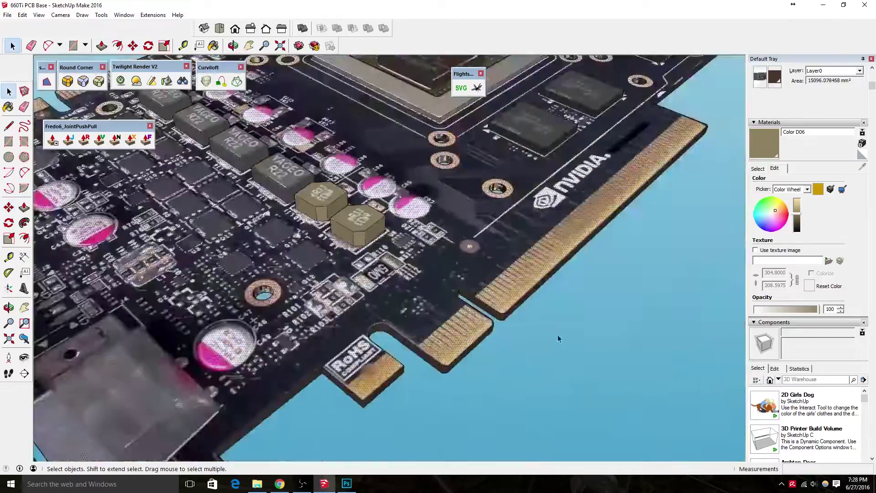
pyautogui.hotkey('shift', 'z')
pyautogui.press('b')
pyautogui.click(851, 201)
pyautogui.click(803, 209)
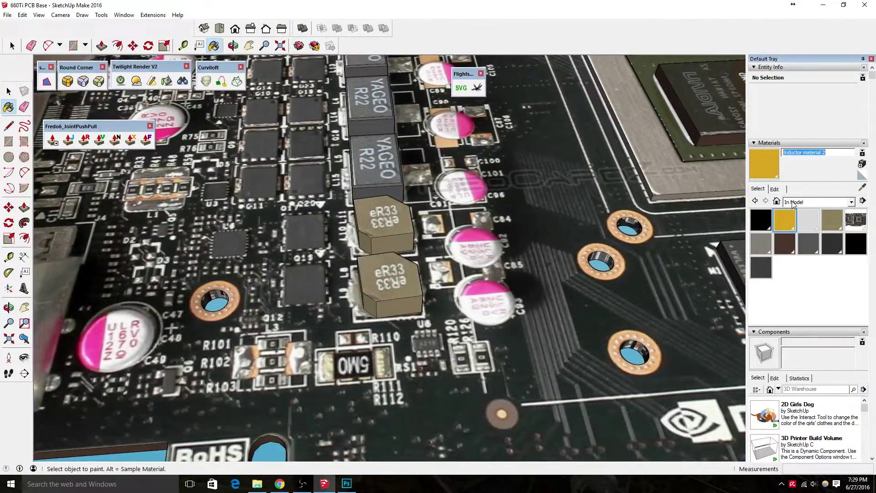
# Step: Edit Color M05 and the inductor materials, undo the red tint on the YAGEO block, and pan to the GPU
pyautogui.doubleClick(808, 244)
pyautogui.click(757, 189)
pyautogui.scroll(3, 523, 180)
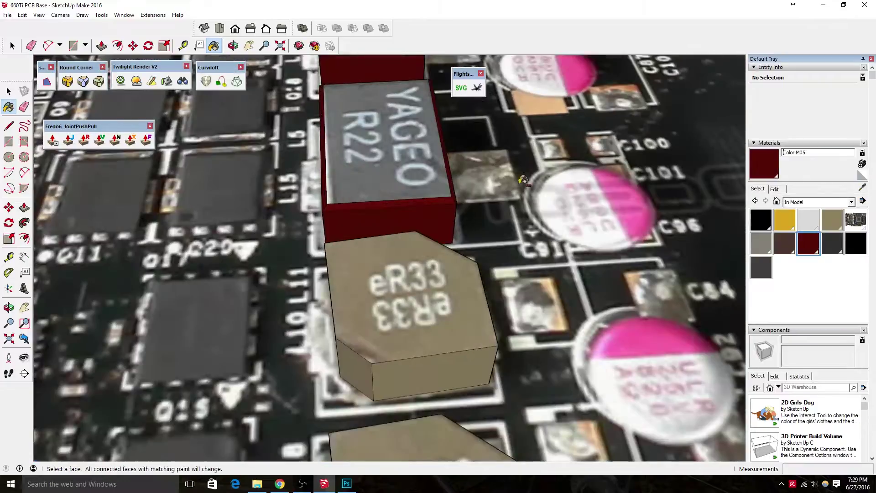
pyautogui.click(778, 192)
pyautogui.hotkey('ctrl', 'z')
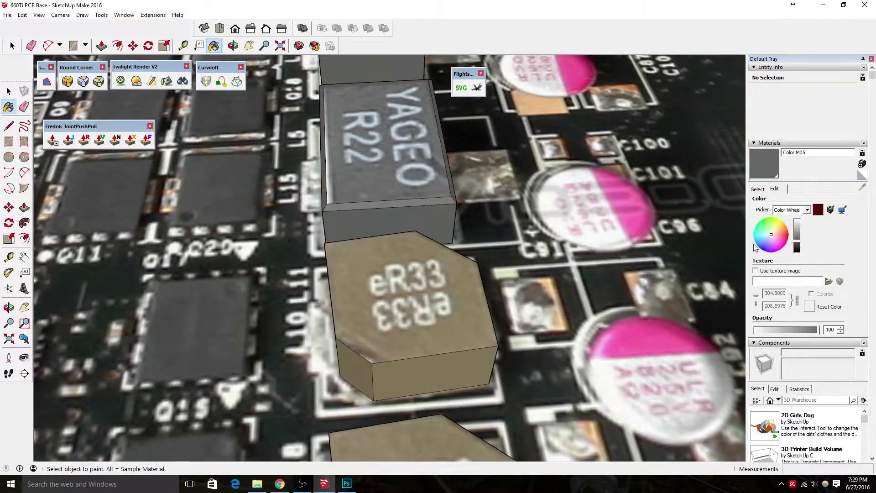
pyautogui.click(757, 188)
pyautogui.scroll(-3, 809, 134)
pyautogui.scroll(5, 809, 134)
pyautogui.press('h')
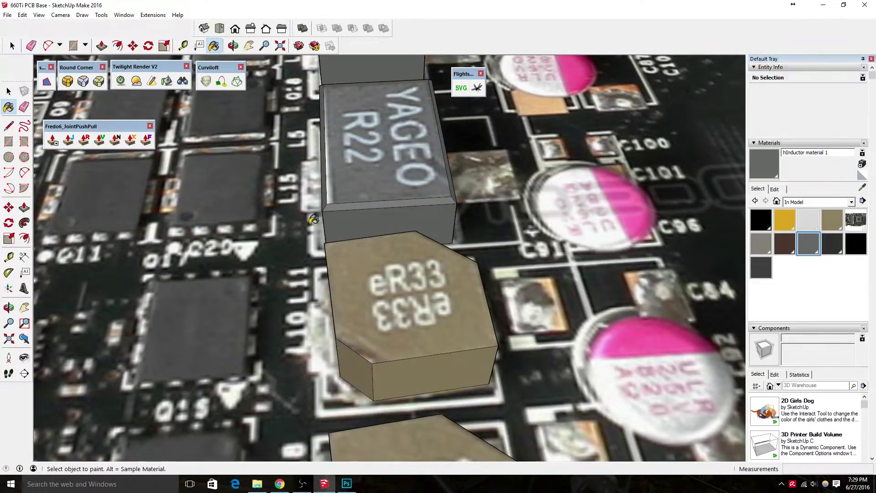
pyautogui.moveTo(729, 183); pyautogui.dragTo(294, 253)
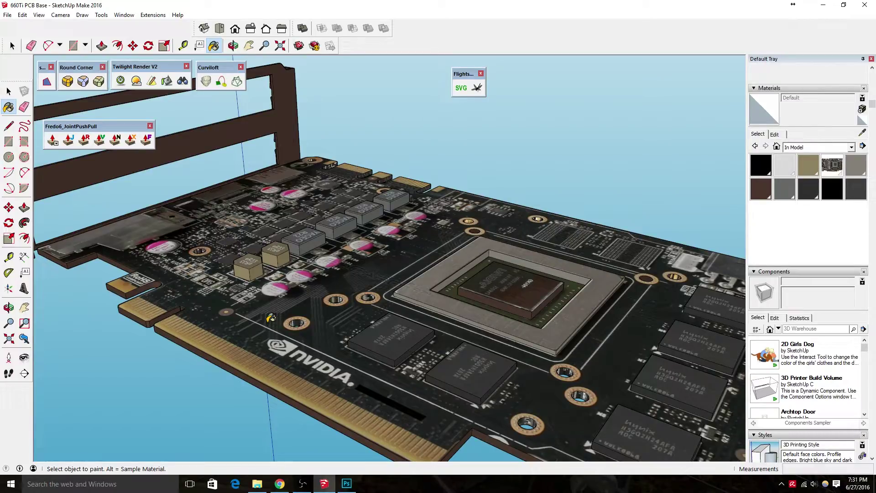
# Step: Draw a circle over a round capacitor on the card
pyautogui.scroll(5, 271, 318)
pyautogui.scroll(2, 271, 318)
pyautogui.scroll(3, 260, 337)
pyautogui.press('c')
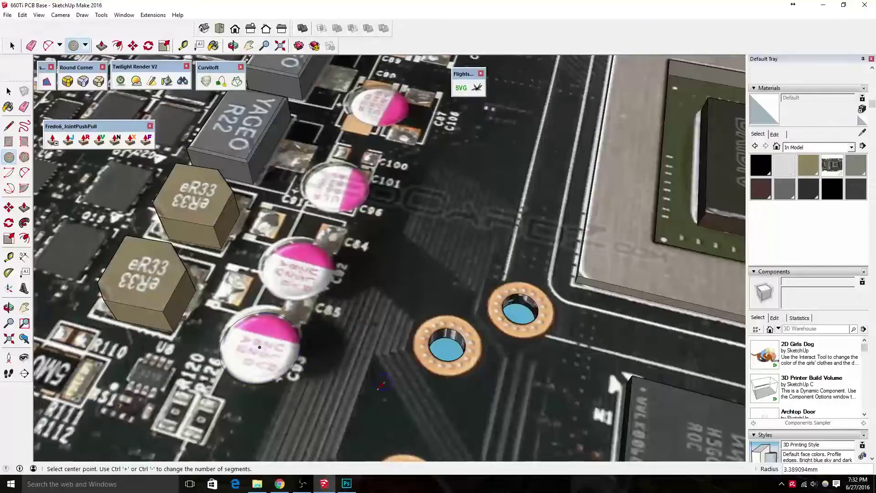
pyautogui.scroll(-1, 382, 384)
pyautogui.scroll(2, 343, 374)
pyautogui.scroll(1, 315, 401)
pyautogui.press('space')
pyautogui.scroll(3, 299, 393)
pyautogui.press('m')
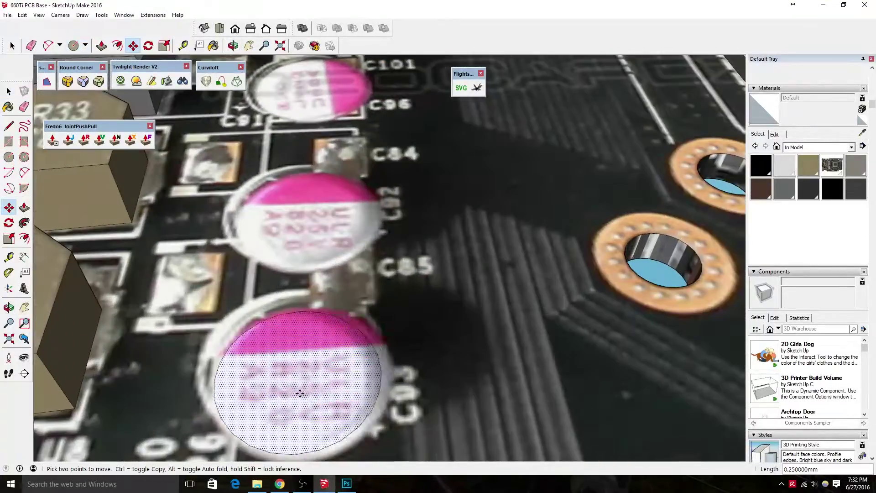
pyautogui.press('c')
pyautogui.moveTo(387, 387); pyautogui.dragTo(269, 303, button='middle')
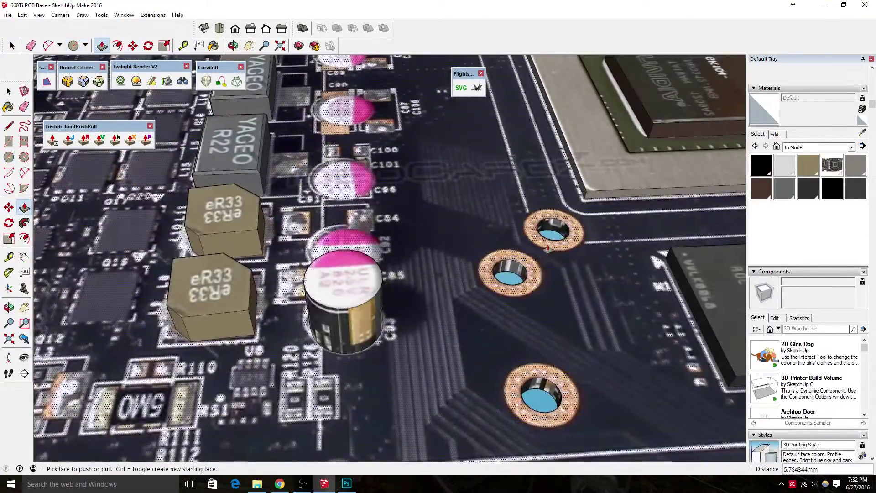
pyautogui.scroll(3, 320, 256)
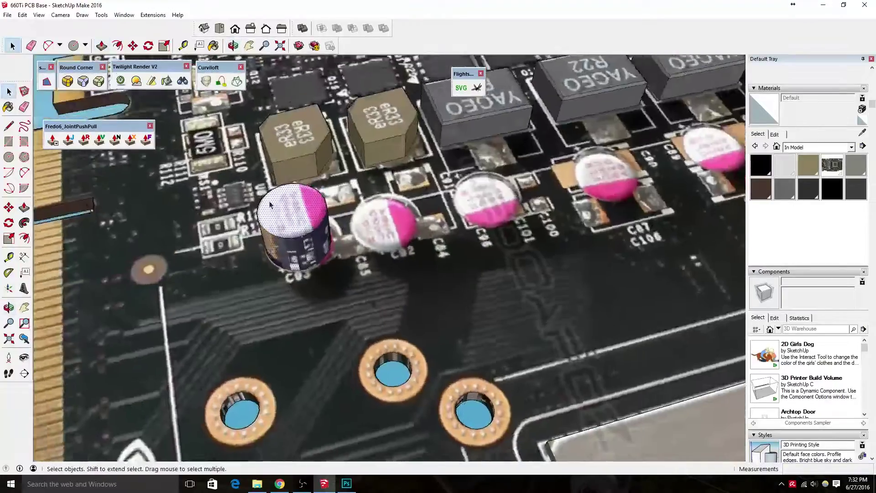
# Step: Paint the capacitor white with Color M01 and copy it onto the next capacitor
pyautogui.press('b')
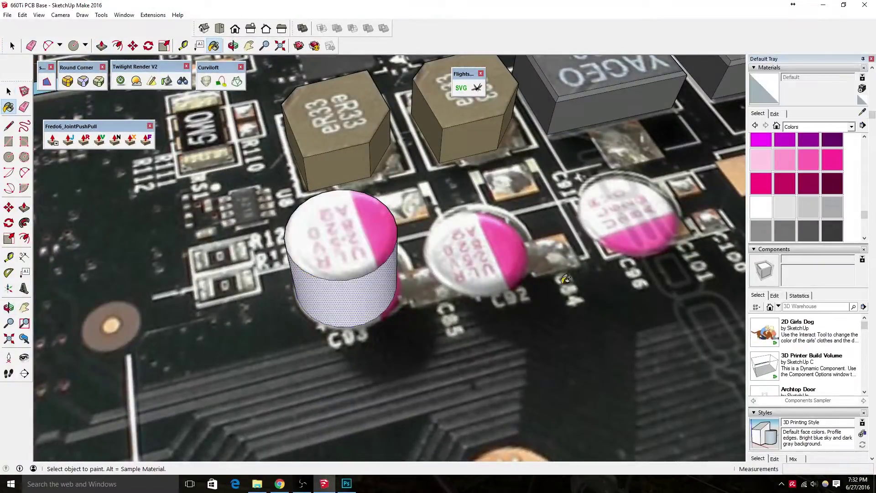
pyautogui.click(757, 113)
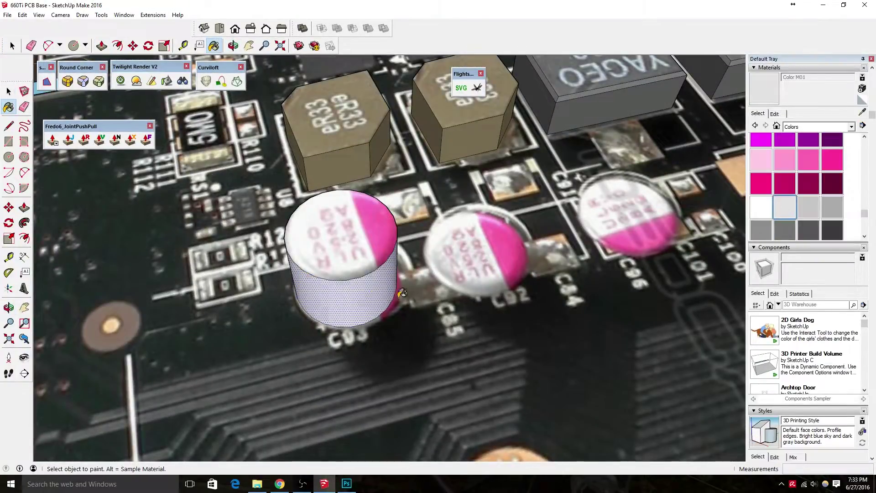
pyautogui.press('m')
pyautogui.scroll(-3, 332, 298)
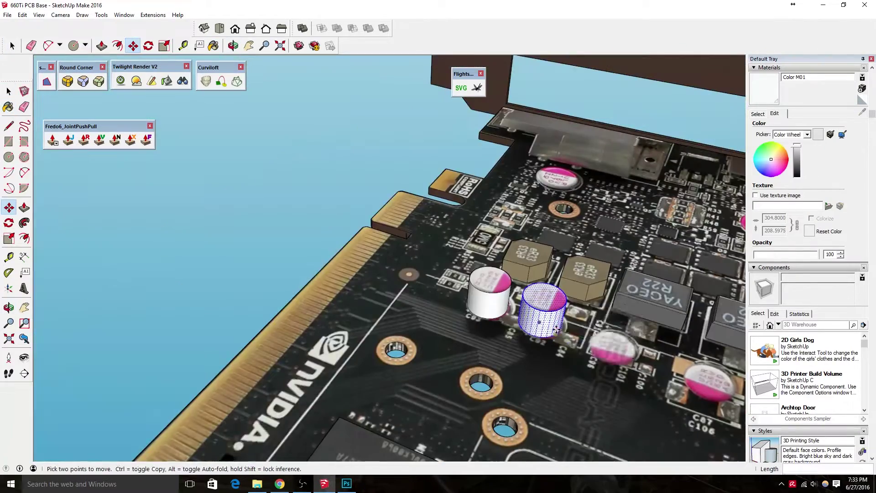
pyautogui.scroll(2, 360, 256)
pyautogui.click(292, 246)
pyautogui.press('ctrl')
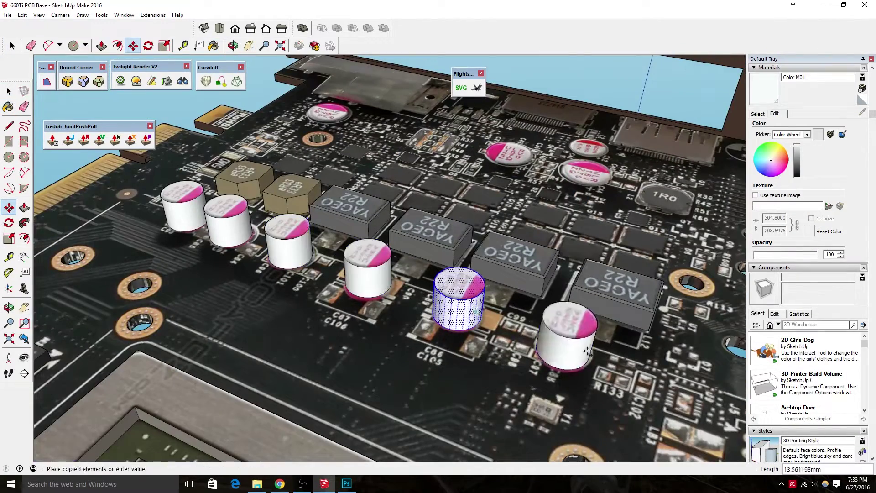
pyautogui.click(587, 351)
pyautogui.moveTo(587, 351); pyautogui.dragTo(456, 319, button='middle')
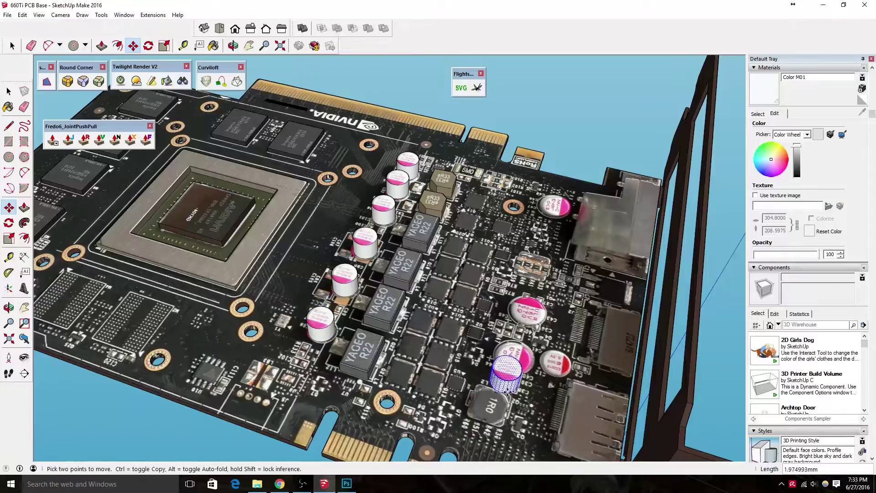
pyautogui.scroll(3, 520, 361)
# Step: Scale a capacitor copy up to fit the larger capacitor and push its face 6.7 mm
pyautogui.press('s')
pyautogui.moveTo(520, 360); pyautogui.dragTo(632, 301, button='middle')
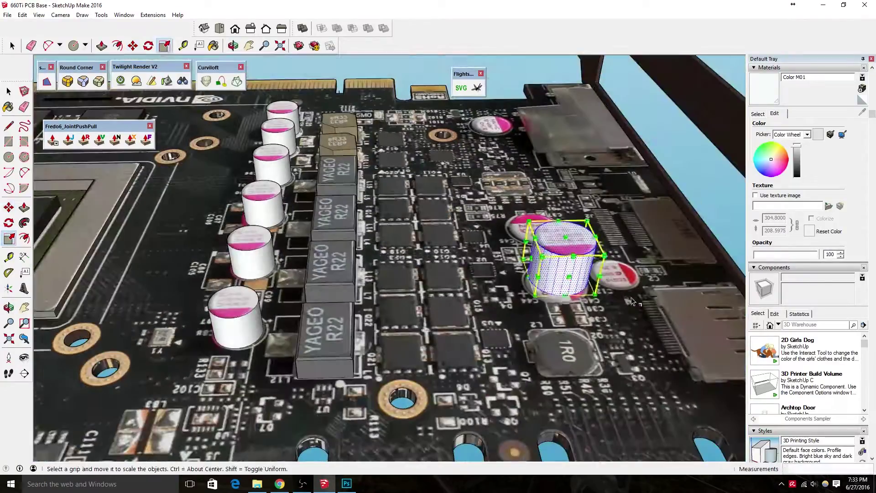
pyautogui.press('p')
pyautogui.moveTo(557, 301); pyautogui.dragTo(142, 312, button='middle')
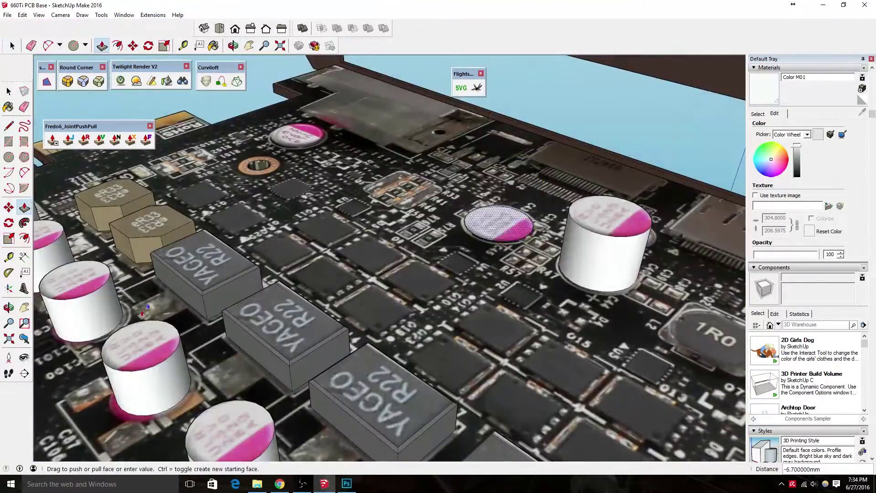
pyautogui.press('space')
pyautogui.scroll(-3, 550, 279)
pyautogui.click(682, 335)
# Step: Test-render the current card view in Twilight and close the preview
pyautogui.press('space')
pyautogui.scroll(-5, 419, 222)
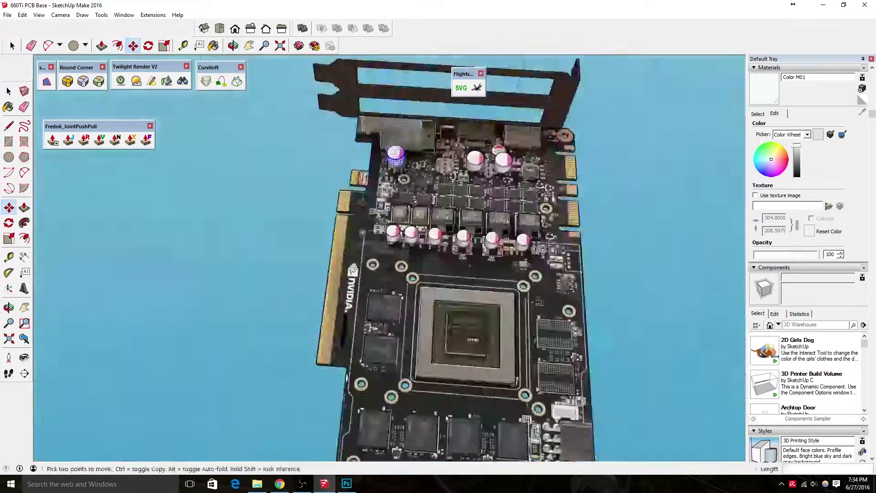
pyautogui.scroll(5, 251, 195)
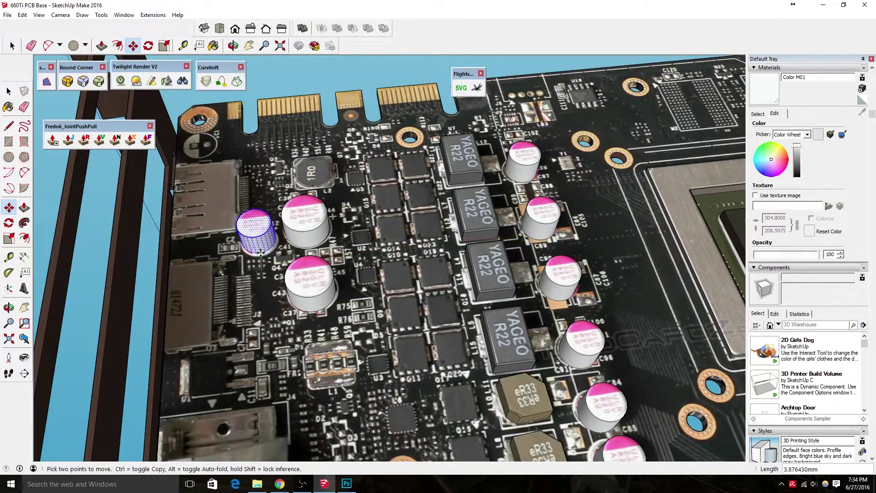
pyautogui.press('space')
pyautogui.scroll(-5, 260, 251)
pyautogui.moveTo(260, 251)
pyautogui.mouseDown(button='middle')
pyautogui.moveTo(368, 137)
pyautogui.moveTo(326, 92)
pyautogui.mouseUp(button='middle')
pyautogui.scroll(3, 327, 91)
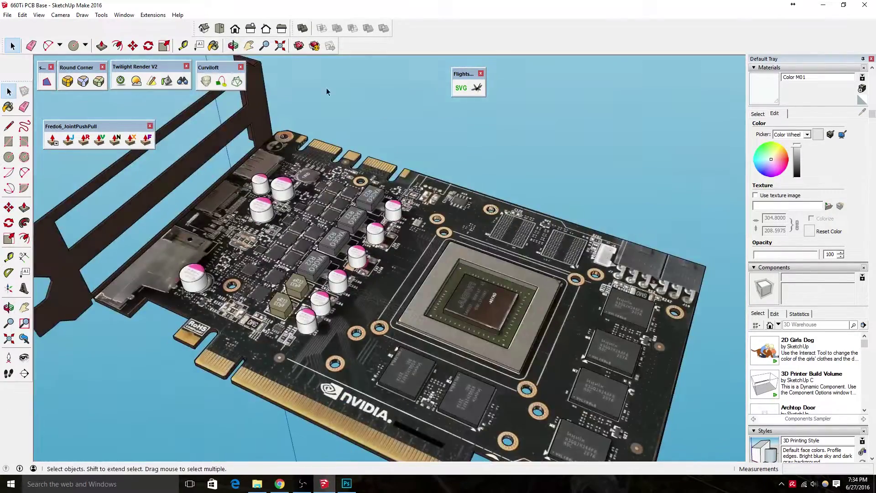
pyautogui.click(120, 80)
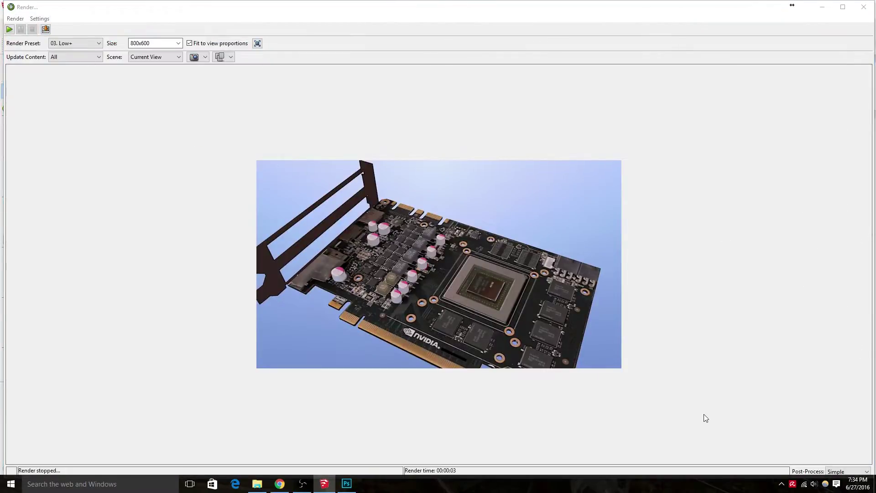
pyautogui.click(864, 7)
pyautogui.scroll(5, 354, 368)
# Step: Start a rectangle at the power-connector corner and orbit around the card
pyautogui.press('r')
pyautogui.click(354, 368)
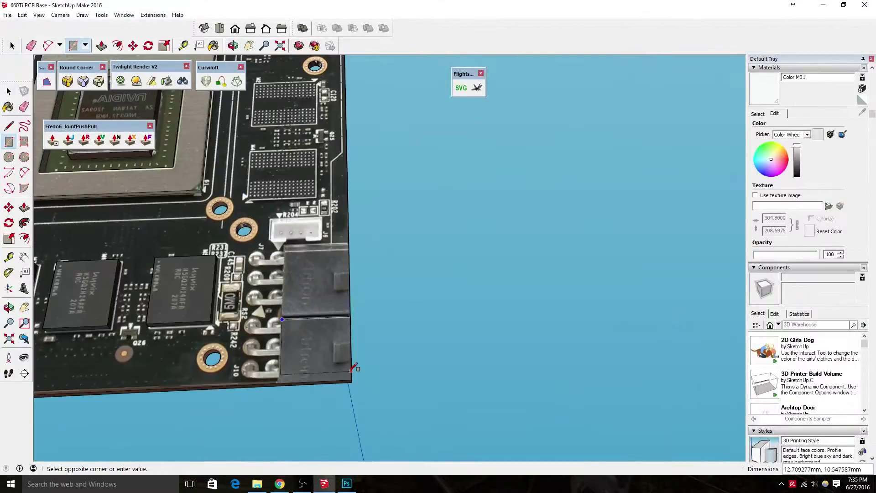
pyautogui.moveTo(309, 336)
pyautogui.mouseDown(button='middle')
pyautogui.moveTo(366, 151)
pyautogui.moveTo(362, 254)
pyautogui.moveTo(221, 301)
pyautogui.mouseUp(button='middle')
pyautogui.press('t')
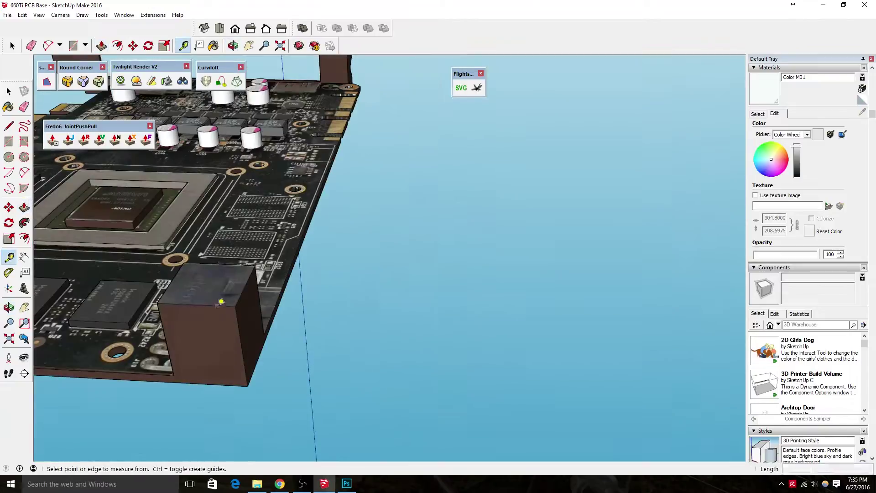
pyautogui.moveTo(208, 349)
pyautogui.mouseDown(button='middle')
pyautogui.moveTo(306, 325)
pyautogui.moveTo(255, 274)
pyautogui.moveTo(319, 205)
pyautogui.moveTo(337, 167)
pyautogui.moveTo(374, 151)
pyautogui.mouseUp(button='middle')
# Step: Paint the connector box grey and adjust the grey material's colour
pyautogui.press('b')
pyautogui.press('l')
pyautogui.press('b')
pyautogui.click(336, 166)
pyautogui.click(774, 114)
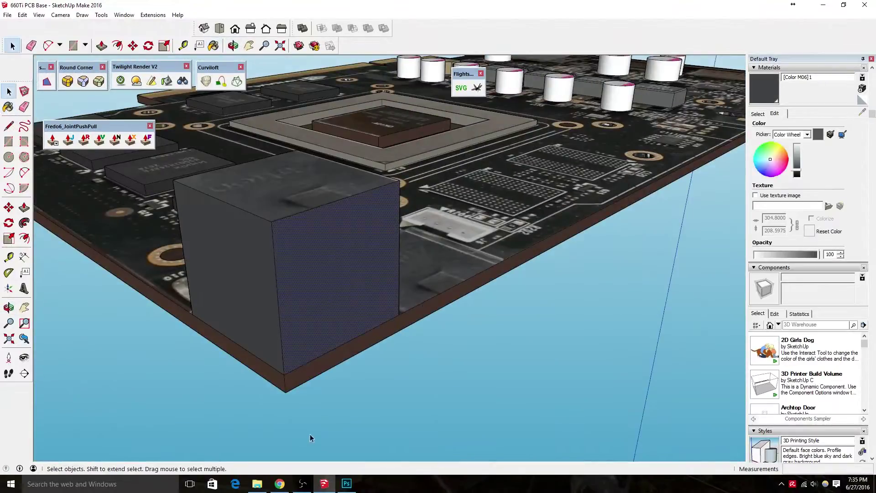
pyautogui.moveTo(309, 438)
pyautogui.mouseDown(button='middle')
pyautogui.moveTo(505, 352)
pyautogui.moveTo(455, 289)
pyautogui.moveTo(455, 253)
pyautogui.moveTo(413, 301)
pyautogui.mouseUp(button='middle')
# Step: Push a triangular wedge notch into the black block, then orbit to check the card
pyautogui.press('l')
pyautogui.click(455, 252)
pyautogui.press('p')
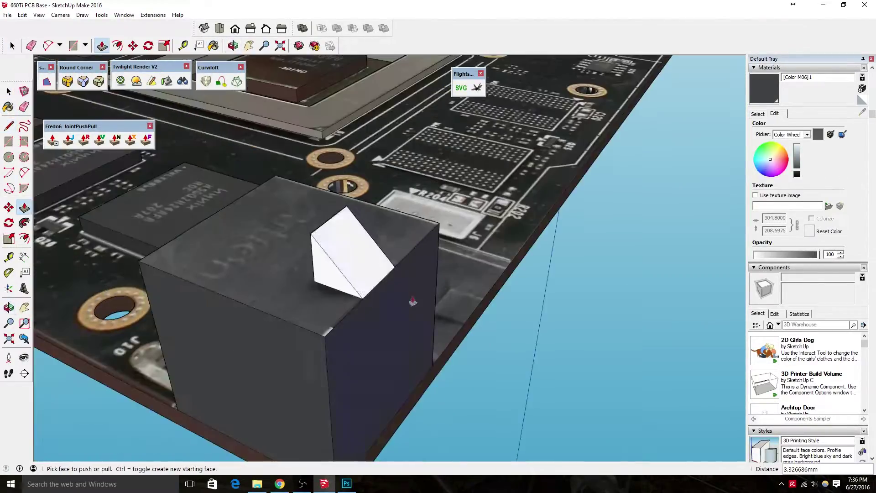
pyautogui.scroll(2, 328, 246)
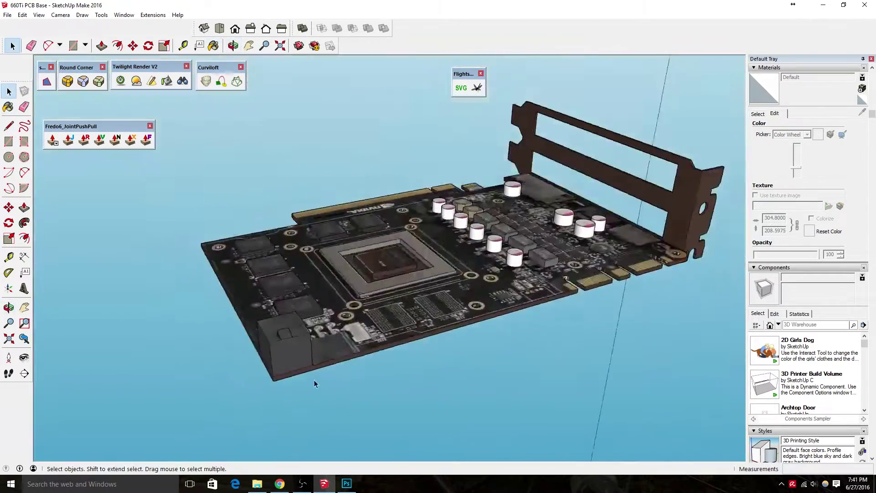
pyautogui.scroll(5, 314, 384)
pyautogui.moveTo(314, 384)
pyautogui.mouseDown(button='middle')
pyautogui.moveTo(228, 192)
pyautogui.moveTo(274, 255)
pyautogui.mouseUp(button='middle')
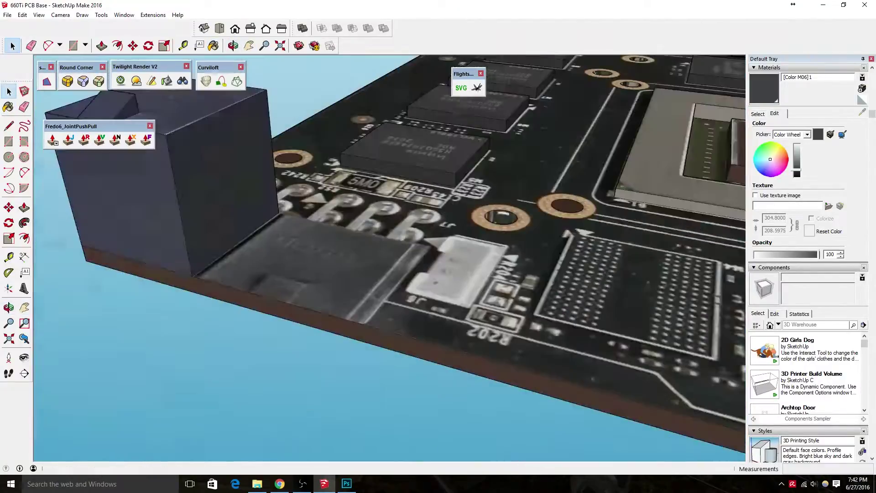
pyautogui.scroll(-5, 314, 297)
pyautogui.moveTo(315, 297)
pyautogui.mouseDown(button='middle')
pyautogui.moveTo(563, 256)
pyautogui.moveTo(489, 170)
pyautogui.moveTo(541, 182)
pyautogui.moveTo(453, 383)
pyautogui.moveTo(391, 151)
pyautogui.moveTo(388, 257)
pyautogui.moveTo(600, 171)
pyautogui.mouseUp(button='middle')
pyautogui.hotkey('alt', 'Tab')
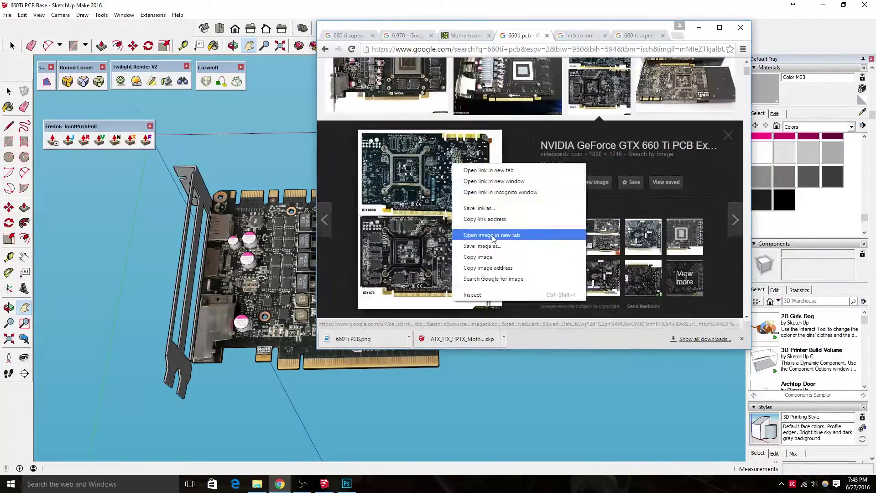
# Step: Save the GTX 660 Ti PCB photo from Google Images to disk
pyautogui.click(483, 245)
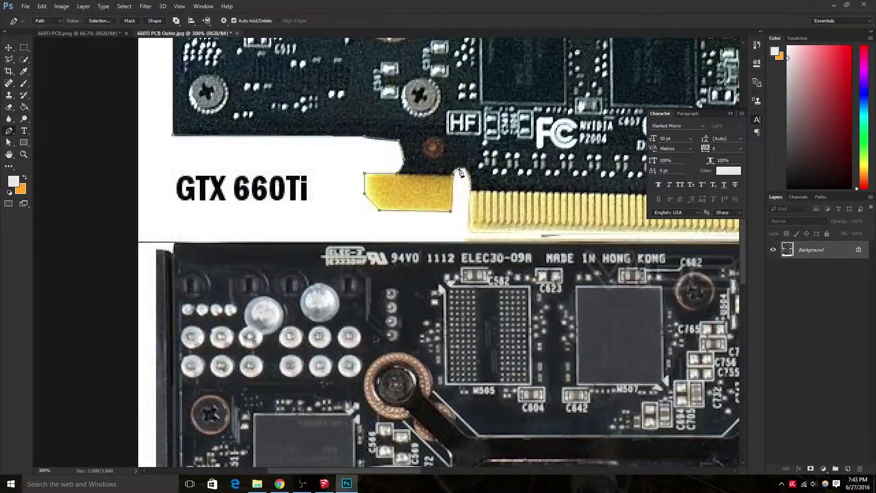
# Step: Turn the traced PCB outline into a selection and delete the surrounding background
pyautogui.keyDown('ctrl'); pyautogui.hscroll(10, 476, 235); pyautogui.keyUp('ctrl')
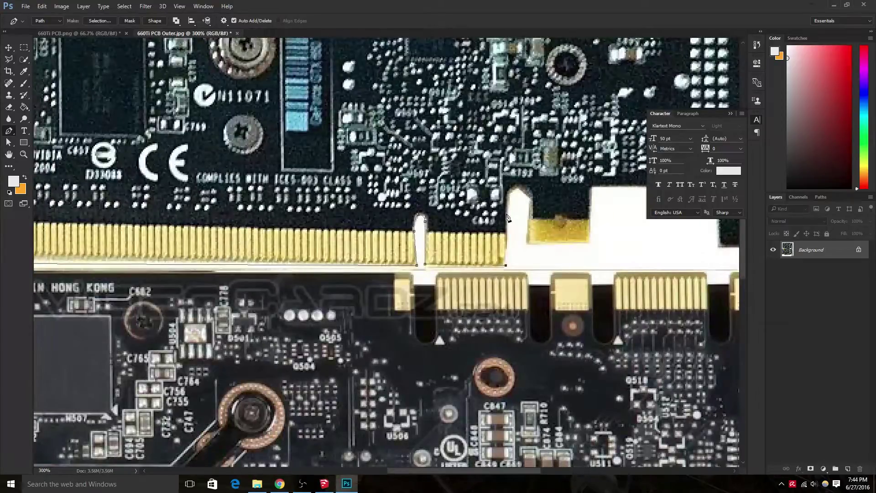
pyautogui.keyDown('ctrl'); pyautogui.hscroll(2, 532, 235); pyautogui.keyUp('ctrl')
pyautogui.keyDown('ctrl'); pyautogui.hscroll(2, 533, 235); pyautogui.keyUp('ctrl')
pyautogui.keyDown('ctrl'); pyautogui.hscroll(2, 533, 235); pyautogui.keyUp('ctrl')
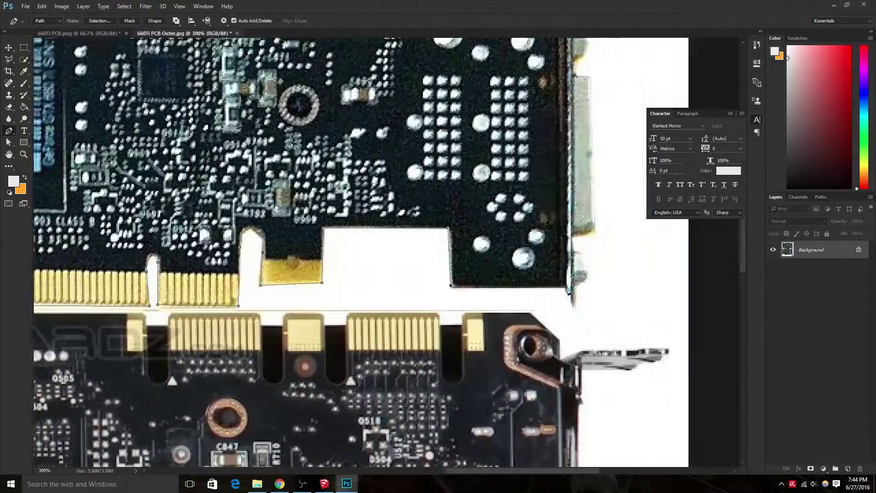
pyautogui.scroll(-4, 513, 146)
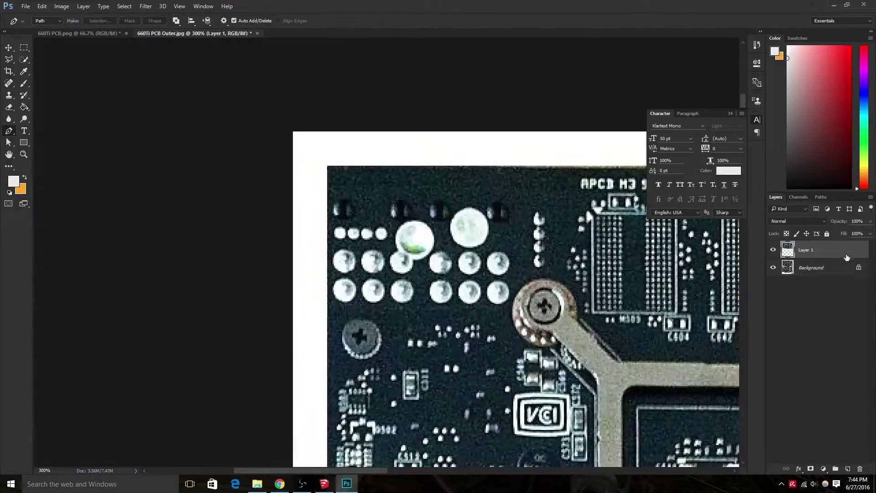
pyautogui.press('Delete')
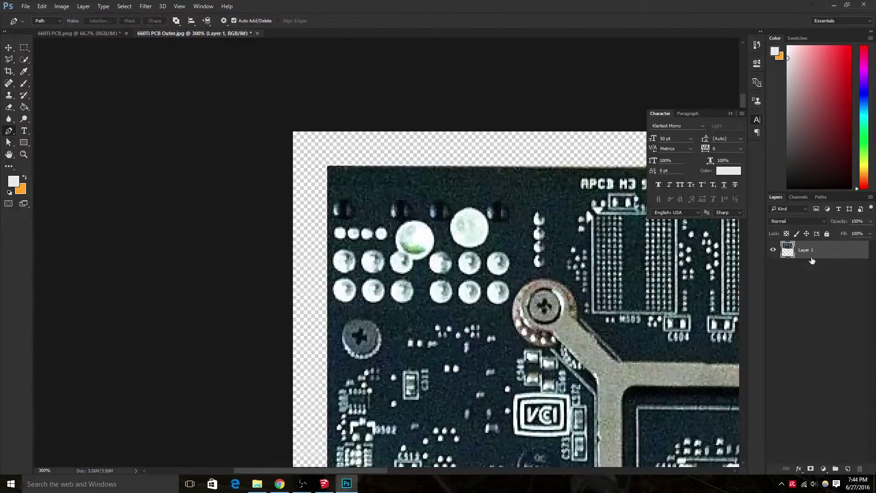
pyautogui.hotkey('ctrl', '-')
pyautogui.hotkey('ctrl', '-')
pyautogui.hotkey('ctrl', '-')
# Step: Mirror and reposition the cut-out PCB, then save it as 660Ti PCB Outer.png
pyautogui.hotkey('ctrl', 't')
pyautogui.moveTo(456, 143); pyautogui.dragTo(463, 149)
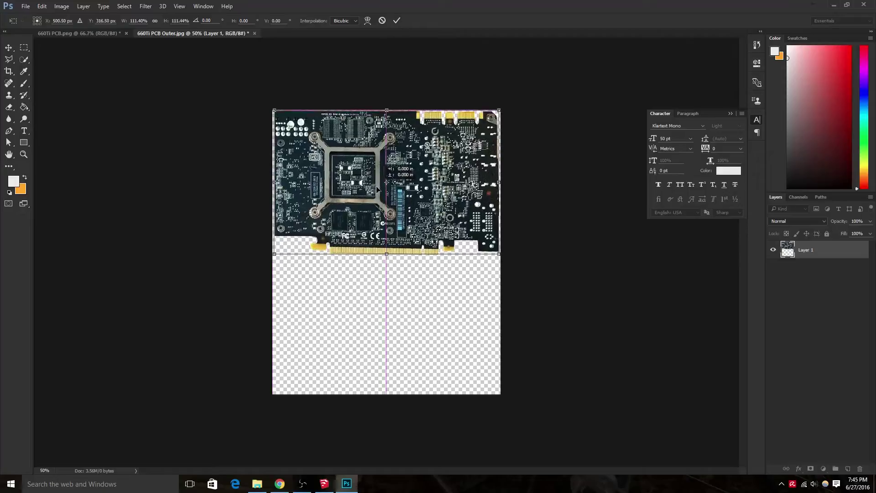
pyautogui.moveTo(376, 189); pyautogui.dragTo(377, 193)
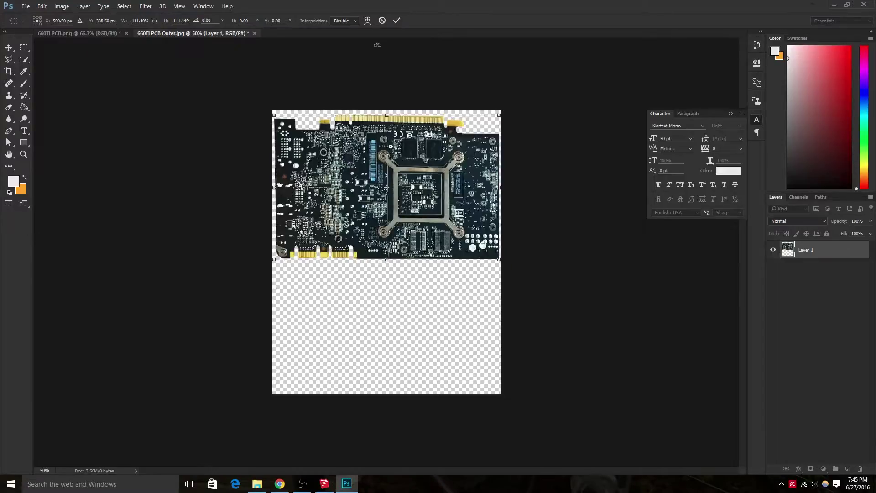
pyautogui.click(18, 6)
pyautogui.click(37, 108)
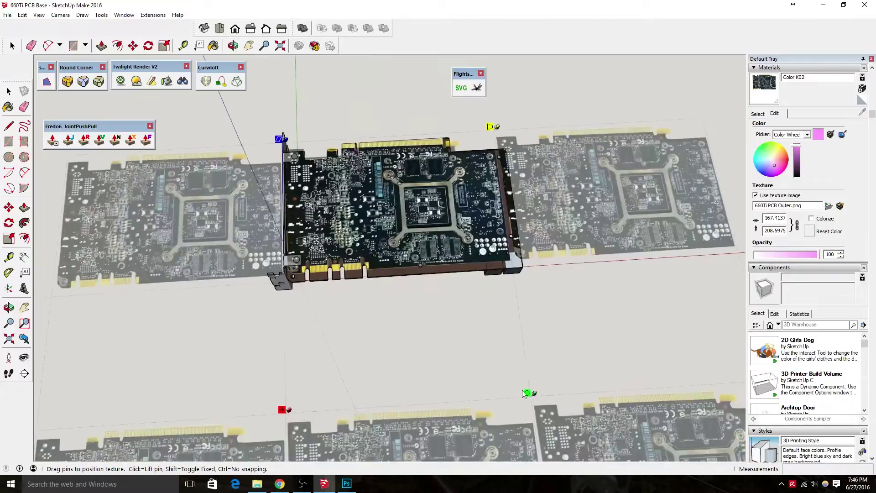
# Step: Stretch and pin the 660Ti PCB Outer texture to the board edges, then erase stray geometry
pyautogui.moveTo(524, 393); pyautogui.dragTo(541, 408)
pyautogui.moveTo(281, 409); pyautogui.dragTo(287, 424)
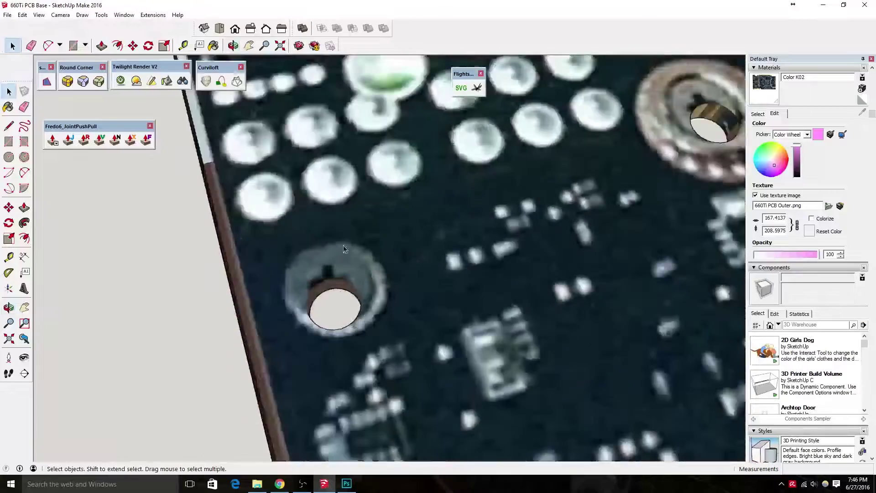
pyautogui.press('e')
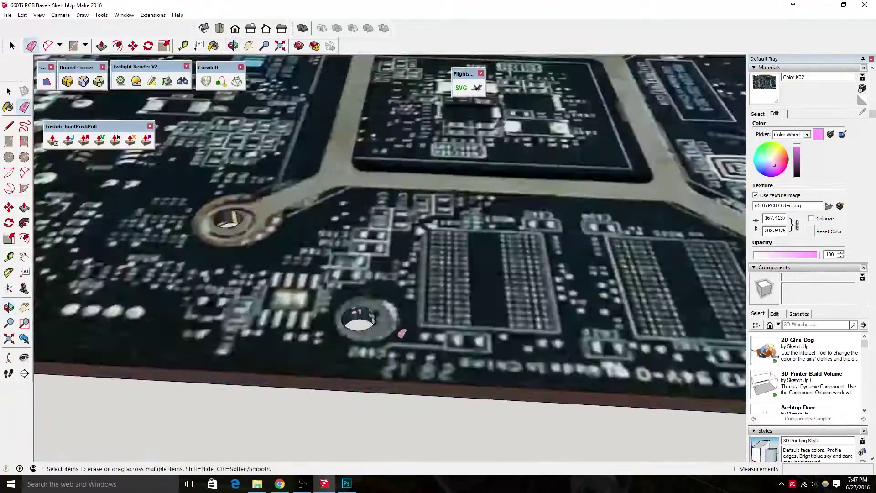
pyautogui.press('o')
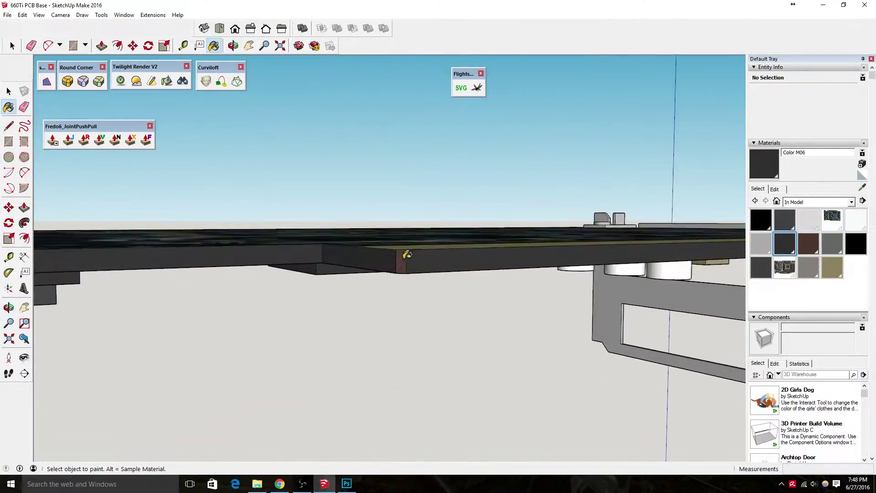
pyautogui.moveTo(407, 254); pyautogui.dragTo(507, 313, button='middle')
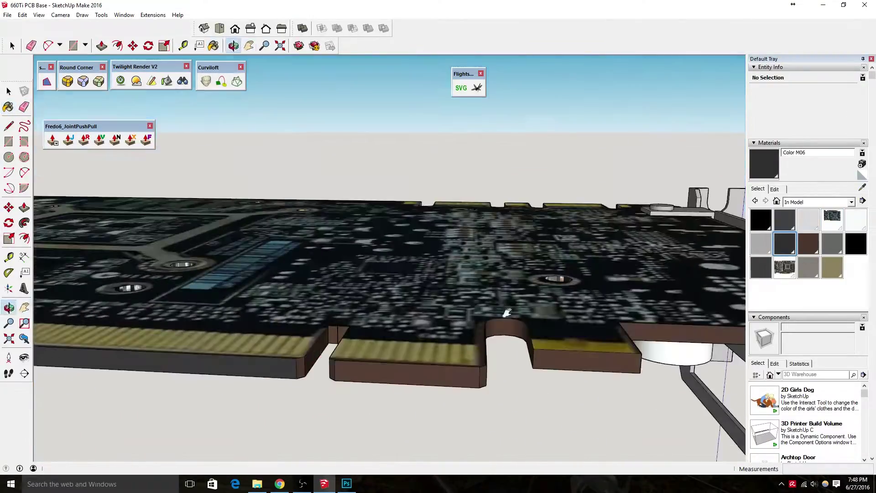
pyautogui.moveTo(304, 366)
pyautogui.mouseDown(button='middle')
pyautogui.moveTo(639, 329)
pyautogui.moveTo(296, 328)
pyautogui.moveTo(430, 235)
pyautogui.moveTo(197, 211)
pyautogui.mouseUp(button='middle')
pyautogui.press('b')
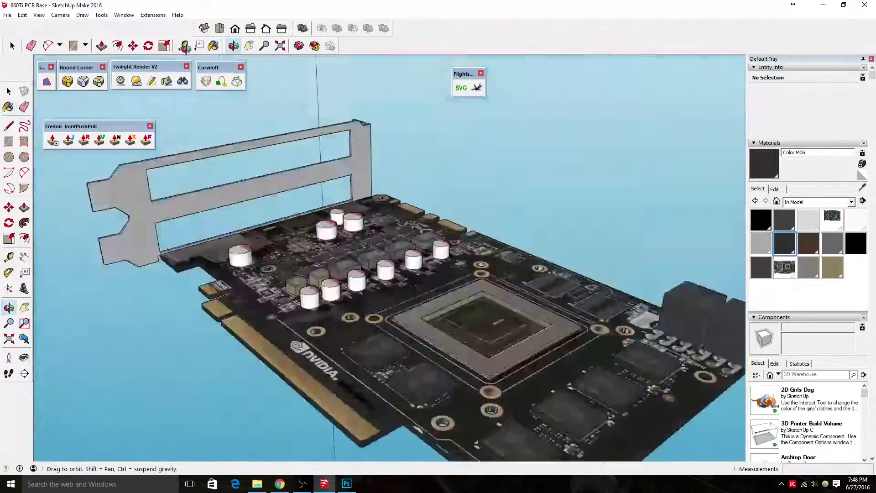
# Step: Apply Metal Corrugated Shiny from the Metal library to the bracket
pyautogui.click(851, 202)
pyautogui.click(812, 287)
pyautogui.click(808, 220)
pyautogui.moveTo(547, 274)
pyautogui.mouseDown(button='middle')
pyautogui.moveTo(365, 286)
pyautogui.moveTo(636, 256)
pyautogui.moveTo(551, 251)
pyautogui.mouseUp(button='middle')
pyautogui.scroll(3, 484, 277)
pyautogui.scroll(3, 366, 286)
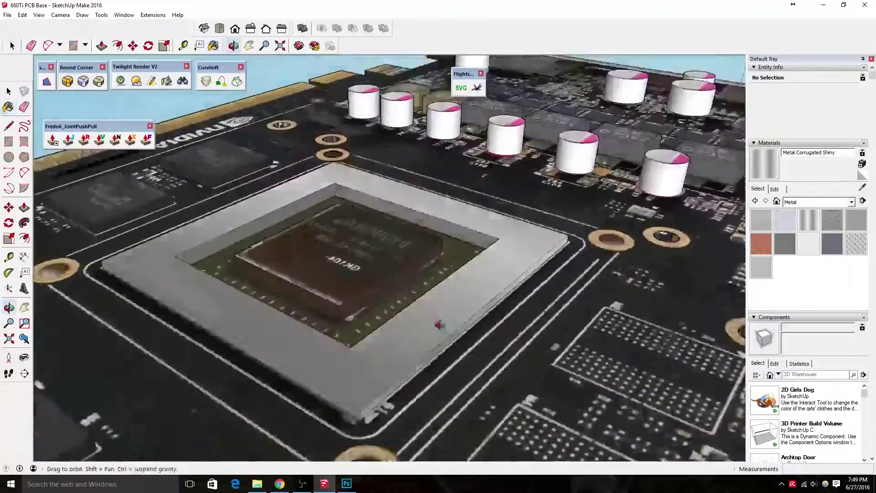
pyautogui.scroll(-3, 502, 273)
# Step: Try Metal Rough, then reapply Metal Corrugated Shiny to the bracket from a low view
pyautogui.scroll(5, 635, 257)
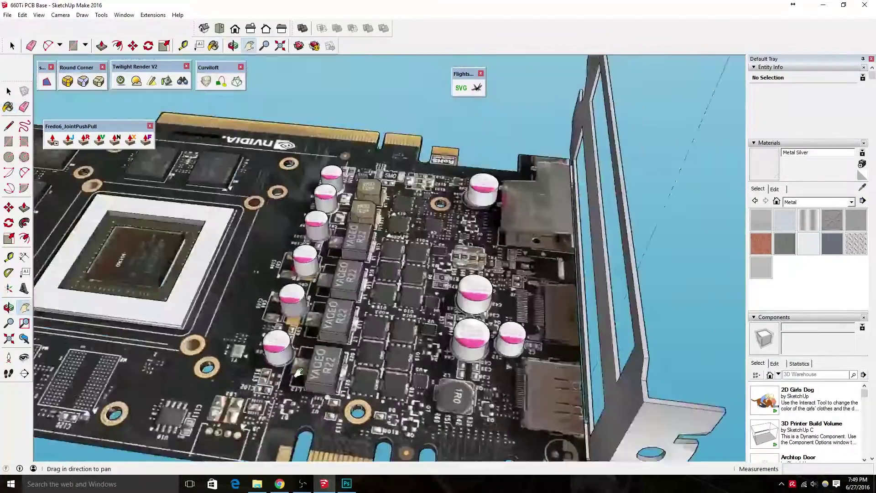
pyautogui.scroll(3, 550, 252)
pyautogui.keyDown('alt'); pyautogui.click(551, 252); pyautogui.keyUp('alt')
pyautogui.scroll(-5, 299, 393)
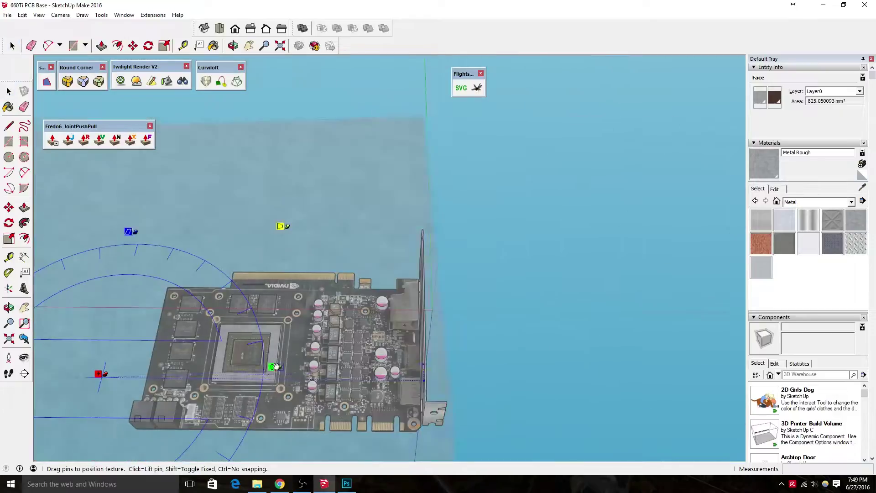
pyautogui.press('Escape')
pyautogui.moveTo(299, 393)
pyautogui.mouseDown(button='middle')
pyautogui.moveTo(293, 155)
pyautogui.moveTo(591, 332)
pyautogui.mouseUp(button='middle')
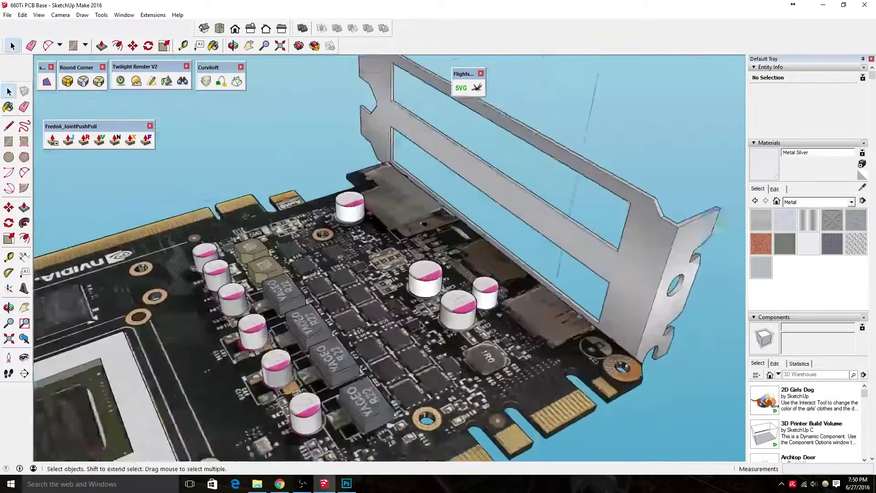
pyautogui.keyDown('alt'); pyautogui.click(457, 256); pyautogui.keyUp('alt')
pyautogui.scroll(-4, 456, 255)
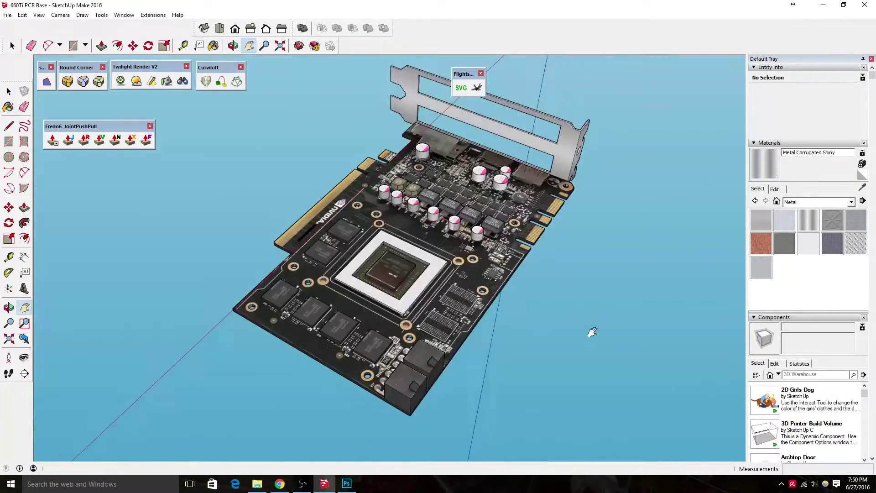
# Step: Discard the old Twilight render, run a fresh preview of the card, and close it
pyautogui.click(136, 84)
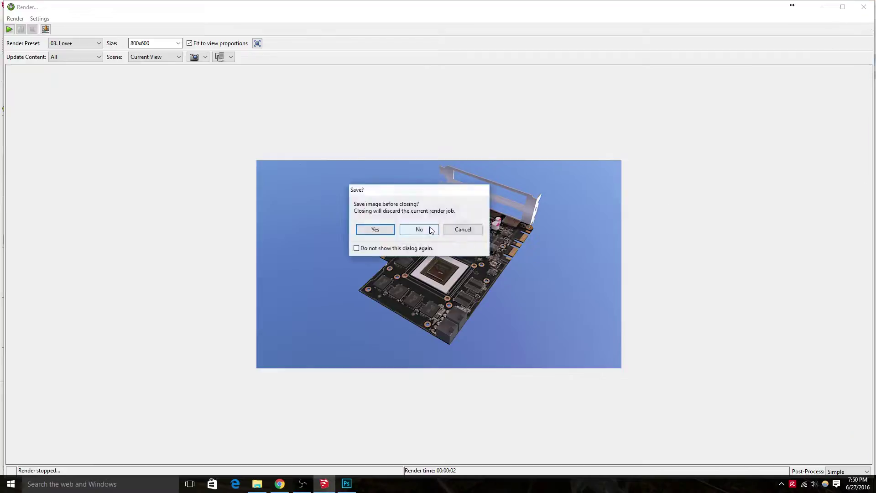
pyautogui.click(419, 229)
pyautogui.click(136, 85)
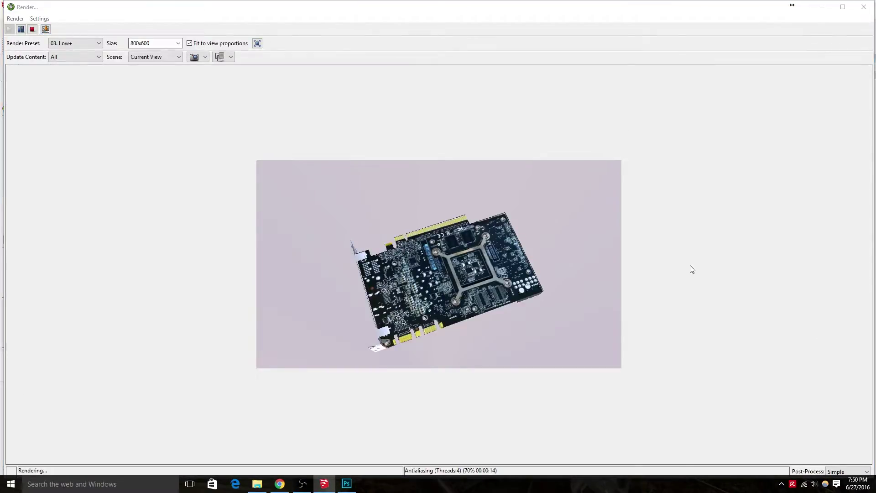
pyautogui.click(863, 7)
# Step: Group the board geometry as PCB
pyautogui.moveTo(418, 263); pyautogui.dragTo(425, 192, button='middle')
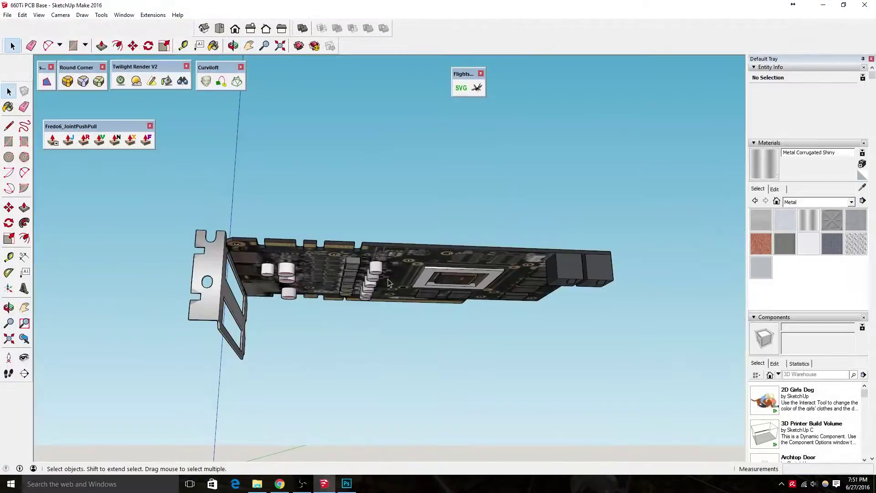
pyautogui.rightClick(430, 255)
pyautogui.click(459, 98)
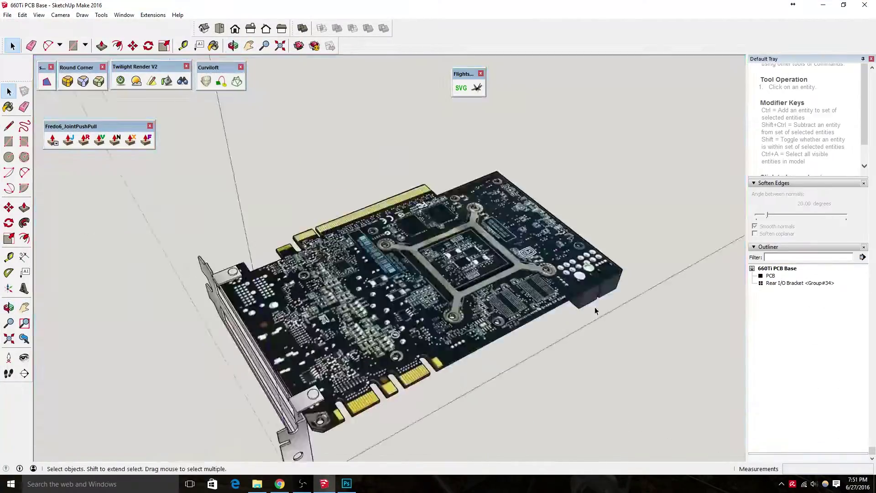
pyautogui.moveTo(596, 307)
pyautogui.mouseDown(button='middle')
pyautogui.moveTo(389, 86)
pyautogui.moveTo(488, 149)
pyautogui.mouseUp(button='middle')
# Step: Open the yellow EK-FC970 waterblock image from the fc970 results, then return to SketchUp
pyautogui.click(279, 483)
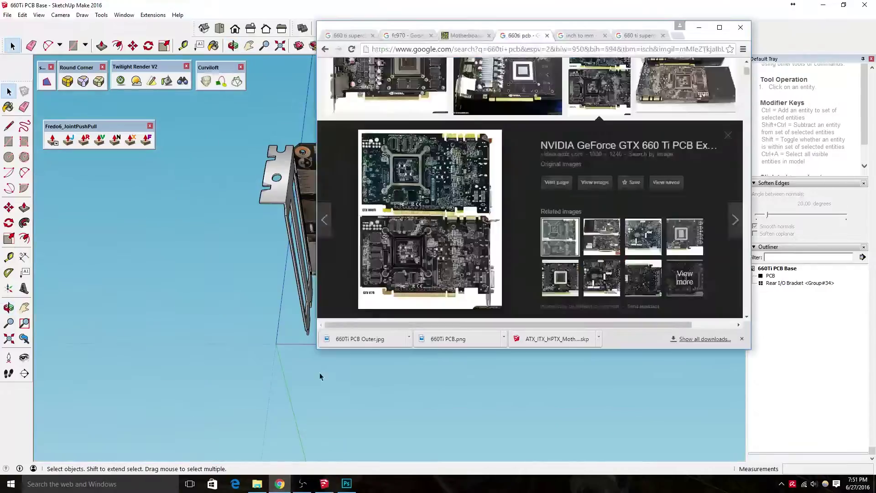
pyautogui.click(406, 35)
pyautogui.click(493, 160)
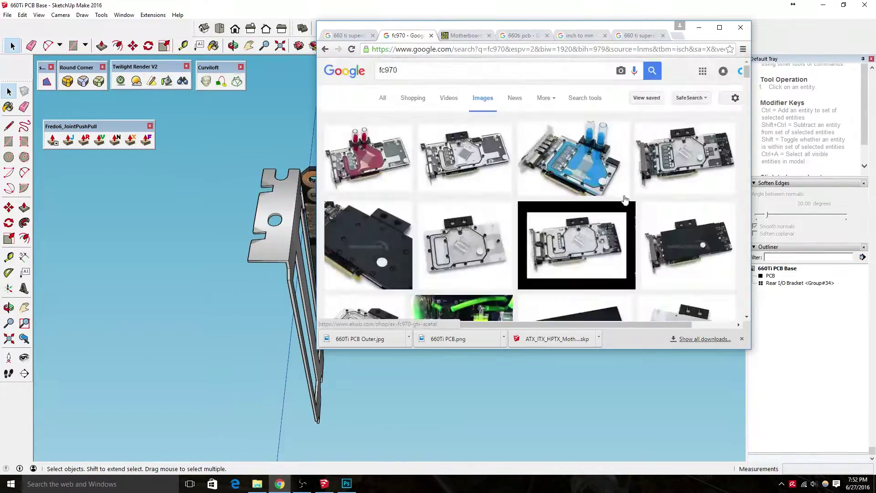
pyautogui.scroll(-3, 451, 195)
pyautogui.click(622, 206)
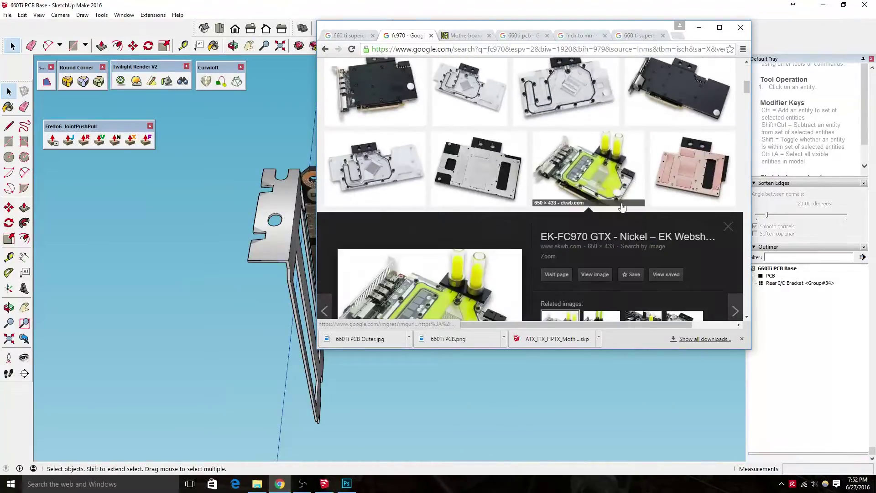
pyautogui.scroll(-2, 665, 243)
pyautogui.click(280, 483)
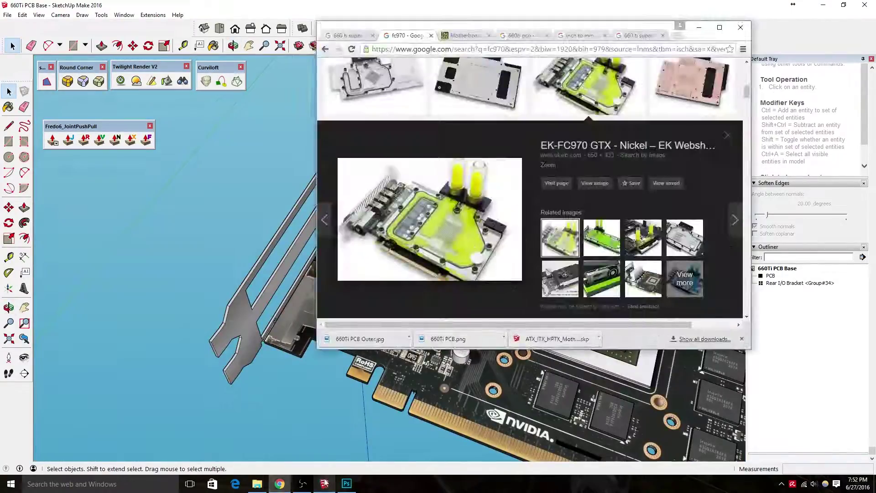
# Step: Check the waterblock reference, then draw a rectangle over the GPU die and push/pull it into a thin plate
pyautogui.click(325, 482)
pyautogui.scroll(3, 483, 277)
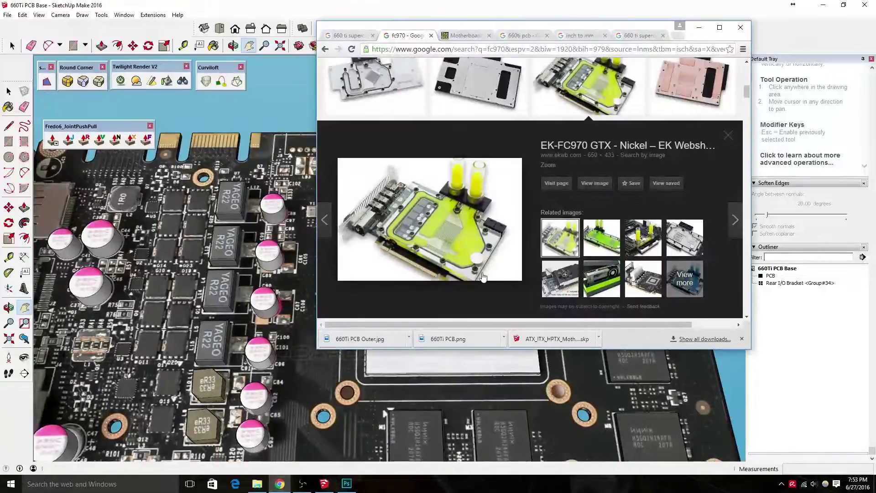
pyautogui.moveTo(532, 259); pyautogui.dragTo(410, 273, button='middle')
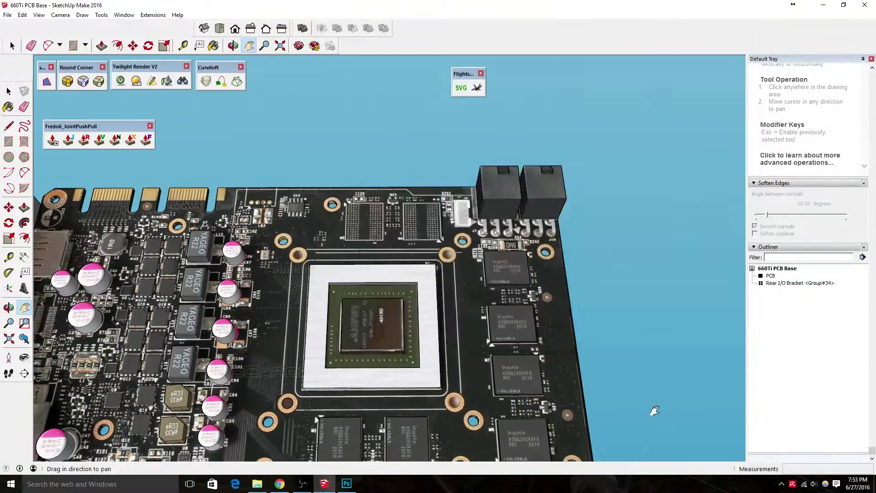
pyautogui.press('r')
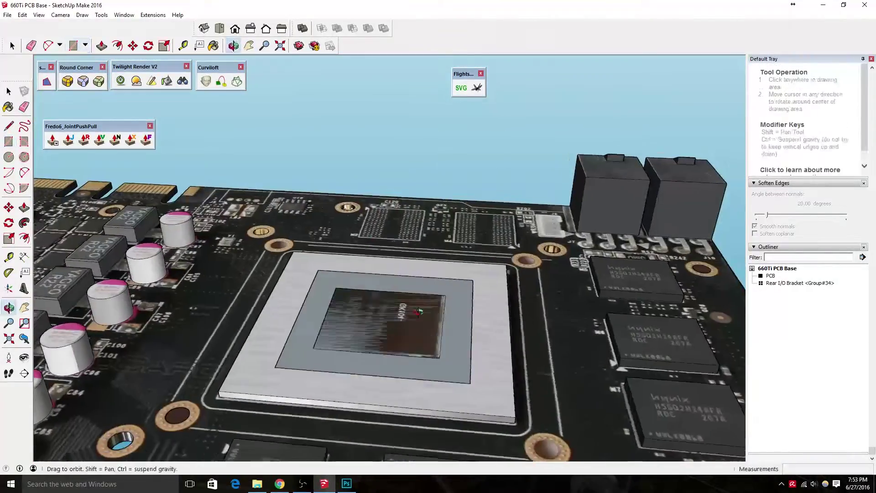
pyautogui.moveTo(314, 243); pyautogui.dragTo(465, 351, button='middle')
pyautogui.press('p')
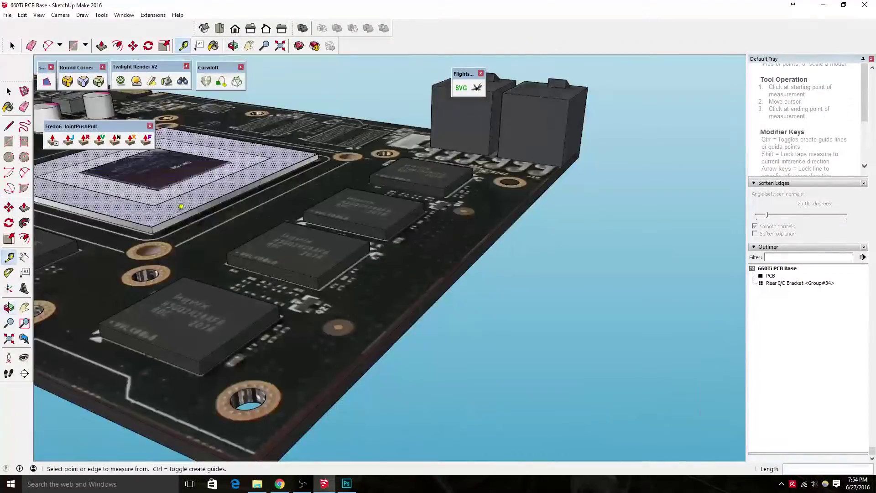
# Step: Move the plate's edge out to the board edge and add tape-measure guides near the power connectors
pyautogui.moveTo(181, 207)
pyautogui.mouseDown(button='middle')
pyautogui.moveTo(427, 247)
pyautogui.moveTo(306, 130)
pyautogui.mouseUp(button='middle')
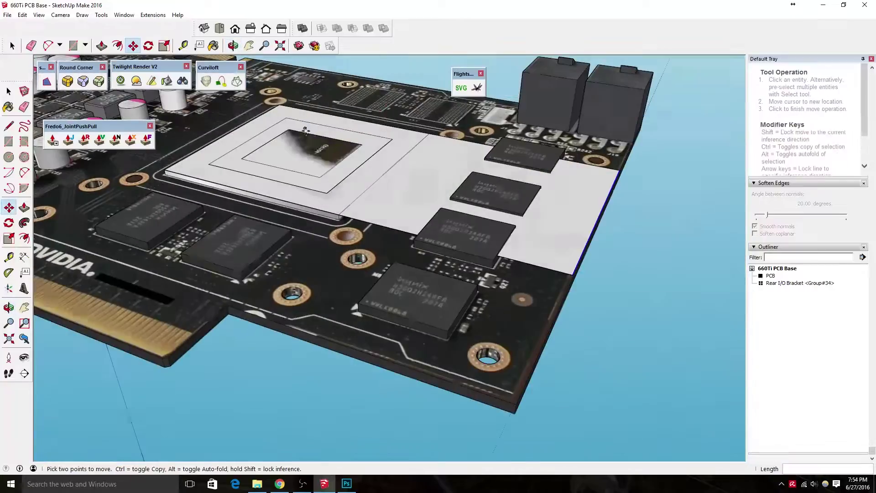
pyautogui.moveTo(459, 286); pyautogui.dragTo(185, 271, button='middle')
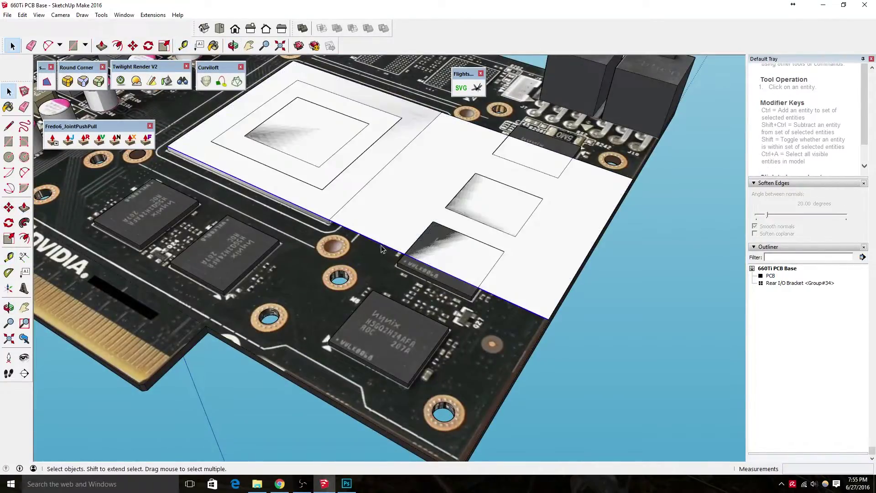
pyautogui.moveTo(382, 249)
pyautogui.mouseDown(button='middle')
pyautogui.moveTo(303, 192)
pyautogui.moveTo(469, 290)
pyautogui.mouseUp(button='middle')
pyautogui.press('m')
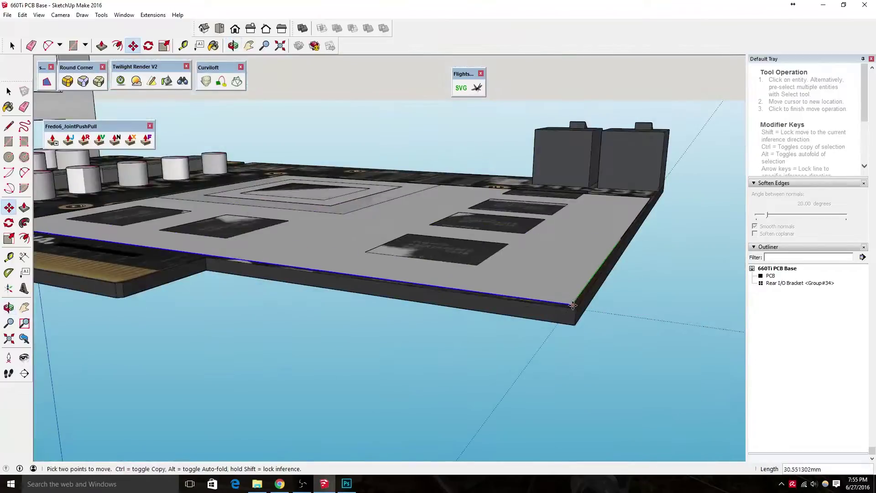
pyautogui.moveTo(573, 305); pyautogui.dragTo(585, 230, button='middle')
pyautogui.press('t')
pyautogui.click(585, 230)
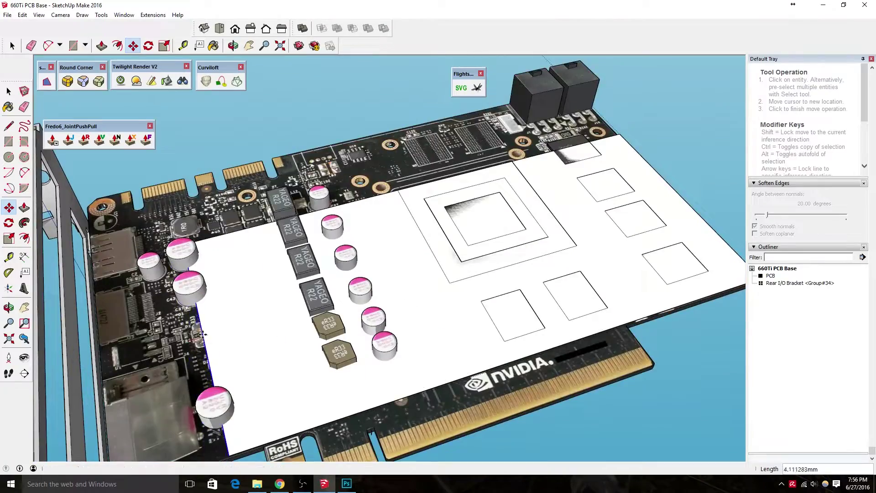
pyautogui.moveTo(202, 334); pyautogui.dragTo(467, 196, button='middle')
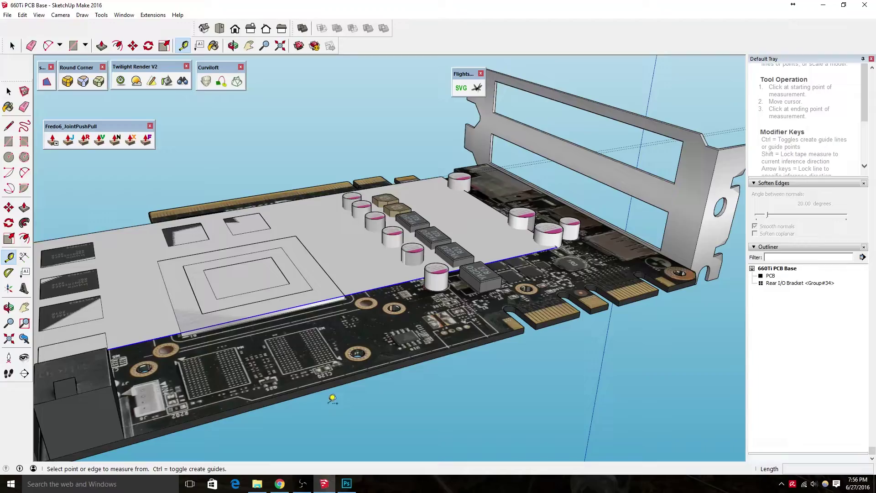
pyautogui.scroll(10, 250, 218)
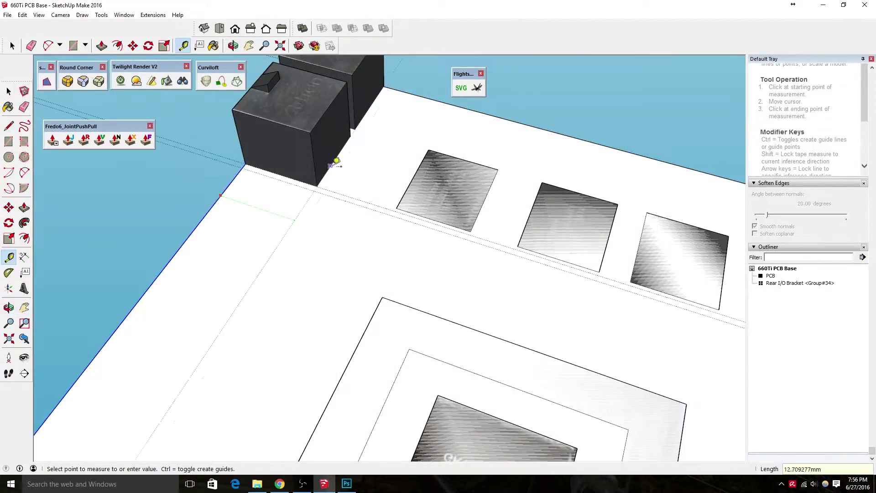
# Step: Draw a rectangle outlining the VRM component column on the base plate
pyautogui.press('e')
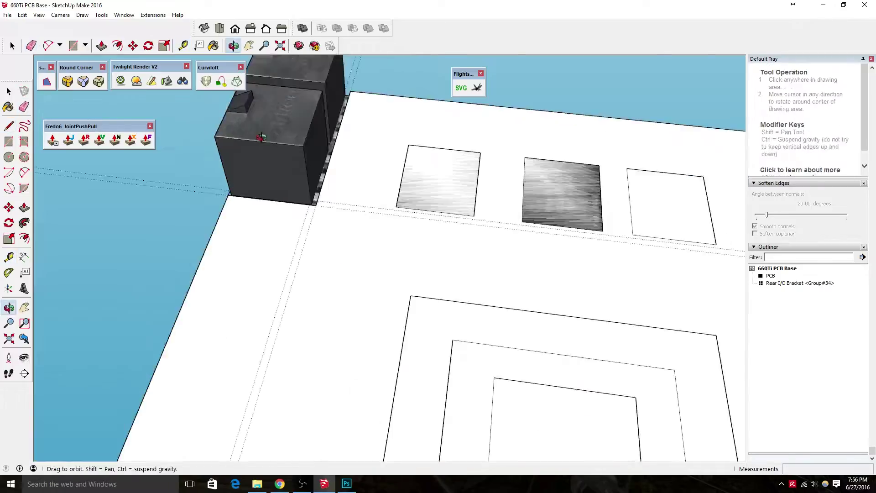
pyautogui.moveTo(322, 190); pyautogui.dragTo(502, 274, button='middle')
pyautogui.scroll(-5, 583, 291)
pyautogui.moveTo(582, 291); pyautogui.dragTo(415, 276, button='middle')
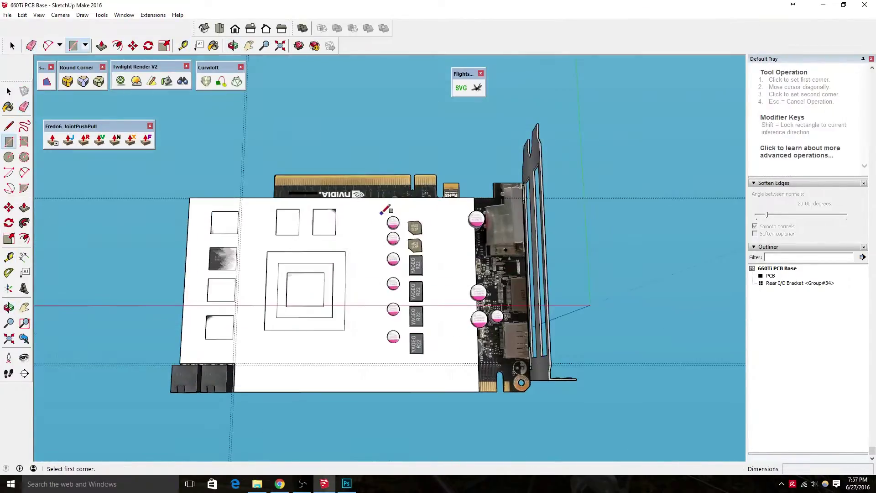
pyautogui.click(380, 212)
pyautogui.scroll(2, 410, 274)
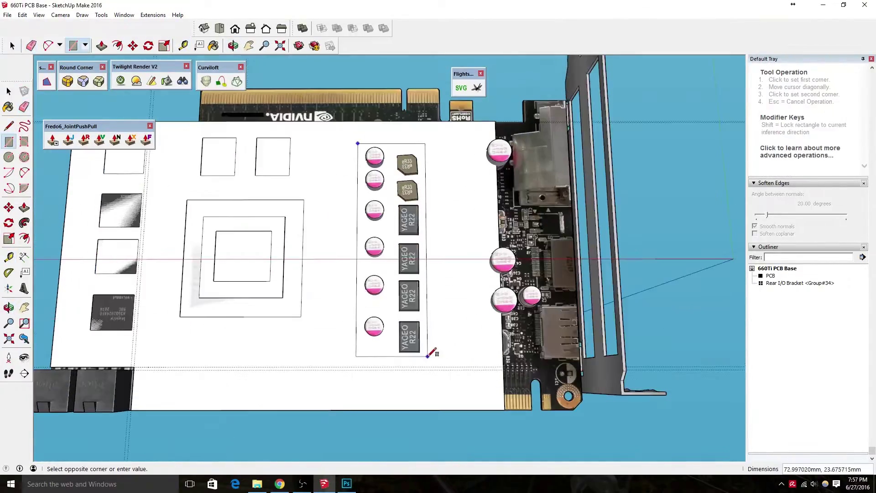
pyautogui.click(436, 360)
pyautogui.press('t')
pyautogui.scroll(2, 406, 183)
pyautogui.click(404, 126)
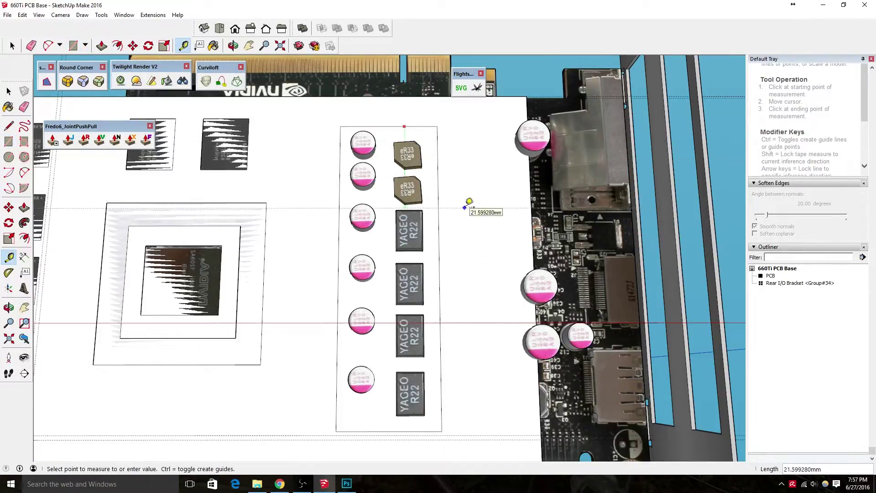
# Step: Draw the opening's rectangle over the VRM area and begin rounding its corners with arcs
pyautogui.moveTo(490, 194); pyautogui.dragTo(456, 201, button='middle')
pyautogui.click(13, 142)
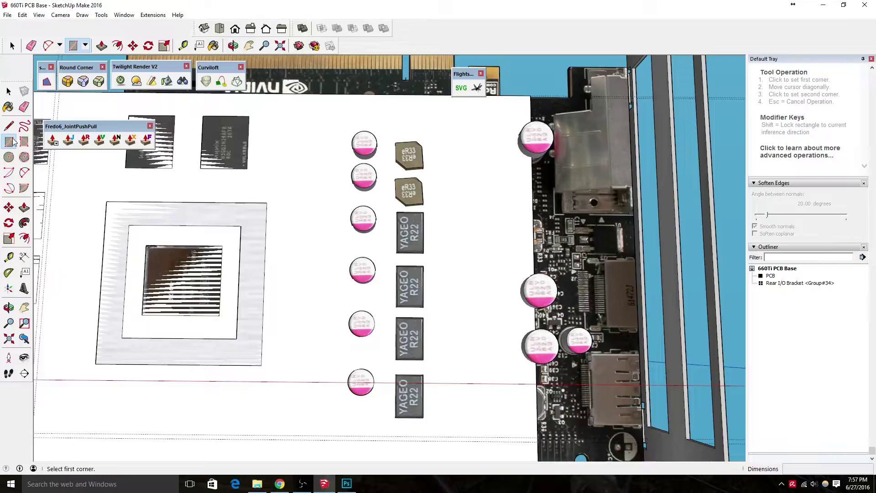
pyautogui.click(335, 120)
pyautogui.scroll(-3, 419, 274)
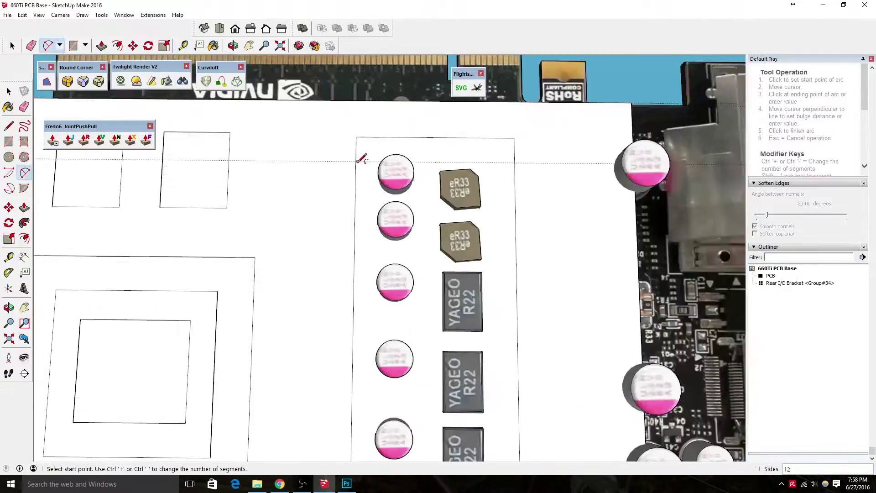
pyautogui.moveTo(428, 165); pyautogui.dragTo(357, 232, button='middle')
pyautogui.scroll(-5, 375, 172)
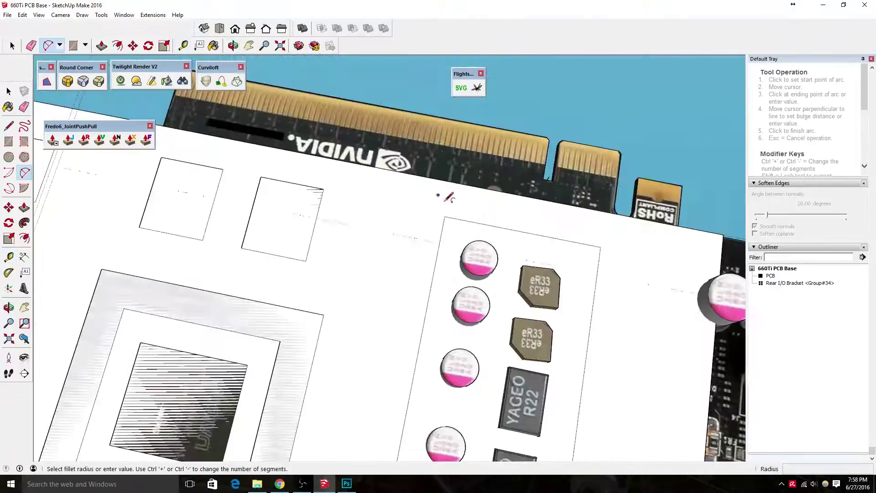
pyautogui.moveTo(468, 251); pyautogui.dragTo(397, 205, button='middle')
pyautogui.scroll(3, 434, 332)
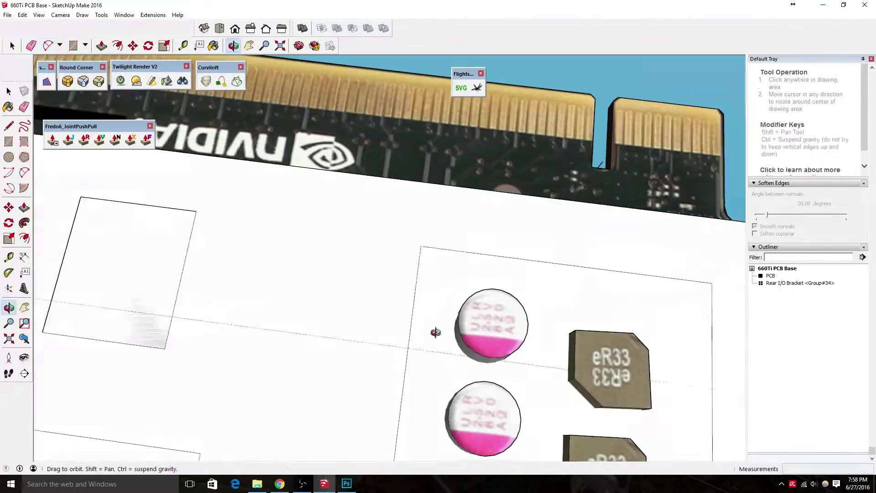
pyautogui.click(711, 389)
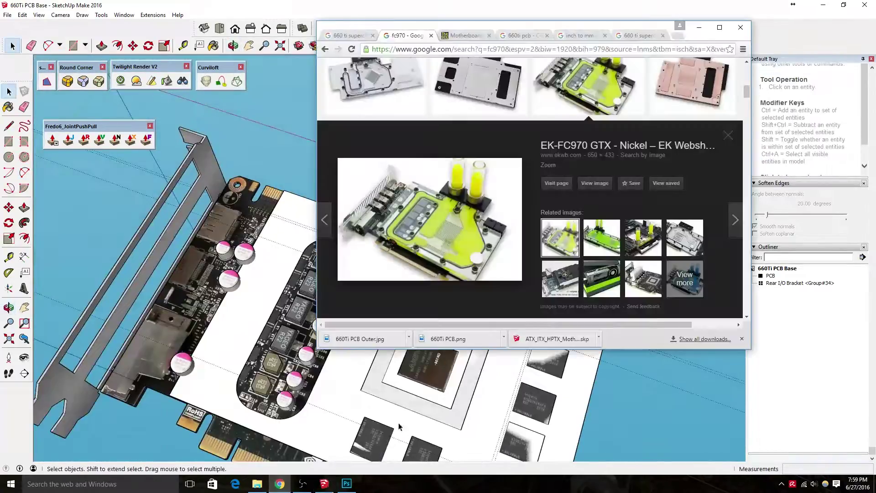
pyautogui.scroll(3, 274, 411)
pyautogui.press('a')
pyautogui.scroll(3, 242, 399)
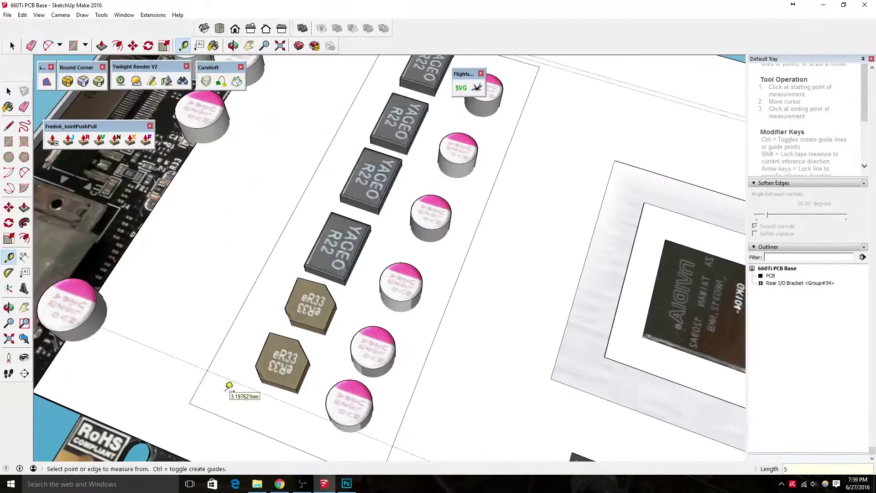
pyautogui.press('Escape')
pyautogui.scroll(-2, 396, 441)
# Step: Finish the corner arcs and select the rounded face over the VRM components
pyautogui.keyDown('shift'); pyautogui.moveTo(348, 414); pyautogui.dragTo(255, 194, button='middle'); pyautogui.keyUp('shift')
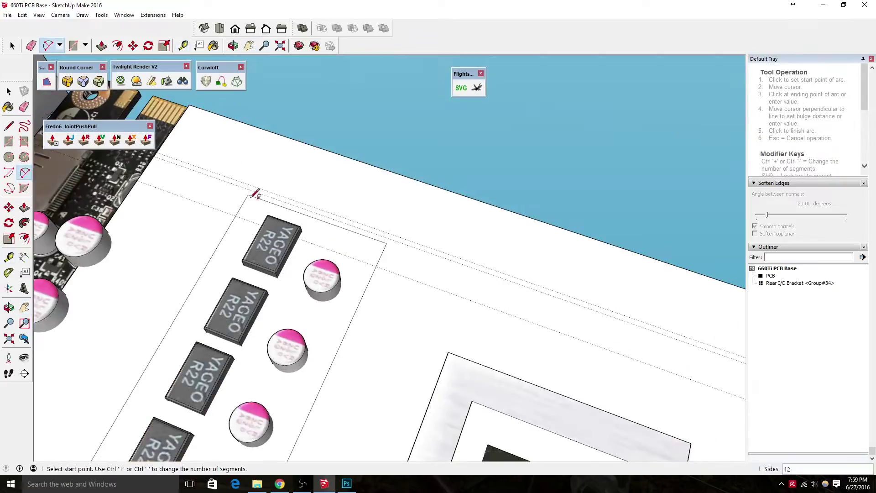
pyautogui.click(374, 237)
pyautogui.scroll(-3, 367, 277)
pyautogui.press('space')
pyautogui.scroll(3, 319, 228)
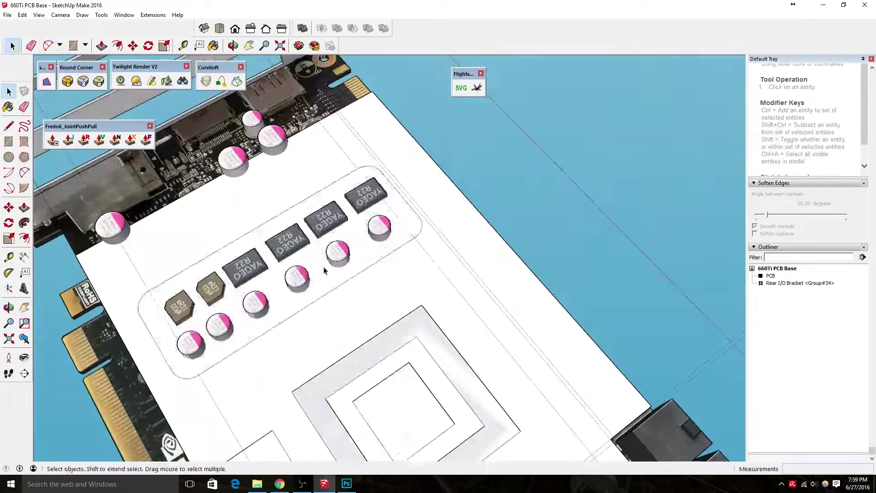
pyautogui.moveTo(319, 228); pyautogui.dragTo(410, 205, button='middle')
pyautogui.scroll(2, 410, 251)
pyautogui.click(288, 485)
pyautogui.click(324, 483)
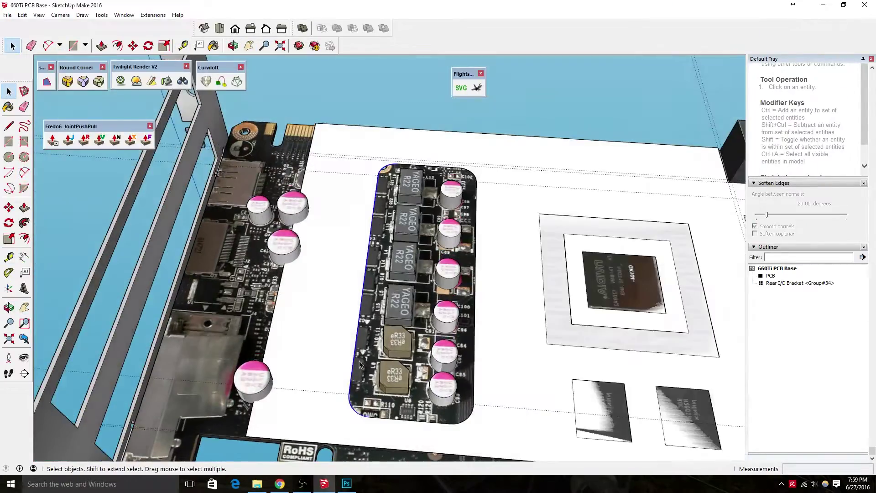
pyautogui.scroll(-4, 325, 256)
pyautogui.moveTo(315, 237); pyautogui.dragTo(325, 255, button='middle')
pyautogui.scroll(4, 325, 256)
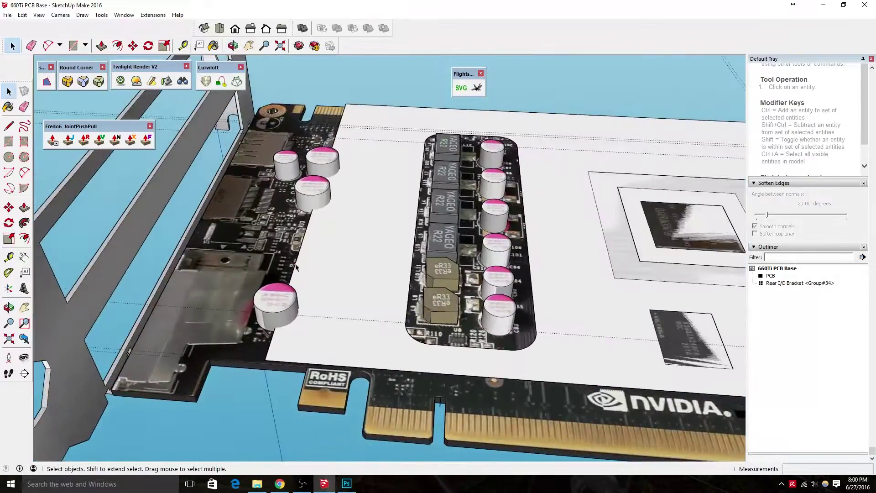
pyautogui.scroll(-2, 347, 274)
pyautogui.scroll(1, 381, 294)
# Step: Lift the cut plate above the board and check the waterblock product page for reference
pyautogui.press('m')
pyautogui.click(381, 294)
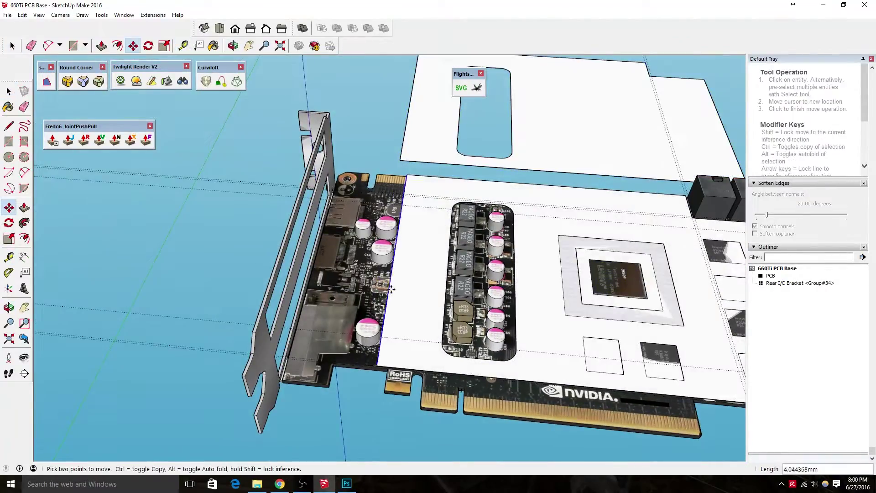
pyautogui.press('space')
pyautogui.hotkey('alt', 'Tab')
pyautogui.click(548, 201)
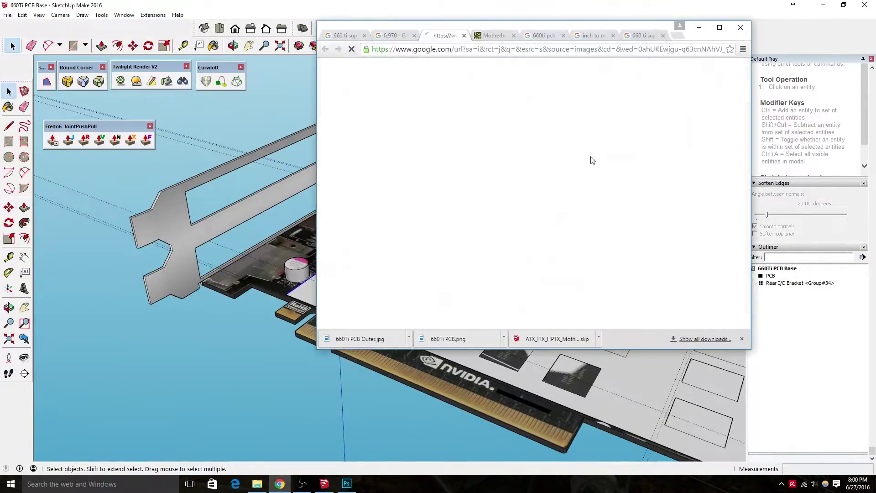
pyautogui.scroll(-5, 548, 219)
pyautogui.scroll(3, 502, 246)
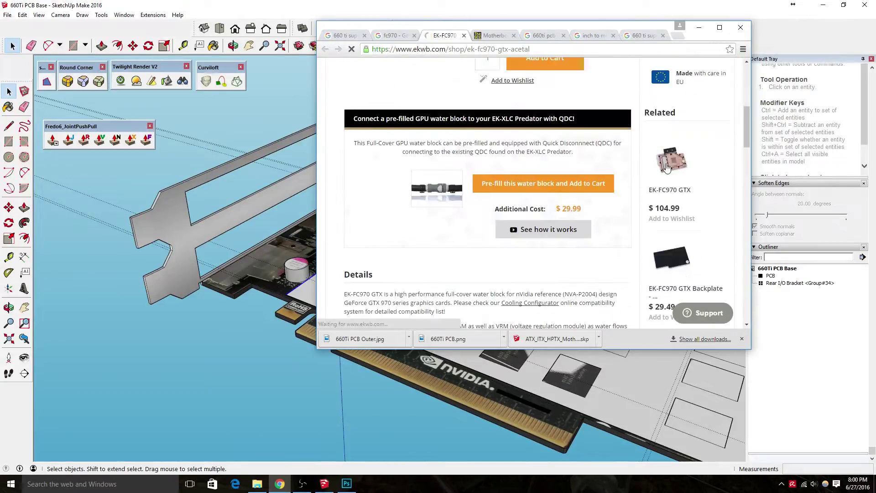
pyautogui.scroll(3, 456, 273)
pyautogui.moveTo(407, 226)
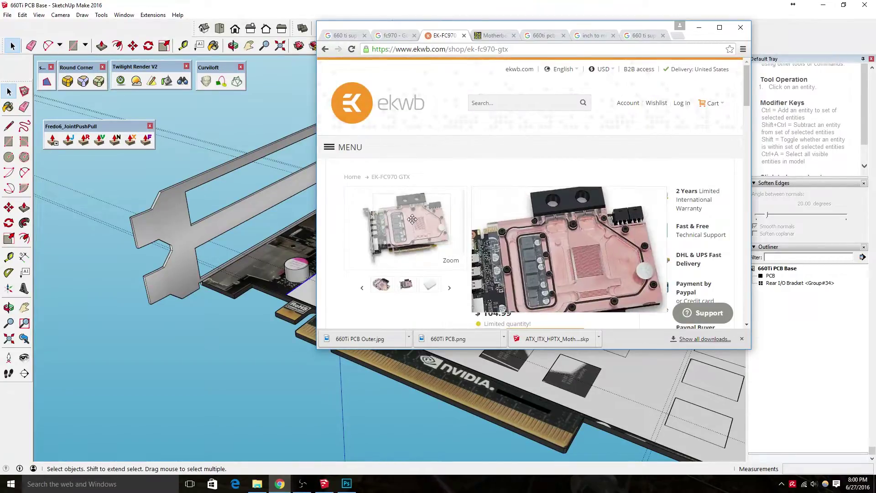
pyautogui.hotkey('alt', 'Tab')
# Step: Paint the base plate with the Steel Brushed Stainless material
pyautogui.press('p')
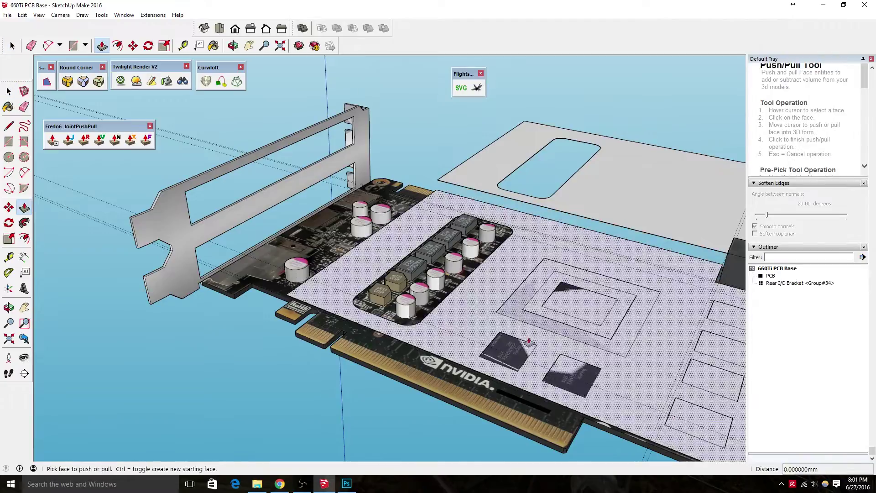
pyautogui.press('b')
pyautogui.click(794, 138)
# Step: Download the 1024x1024 px copper metal texture, apply it, and open the plate face's texture options
pyautogui.hotkey('alt', 'Tab')
pyautogui.click(635, 37)
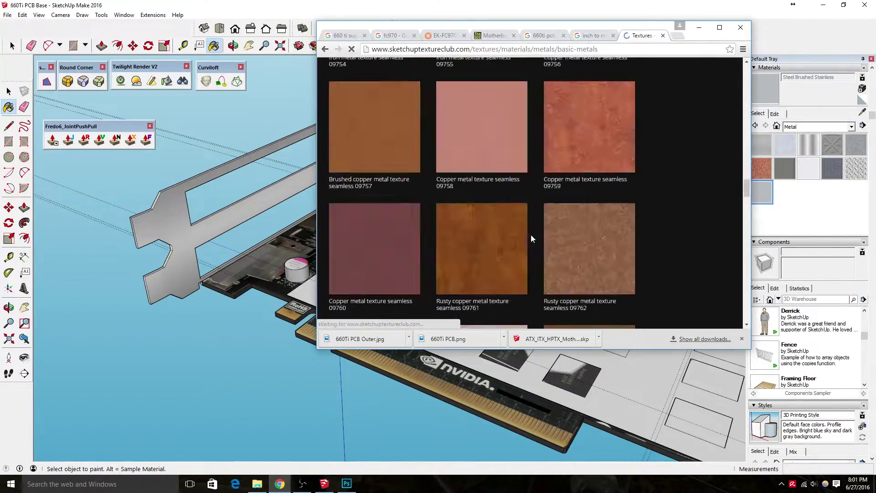
pyautogui.click(530, 234)
pyautogui.click(483, 142)
pyautogui.press('Return')
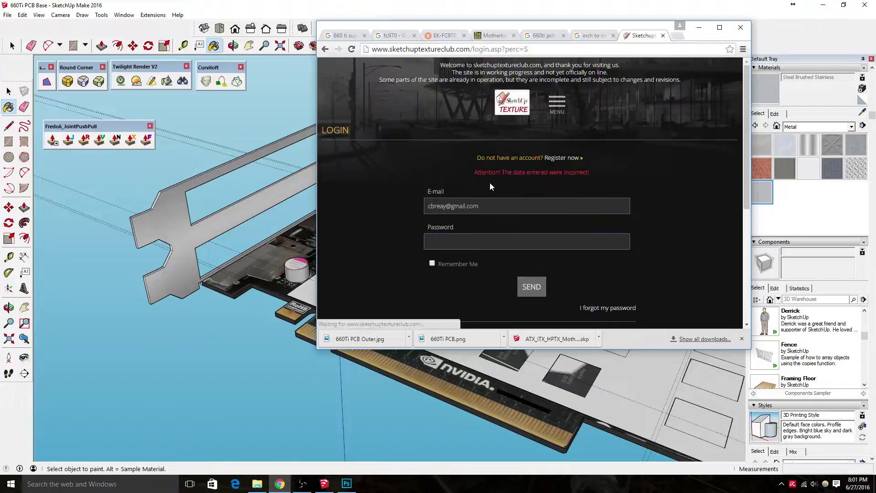
pyautogui.press('Return')
pyautogui.scroll(-5, 519, 232)
pyautogui.click(391, 250)
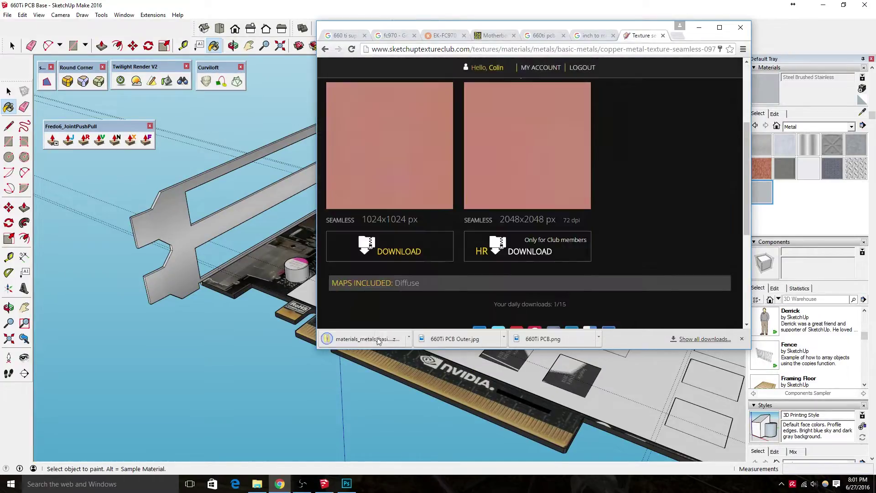
pyautogui.click(358, 338)
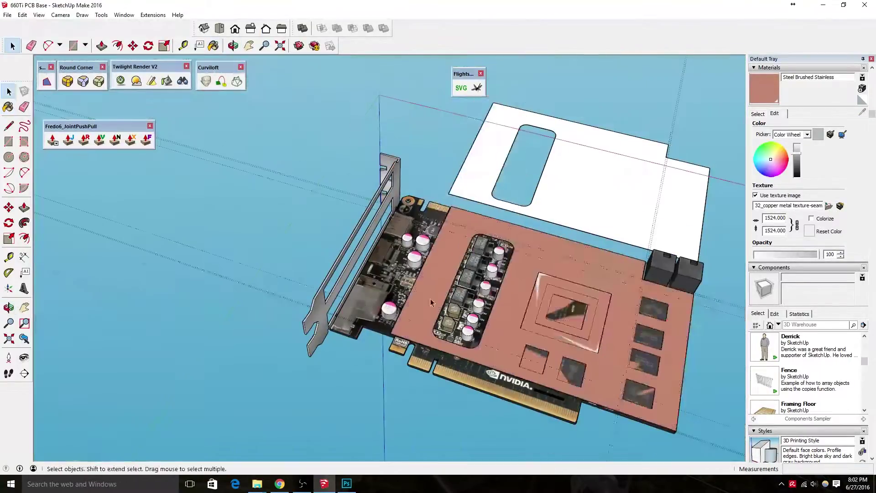
pyautogui.rightClick(452, 97)
# Step: Position the copper texture and run a Twilight test render, discarding the image
pyautogui.click(483, 238)
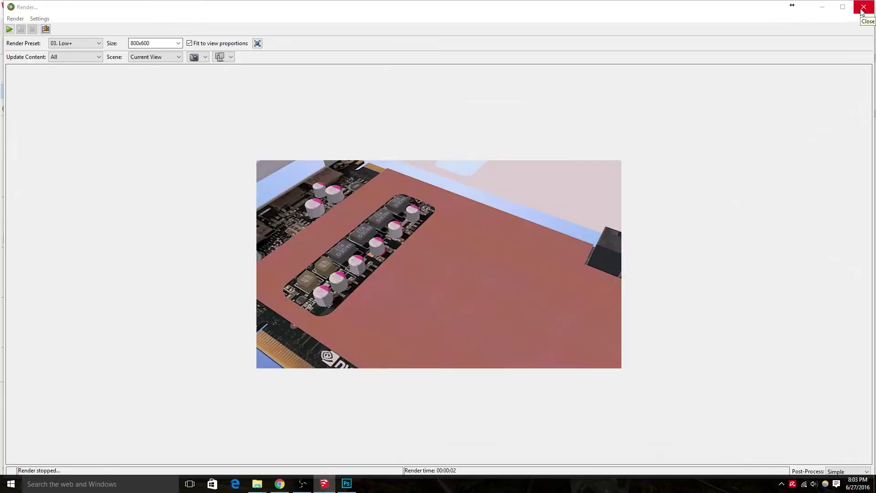
pyautogui.click(862, 11)
pyautogui.click(437, 238)
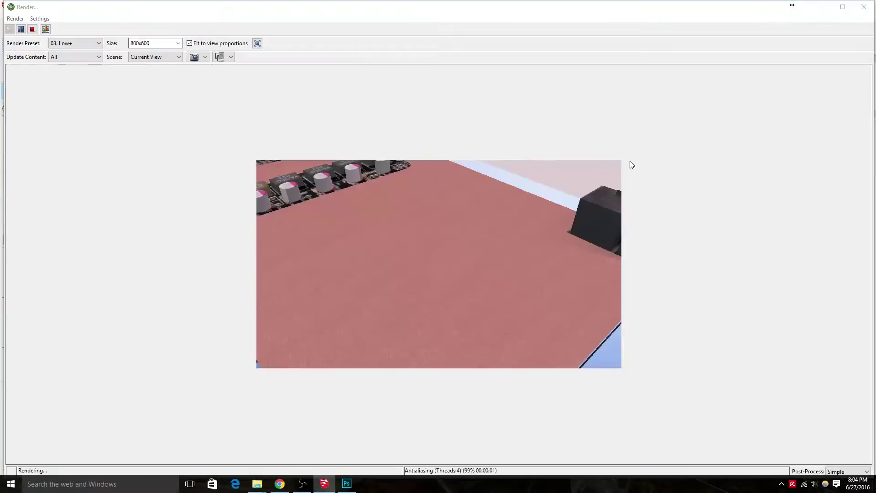
pyautogui.click(861, 8)
# Step: Render a wider side view with the 08. Exterior Daytime preset, discarding the image
pyautogui.moveTo(385, 319)
pyautogui.mouseDown()
pyautogui.moveTo(475, 297)
pyautogui.moveTo(411, 219)
pyautogui.moveTo(332, 146)
pyautogui.mouseUp()
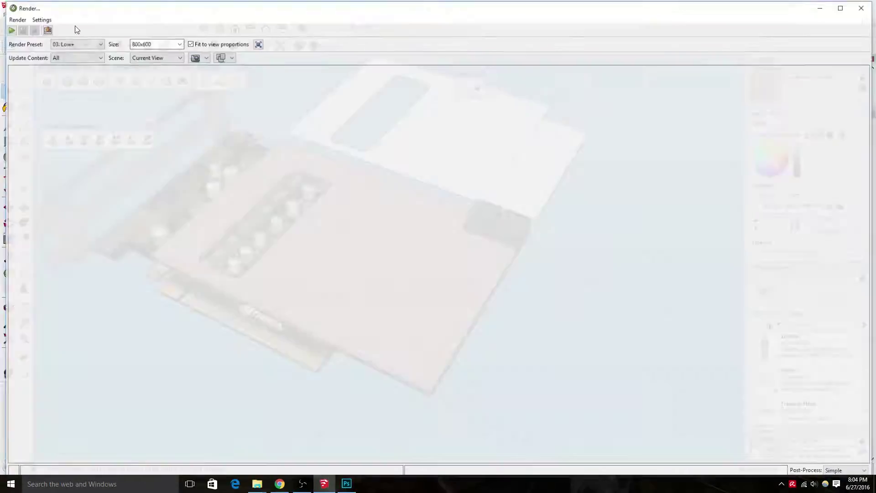
pyautogui.click(75, 44)
pyautogui.click(146, 136)
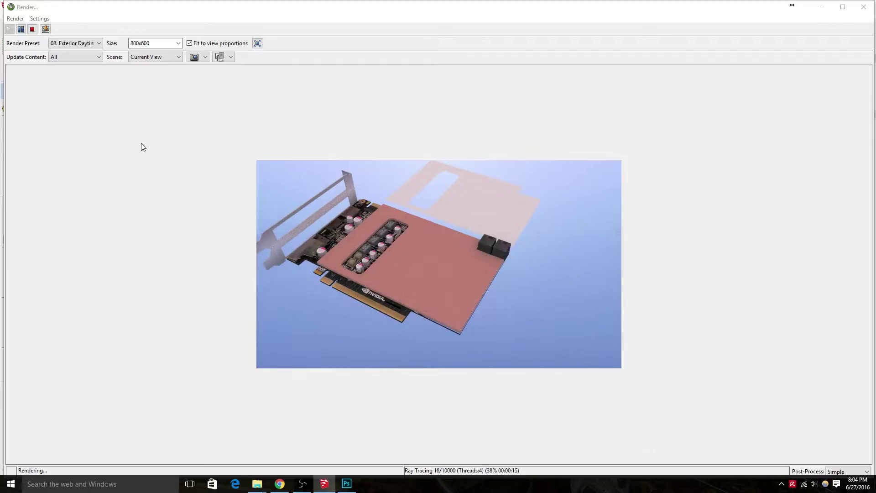
pyautogui.click(32, 31)
pyautogui.click(419, 229)
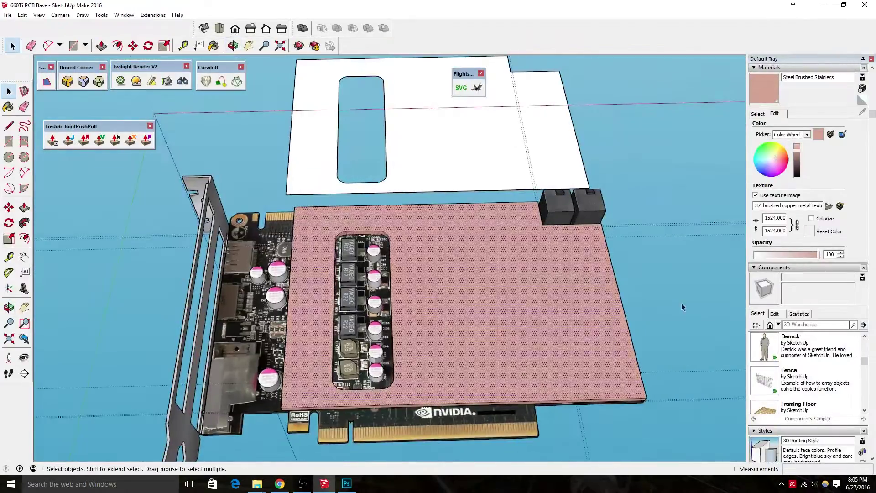
# Step: Compare with the EK-FC970 page and place Tape Measure guides from the plate's left edge
pyautogui.hotkey('alt', 'Tab')
pyautogui.click(442, 35)
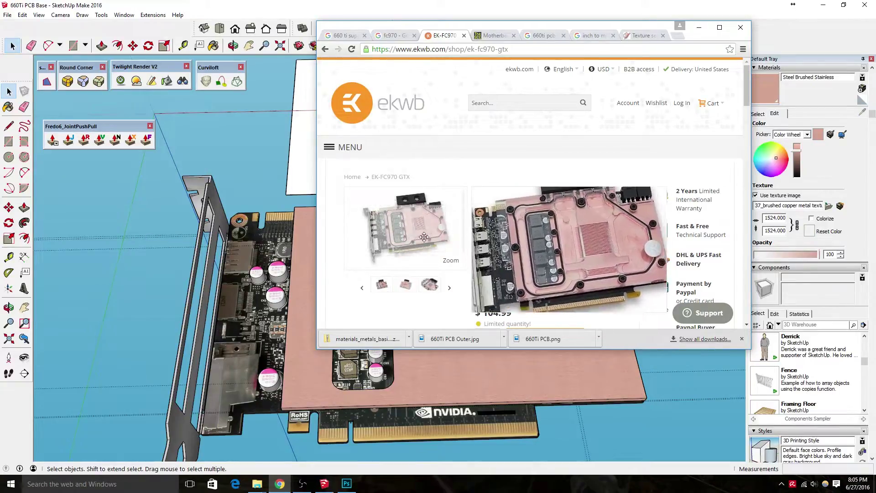
pyautogui.click(297, 212)
pyautogui.press('t')
pyautogui.scroll(2, 319, 223)
pyautogui.click(279, 236)
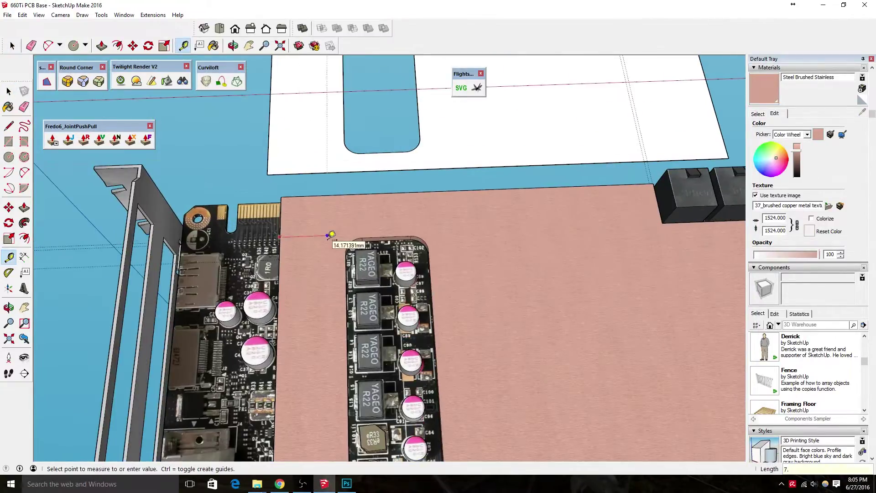
pyautogui.scroll(-1, 321, 217)
pyautogui.scroll(-4, 322, 217)
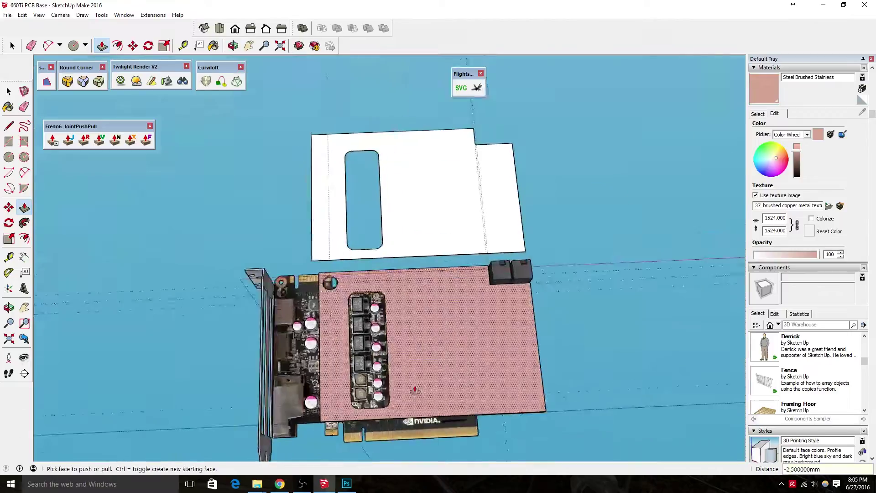
pyautogui.click(347, 484)
pyautogui.press('e')
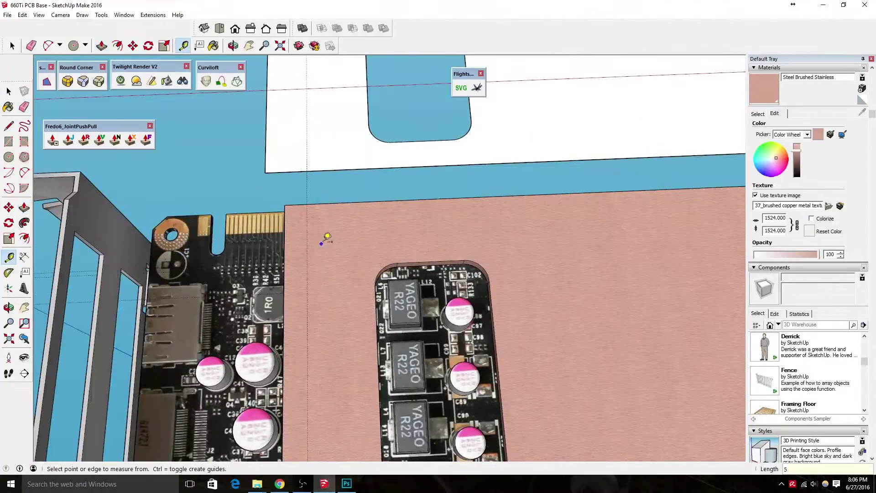
pyautogui.scroll(1, 307, 222)
# Step: Push/Pull the circle through the copper plate as a screw hole
pyautogui.press('p')
pyautogui.doubleClick(306, 233)
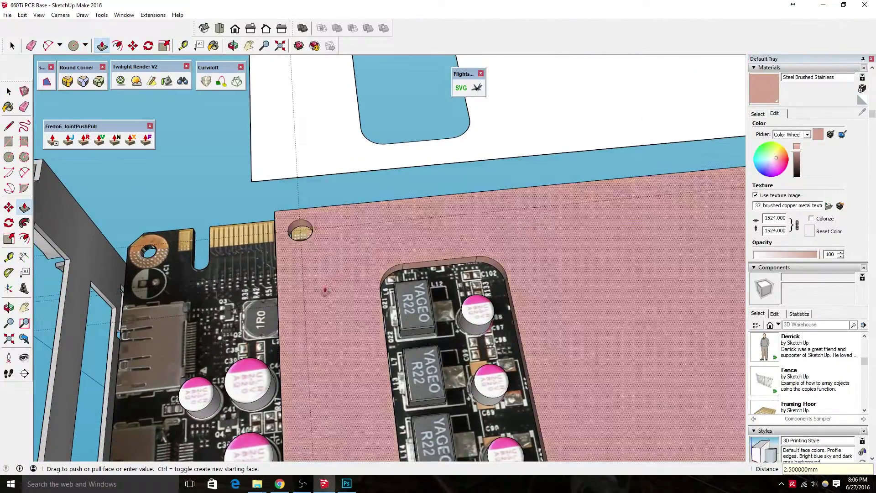
pyautogui.scroll(-3, 310, 274)
pyautogui.scroll(3, 318, 304)
pyautogui.press('c')
pyautogui.scroll(-3, 317, 306)
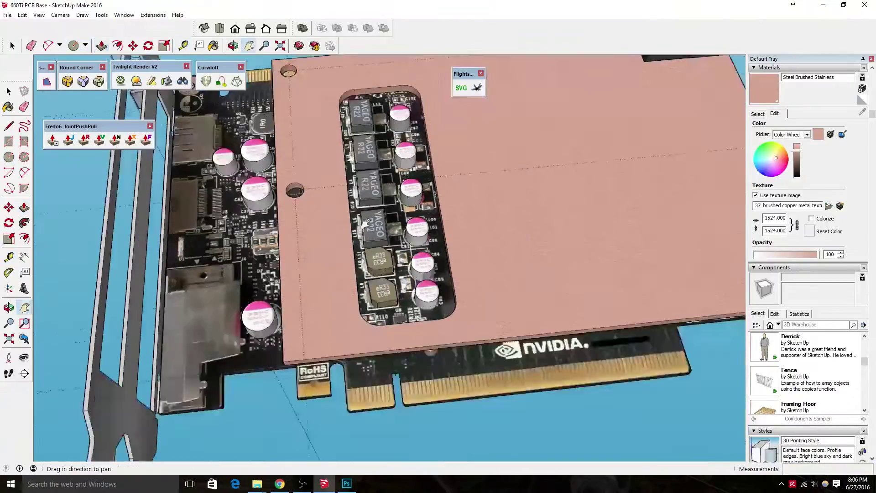
pyautogui.scroll(4, 279, 281)
# Step: Measure further hole positions, checking them against photos of the reference waterblock
pyautogui.press('t')
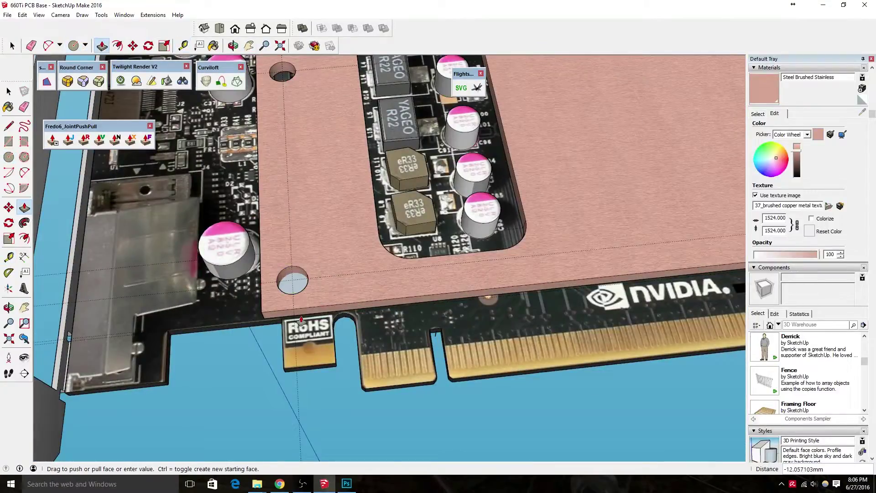
pyautogui.scroll(-5, 301, 318)
pyautogui.moveTo(301, 319); pyautogui.dragTo(319, 228, button='middle')
pyautogui.hotkey('alt', 'Tab')
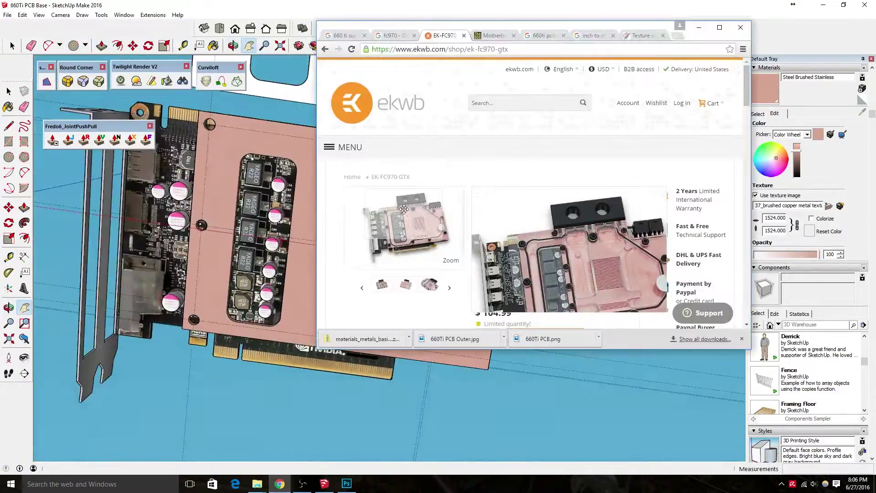
pyautogui.click(324, 483)
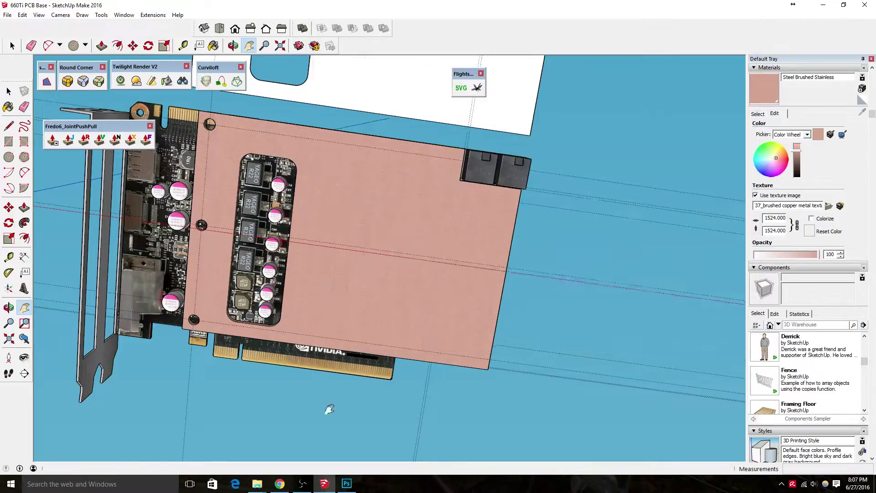
pyautogui.click(302, 483)
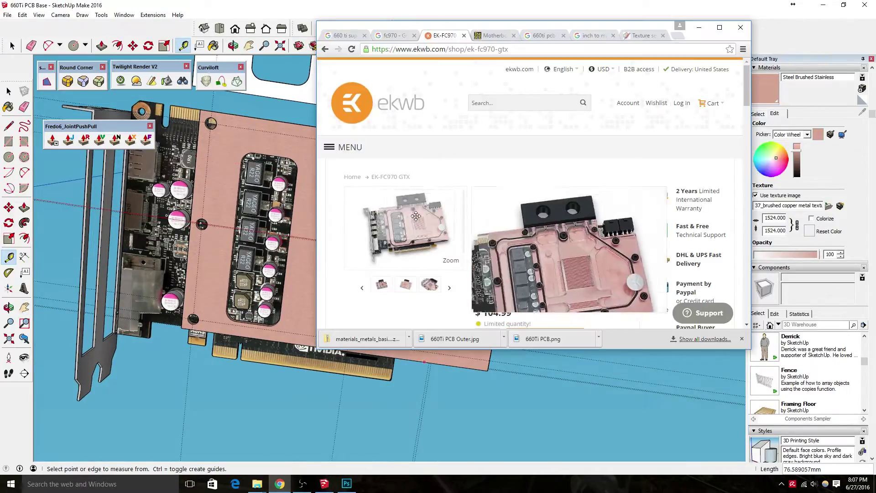
pyautogui.click(302, 483)
pyautogui.hotkey('alt', 'Tab')
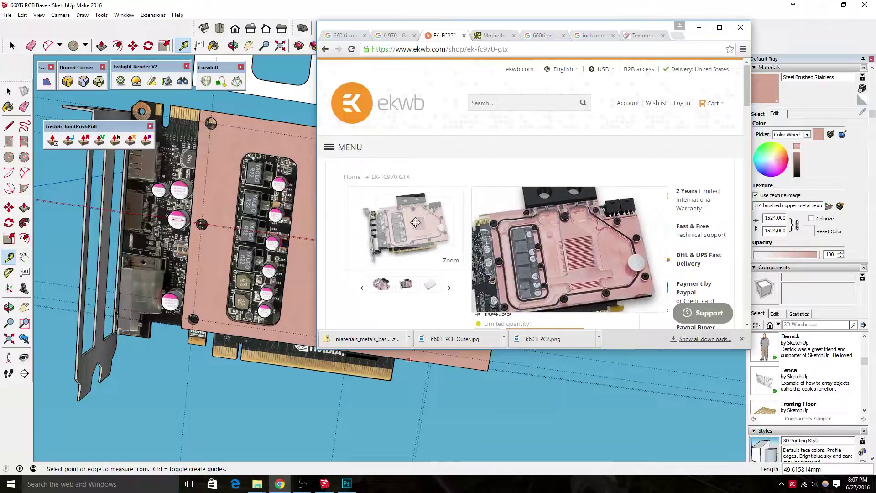
# Step: Orbit the board to a more level view of the plate
pyautogui.hotkey('alt', 'Tab')
pyautogui.moveTo(479, 132)
pyautogui.mouseDown(button='middle')
pyautogui.moveTo(490, 124)
pyautogui.moveTo(276, 204)
pyautogui.mouseUp(button='middle')
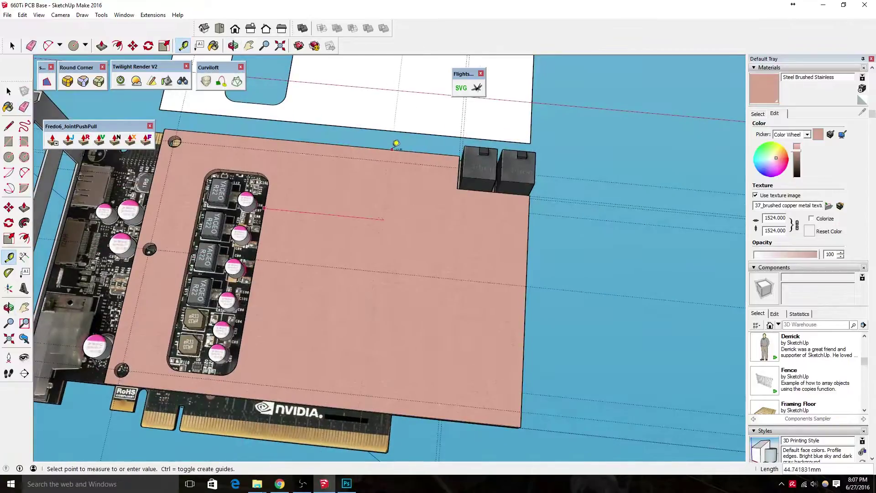
pyautogui.scroll(2, 461, 174)
pyautogui.moveTo(419, 171); pyautogui.dragTo(375, 150, button='middle')
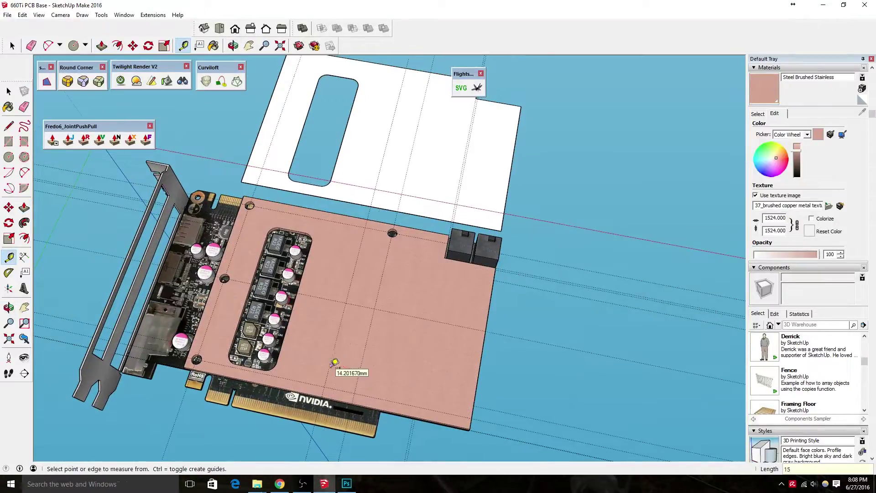
pyautogui.scroll(3, 386, 398)
pyautogui.press('p')
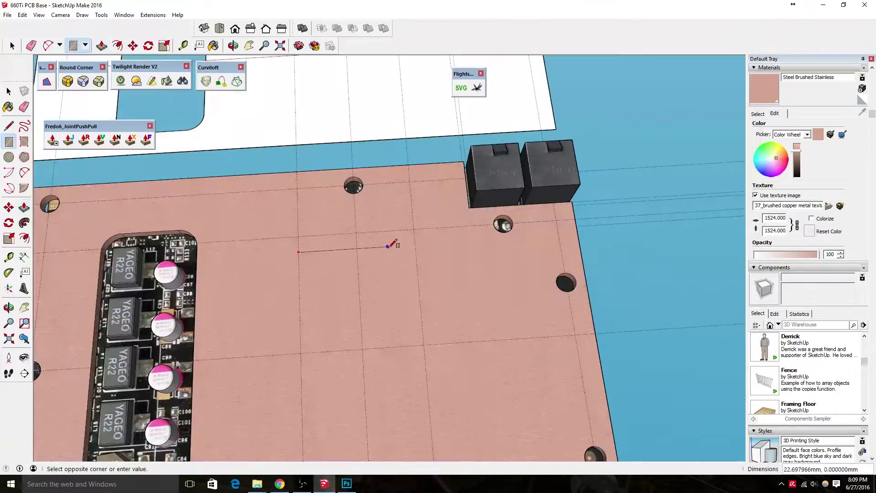
# Step: Finish the thin groove rectangle, Push/Pull it, and Move-copy it into a row of fins
pyautogui.click(418, 232)
pyautogui.press('p')
pyautogui.scroll(3, 449, 250)
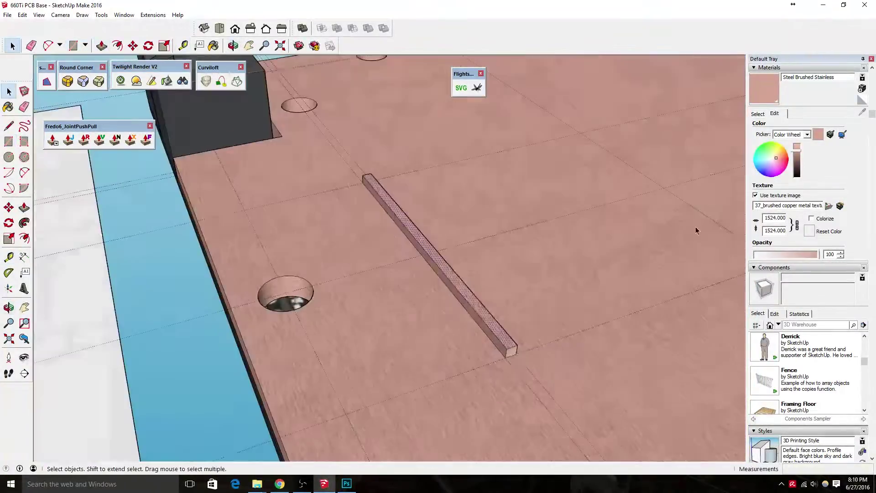
pyautogui.scroll(1, 433, 241)
pyautogui.press('m')
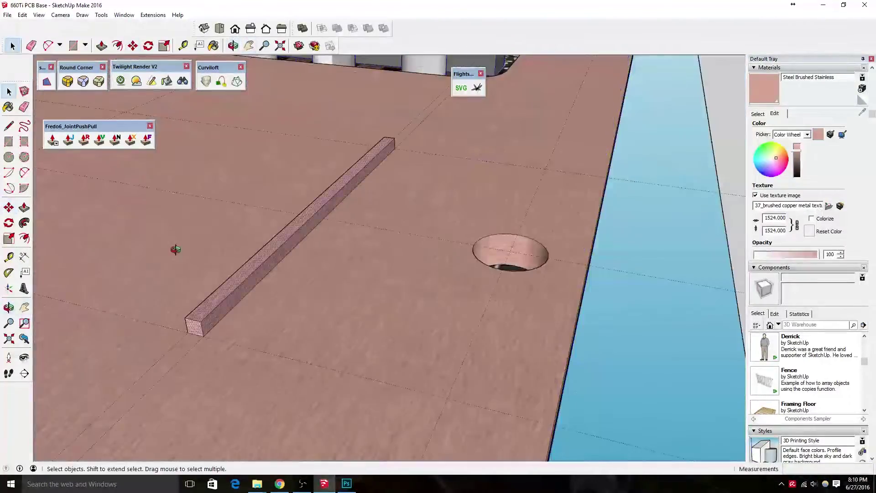
pyautogui.moveTo(176, 249); pyautogui.dragTo(447, 226, button='middle')
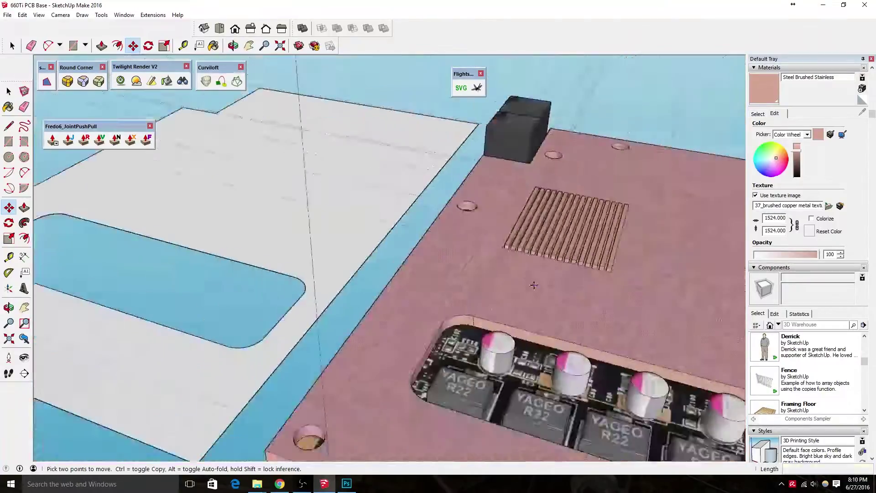
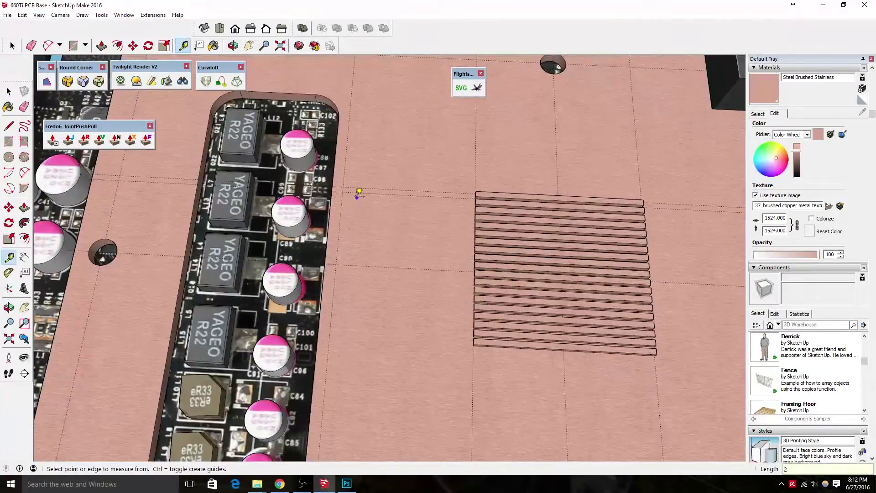
# Step: Split the cutout's guide edge into equal segments to place the 1.5 mm, 2.5 mm-deep screw holes
pyautogui.press('e')
pyautogui.scroll(-3, 371, 255)
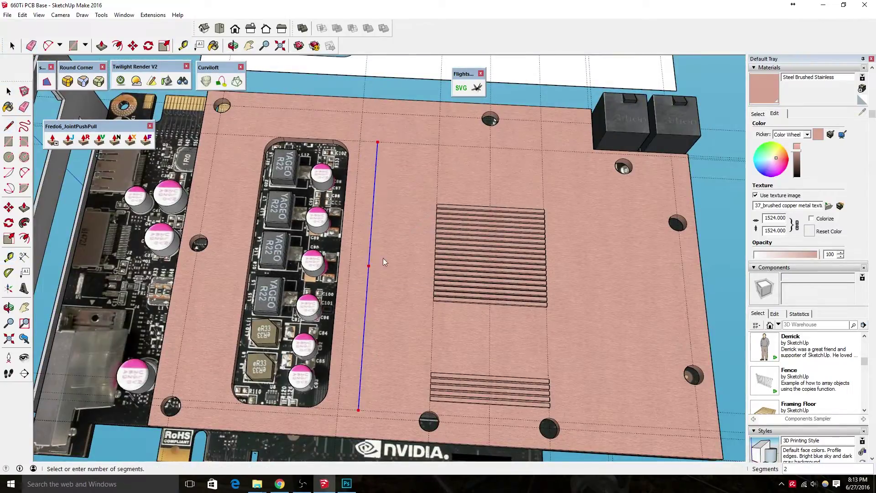
pyautogui.click(375, 209)
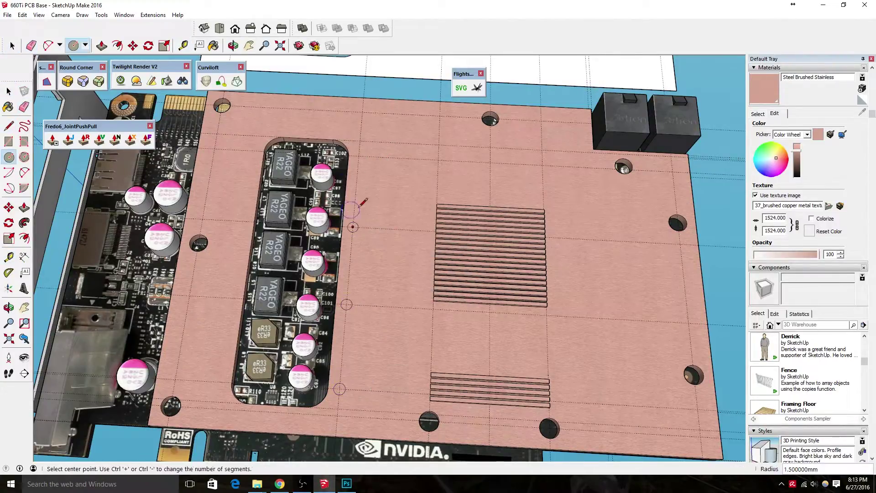
pyautogui.moveTo(361, 204); pyautogui.dragTo(341, 432, button='middle')
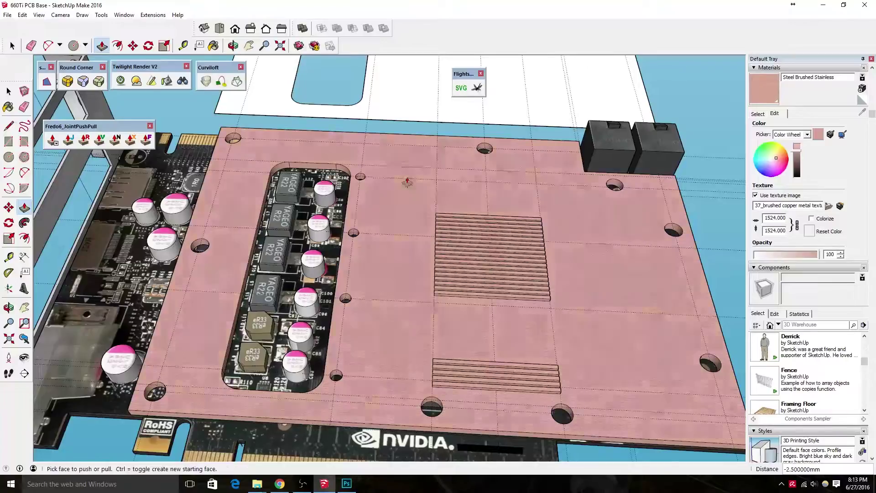
pyautogui.scroll(-5, 308, 406)
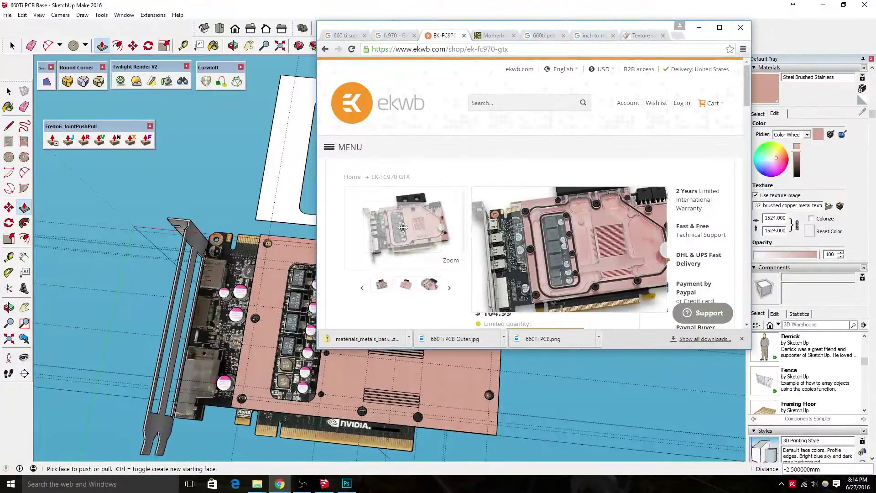
pyautogui.hotkey('alt', 'Tab')
pyautogui.scroll(3, 369, 448)
pyautogui.scroll(3, 369, 449)
pyautogui.scroll(3, 368, 448)
pyautogui.press('space')
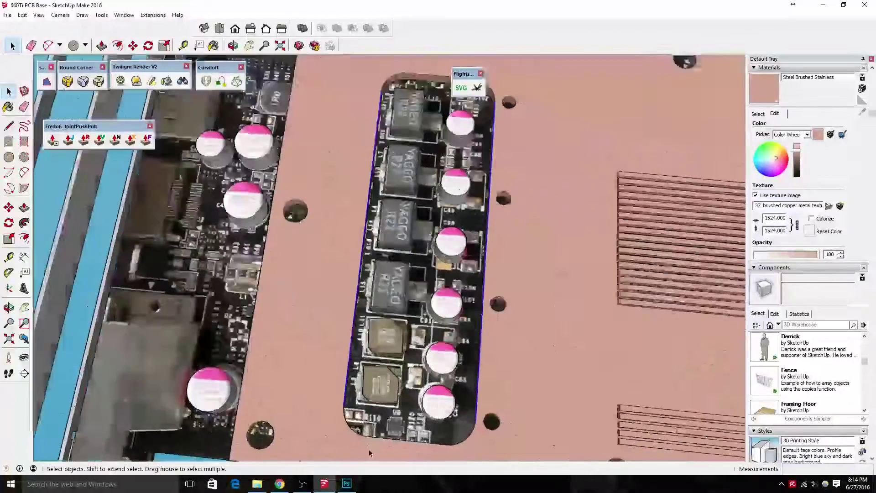
# Step: Finish offsetting an outline around the component cutout on the copper plate
pyautogui.moveTo(369, 449); pyautogui.dragTo(393, 217, button='middle')
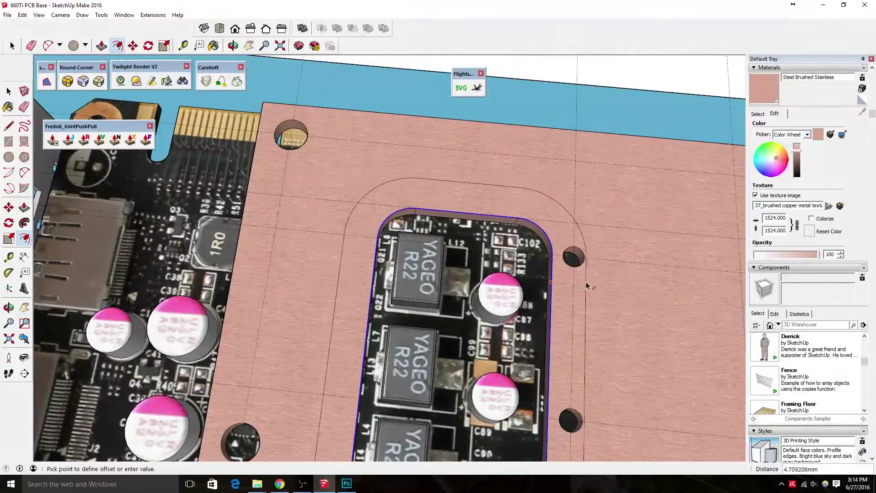
pyautogui.click(562, 286)
pyautogui.press('space')
pyautogui.rightClick(448, 131)
pyautogui.moveTo(587, 280)
pyautogui.mouseDown(button='middle')
pyautogui.moveTo(448, 130)
pyautogui.moveTo(401, 396)
pyautogui.moveTo(255, 393)
pyautogui.moveTo(321, 418)
pyautogui.mouseUp(button='middle')
pyautogui.scroll(-2, 401, 395)
pyautogui.scroll(2, 254, 393)
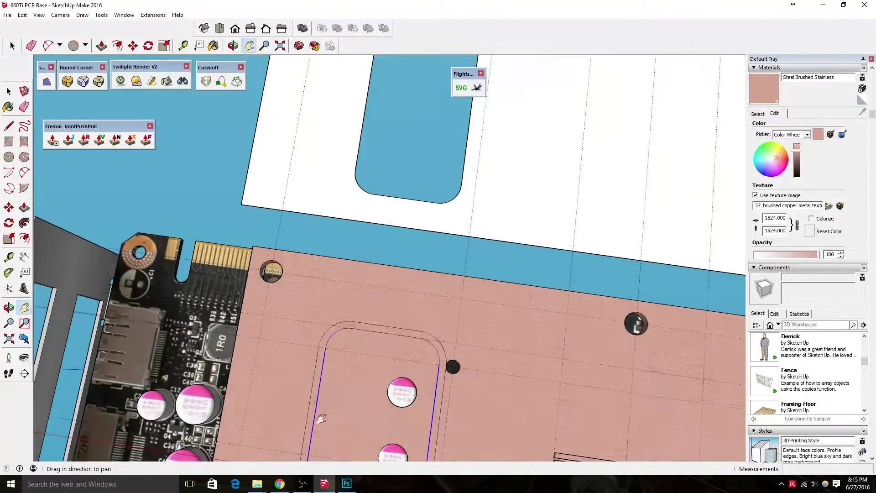
# Step: Start a second offset on the selected face, then cancel it
pyautogui.keyDown('shift'); pyautogui.moveTo(434, 412); pyautogui.dragTo(279, 313, button='middle'); pyautogui.keyUp('shift')
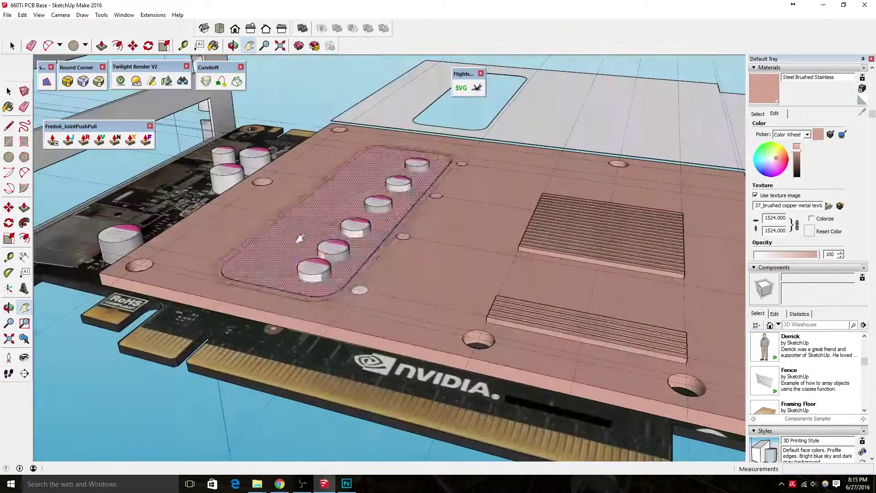
pyautogui.scroll(3, 279, 312)
pyautogui.moveTo(392, 393)
pyautogui.mouseDown(button='middle')
pyautogui.moveTo(393, 376)
pyautogui.moveTo(252, 294)
pyautogui.mouseUp(button='middle')
pyautogui.press('f')
pyautogui.click(392, 376)
pyautogui.press('space')
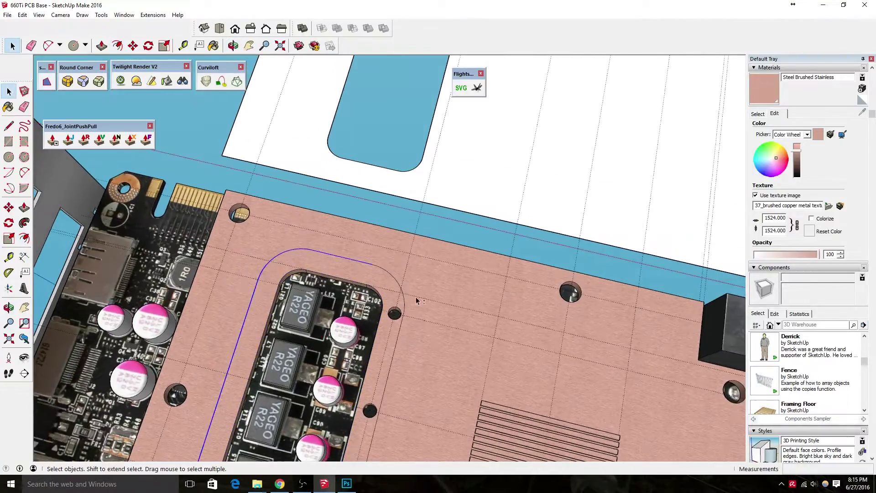
pyautogui.keyDown('shift'); pyautogui.moveTo(237, 381); pyautogui.dragTo(243, 317, button='middle'); pyautogui.keyUp('shift')
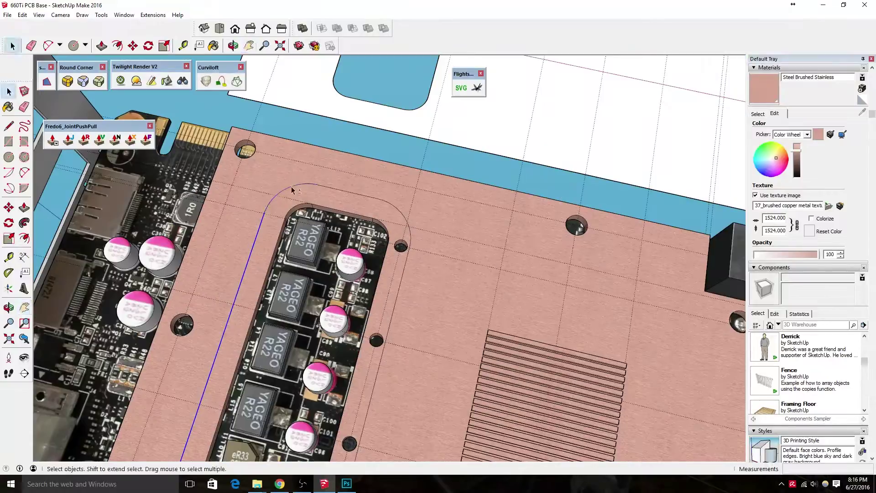
# Step: Move the outline's arc segment 3.5 mm into place beside the cutout
pyautogui.press('m')
pyautogui.click(238, 292)
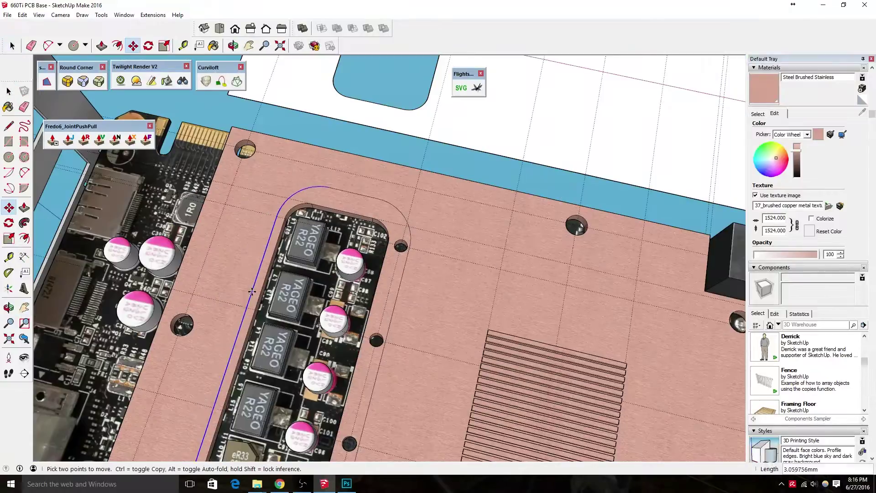
pyautogui.press('space')
pyautogui.press('m')
pyautogui.click(378, 202)
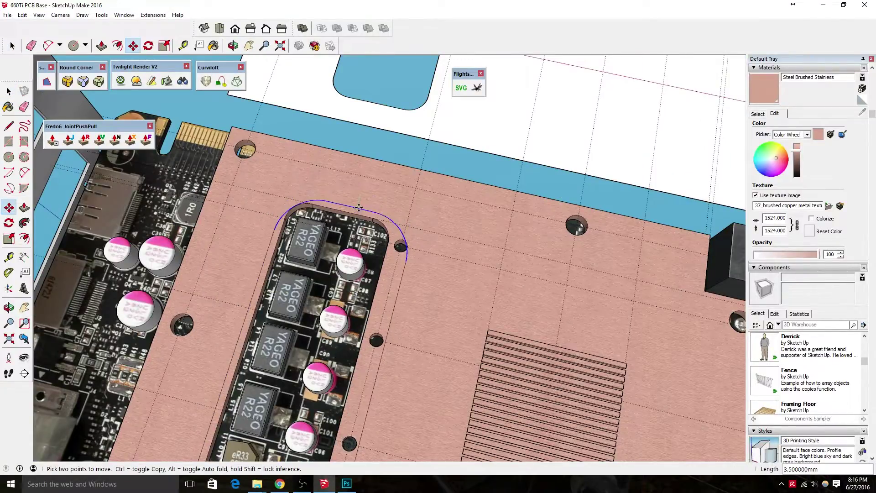
pyautogui.scroll(-3, 354, 205)
pyautogui.press('space')
pyautogui.scroll(4, 283, 409)
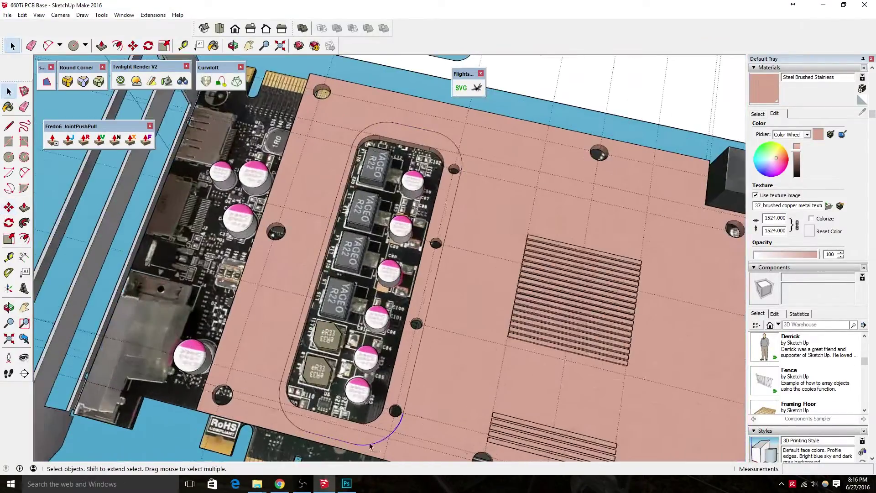
# Step: Check the EK-FC970 water block product page in the browser for reference
pyautogui.press('m')
pyautogui.hotkey('alt', 'Tab')
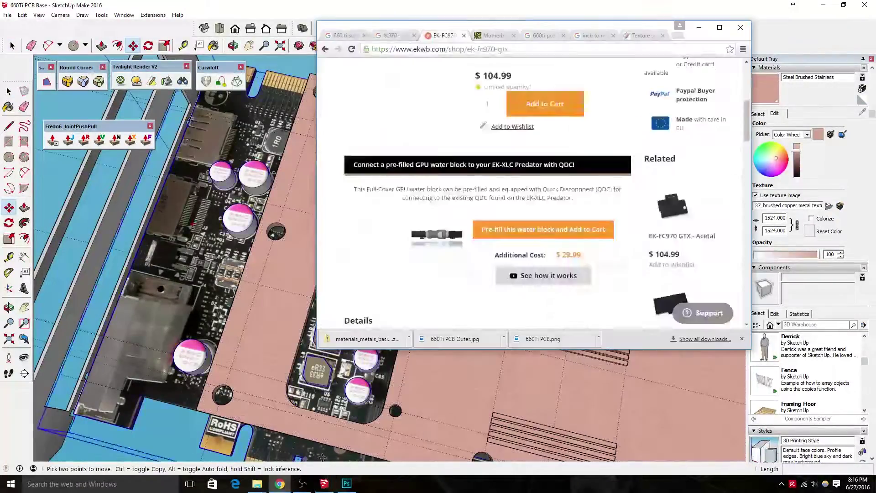
pyautogui.click(574, 39)
pyautogui.click(443, 35)
pyautogui.scroll(5, 423, 223)
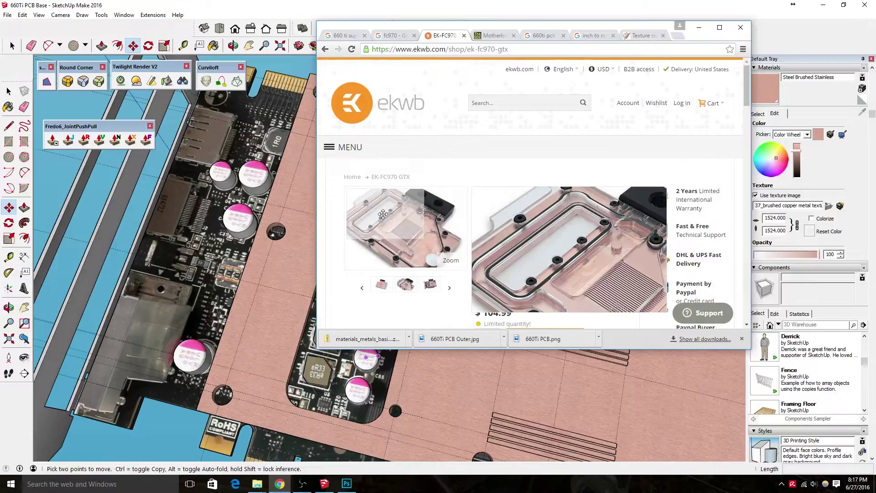
pyautogui.scroll(-5, 422, 224)
pyautogui.hotkey('alt', 'Tab')
pyautogui.press('space')
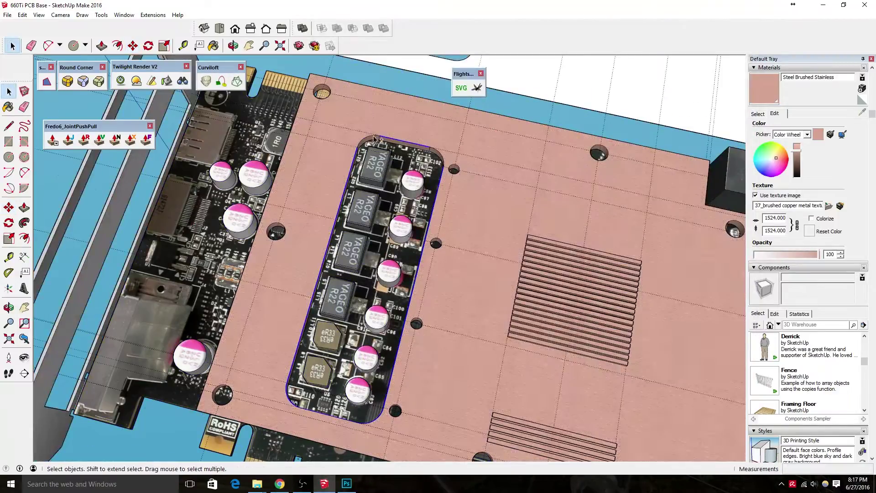
# Step: Orbit so the cutout runs diagonally and check distances with the Tape Measure
pyautogui.scroll(3, 429, 219)
pyautogui.press('f')
pyautogui.press('space')
pyautogui.moveTo(429, 252); pyautogui.dragTo(167, 408, button='middle')
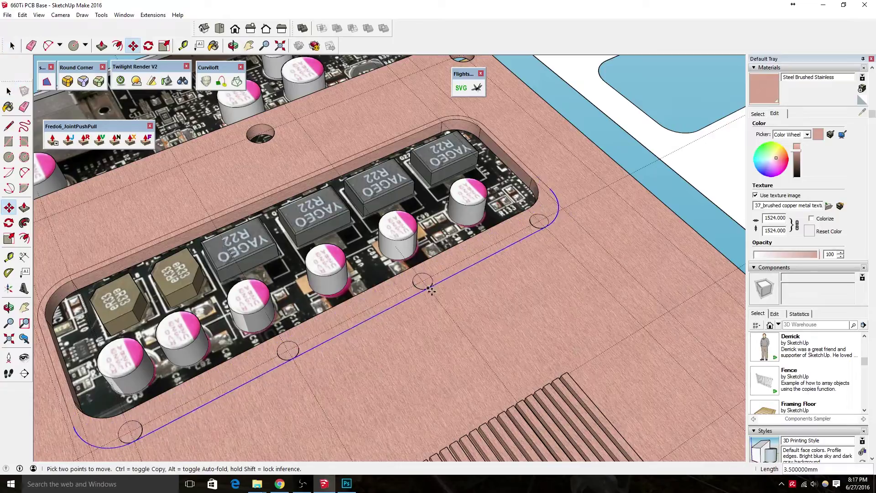
pyautogui.press('t')
pyautogui.scroll(2, 440, 258)
pyautogui.scroll(-3, 460, 269)
pyautogui.press('space')
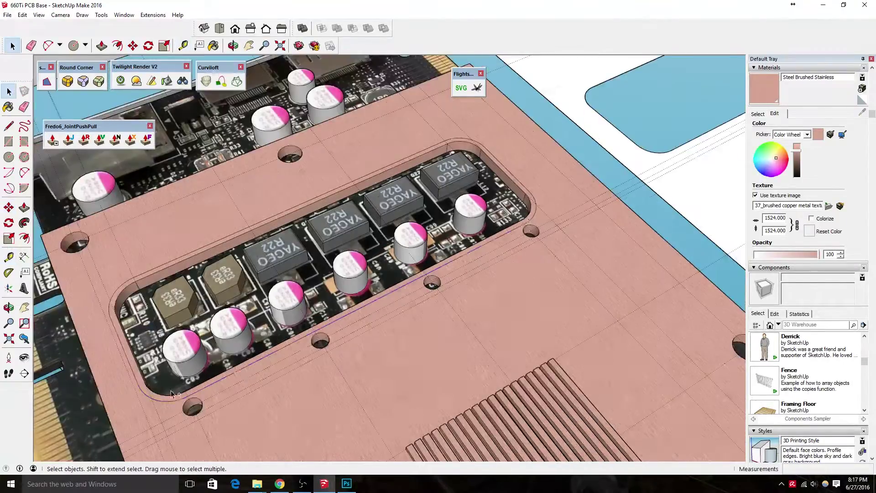
# Step: Undo the misplaced hole extrusions and view the water block's top-view reference photo
pyautogui.hotkey('ctrl', 'z')
pyautogui.hotkey('ctrl', 'z')
pyautogui.hotkey('ctrl', 'z')
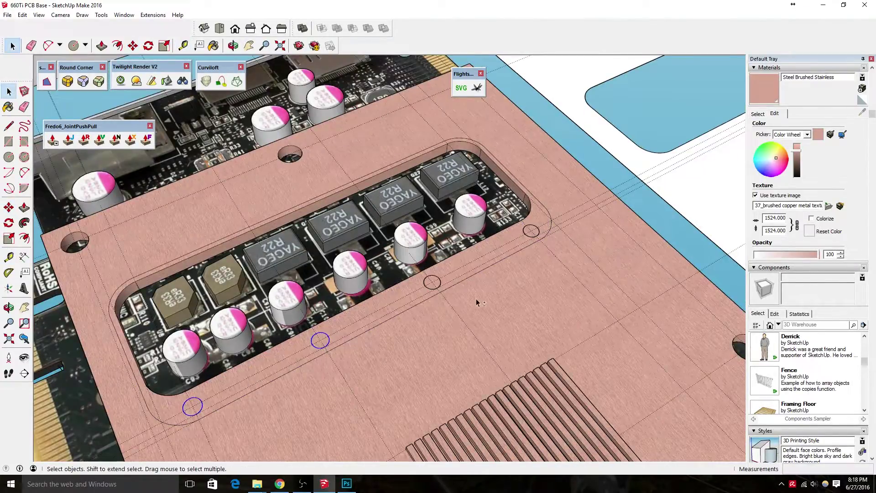
pyautogui.scroll(3, 319, 197)
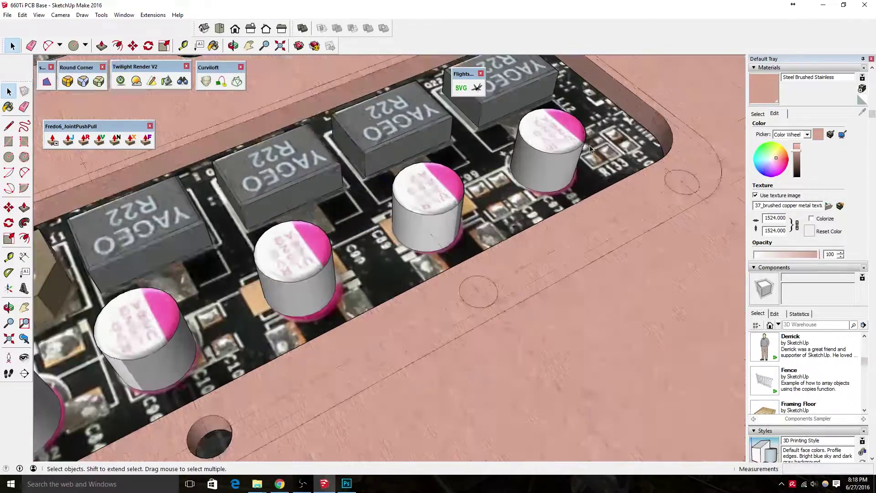
pyautogui.rightClick(475, 290)
pyautogui.moveTo(476, 290)
pyautogui.mouseDown(button='middle')
pyautogui.moveTo(411, 255)
pyautogui.moveTo(430, 445)
pyautogui.mouseUp(button='middle')
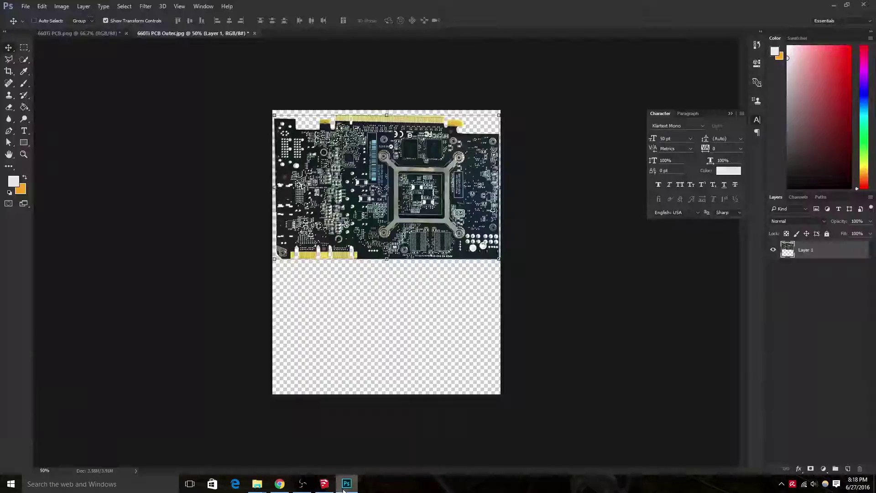
pyautogui.click(280, 483)
pyautogui.click(389, 280)
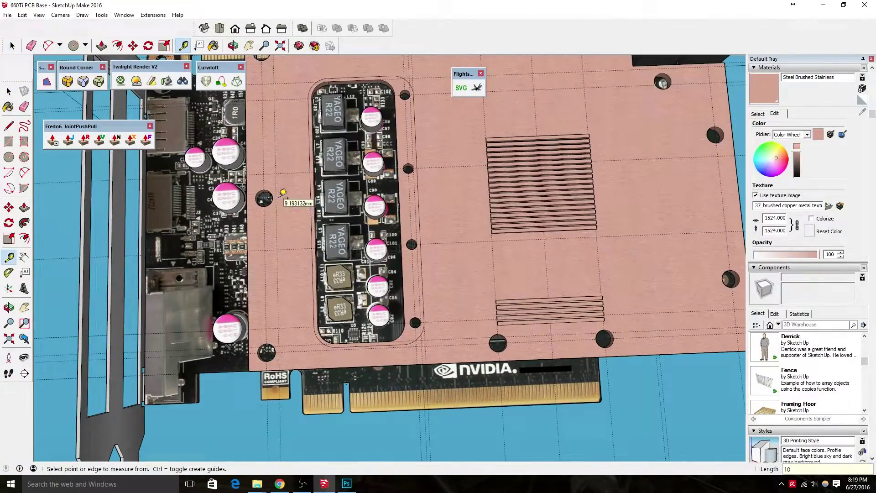
pyautogui.scroll(2, 326, 340)
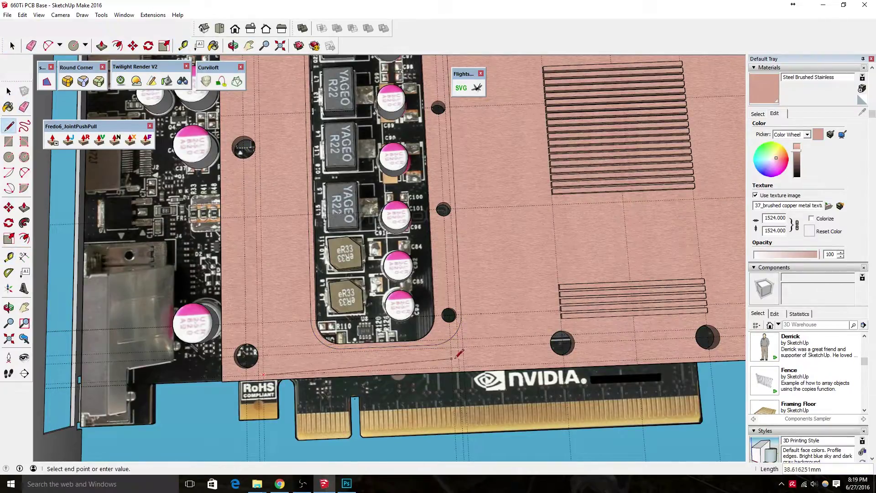
# Step: Copy the rounded outline toward the lower groove ends with Move plus Ctrl
pyautogui.moveTo(511, 361); pyautogui.dragTo(614, 343, button='middle')
pyautogui.press('t')
pyautogui.press('l')
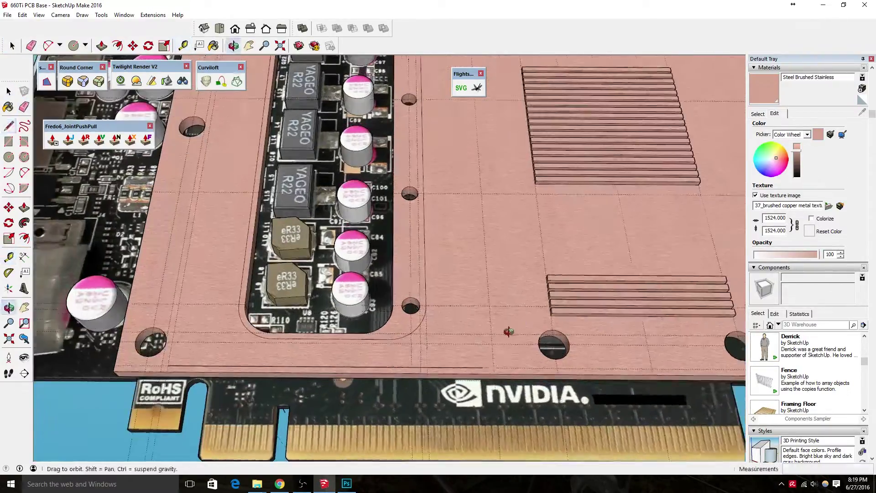
pyautogui.moveTo(252, 348); pyautogui.dragTo(274, 291, button='middle')
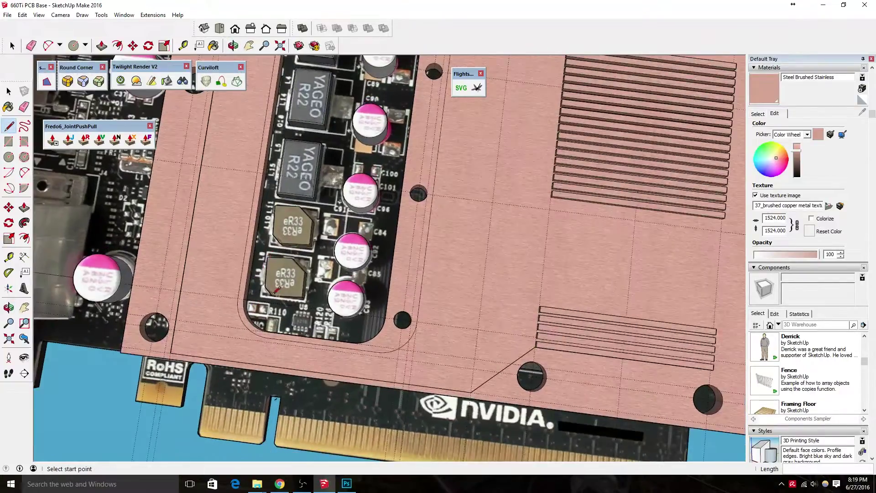
pyautogui.moveTo(241, 315); pyautogui.dragTo(270, 254, button='middle')
pyautogui.scroll(-5, 269, 253)
pyautogui.scroll(-5, 269, 253)
pyautogui.press('m')
pyautogui.press('ctrl')
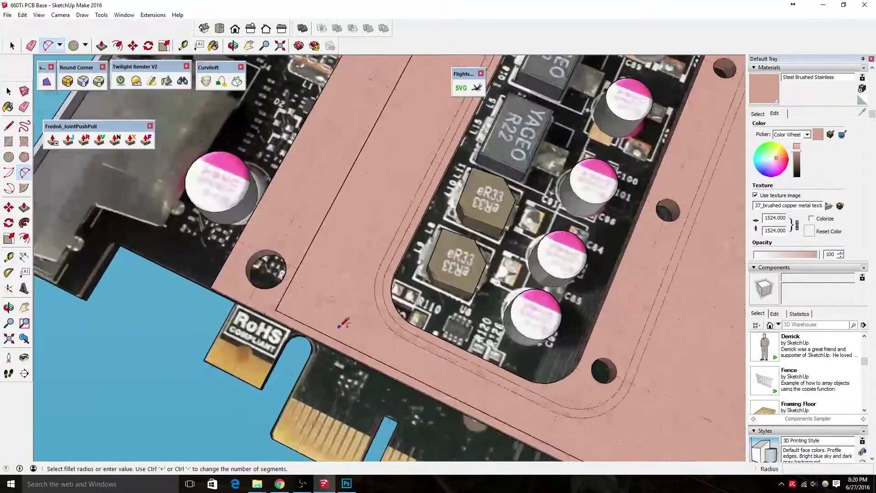
# Step: Measure from the plate edge and select the new line running down to the grooves
pyautogui.press('t')
pyautogui.click(306, 253)
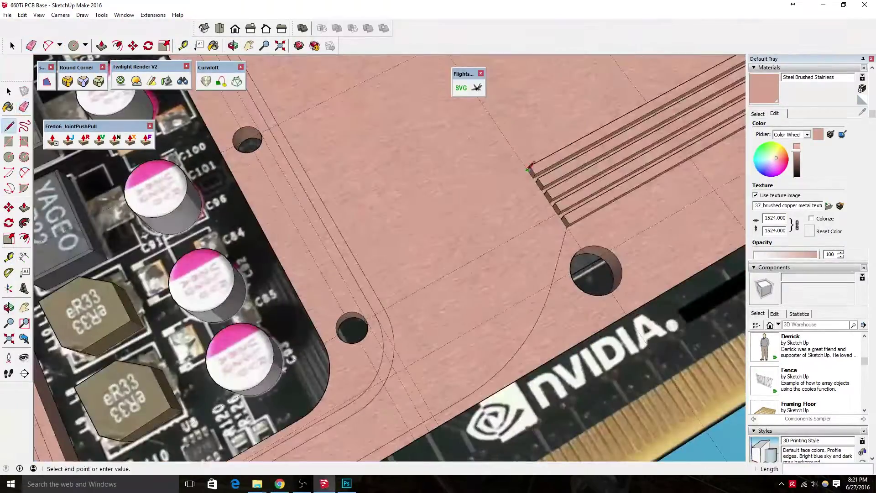
pyautogui.press('space')
pyautogui.click(422, 242)
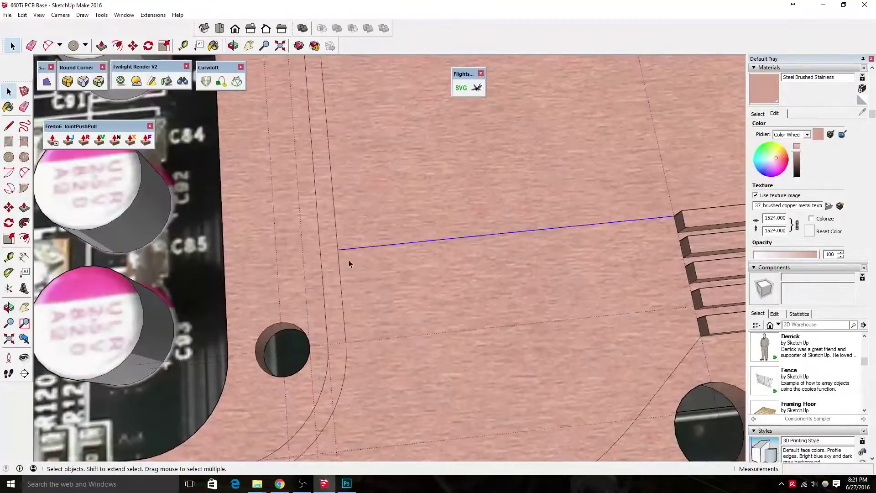
pyautogui.scroll(3, 345, 272)
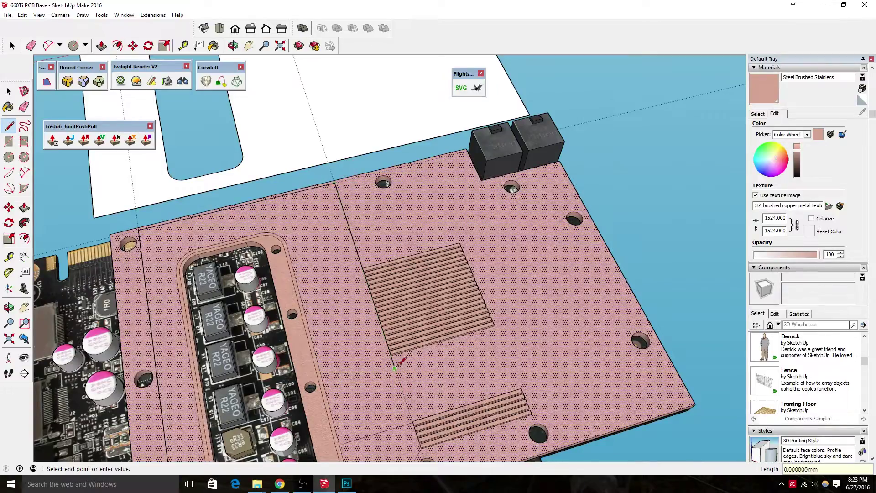
# Step: Zoom and orbit to a low angle over the cover's slots
pyautogui.press('space')
pyautogui.scroll(5, 358, 293)
pyautogui.scroll(-3, 240, 231)
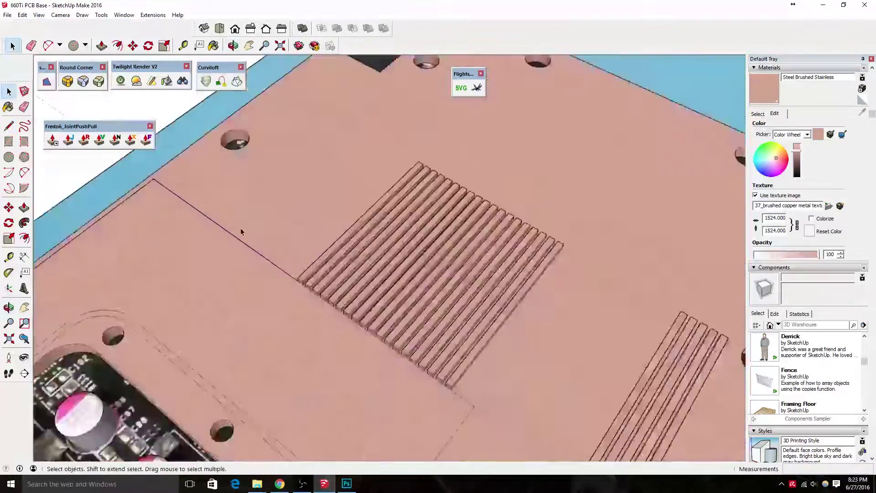
pyautogui.scroll(3, 258, 260)
pyautogui.scroll(-3, 258, 260)
pyautogui.moveTo(258, 260); pyautogui.dragTo(375, 304, button='middle')
pyautogui.scroll(3, 375, 304)
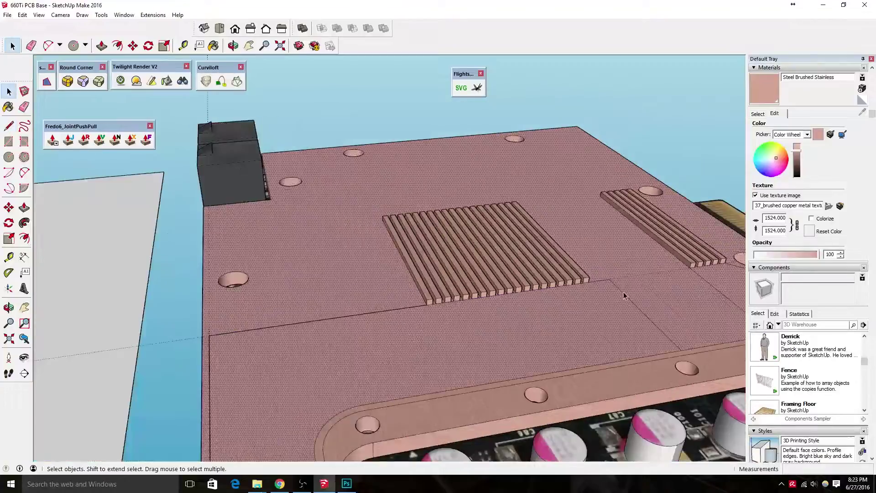
pyautogui.scroll(3, 375, 304)
pyautogui.scroll(-5, 375, 304)
pyautogui.scroll(3, 456, 274)
pyautogui.scroll(3, 501, 274)
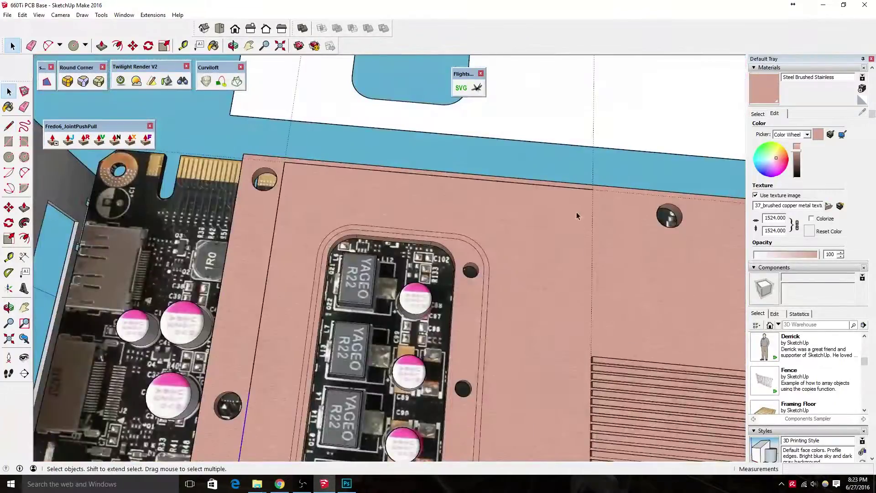
pyautogui.scroll(-1, 580, 294)
# Step: Cancel a stray line and view the cover's lower edge from the opposite side
pyautogui.press('l')
pyautogui.click(580, 293)
pyautogui.press('space')
pyautogui.moveTo(585, 217); pyautogui.dragTo(588, 321, button='middle')
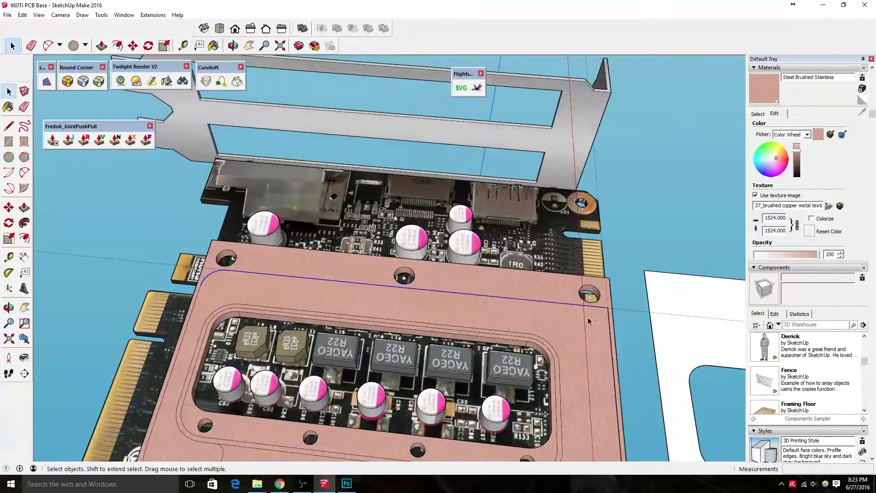
pyautogui.moveTo(444, 293); pyautogui.dragTo(426, 337, button='middle')
pyautogui.press('e')
pyautogui.press('t')
pyautogui.scroll(1, 426, 337)
pyautogui.scroll(1, 468, 385)
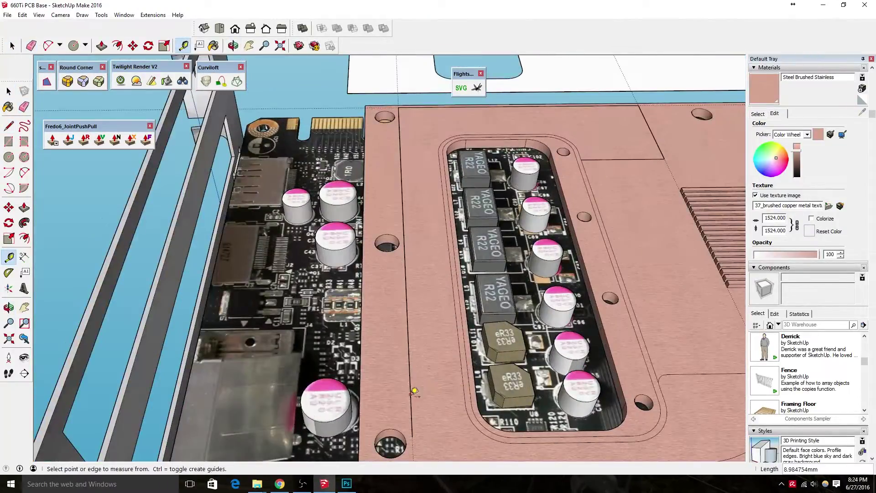
pyautogui.keyDown('shift'); pyautogui.moveTo(481, 438); pyautogui.dragTo(436, 348, button='middle'); pyautogui.keyUp('shift')
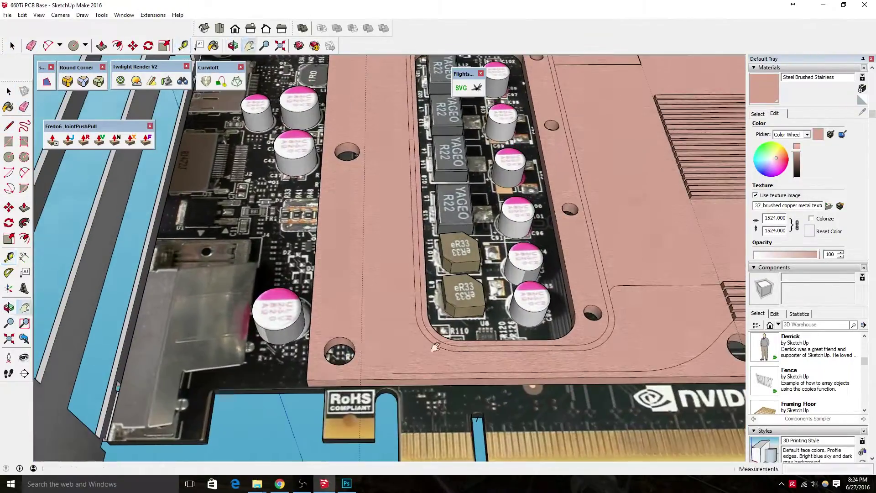
pyautogui.scroll(-1, 364, 313)
# Step: Select the cover's straight outline edge together with its rounded corner arc
pyautogui.keyDown('ctrl'); pyautogui.click(370, 355); pyautogui.keyUp('ctrl')
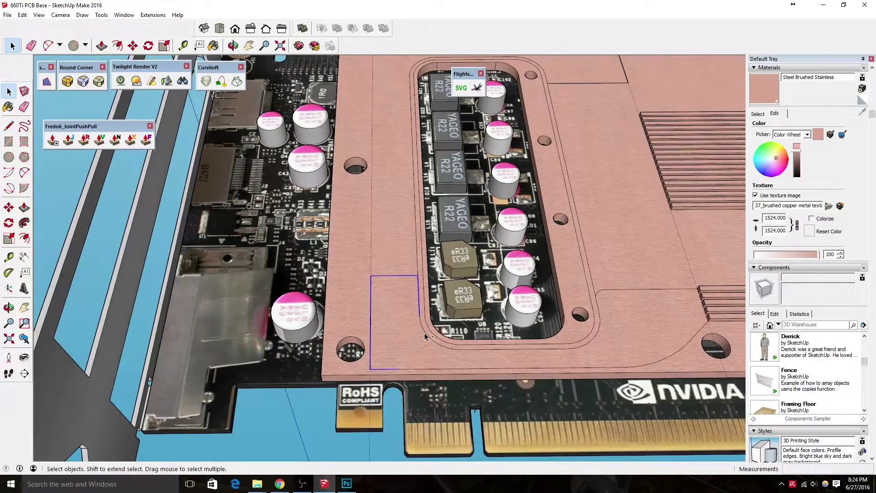
pyautogui.scroll(3, 578, 313)
pyautogui.scroll(3, 542, 336)
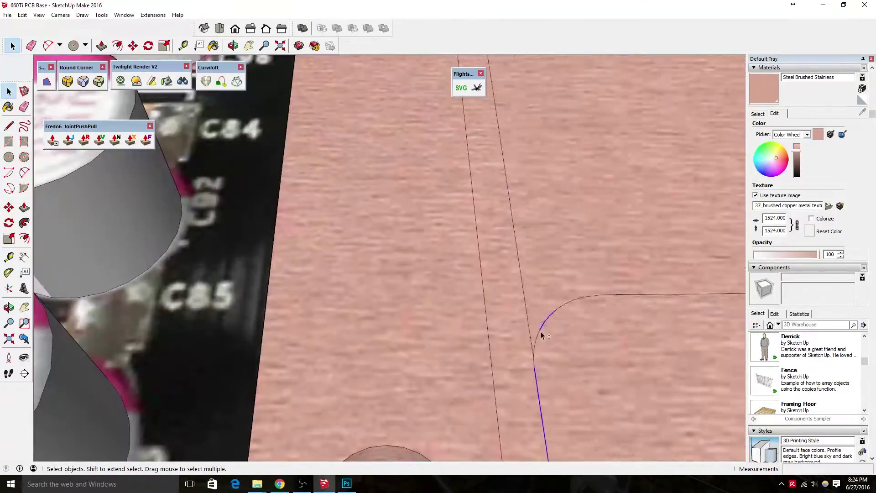
pyautogui.keyDown('ctrl'); pyautogui.click(539, 342); pyautogui.keyUp('ctrl')
pyautogui.moveTo(601, 299)
pyautogui.keyDown('shift'); pyautogui.mouseDown(button='middle')
pyautogui.moveTo(500, 372)
pyautogui.moveTo(562, 115)
pyautogui.mouseUp(button='middle'); pyautogui.keyUp('shift')
pyautogui.press('space')
# Step: Pan around the cover's rounded corner and the surrounding PCB parts
pyautogui.scroll(-5, 525, 281)
pyautogui.scroll(5, 533, 314)
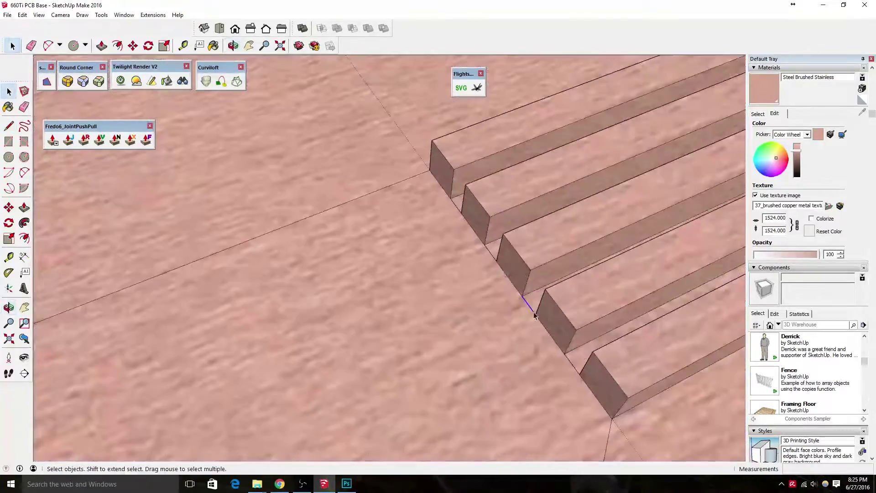
pyautogui.scroll(-3, 568, 362)
pyautogui.keyDown('shift'); pyautogui.moveTo(543, 404); pyautogui.dragTo(470, 141, button='middle'); pyautogui.keyUp('shift')
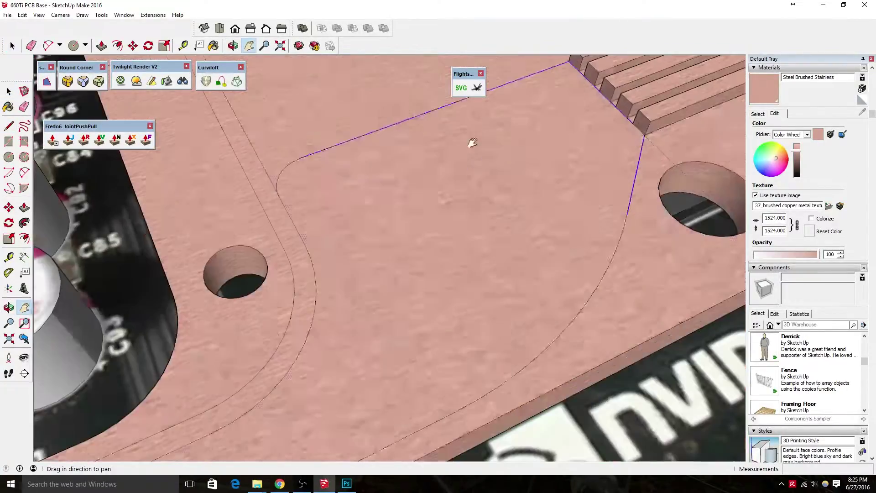
pyautogui.scroll(3, 282, 145)
pyautogui.scroll(3, 351, 400)
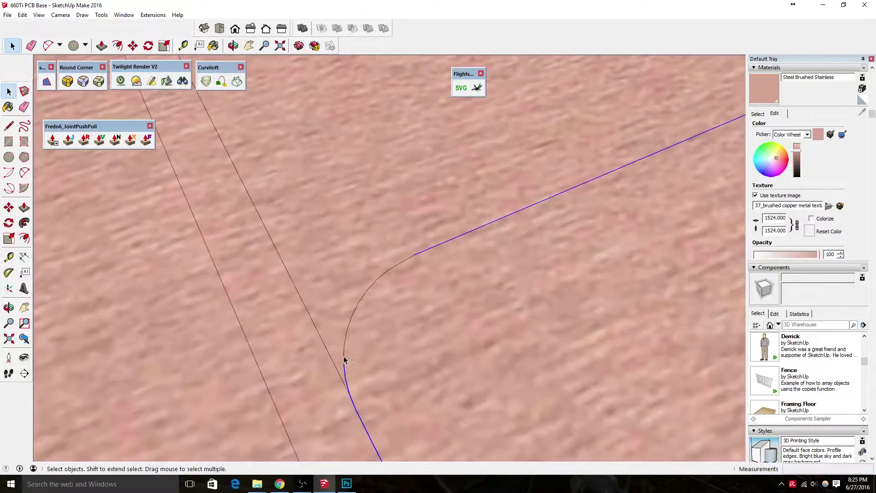
pyautogui.scroll(-4, 370, 292)
pyautogui.keyDown('shift'); pyautogui.moveTo(371, 293); pyautogui.dragTo(503, 262, button='middle'); pyautogui.keyUp('shift')
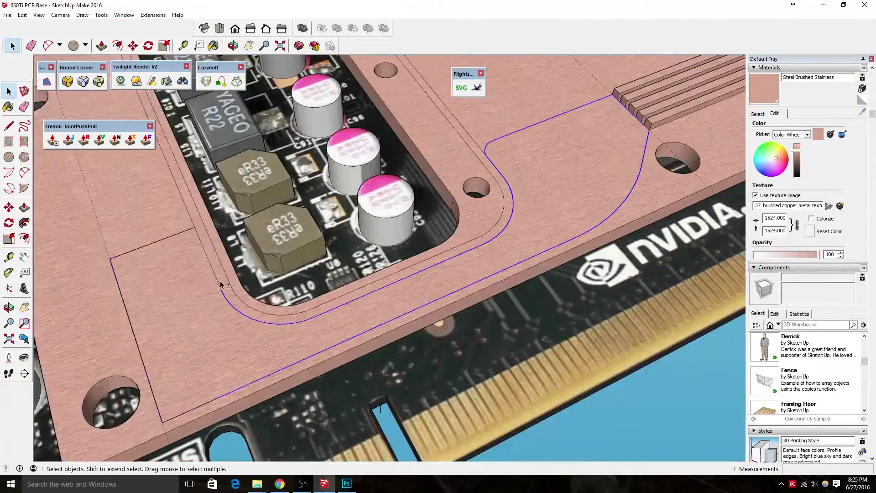
pyautogui.press('space')
pyautogui.scroll(-5, 107, 260)
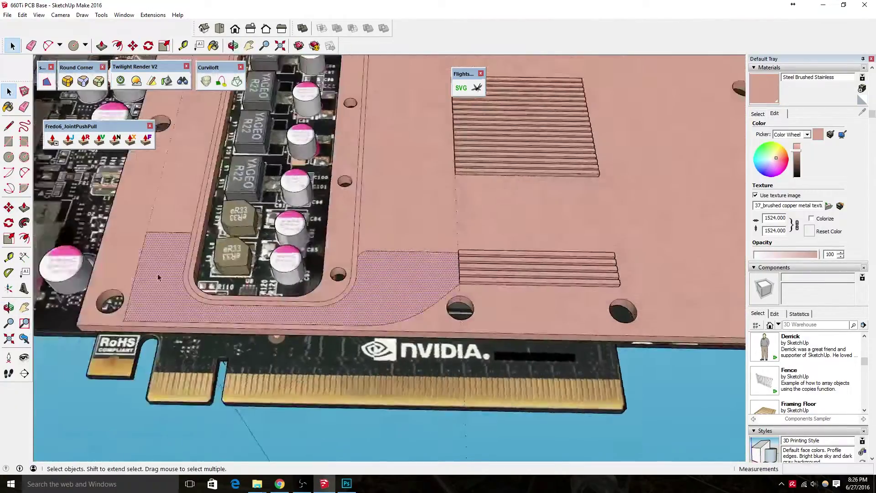
# Step: Draw a line closing a new face on the cover beside the VRM cutout
pyautogui.moveTo(182, 319); pyautogui.dragTo(173, 301, button='middle')
pyautogui.press('p')
pyautogui.scroll(3, 218, 397)
pyautogui.hotkey('shift', 'p')
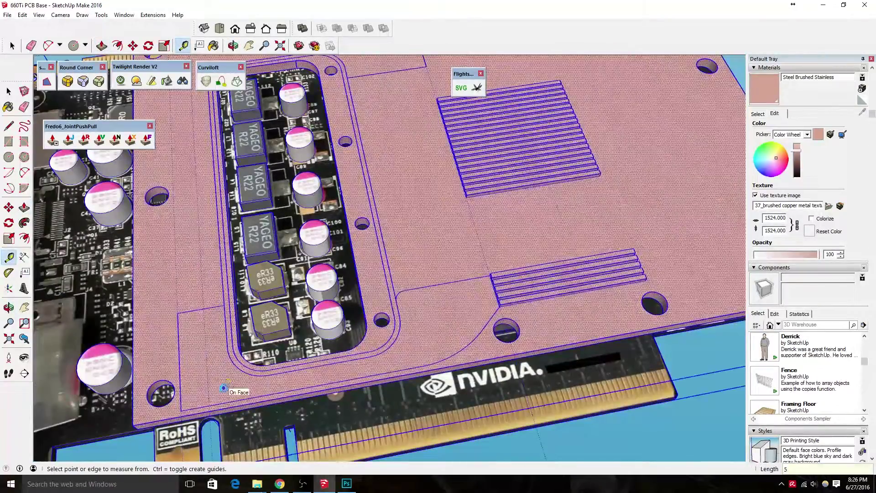
pyautogui.scroll(3, 218, 397)
pyautogui.press('l')
pyautogui.scroll(-5, 163, 357)
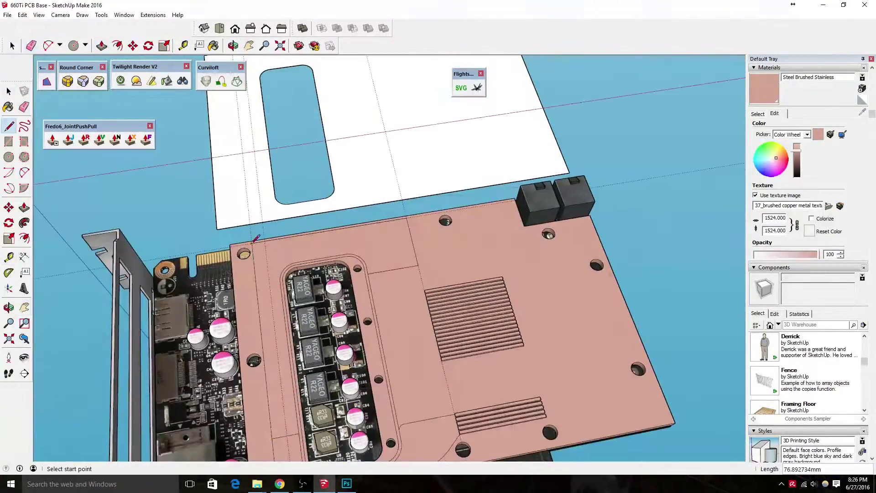
pyautogui.scroll(5, 375, 236)
pyautogui.press('l')
pyautogui.keyDown('shift'); pyautogui.moveTo(237, 268); pyautogui.dragTo(454, 239, button='middle'); pyautogui.keyUp('shift')
pyautogui.scroll(2, 411, 161)
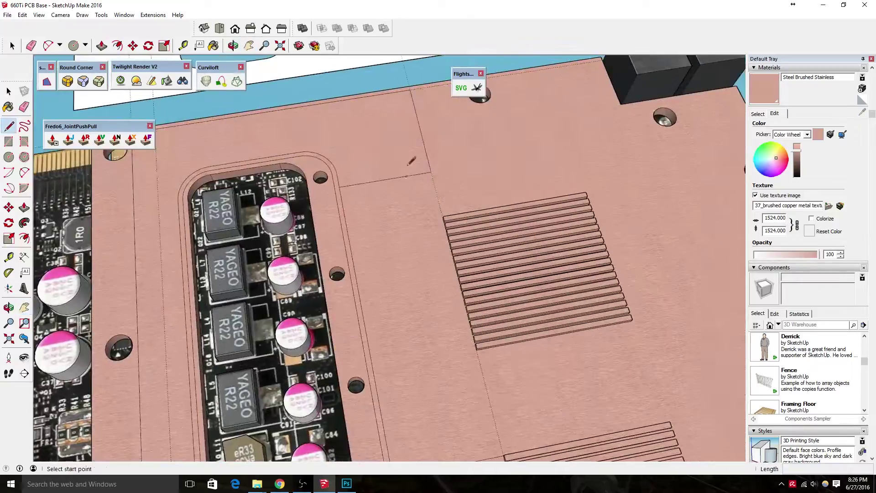
pyautogui.write('65')
pyautogui.press('Return')
# Step: Measure distances beside the slots with the Tape Measure, then cancel
pyautogui.scroll(-5, 419, 290)
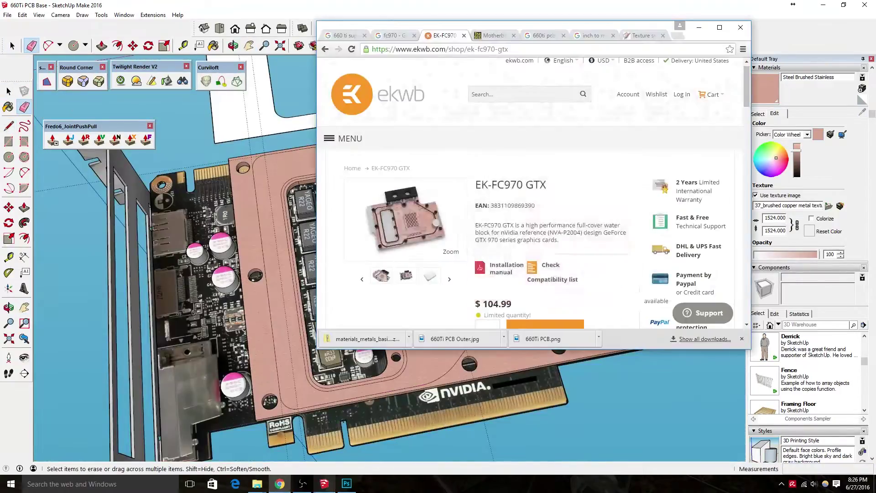
pyautogui.scroll(5, 414, 158)
pyautogui.press('t')
pyautogui.scroll(-5, 458, 264)
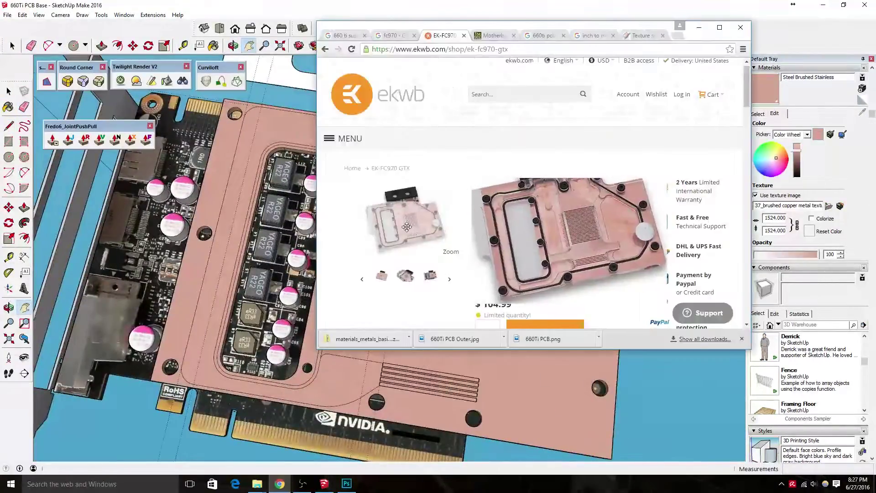
pyautogui.press('t')
pyautogui.scroll(5, 401, 282)
pyautogui.click(382, 314)
pyautogui.scroll(3, 384, 312)
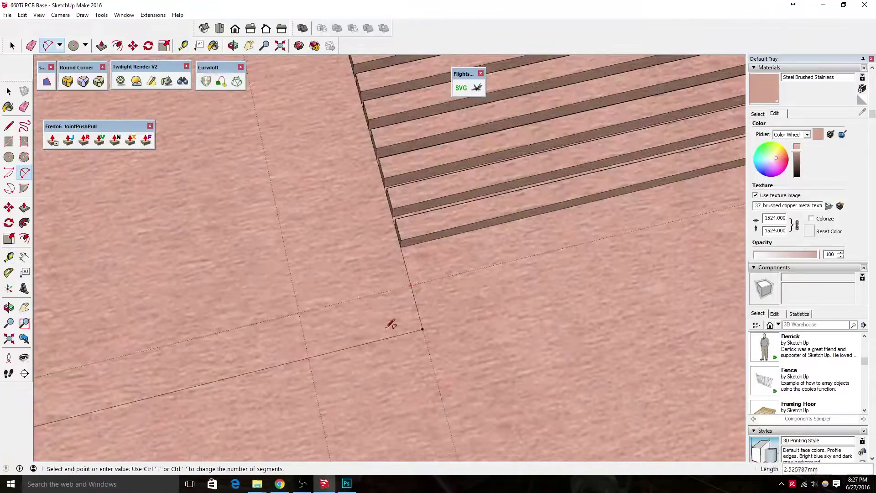
pyautogui.press('space')
pyautogui.scroll(-5, 433, 322)
pyautogui.scroll(5, 226, 402)
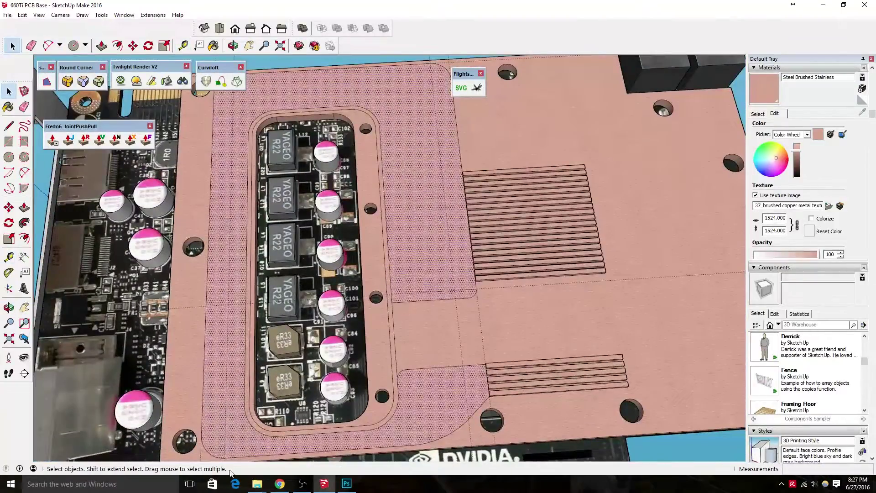
# Step: Bring up the EK-FC970 GTX page with the enlarged water-block photo
pyautogui.hotkey('alt', 'Tab')
pyautogui.hotkey('alt', 'Tab')
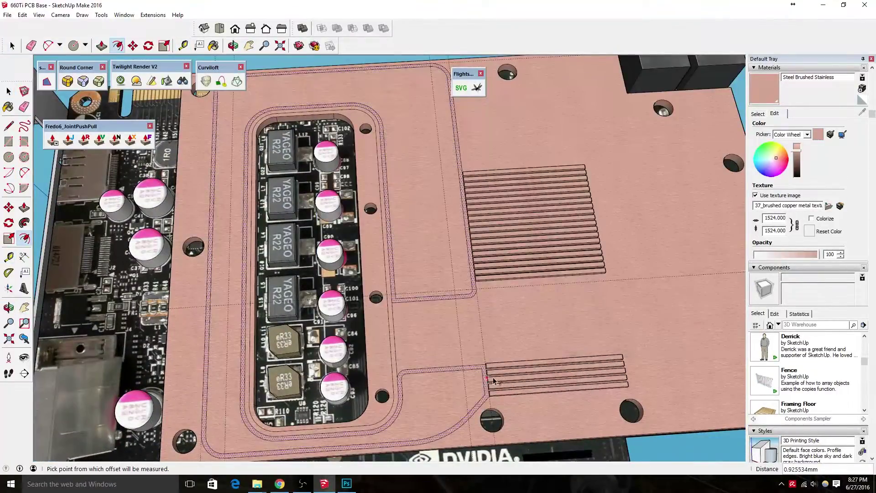
pyautogui.scroll(5, 522, 332)
pyautogui.scroll(-5, 522, 332)
pyautogui.hotkey('alt', 'Tab')
pyautogui.scroll(5, 416, 237)
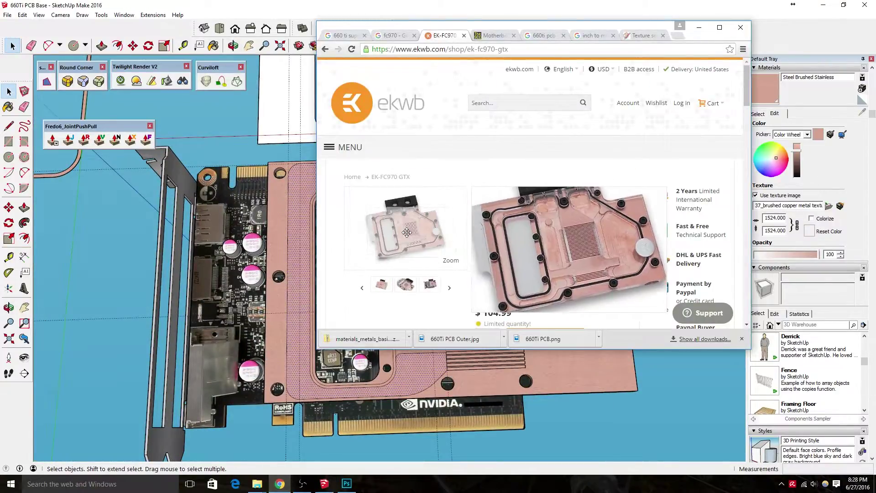
# Step: Return to the model and select the cover's curved corner outline
pyautogui.hotkey('alt', 'Tab')
pyautogui.scroll(5, 279, 374)
pyautogui.click(414, 415)
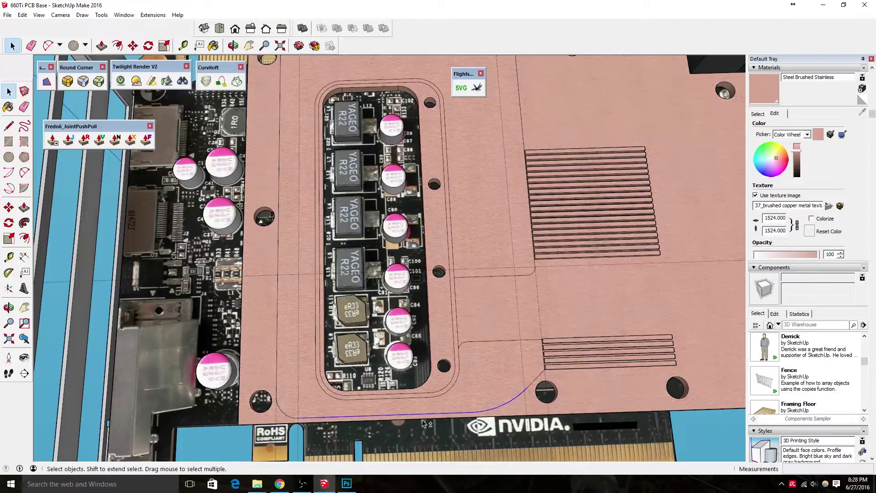
pyautogui.click(430, 413)
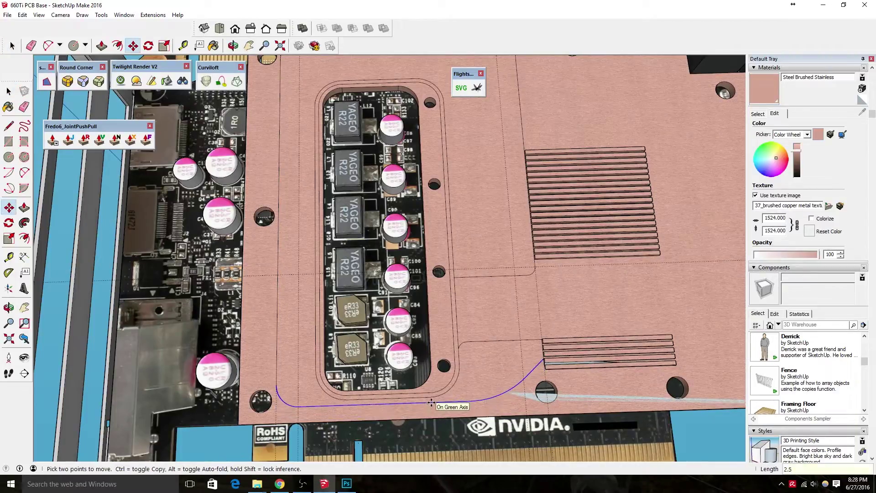
pyautogui.moveTo(430, 403)
pyautogui.mouseDown(button='middle')
pyautogui.moveTo(377, 181)
pyautogui.moveTo(300, 312)
pyautogui.mouseUp(button='middle')
pyautogui.press('e')
pyautogui.moveTo(455, 301)
pyautogui.mouseDown(button='middle')
pyautogui.moveTo(321, 369)
pyautogui.moveTo(395, 355)
pyautogui.mouseUp(button='middle')
pyautogui.press('space')
pyautogui.click(395, 355)
# Step: Copy the curved outline 2.5 mm inward onto the copper plate with Move and Ctrl
pyautogui.press('m')
pyautogui.press('ctrl')
pyautogui.click(235, 378)
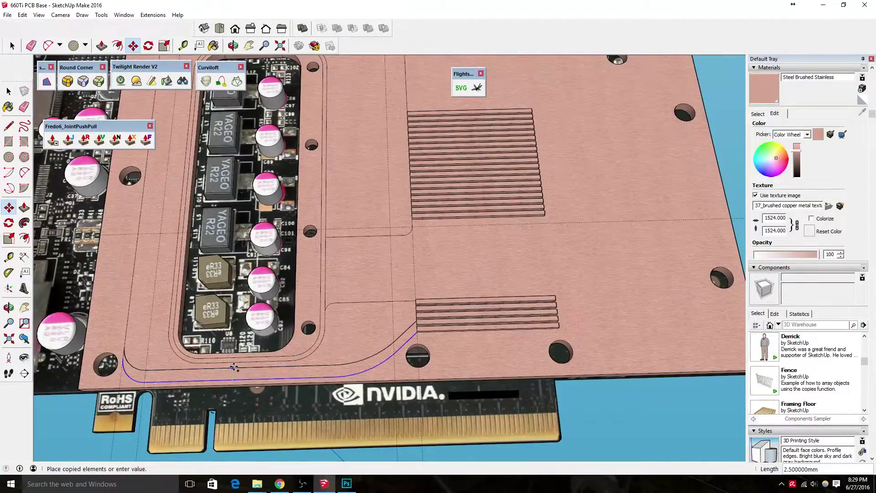
pyautogui.press('Return')
pyautogui.press('e')
pyautogui.scroll(5, 421, 336)
pyautogui.scroll(-5, 354, 343)
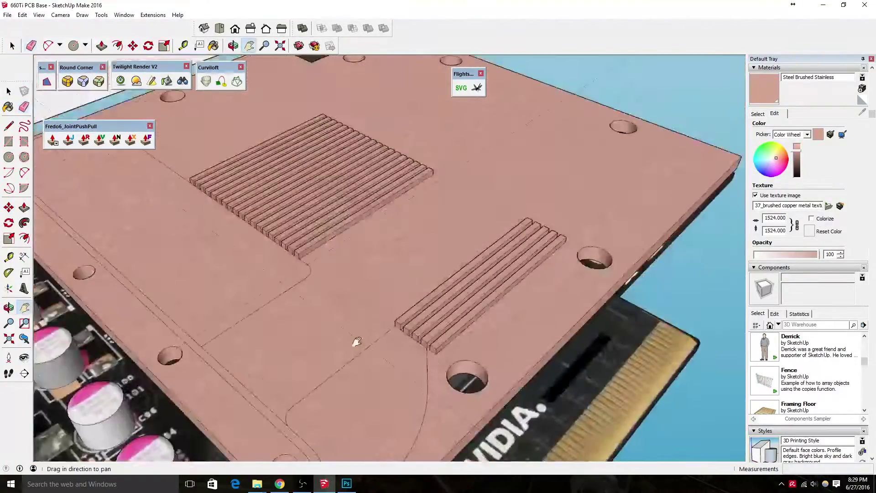
pyautogui.moveTo(354, 344); pyautogui.dragTo(267, 420, button='middle')
pyautogui.scroll(5, 266, 420)
pyautogui.press('space')
pyautogui.scroll(-4, 296, 423)
pyautogui.scroll(5, 137, 342)
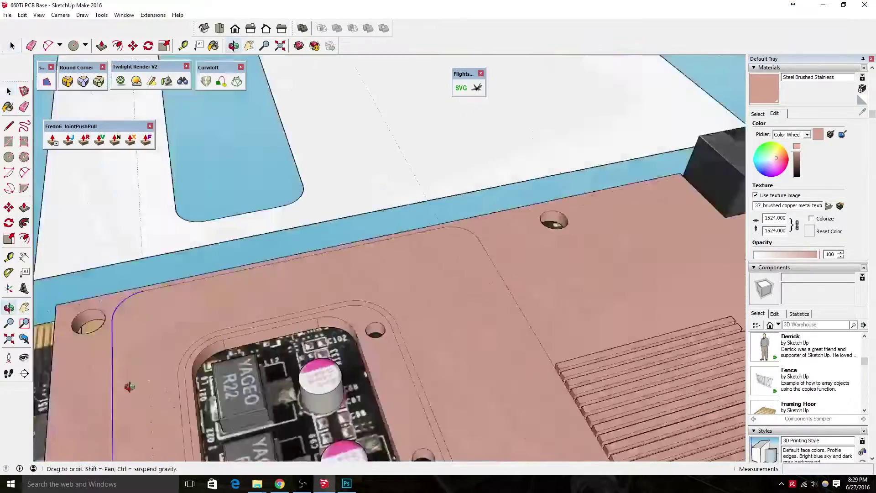
# Step: Shift the copied curve 1.5 mm along the red axis
pyautogui.press('m')
pyautogui.click(106, 369)
pyautogui.scroll(-5, 105, 378)
pyautogui.scroll(3, 183, 320)
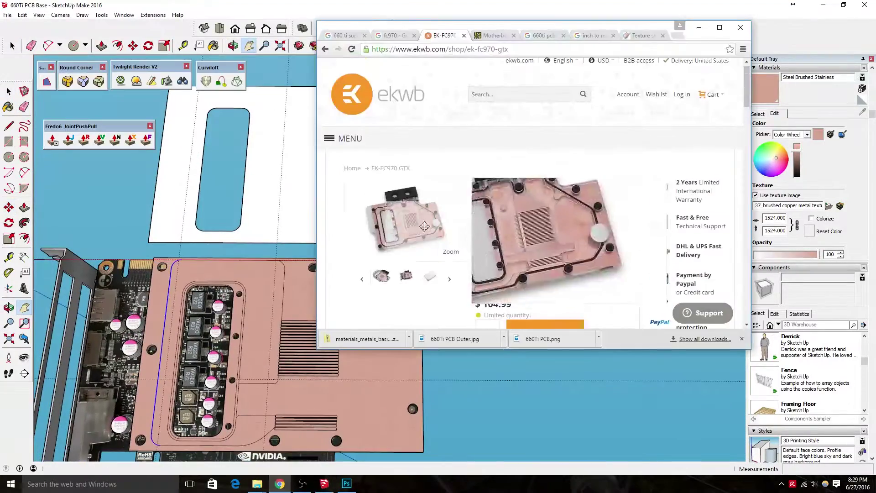
pyautogui.scroll(3, 249, 423)
pyautogui.moveTo(249, 424)
pyautogui.mouseDown(button='middle')
pyautogui.moveTo(324, 286)
pyautogui.moveTo(303, 333)
pyautogui.mouseUp(button='middle')
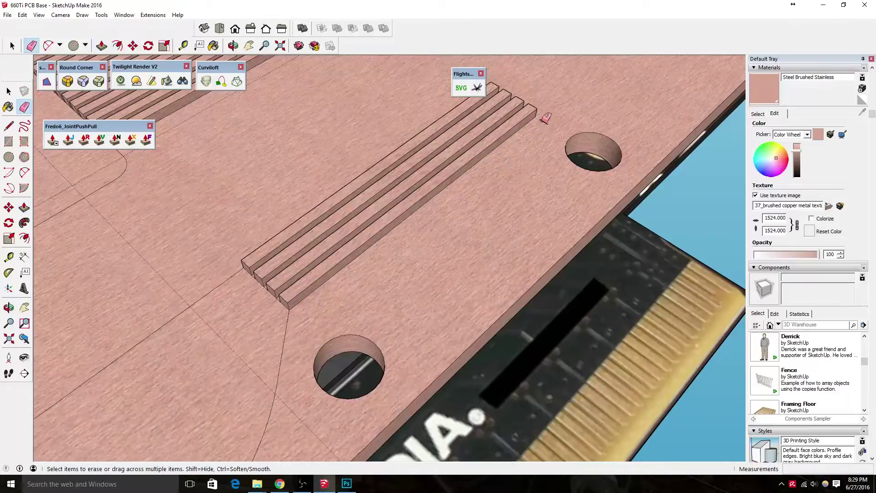
# Step: Start a diagonal line across the plate corner beside the black connectors
pyautogui.scroll(-5, 281, 435)
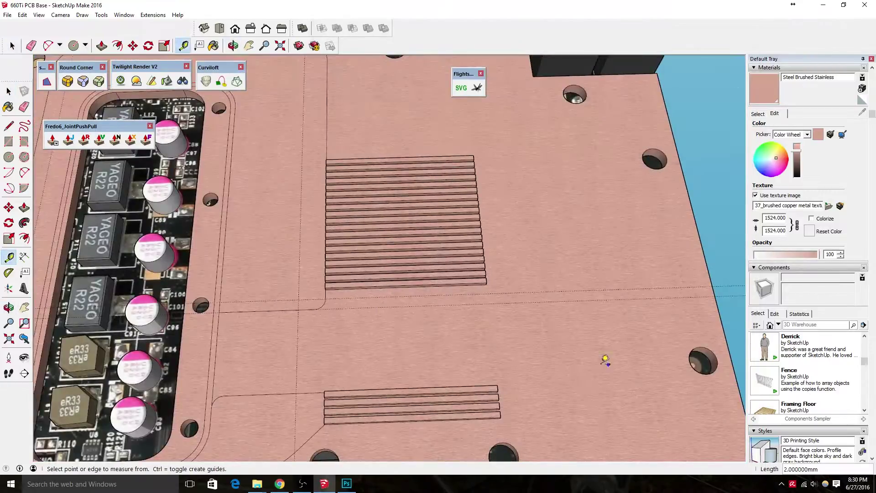
pyautogui.click(685, 182)
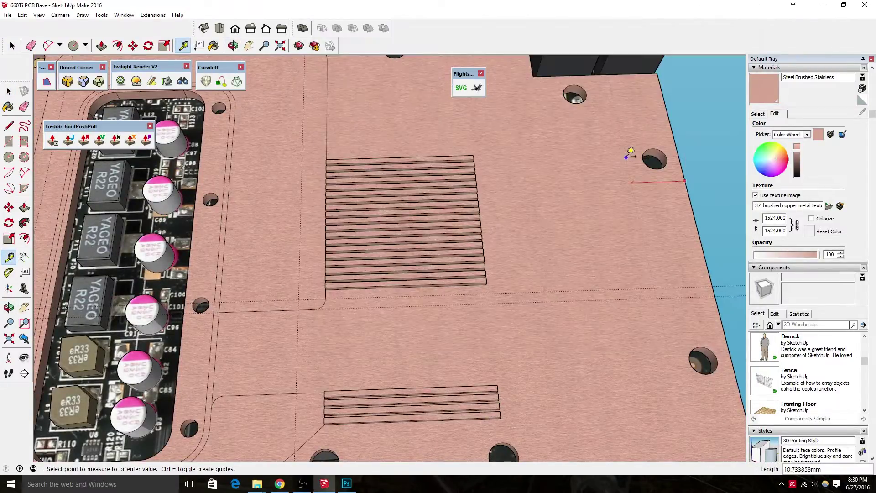
pyautogui.moveTo(602, 247)
pyautogui.mouseDown(button='middle')
pyautogui.moveTo(367, 342)
pyautogui.moveTo(668, 276)
pyautogui.mouseUp(button='middle')
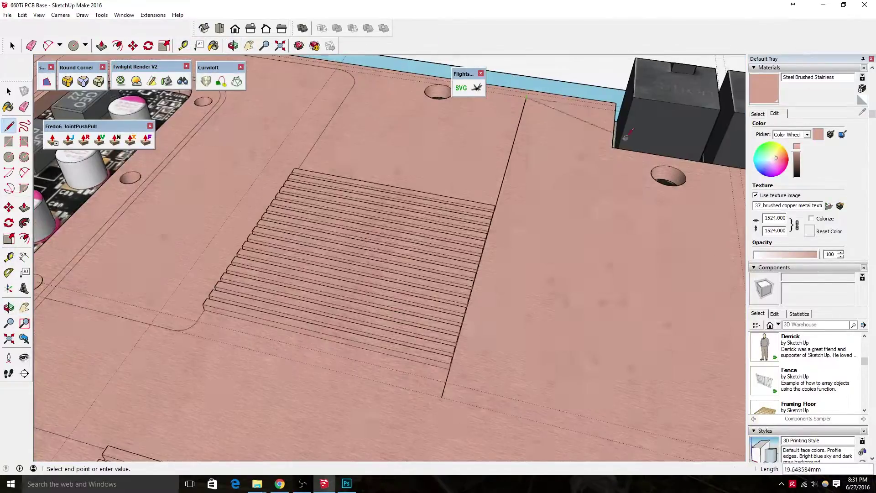
pyautogui.click(662, 365)
pyautogui.scroll(3, 661, 365)
# Step: Add a 2.5 mm guide from the plate edge and finish the diagonal line outlining the tapered strip
pyautogui.press('t')
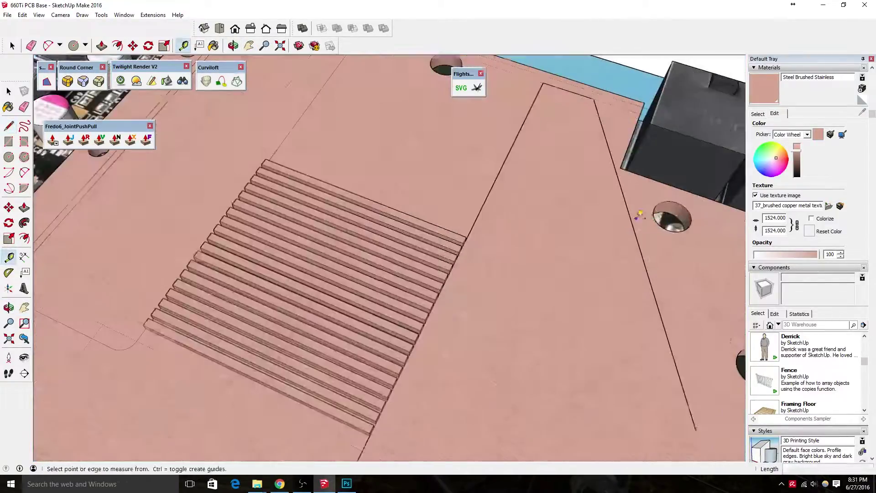
pyautogui.click(661, 241)
pyautogui.press('Return')
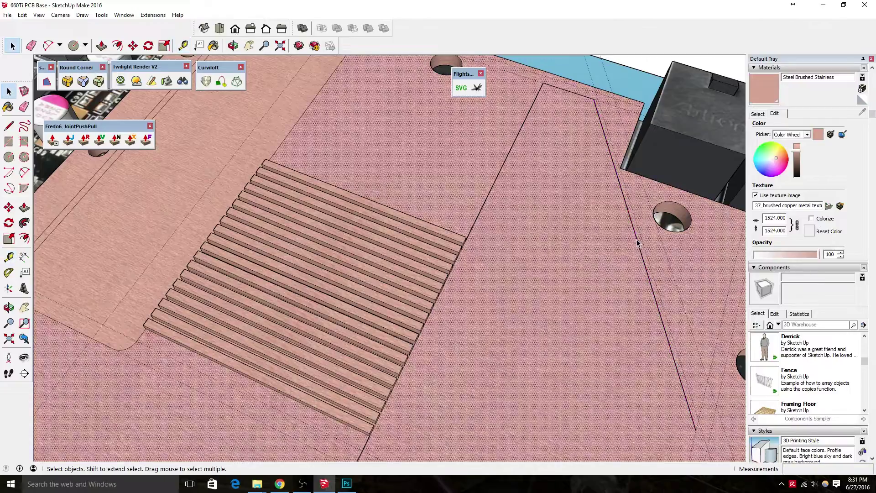
pyautogui.press('m')
pyautogui.moveTo(637, 244); pyautogui.dragTo(618, 264, button='middle')
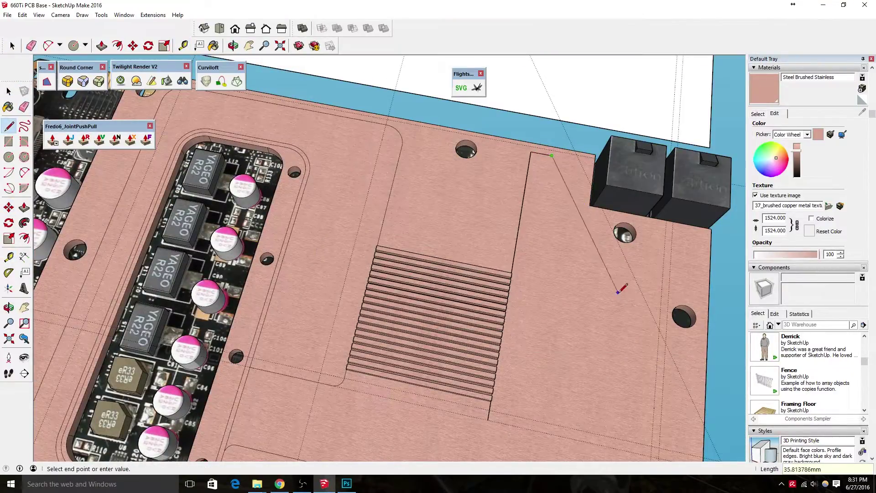
pyautogui.click(658, 340)
pyautogui.scroll(-2, 658, 340)
pyautogui.scroll(-2, 647, 296)
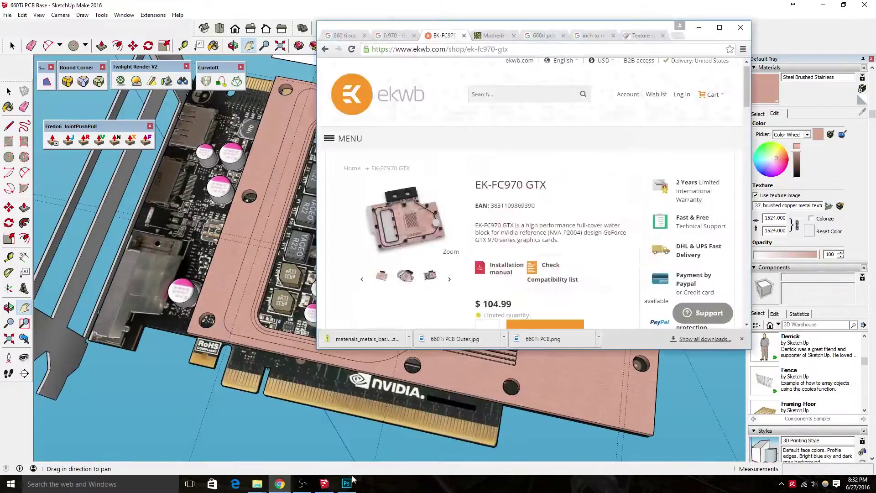
# Step: Compare against the EK-FC970 GTX reference page, then view the plate from low
pyautogui.scroll(3, 424, 327)
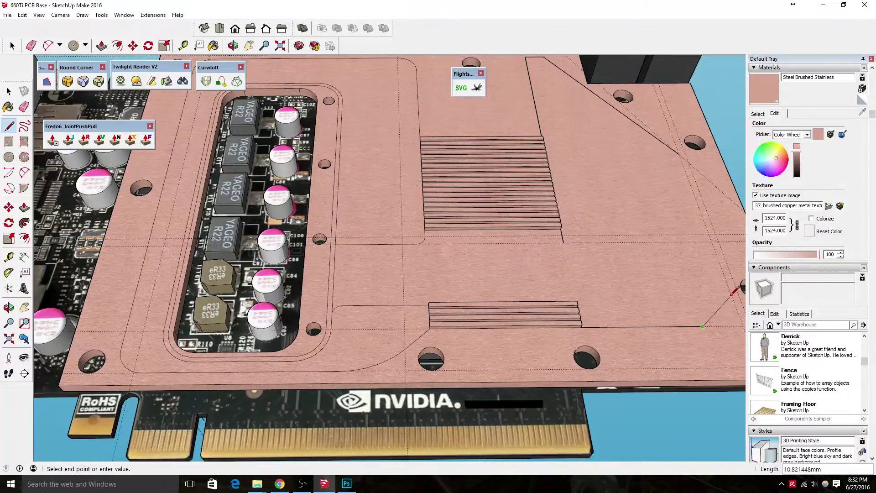
pyautogui.scroll(-3, 610, 356)
pyautogui.scroll(-2, 538, 289)
pyautogui.hotkey('alt', 'Tab')
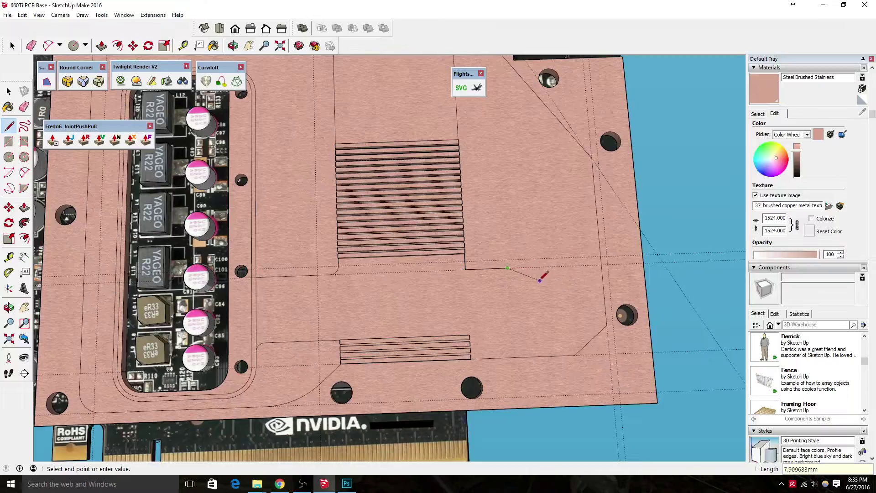
pyautogui.scroll(3, 540, 280)
pyautogui.moveTo(462, 318)
pyautogui.mouseDown(button='middle')
pyautogui.moveTo(502, 366)
pyautogui.moveTo(565, 267)
pyautogui.moveTo(444, 294)
pyautogui.mouseUp(button='middle')
# Step: Round the tapered strip's corner near the connectors with a two-point arc
pyautogui.press('t')
pyautogui.press('a')
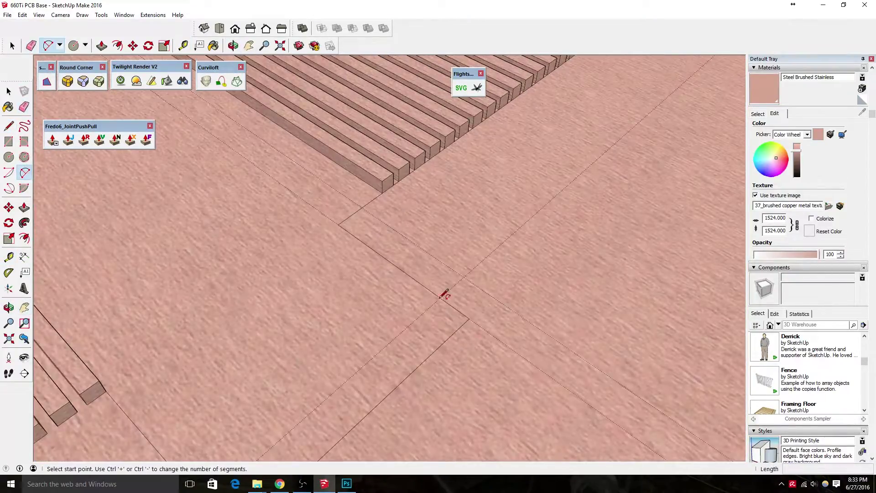
pyautogui.scroll(-5, 444, 293)
pyautogui.scroll(5, 502, 324)
pyautogui.scroll(-5, 502, 324)
pyautogui.press('t')
pyautogui.scroll(3, 545, 263)
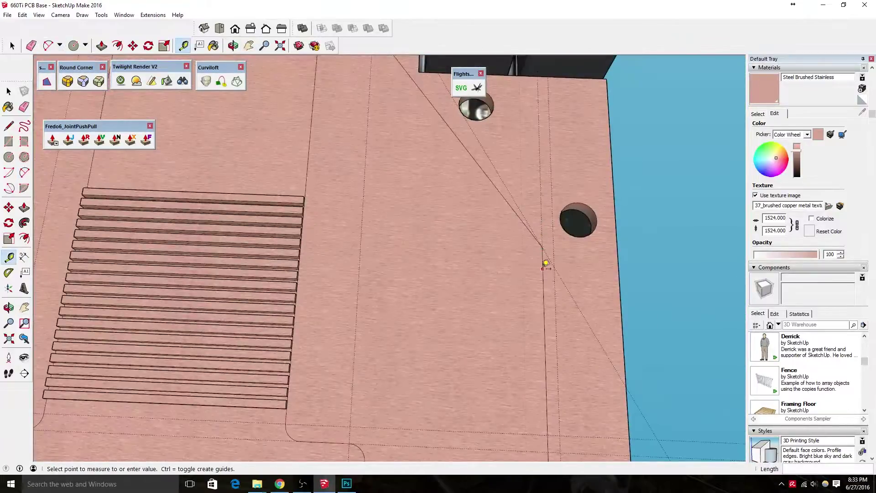
pyautogui.scroll(-5, 507, 199)
pyautogui.press('t')
pyautogui.scroll(5, 372, 221)
pyautogui.scroll(2, 560, 190)
pyautogui.press('a')
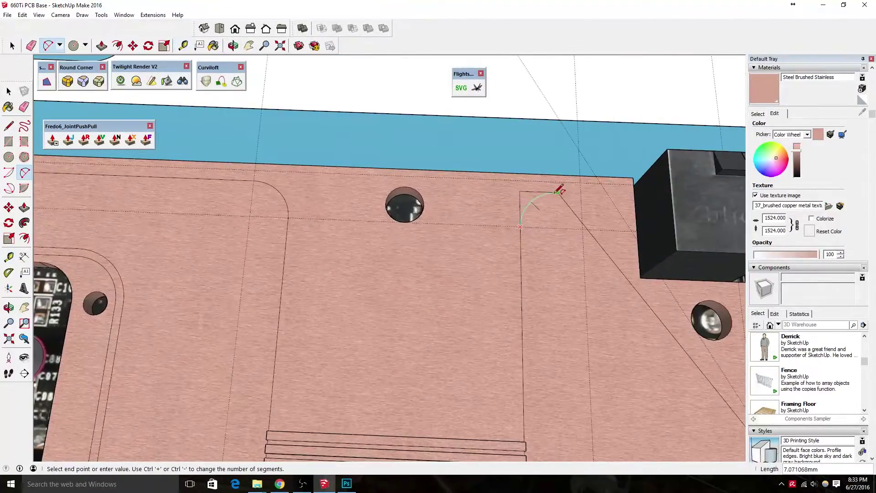
pyautogui.scroll(2, 565, 194)
pyautogui.press('Escape')
# Step: Measure and clean up the plate edges, then view the whole card
pyautogui.scroll(2, 565, 194)
pyautogui.scroll(1, 554, 204)
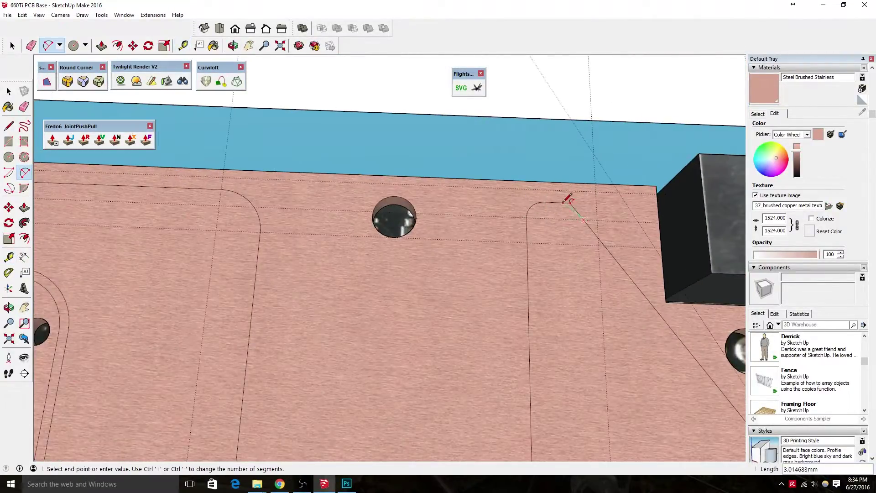
pyautogui.scroll(-5, 567, 200)
pyautogui.press('t')
pyautogui.scroll(5, 661, 327)
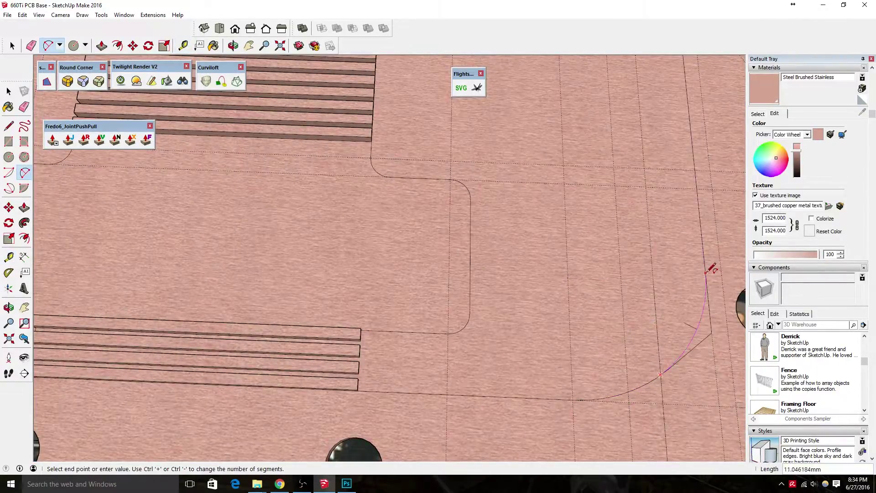
pyautogui.press('e')
pyautogui.scroll(-5, 664, 371)
pyautogui.moveTo(498, 186); pyautogui.dragTo(527, 332, button='middle')
# Step: Check the reference page, then tilt the board to show the plate's top edge
pyautogui.hotkey('alt', 'Tab')
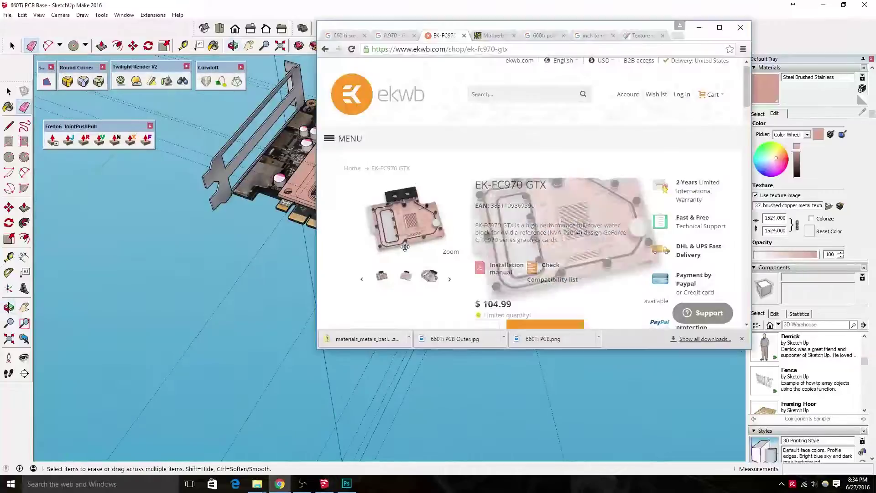
pyautogui.hotkey('alt', 'Tab')
pyautogui.hotkey('alt', 'Tab')
pyautogui.scroll(5, 354, 327)
pyautogui.press('p')
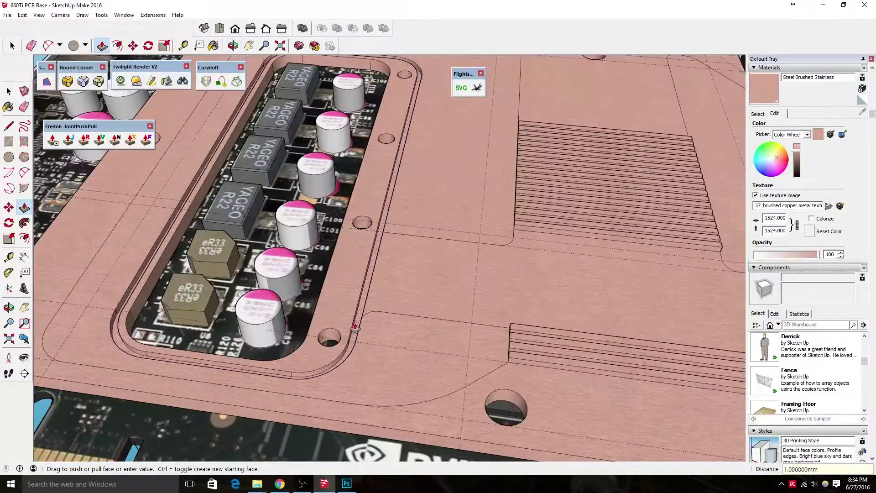
pyautogui.scroll(-5, 354, 327)
pyautogui.moveTo(355, 327); pyautogui.dragTo(313, 334, button='middle')
pyautogui.press('space')
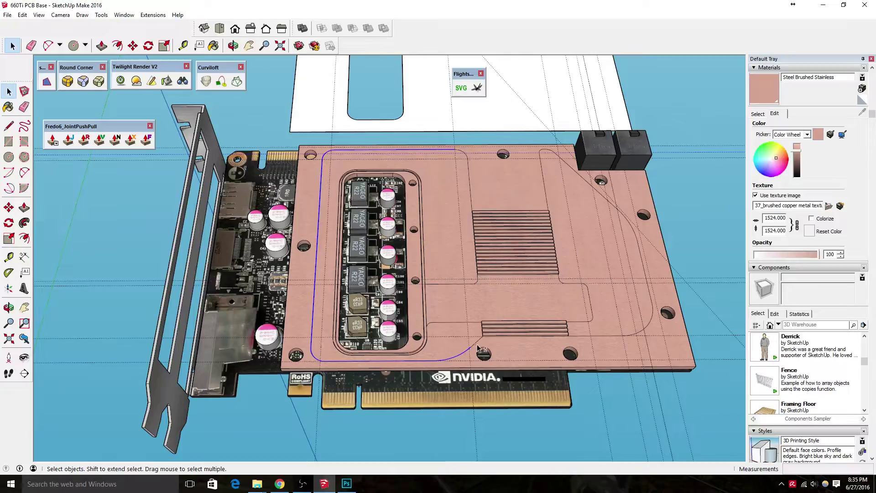
pyautogui.scroll(2, 478, 349)
pyautogui.scroll(2, 693, 331)
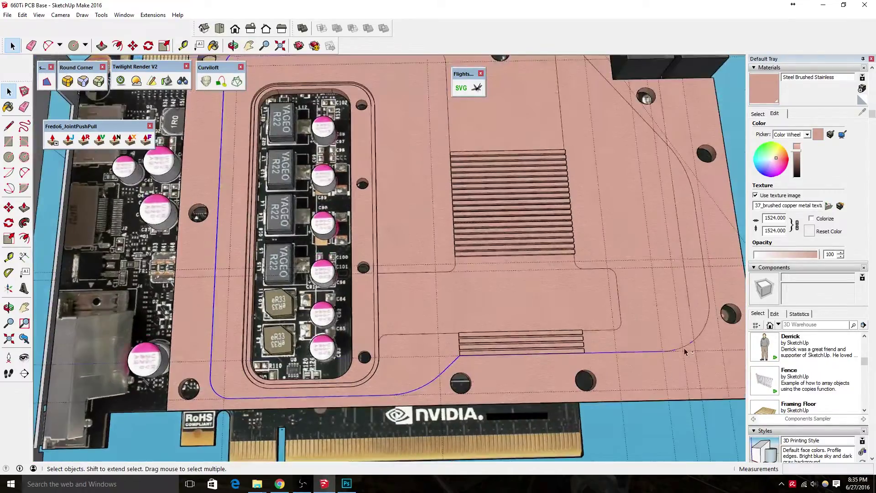
pyautogui.moveTo(620, 363); pyautogui.dragTo(497, 340, button='middle')
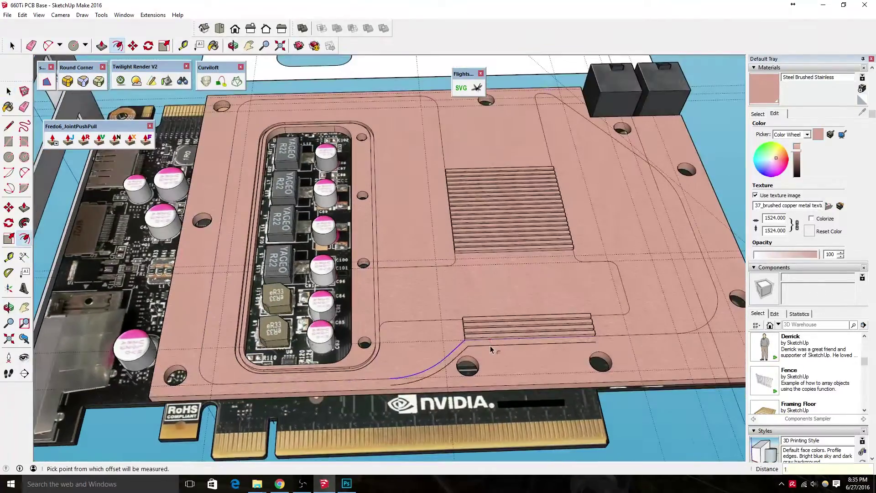
# Step: Offset the outline around the top-edge screw hole into a ring
pyautogui.press('f')
pyautogui.click(205, 384)
pyautogui.scroll(5, 214, 196)
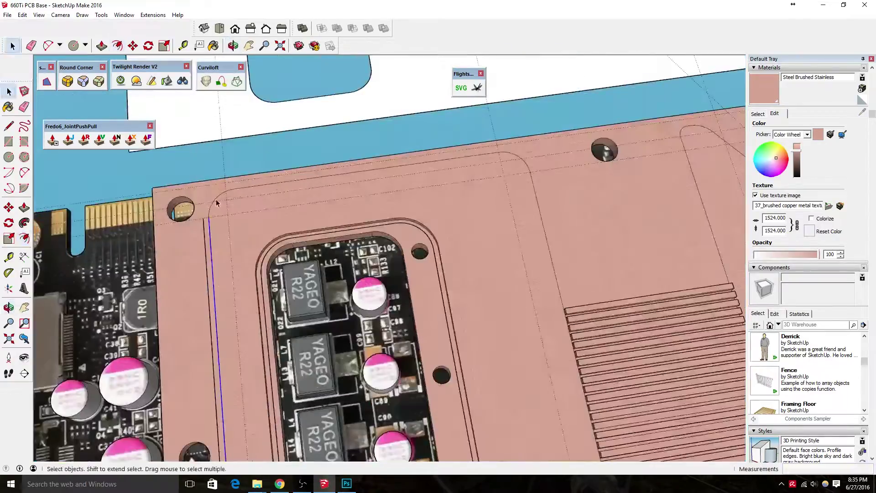
pyautogui.click(279, 484)
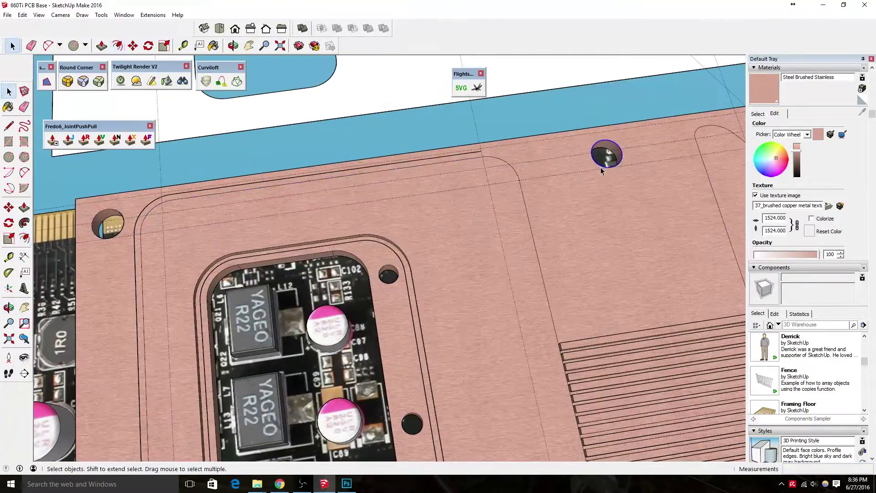
pyautogui.keyDown('shift'); pyautogui.moveTo(562, 234); pyautogui.dragTo(452, 260, button='middle'); pyautogui.keyUp('shift')
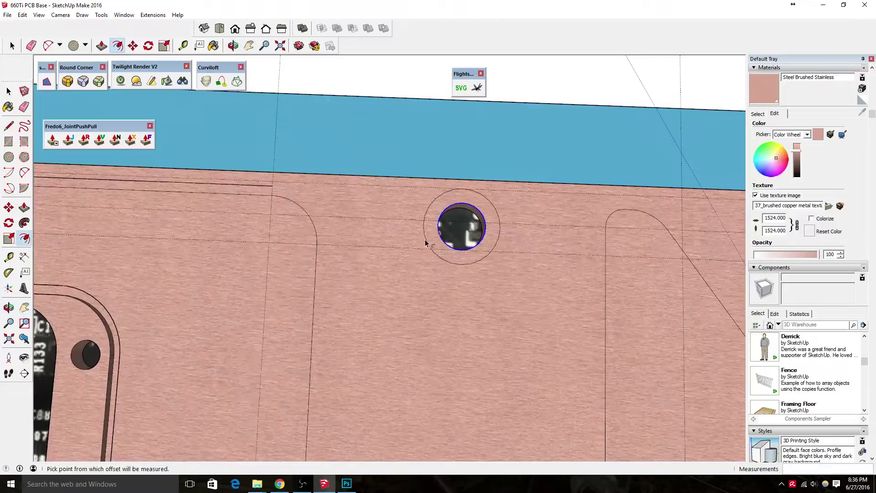
pyautogui.scroll(2, 435, 191)
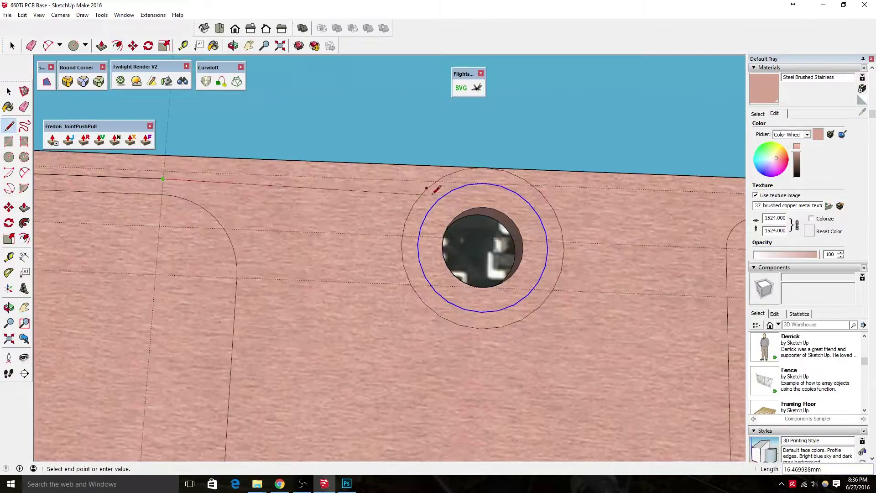
pyautogui.press('e')
pyautogui.scroll(-5, 611, 260)
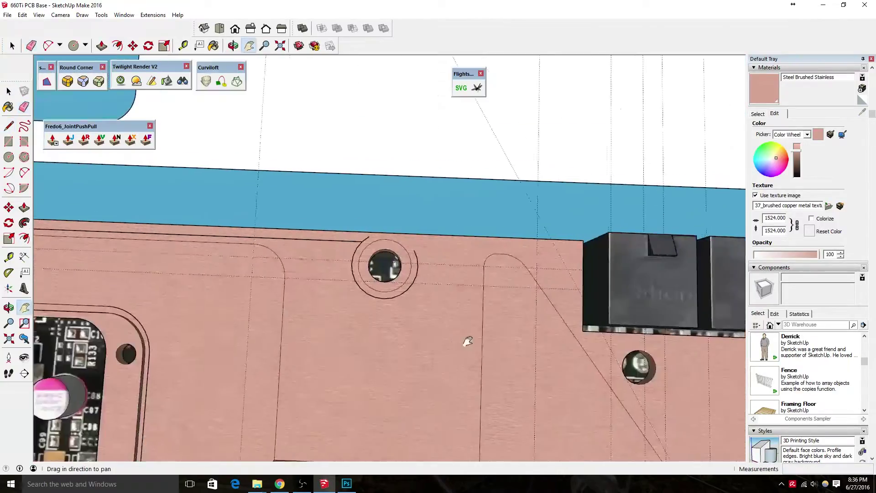
pyautogui.press('space')
pyautogui.scroll(5, 352, 247)
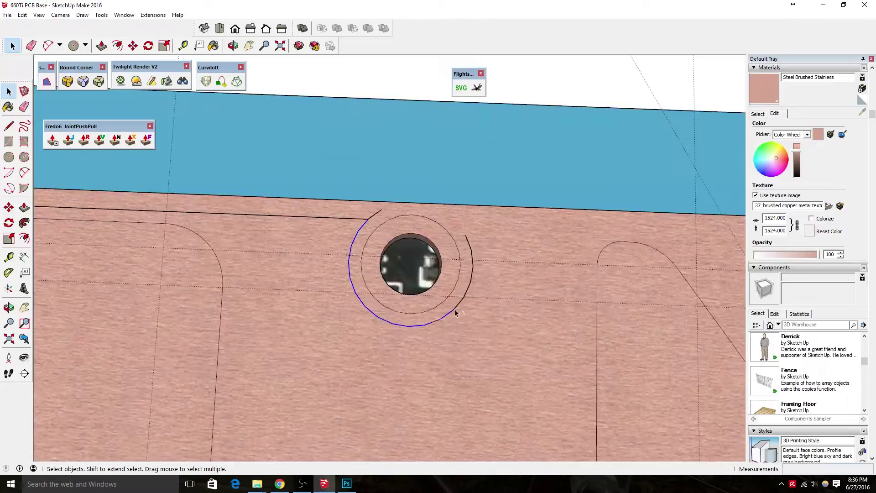
pyautogui.press('f')
pyautogui.click(471, 251)
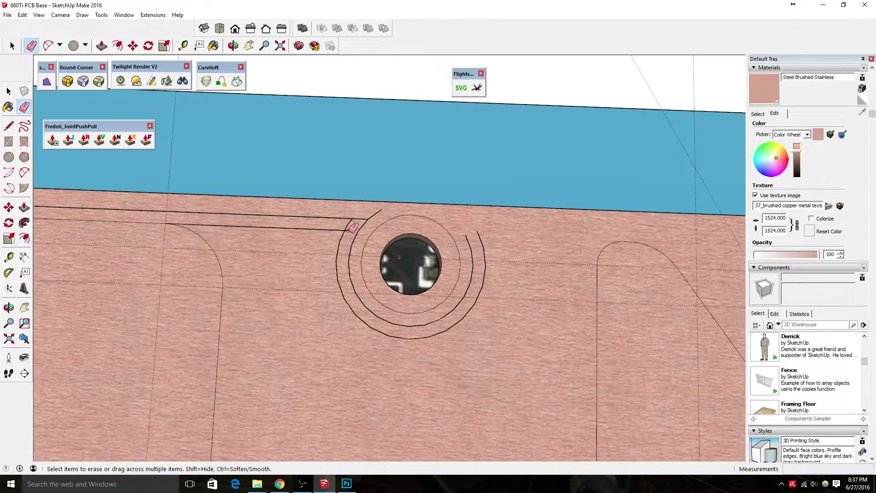
# Step: Erase the stray edge beside the hole and draw the outer offset curve
pyautogui.press('a')
pyautogui.click(293, 229)
pyautogui.scroll(-2, 340, 214)
pyautogui.press('t')
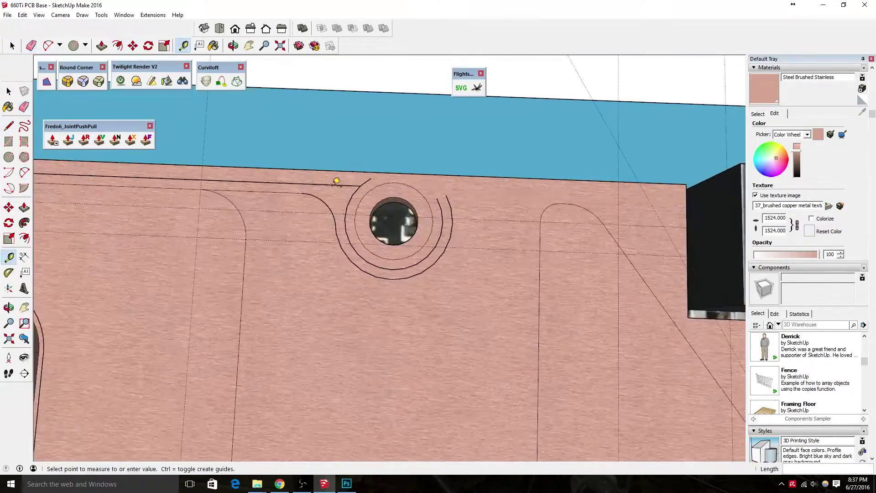
pyautogui.scroll(2, 474, 213)
pyautogui.click(430, 194)
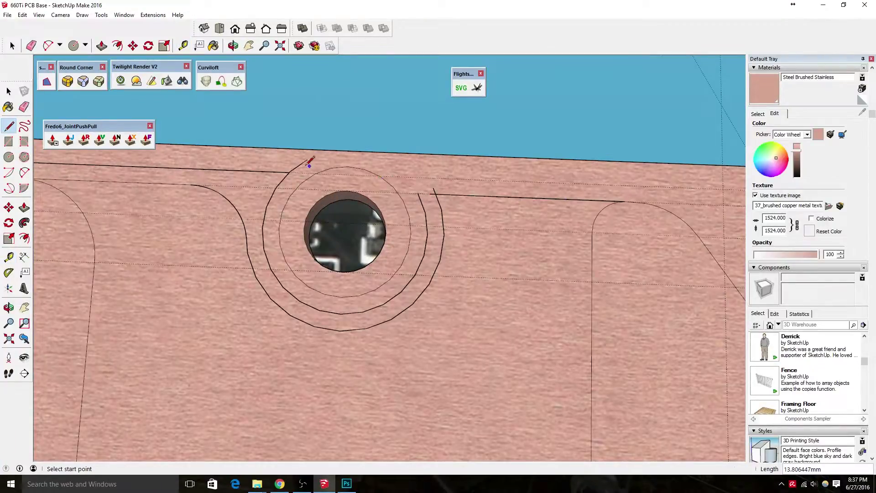
pyautogui.scroll(-3, 268, 204)
pyautogui.scroll(4, 348, 164)
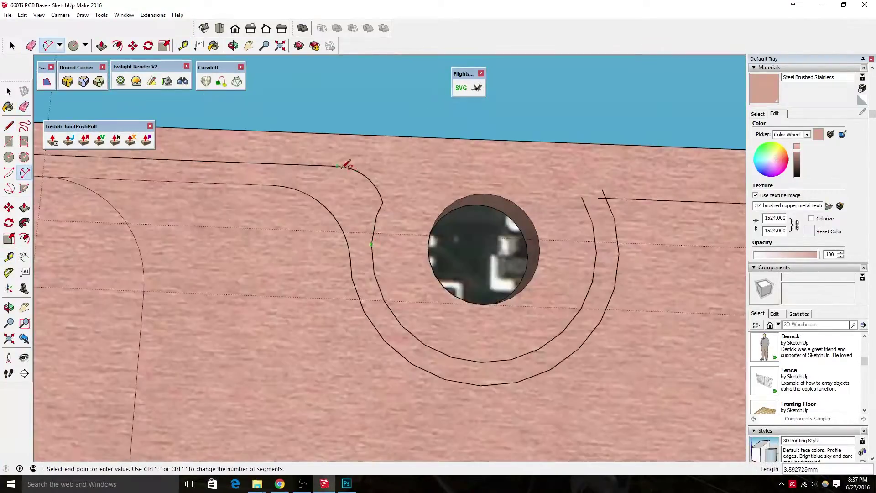
pyautogui.click(375, 223)
# Step: Round the corner joining the hole outline to the plate's straight edge with two-point arcs
pyautogui.press('e')
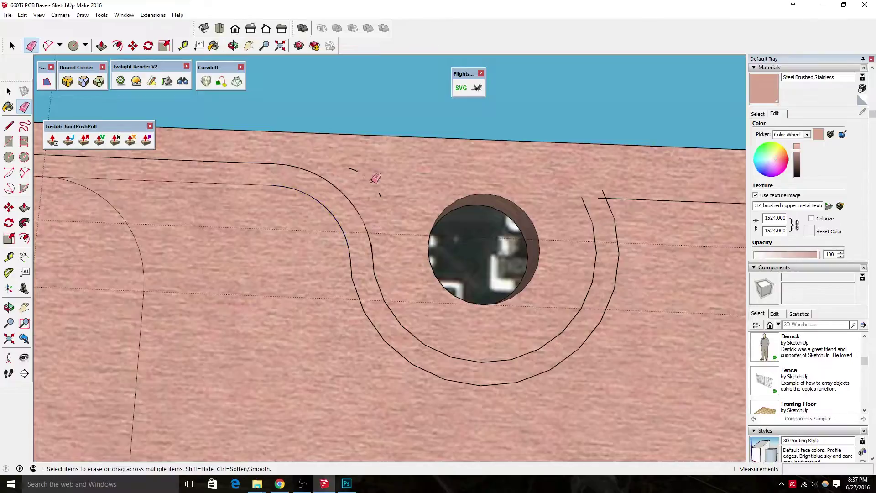
pyautogui.scroll(2, 372, 214)
pyautogui.scroll(-4, 332, 299)
pyautogui.scroll(2, 479, 280)
pyautogui.press('a')
pyautogui.click(479, 283)
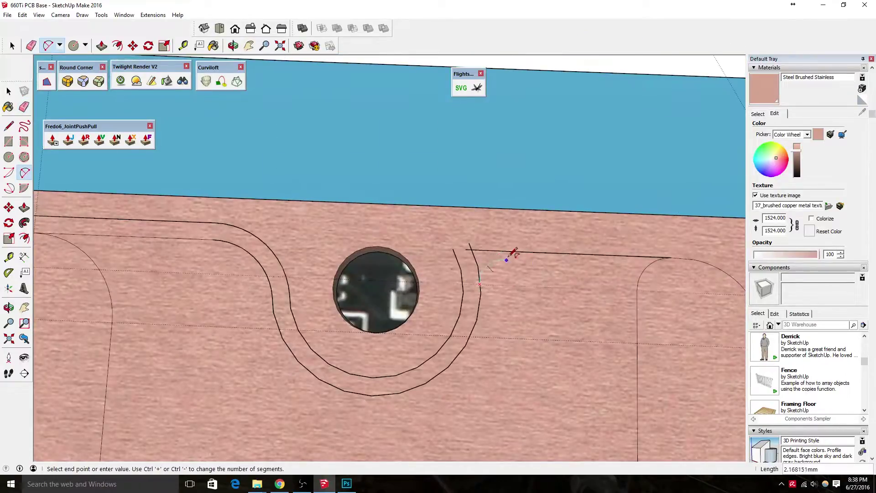
pyautogui.click(511, 253)
pyautogui.scroll(2, 488, 265)
pyautogui.press('space')
pyautogui.scroll(3, 461, 286)
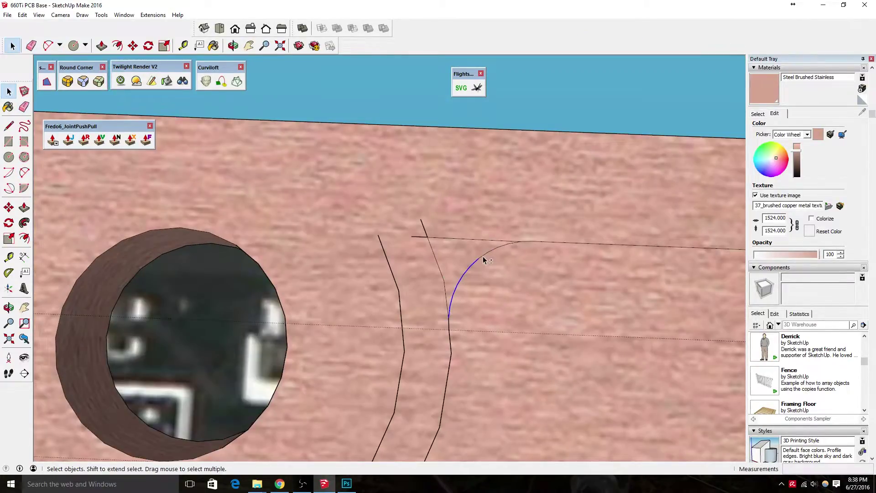
pyautogui.keyDown('shift'); pyautogui.click(507, 246); pyautogui.keyUp('shift')
pyautogui.press('space')
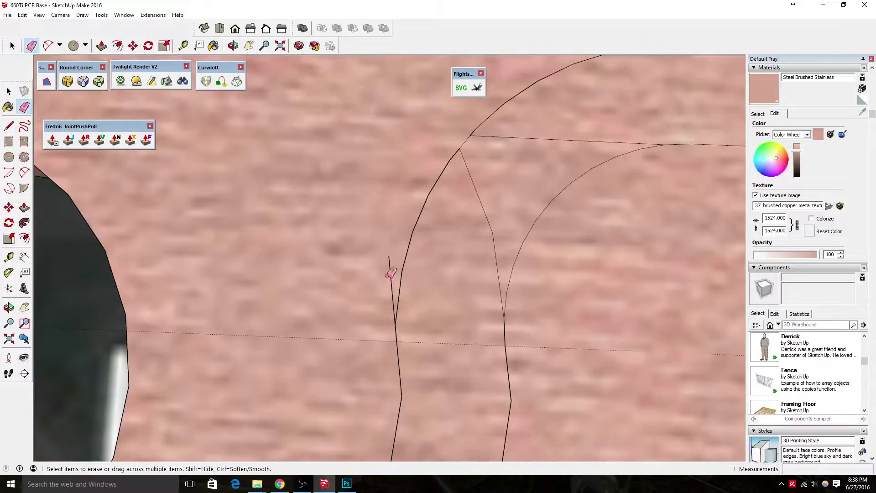
# Step: Zoom out to the whole board and erase stray edges
pyautogui.scroll(-3, 410, 273)
pyautogui.scroll(-3, 302, 286)
pyautogui.scroll(3, 302, 286)
pyautogui.press('l')
pyautogui.scroll(-2, 302, 274)
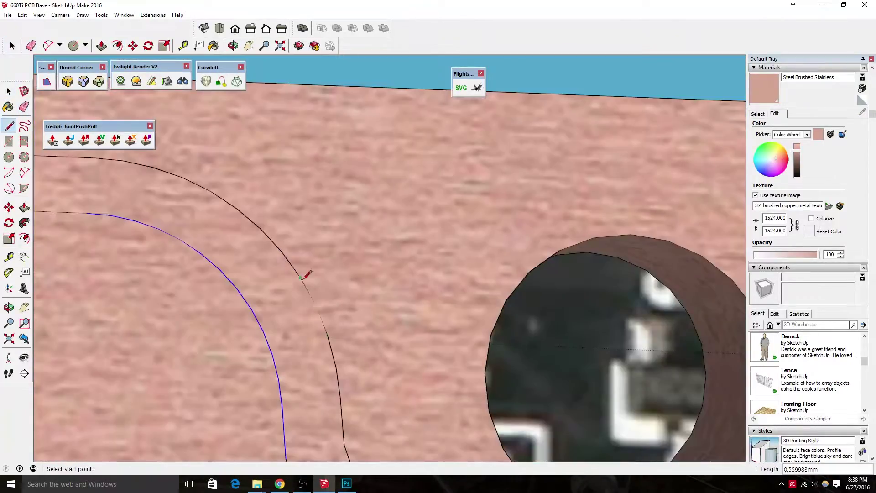
pyautogui.scroll(-3, 329, 308)
pyautogui.scroll(-5, 328, 308)
pyautogui.keyDown('shift'); pyautogui.moveTo(328, 309); pyautogui.dragTo(406, 379, button='middle'); pyautogui.keyUp('shift')
pyautogui.scroll(5, 406, 379)
pyautogui.press('e')
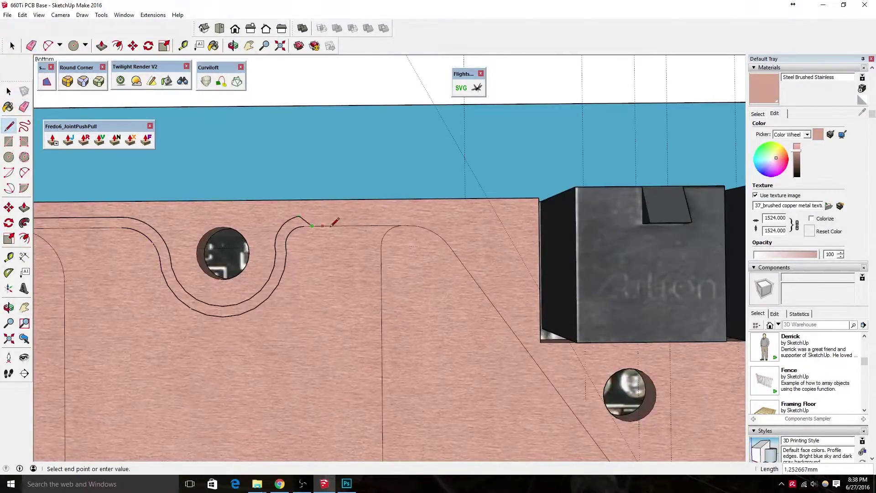
pyautogui.scroll(-3, 341, 252)
# Step: Zoom in on the copper plate's right side and measure distances with the Tape Measure
pyautogui.scroll(3, 302, 385)
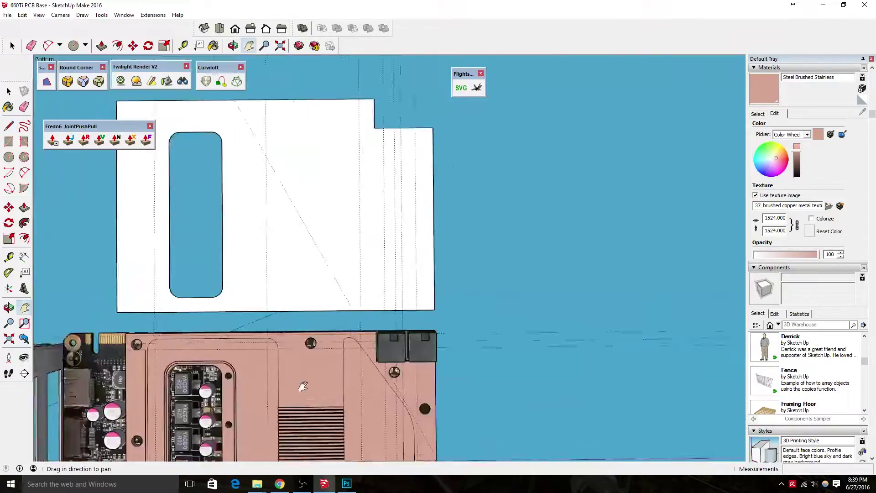
pyautogui.press('space')
pyautogui.scroll(2, 436, 356)
pyautogui.press('t')
pyautogui.scroll(2, 456, 315)
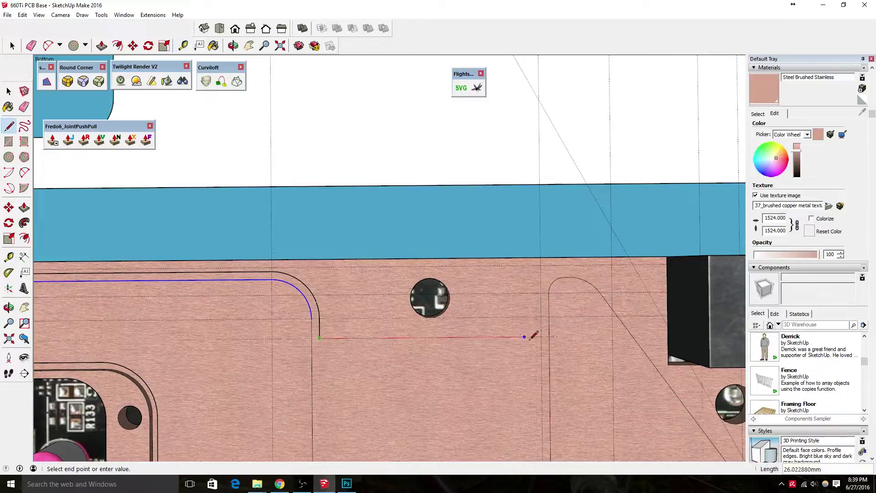
pyautogui.scroll(2, 540, 303)
# Step: Offset the plate's right-side curve inward, checking the spacing with the Tape Measure
pyautogui.press('f')
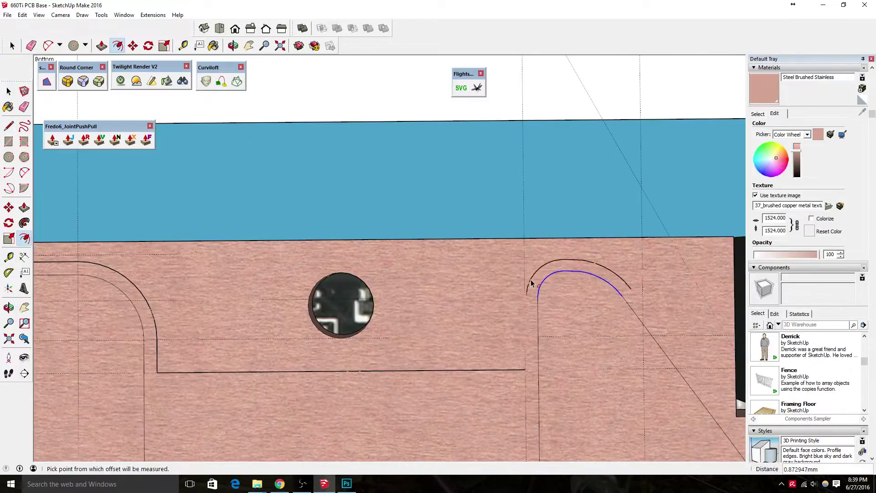
pyautogui.scroll(-2, 509, 369)
pyautogui.press('t')
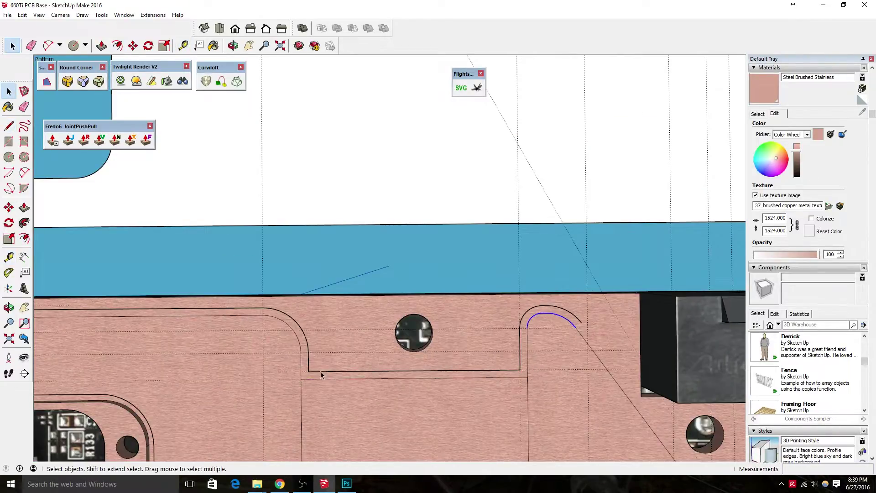
pyautogui.scroll(3, 588, 319)
pyautogui.scroll(-2, 588, 365)
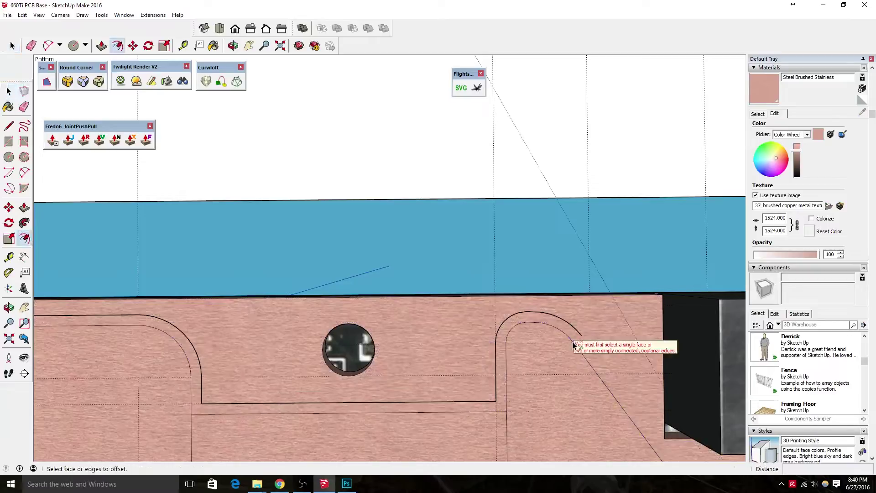
pyautogui.click(580, 350)
pyautogui.scroll(-3, 509, 306)
pyautogui.scroll(3, 203, 175)
pyautogui.scroll(3, 338, 151)
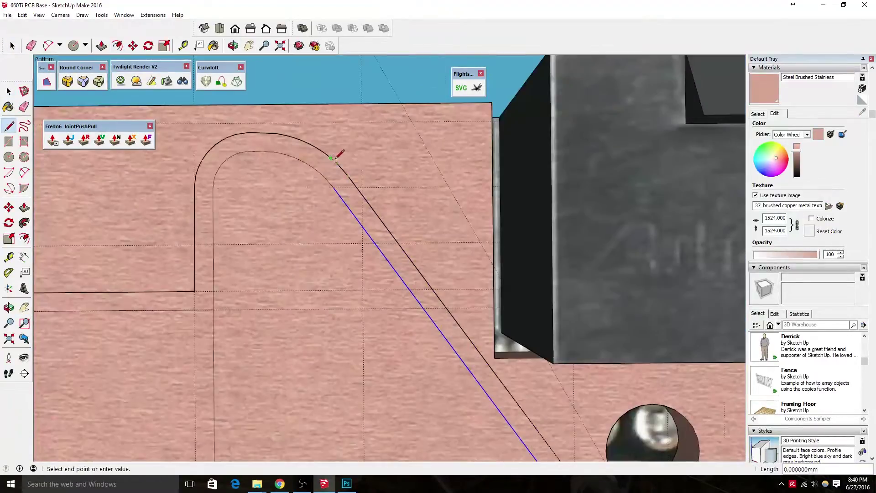
pyautogui.scroll(3, 358, 219)
# Step: Re-measure the inward spacing along the right side, then cancel back to selection
pyautogui.press('space')
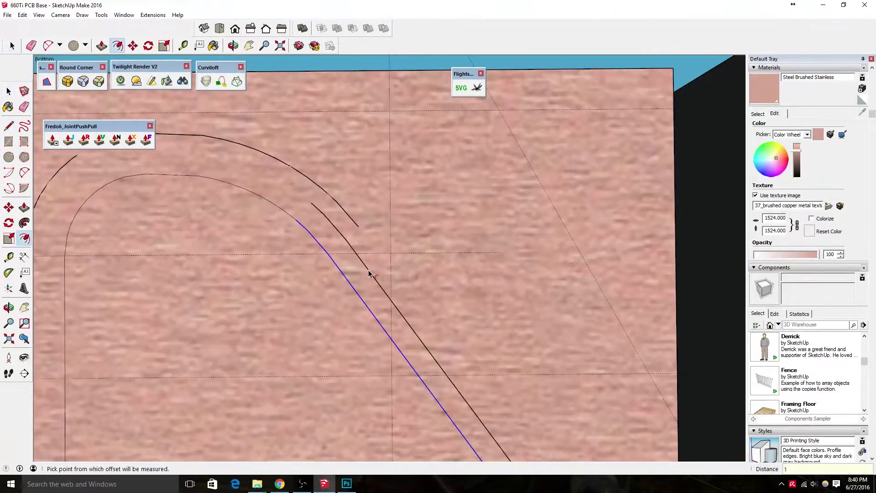
pyautogui.scroll(-3, 370, 274)
pyautogui.press('t')
pyautogui.scroll(-3, 528, 254)
pyautogui.scroll(3, 465, 225)
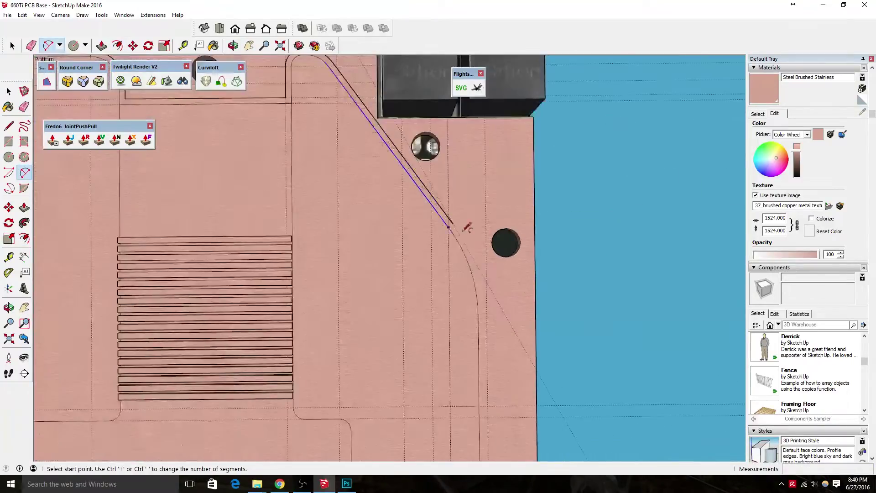
pyautogui.press('space')
pyautogui.scroll(2, 416, 184)
pyautogui.scroll(-3, 456, 274)
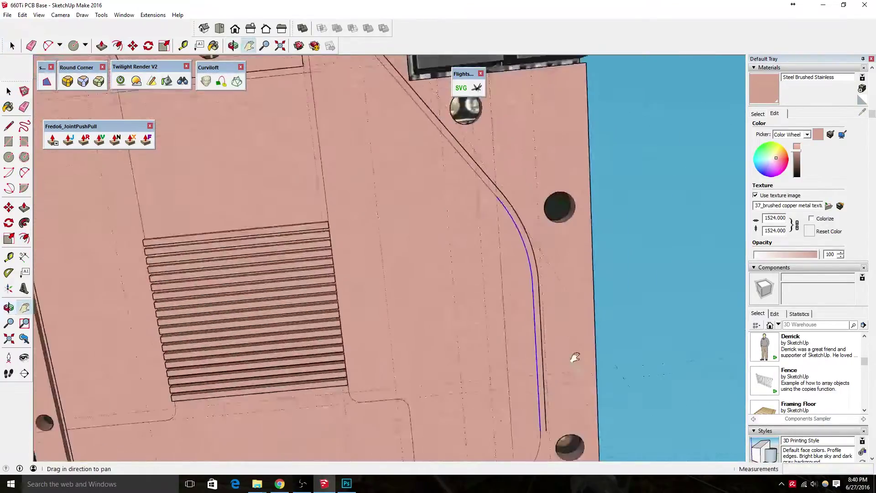
pyautogui.scroll(4, 504, 235)
pyautogui.press('space')
# Step: Offset the right-side curve and lower-right corner arc inward as parallel copies
pyautogui.click(507, 233)
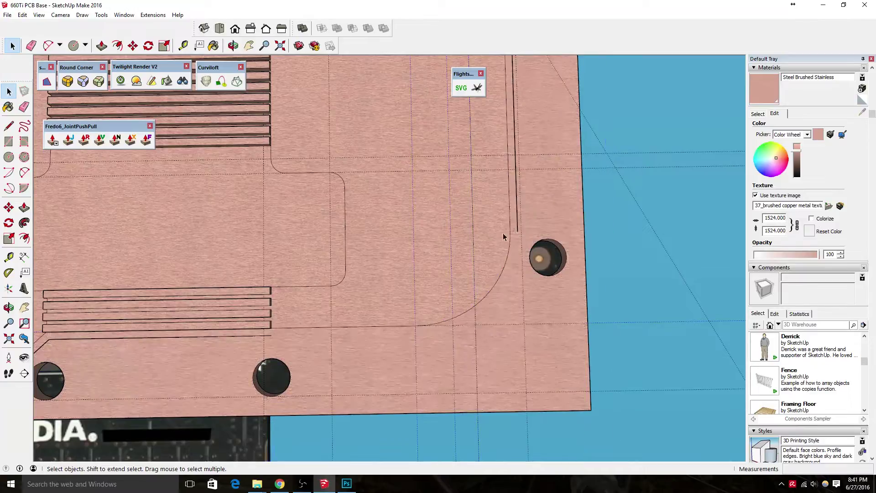
pyautogui.click(486, 274)
pyautogui.scroll(2, 457, 338)
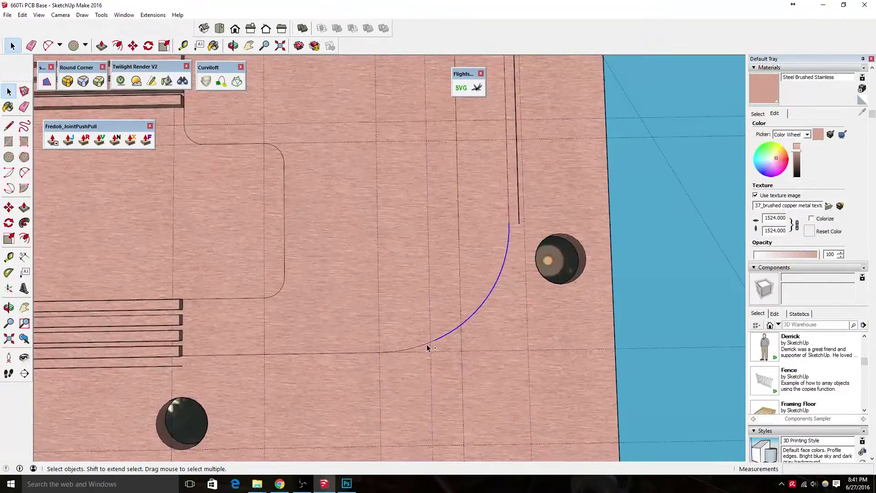
pyautogui.scroll(2, 427, 347)
pyautogui.scroll(-3, 333, 374)
pyautogui.press('f')
pyautogui.scroll(1, 501, 333)
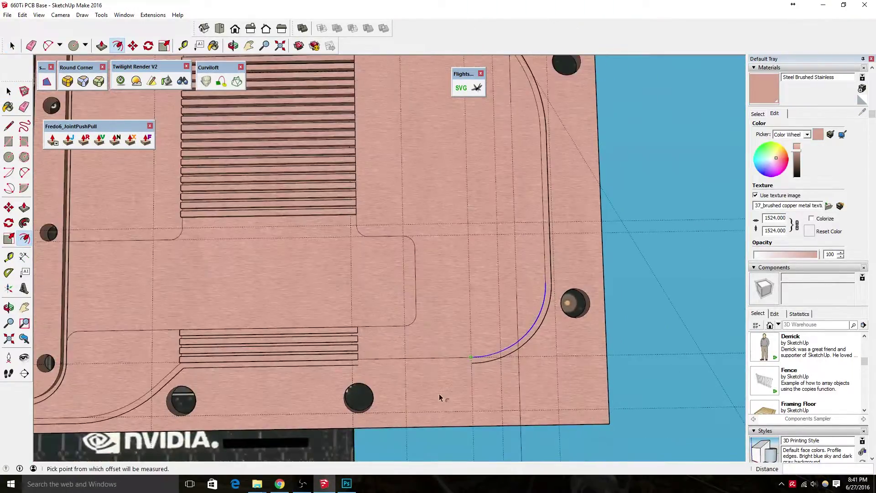
pyautogui.press('a')
pyautogui.scroll(-5, 499, 373)
pyautogui.scroll(4, 547, 388)
# Step: Orbit and zoom around the copper plate to inspect its curved corner edge
pyautogui.scroll(3, 561, 319)
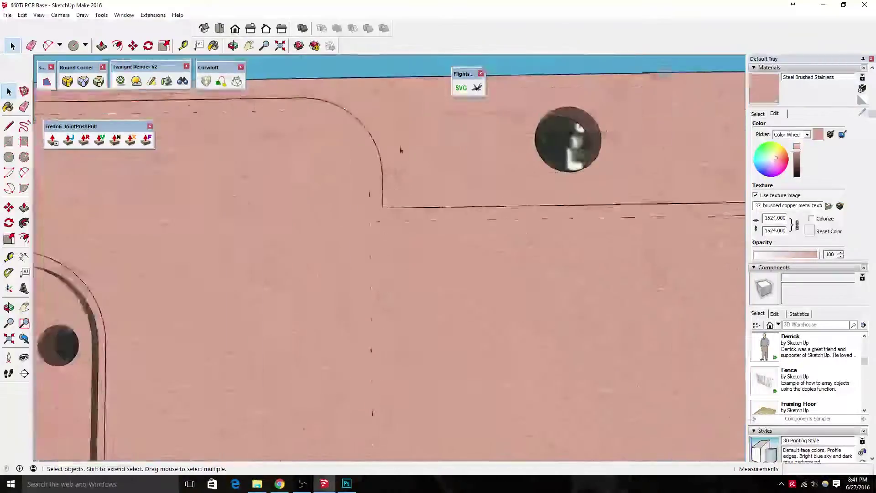
pyautogui.scroll(-4, 577, 279)
pyautogui.press('space')
pyautogui.moveTo(578, 279); pyautogui.dragTo(362, 375, button='middle')
pyautogui.scroll(5, 361, 375)
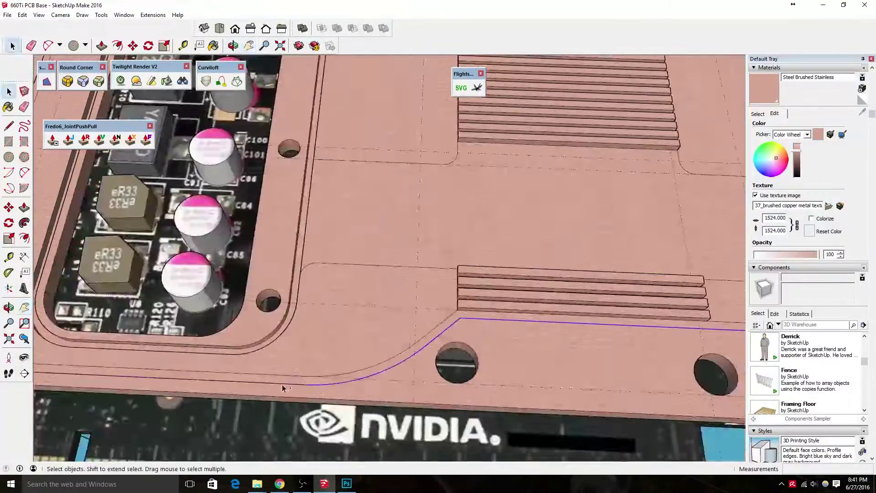
pyautogui.keyDown('shift'); pyautogui.moveTo(96, 402); pyautogui.dragTo(196, 325, button='middle'); pyautogui.keyUp('shift')
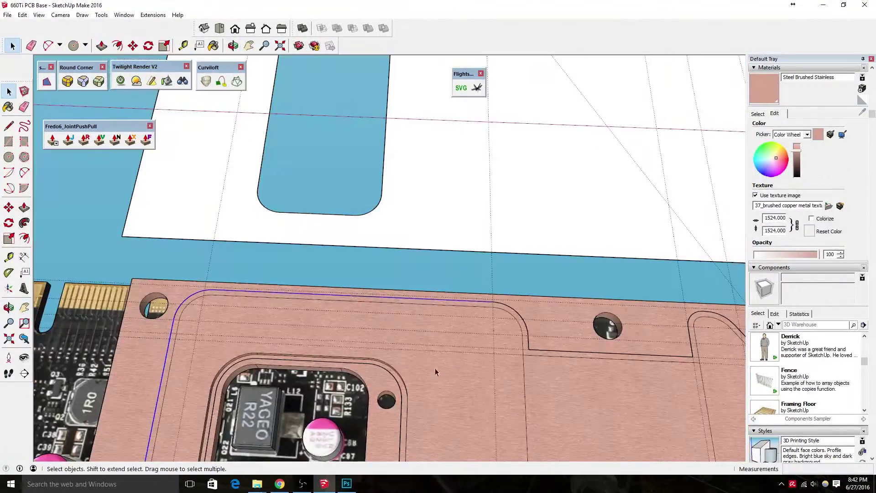
pyautogui.keyDown('shift'); pyautogui.moveTo(435, 371); pyautogui.dragTo(383, 352, button='middle'); pyautogui.keyUp('shift')
pyautogui.scroll(8, 356, 322)
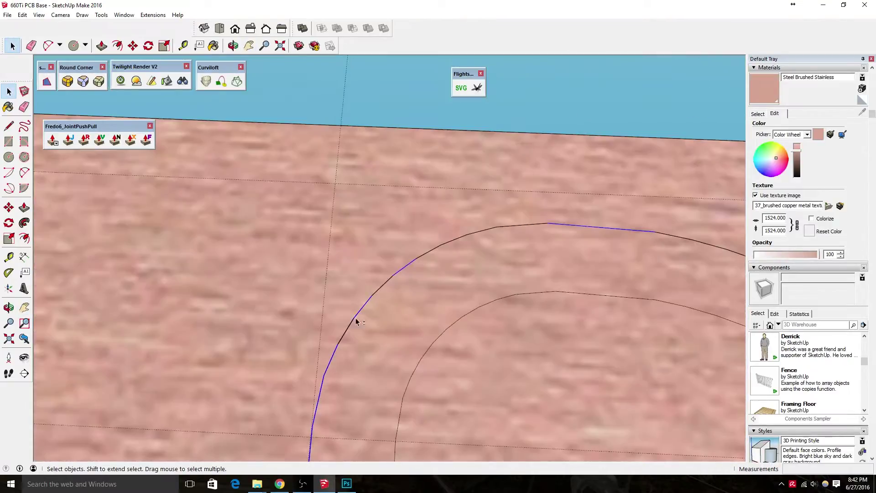
pyautogui.keyDown('shift'); pyautogui.moveTo(564, 288); pyautogui.dragTo(436, 249, button='middle'); pyautogui.keyUp('shift')
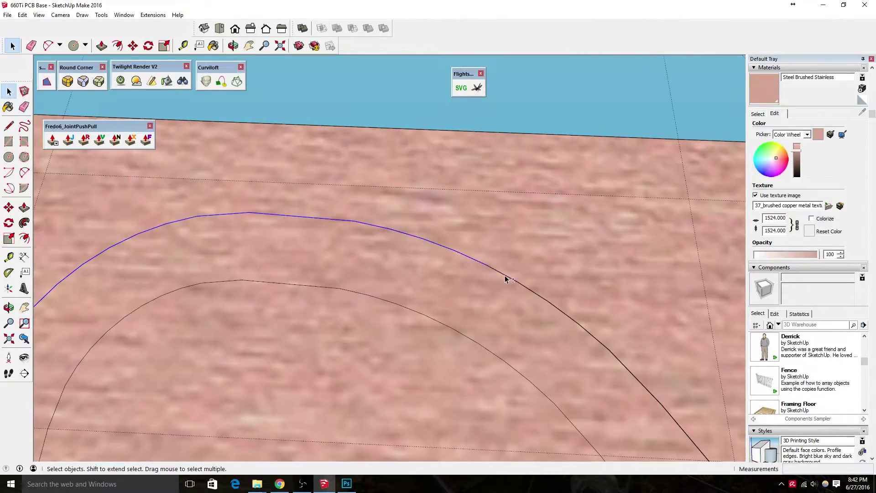
pyautogui.moveTo(505, 278)
pyautogui.keyDown('shift'); pyautogui.mouseDown(button='middle')
pyautogui.moveTo(524, 336)
pyautogui.moveTo(465, 297)
pyautogui.mouseUp(button='middle'); pyautogui.keyUp('shift')
pyautogui.scroll(-5, 465, 297)
pyautogui.keyDown('shift'); pyautogui.moveTo(371, 313); pyautogui.dragTo(416, 200, button='middle'); pyautogui.keyUp('shift')
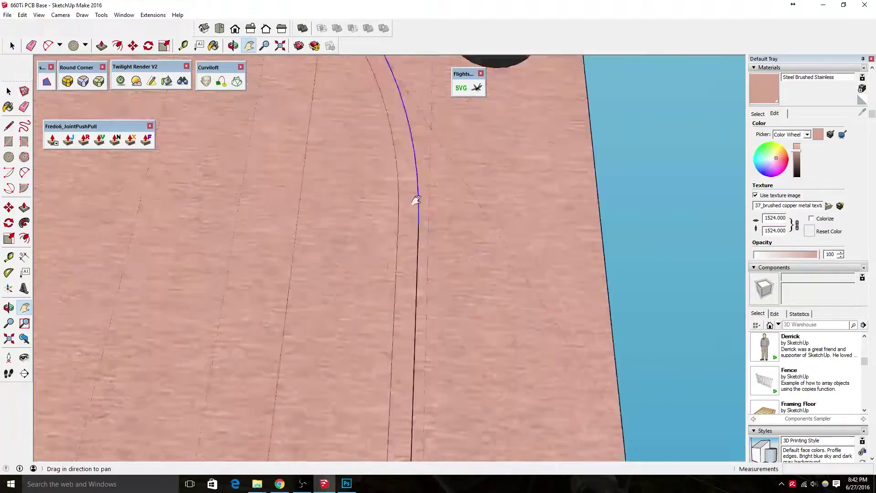
pyautogui.scroll(-3, 416, 201)
pyautogui.scroll(6, 352, 226)
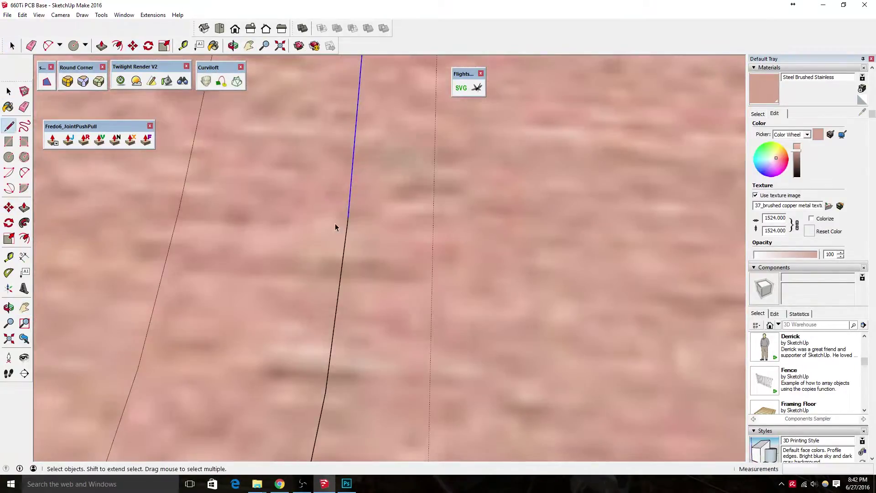
pyautogui.scroll(-3, 335, 226)
pyautogui.scroll(-2, 255, 413)
pyautogui.scroll(-2, 293, 376)
pyautogui.scroll(2, 393, 391)
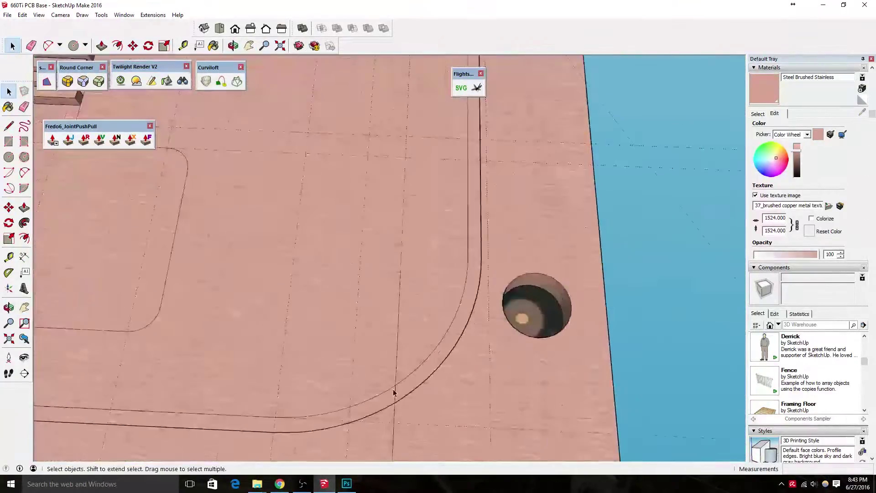
pyautogui.scroll(-2, 393, 392)
pyautogui.scroll(1, 434, 414)
pyautogui.keyDown('shift'); pyautogui.moveTo(434, 414); pyautogui.dragTo(413, 241, button='middle'); pyautogui.keyUp('shift')
pyautogui.scroll(-3, 380, 265)
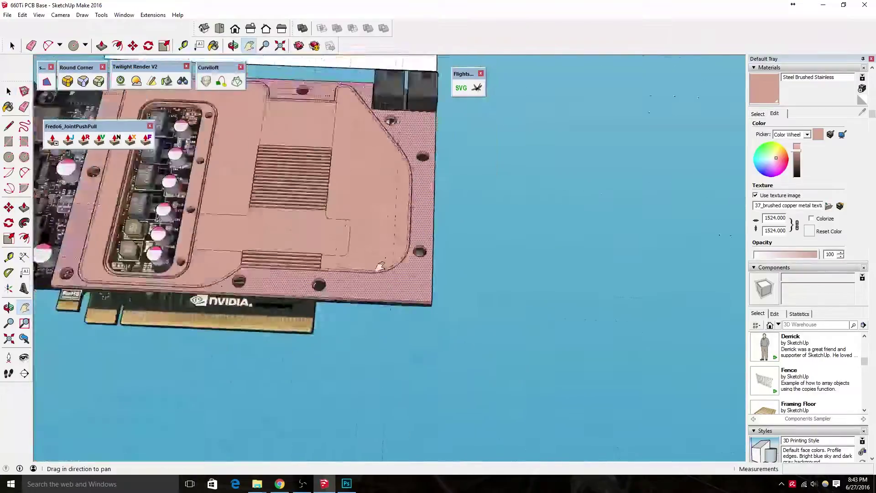
pyautogui.scroll(-2, 380, 266)
pyautogui.scroll(5, 442, 364)
pyautogui.scroll(-4, 329, 228)
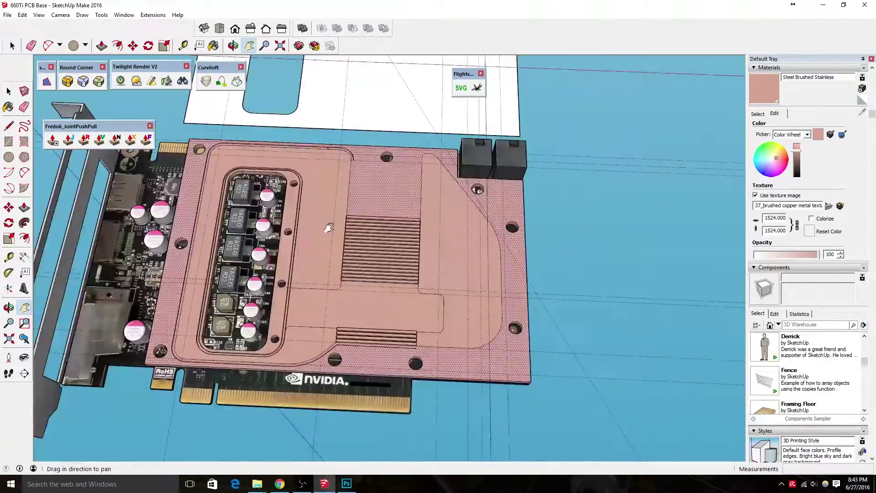
pyautogui.scroll(4, 329, 228)
pyautogui.scroll(-4, 329, 228)
pyautogui.scroll(4, 410, 342)
pyautogui.scroll(2, 439, 366)
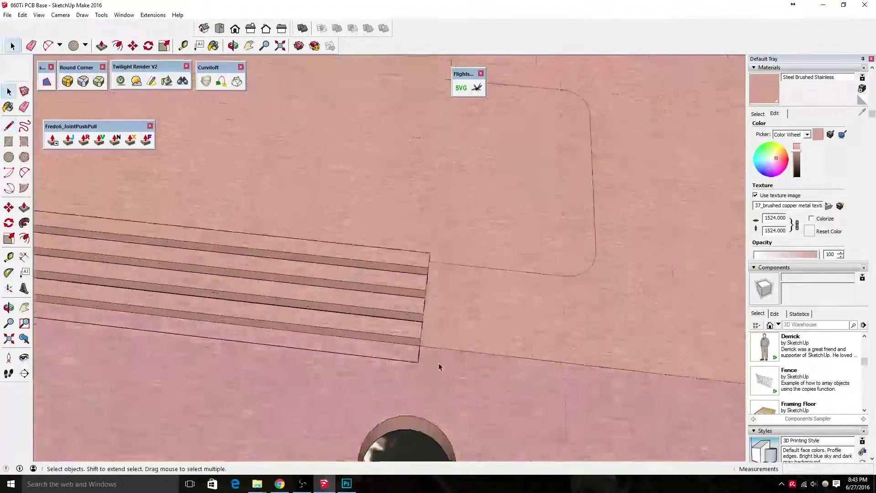
pyautogui.scroll(-2, 439, 366)
pyautogui.scroll(-3, 347, 322)
pyautogui.scroll(2, 313, 332)
pyautogui.scroll(2, 244, 372)
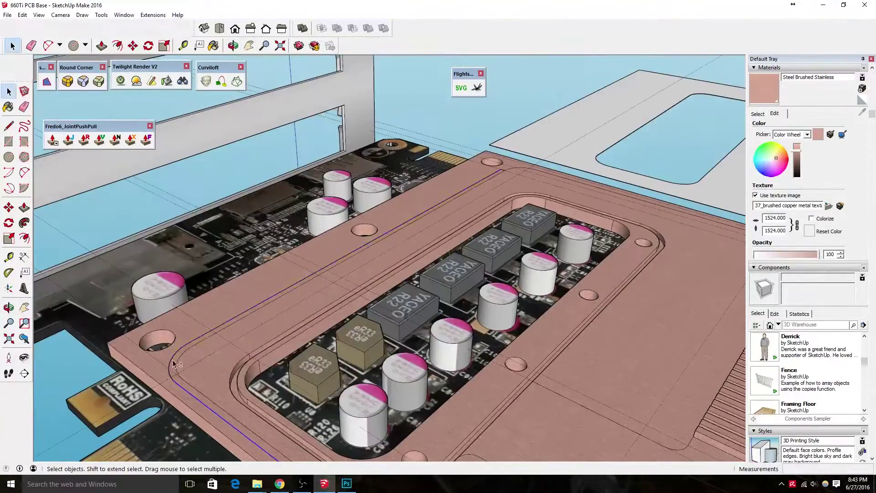
pyautogui.scroll(-2, 459, 356)
pyautogui.scroll(5, 272, 296)
pyautogui.scroll(-3, 245, 282)
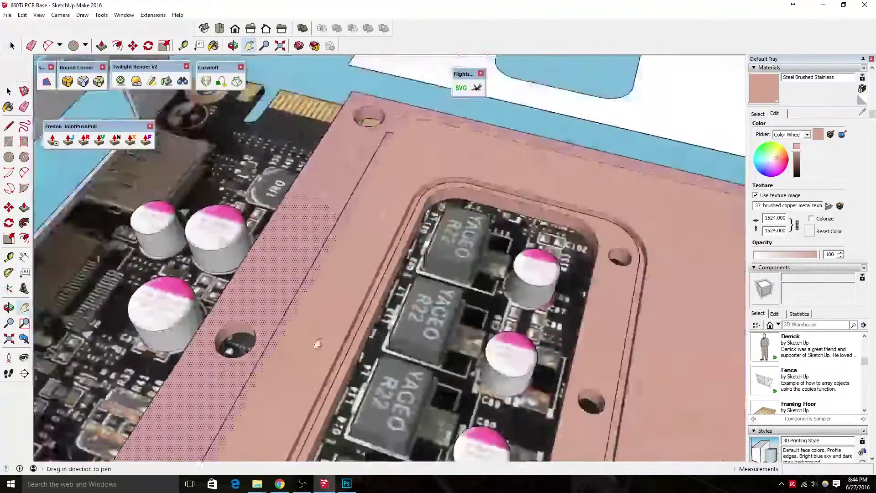
pyautogui.scroll(-1, 245, 281)
# Step: Select the strip's curved edge with the Offset tool
pyautogui.press('e')
pyautogui.scroll(1, 209, 327)
pyautogui.scroll(2, 209, 328)
pyautogui.scroll(-3, 209, 327)
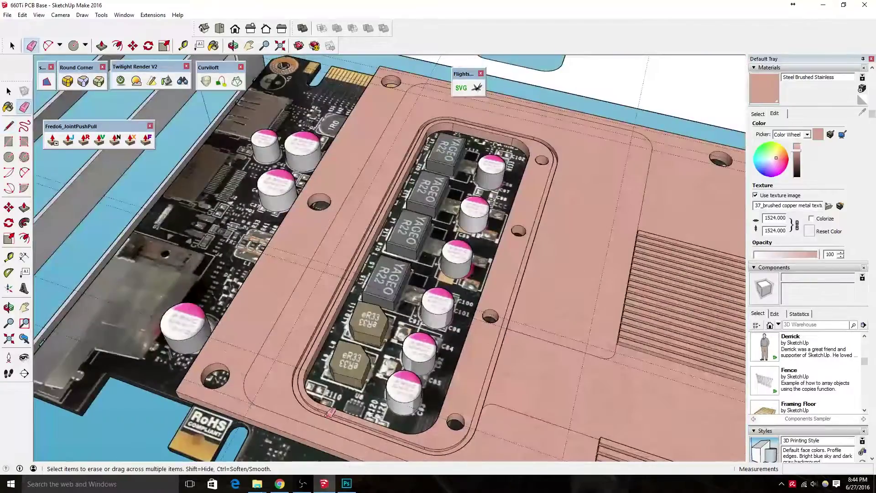
pyautogui.press('f')
pyautogui.scroll(3, 362, 303)
pyautogui.scroll(2, 387, 283)
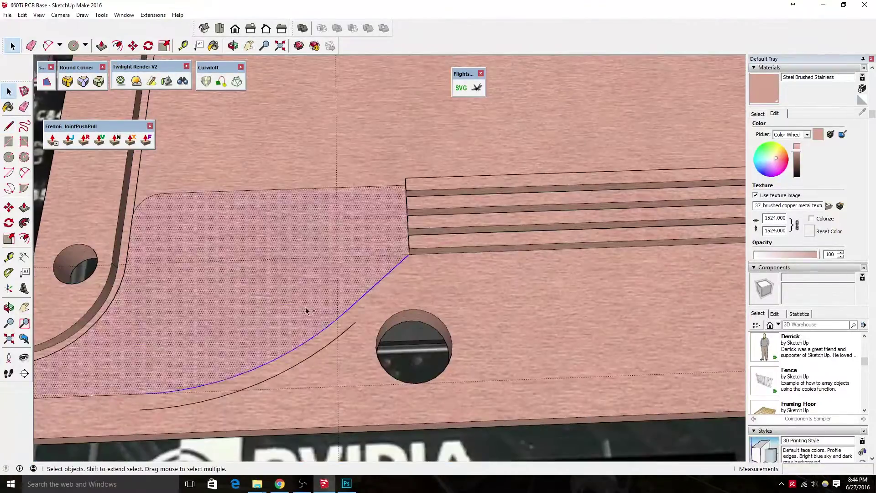
pyautogui.click(326, 342)
pyautogui.scroll(1, 327, 342)
# Step: Start straight lines at the strip corner and the board's lower-left corner
pyautogui.press('l')
pyautogui.click(423, 227)
pyautogui.scroll(-3, 425, 273)
pyautogui.keyDown('shift'); pyautogui.moveTo(425, 273); pyautogui.dragTo(323, 304, button='middle'); pyautogui.keyUp('shift')
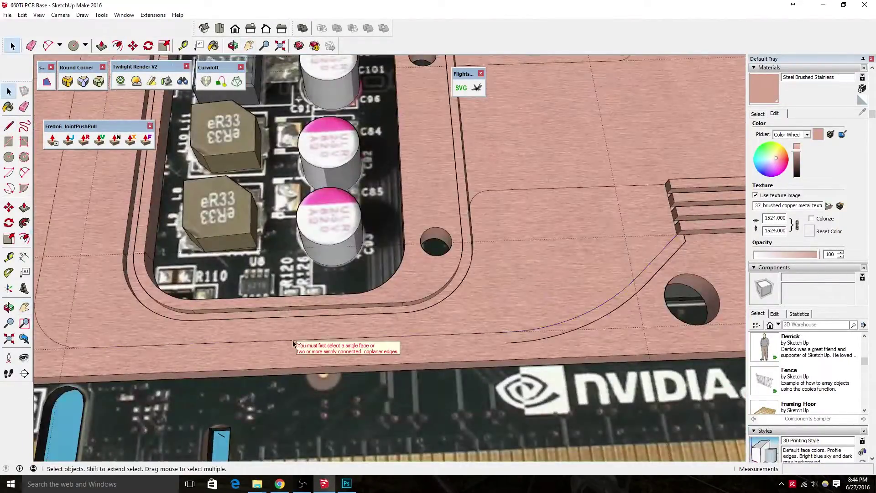
pyautogui.moveTo(293, 343); pyautogui.dragTo(132, 347, button='middle')
pyautogui.press('l')
pyautogui.click(98, 310)
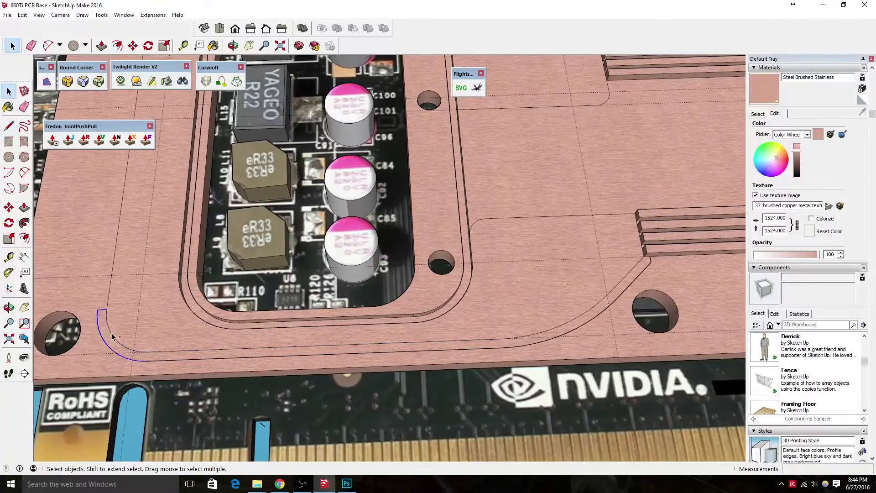
# Step: Try offsetting the edge near the NVIDIA logo, then drop the offset
pyautogui.scroll(2, 644, 266)
pyautogui.scroll(1, 631, 251)
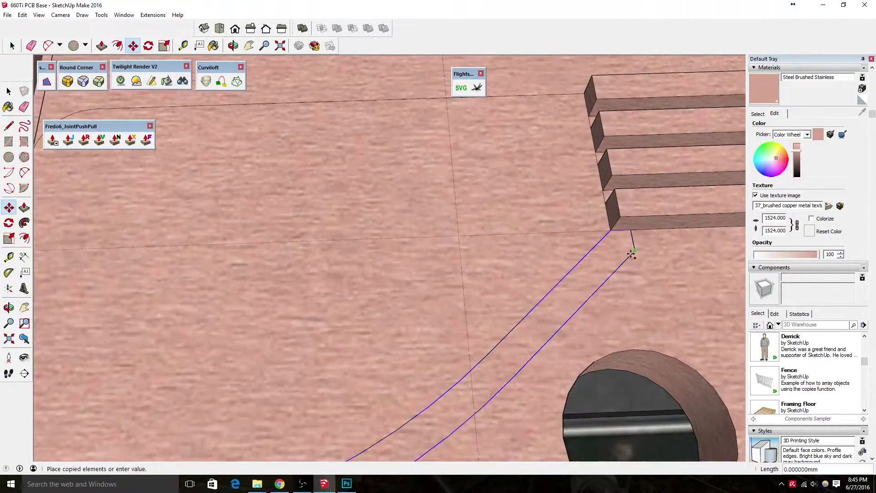
pyautogui.scroll(-4, 454, 332)
pyautogui.moveTo(454, 332); pyautogui.dragTo(456, 305, button='middle')
pyautogui.press('f')
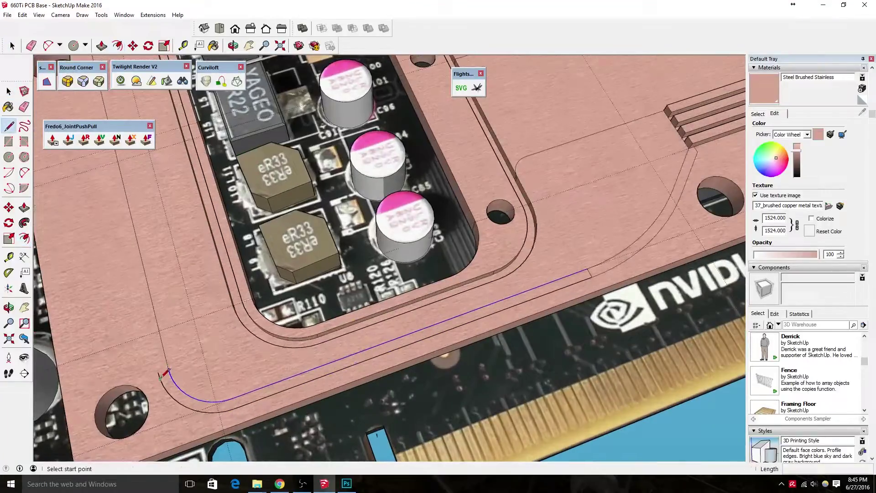
pyautogui.moveTo(194, 398); pyautogui.dragTo(218, 356, button='middle')
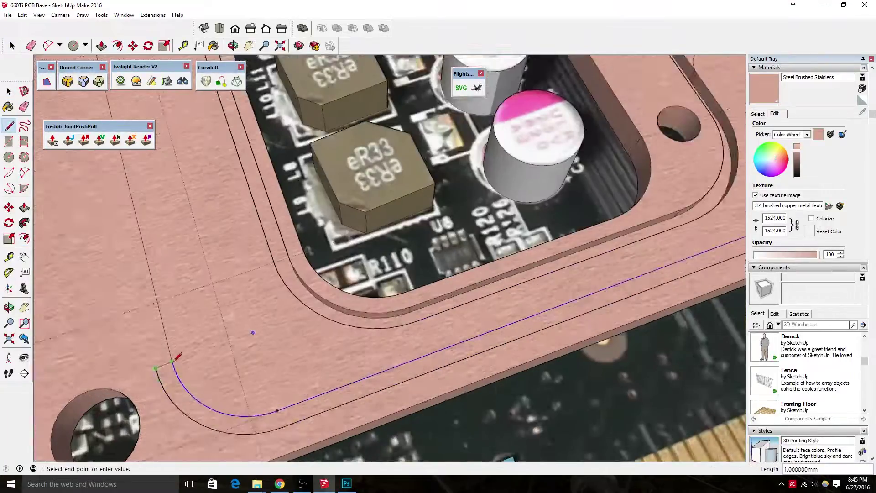
pyautogui.press('space')
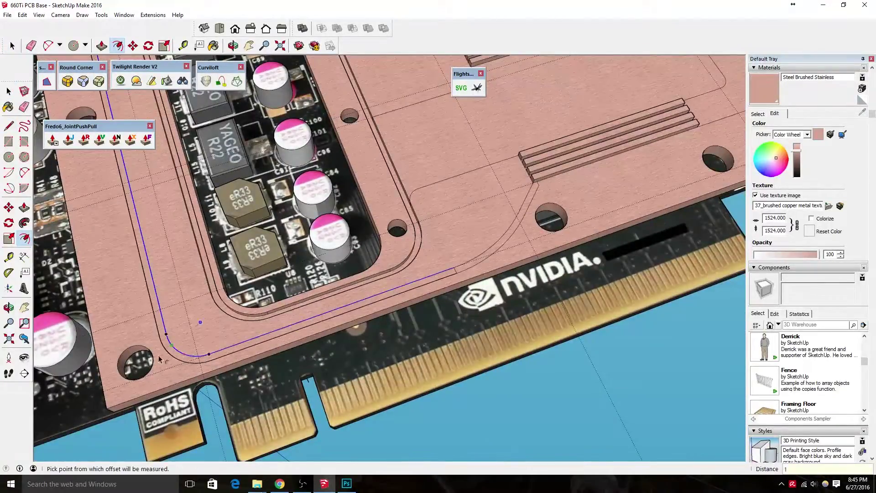
# Step: Cancel the copy move and pan along the board's lower edge
pyautogui.scroll(3, 284, 362)
pyautogui.scroll(2, 205, 309)
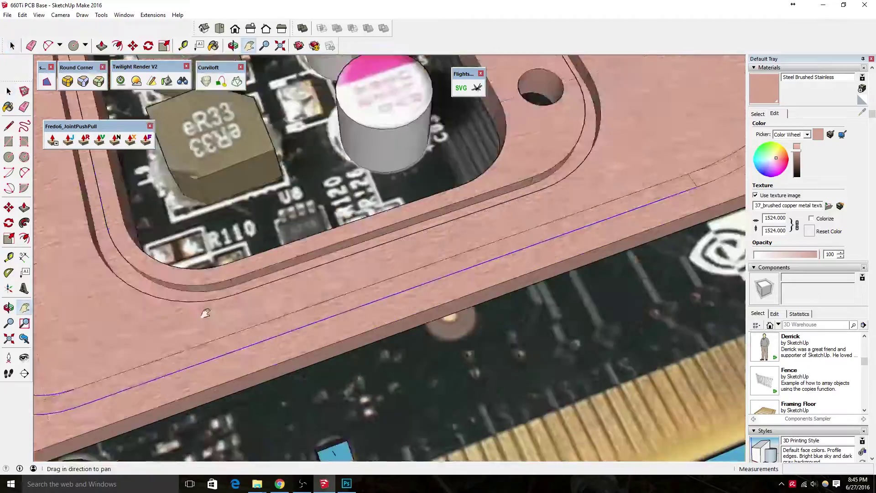
pyautogui.keyDown('shift'); pyautogui.moveTo(205, 309); pyautogui.dragTo(485, 279, button='middle'); pyautogui.keyUp('shift')
pyautogui.press('space')
pyautogui.scroll(3, 581, 248)
pyautogui.scroll(2, 406, 242)
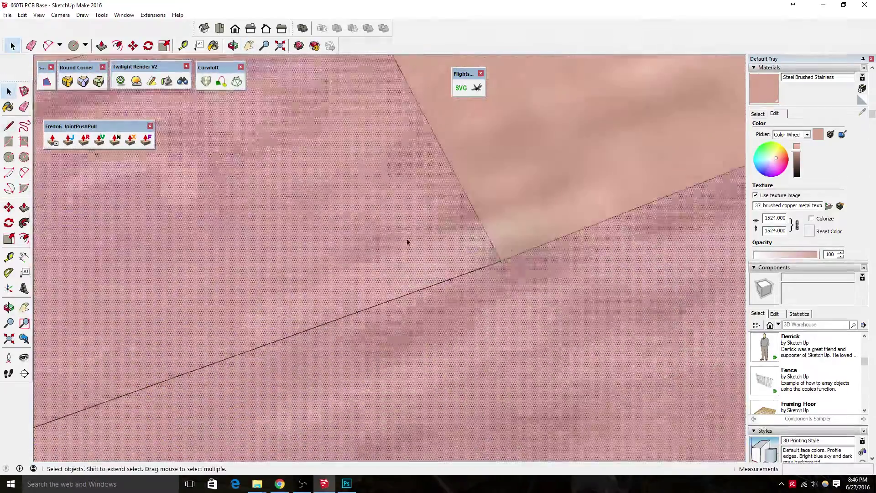
pyautogui.moveTo(407, 242)
pyautogui.keyDown('shift'); pyautogui.mouseDown(button='middle')
pyautogui.moveTo(534, 204)
pyautogui.moveTo(577, 173)
pyautogui.mouseUp(button='middle'); pyautogui.keyUp('shift')
pyautogui.scroll(-3, 225, 284)
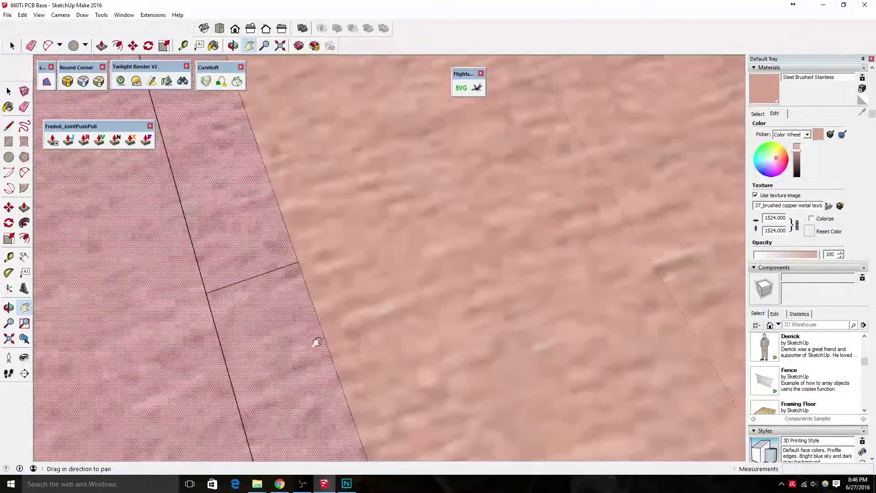
pyautogui.scroll(-5, 284, 297)
pyautogui.scroll(3, 327, 367)
# Step: Select the two straight lower edges and erase the outer rounded-corner curve
pyautogui.press('e')
pyautogui.scroll(-3, 327, 368)
pyautogui.moveTo(328, 367); pyautogui.dragTo(411, 347, button='middle')
pyautogui.scroll(2, 410, 346)
pyautogui.press('space')
pyautogui.click(436, 351)
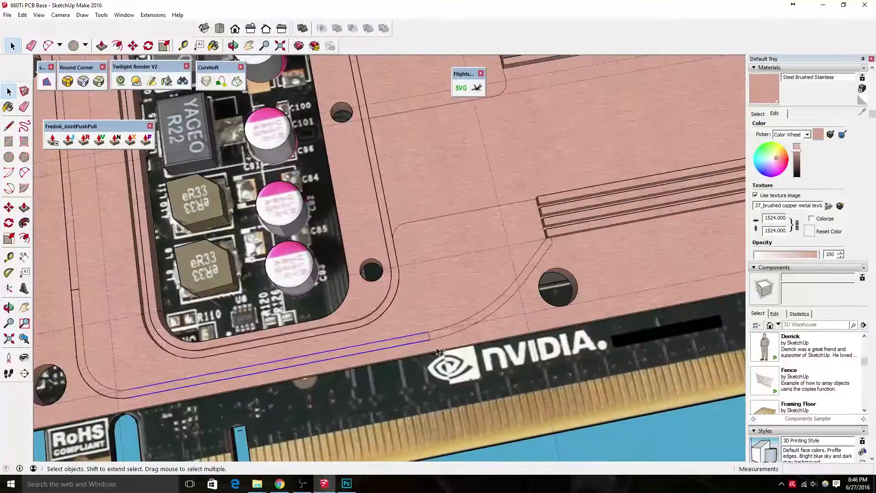
pyautogui.press('space')
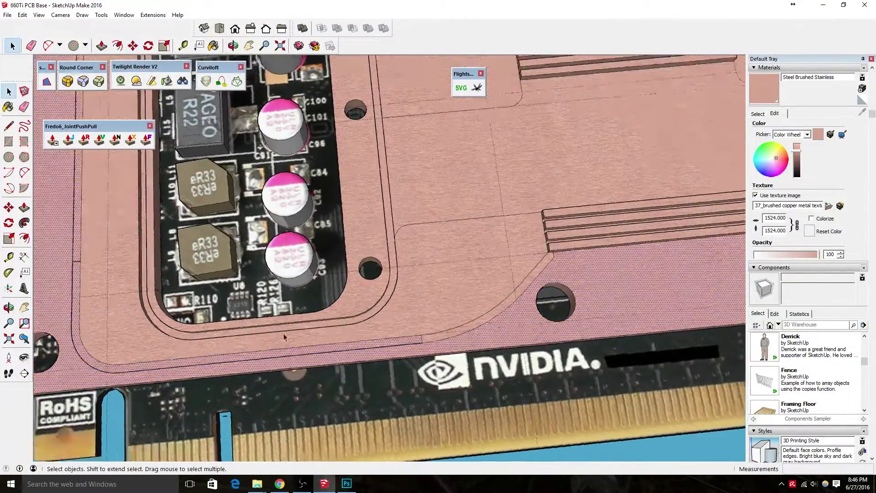
pyautogui.scroll(2, 111, 345)
pyautogui.press('t')
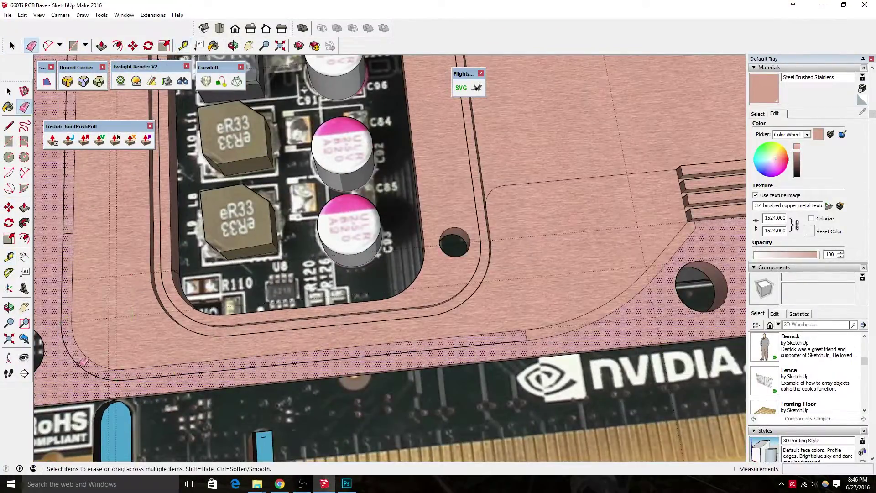
pyautogui.click(82, 362)
# Step: Start a two-point arc at the corner, then cancel and orbit back
pyautogui.press('t')
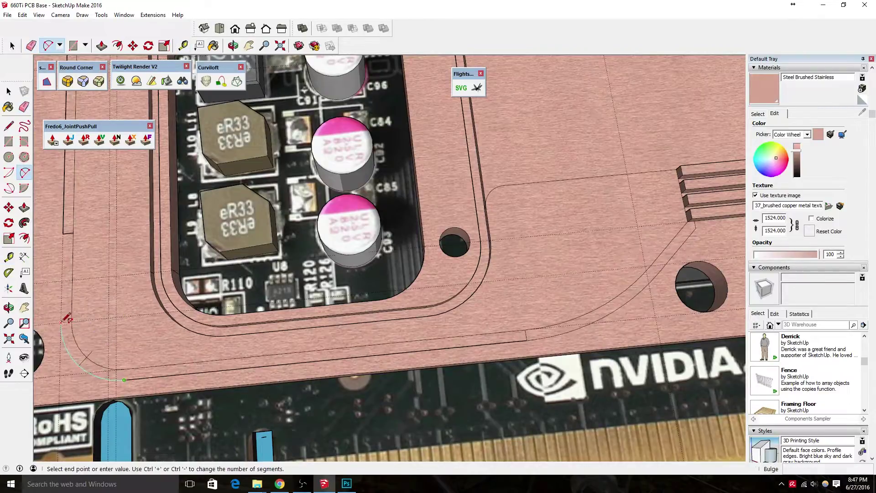
pyautogui.moveTo(64, 318)
pyautogui.mouseDown(button='middle')
pyautogui.moveTo(280, 322)
pyautogui.moveTo(251, 310)
pyautogui.moveTo(282, 300)
pyautogui.moveTo(276, 239)
pyautogui.mouseUp(button='middle')
pyautogui.press('e')
pyautogui.scroll(-2, 280, 322)
pyautogui.scroll(2, 279, 322)
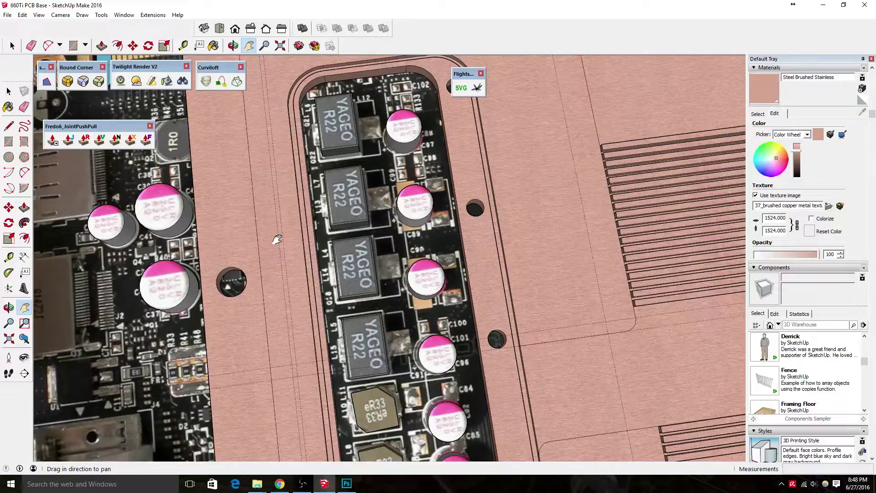
pyautogui.scroll(-3, 277, 239)
pyautogui.press('space')
pyautogui.moveTo(269, 133)
pyautogui.mouseDown(button='middle')
pyautogui.moveTo(292, 182)
pyautogui.moveTo(439, 203)
pyautogui.moveTo(273, 211)
pyautogui.mouseUp(button='middle')
pyautogui.scroll(3, 296, 181)
pyautogui.scroll(3, 283, 177)
pyautogui.scroll(-3, 319, 192)
pyautogui.scroll(3, 426, 198)
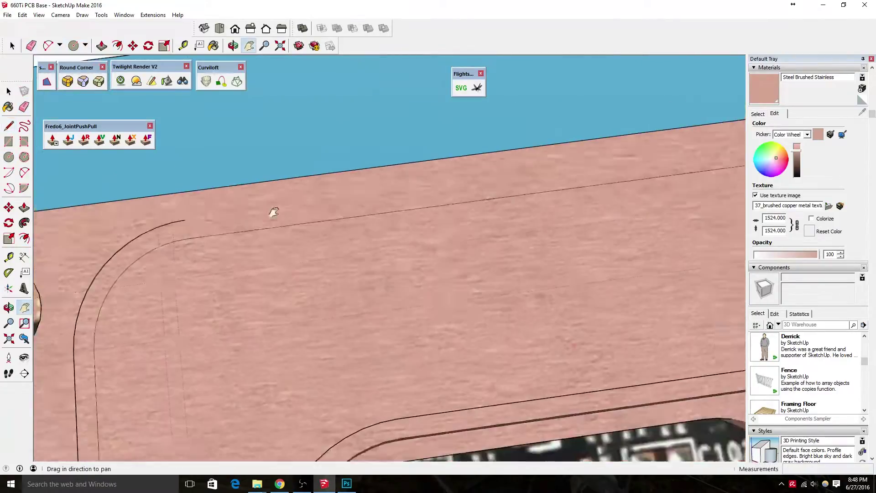
# Step: Draw a straight line from the arc's end along the bottom edge
pyautogui.press('space')
pyautogui.scroll(2, 415, 287)
pyautogui.press('l')
pyautogui.click(391, 237)
pyautogui.scroll(-3, 410, 247)
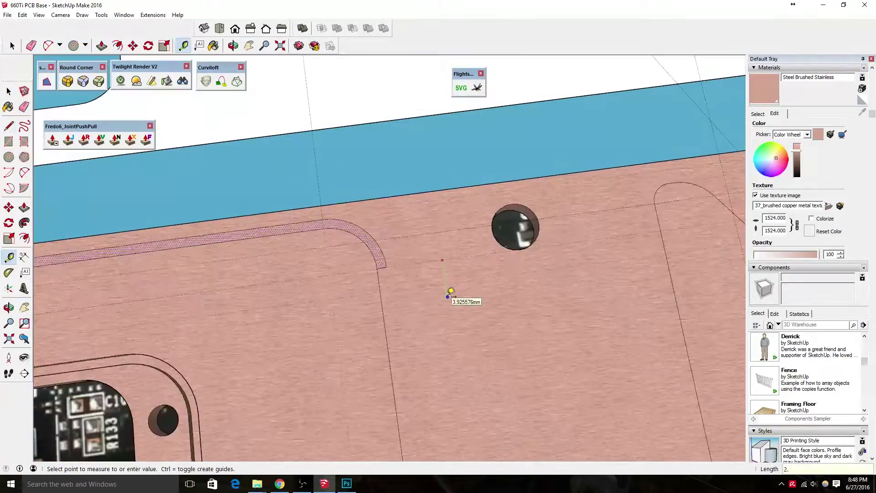
pyautogui.scroll(2, 404, 268)
pyautogui.scroll(2, 382, 277)
pyautogui.keyDown('shift'); pyautogui.moveTo(427, 298); pyautogui.dragTo(210, 277, button='middle'); pyautogui.keyUp('shift')
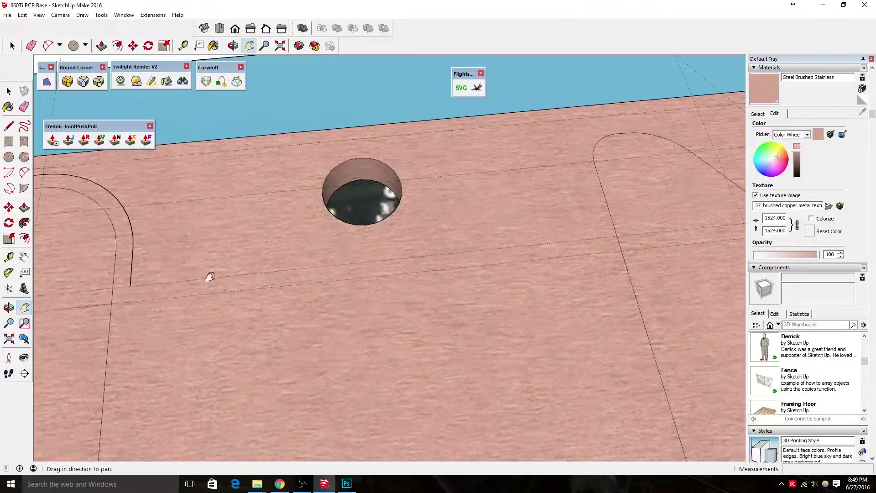
pyautogui.press('space')
# Step: Select the rounded corner face and view the reworked outline from above
pyautogui.moveTo(623, 247); pyautogui.dragTo(613, 185, button='middle')
pyautogui.moveTo(567, 268); pyautogui.dragTo(395, 178, button='middle')
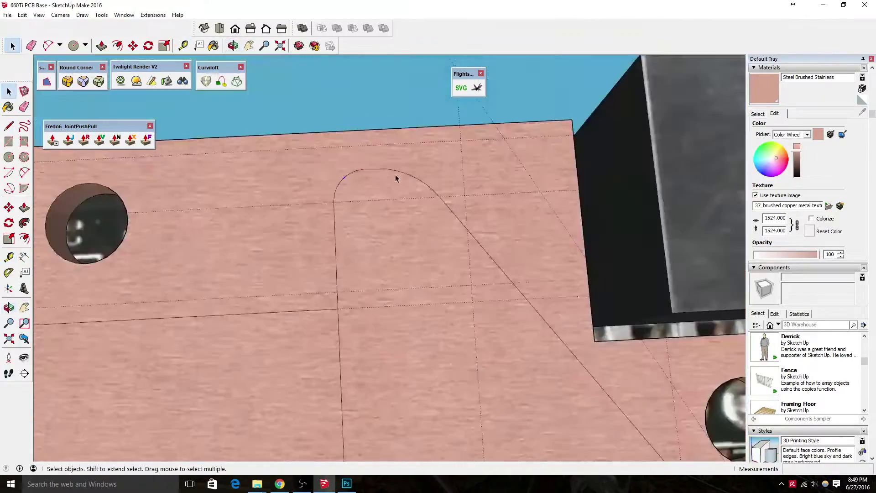
pyautogui.click(347, 215)
pyautogui.scroll(3, 336, 224)
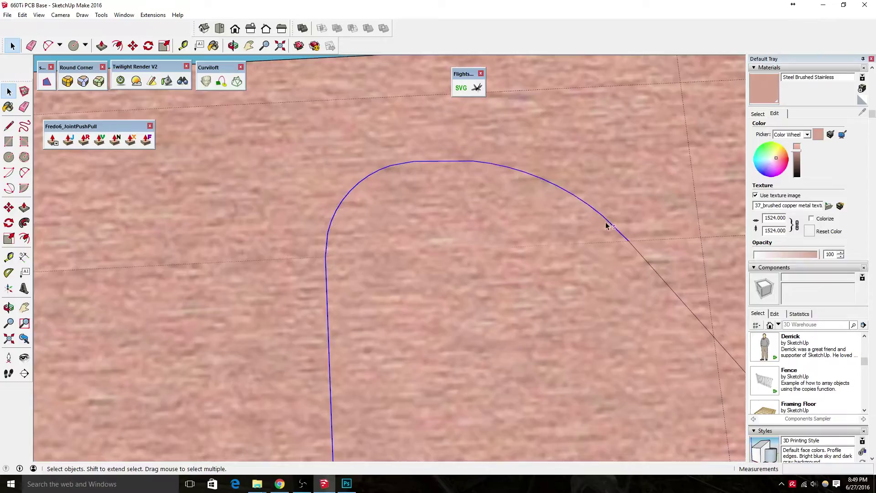
pyautogui.moveTo(607, 225)
pyautogui.mouseDown(button='middle')
pyautogui.moveTo(344, 368)
pyautogui.moveTo(371, 264)
pyautogui.moveTo(483, 260)
pyautogui.mouseUp(button='middle')
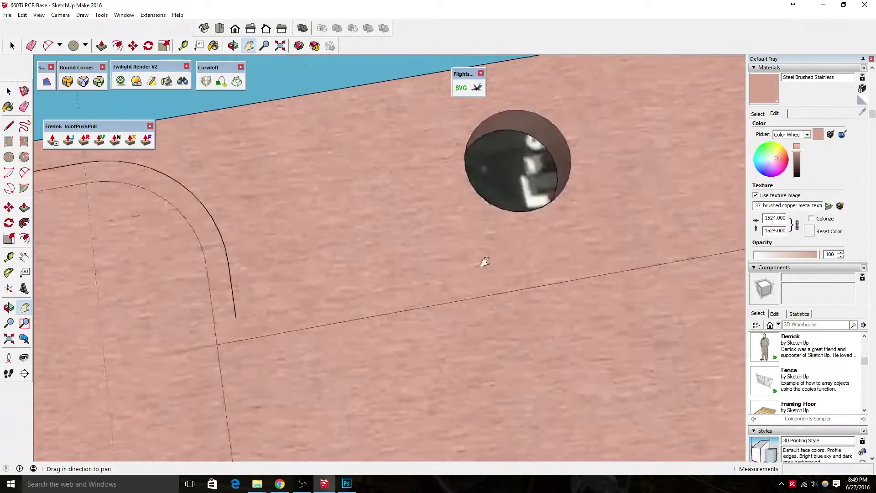
pyautogui.press('l')
pyautogui.keyDown('shift'); pyautogui.moveTo(396, 297); pyautogui.dragTo(684, 122, button='middle'); pyautogui.keyUp('shift')
pyautogui.press('space')
pyautogui.scroll(-5, 496, 286)
pyautogui.scroll(-3, 497, 286)
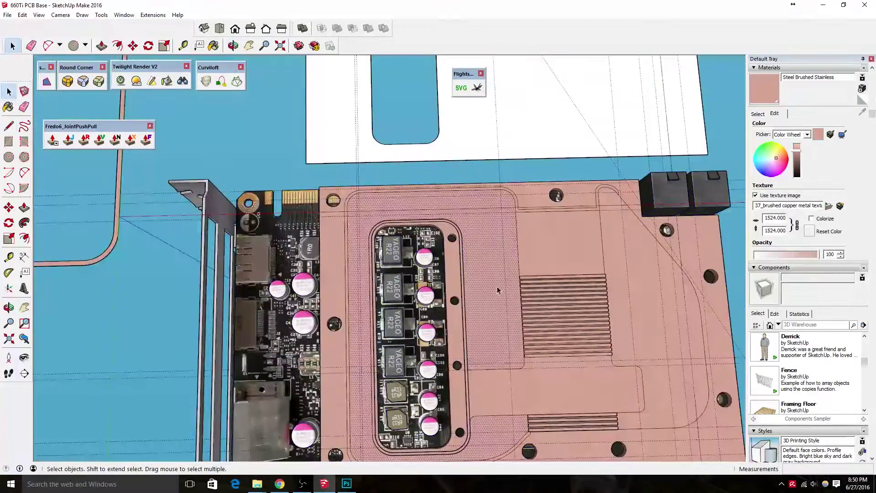
pyautogui.moveTo(497, 286)
pyautogui.mouseDown(button='middle')
pyautogui.moveTo(497, 295)
pyautogui.moveTo(477, 236)
pyautogui.moveTo(411, 156)
pyautogui.moveTo(219, 333)
pyautogui.moveTo(234, 377)
pyautogui.mouseUp(button='middle')
pyautogui.scroll(5, 477, 237)
pyautogui.press('t')
pyautogui.scroll(-5, 510, 236)
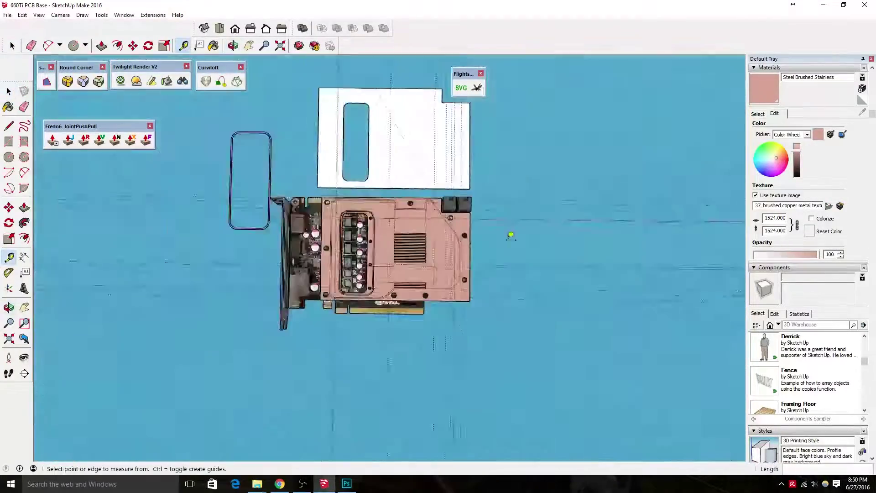
pyautogui.moveTo(510, 236); pyautogui.dragTo(598, 162, button='middle')
pyautogui.scroll(3, 459, 158)
pyautogui.scroll(5, 460, 159)
pyautogui.press('space')
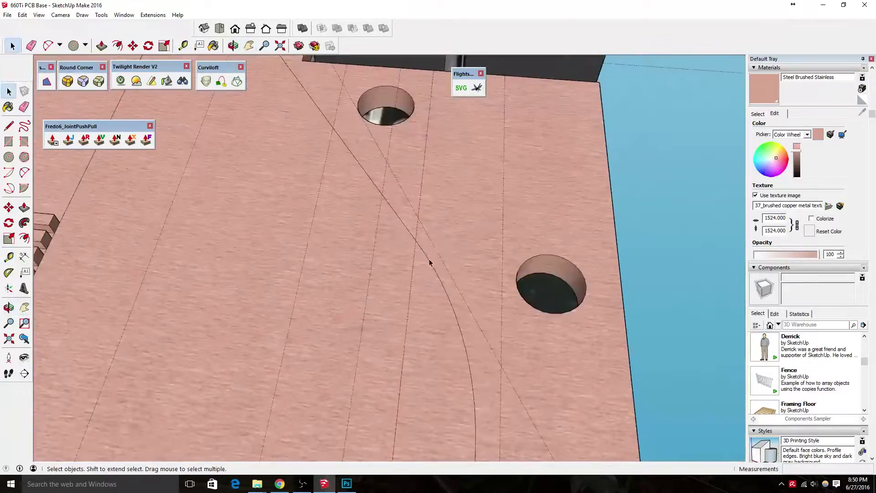
pyautogui.press('l')
pyautogui.scroll(-5, 411, 250)
pyautogui.scroll(5, 283, 170)
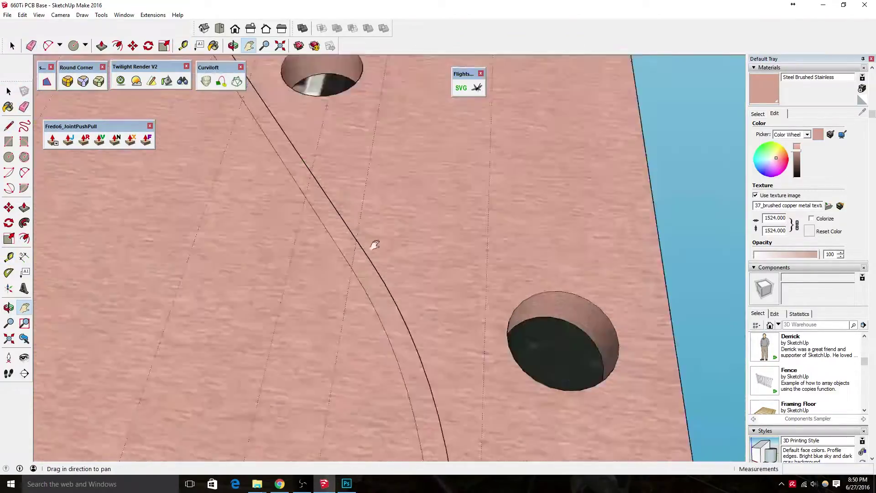
pyautogui.scroll(2, 372, 244)
pyautogui.click(375, 164)
pyautogui.scroll(-3, 377, 160)
pyautogui.scroll(2, 372, 251)
pyautogui.scroll(2, 377, 245)
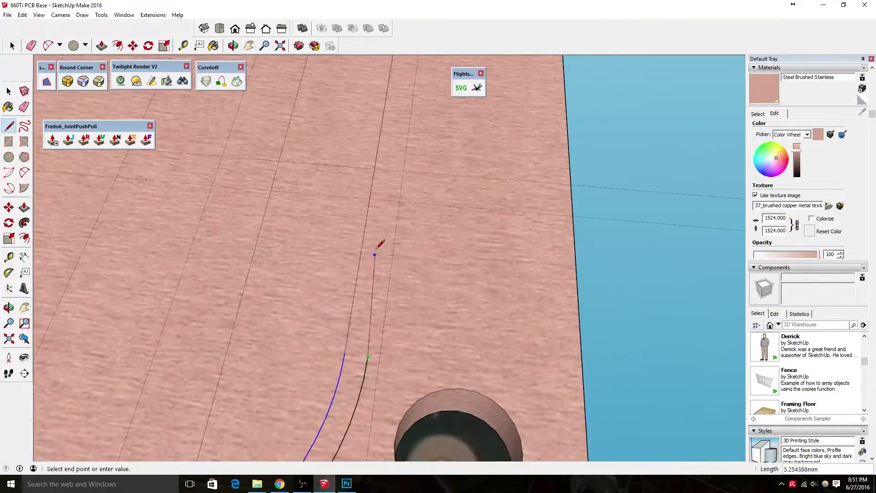
pyautogui.keyDown('shift'); pyautogui.moveTo(377, 244); pyautogui.dragTo(435, 236, button='middle'); pyautogui.keyUp('shift')
pyautogui.scroll(-3, 431, 239)
pyautogui.press('space')
pyautogui.scroll(3, 356, 302)
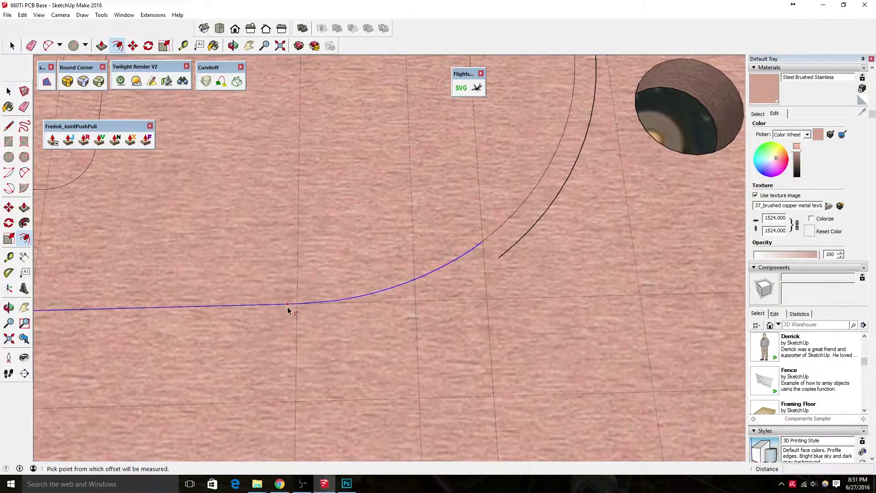
pyautogui.scroll(1, 520, 260)
pyautogui.click(483, 268)
pyautogui.scroll(-3, 186, 363)
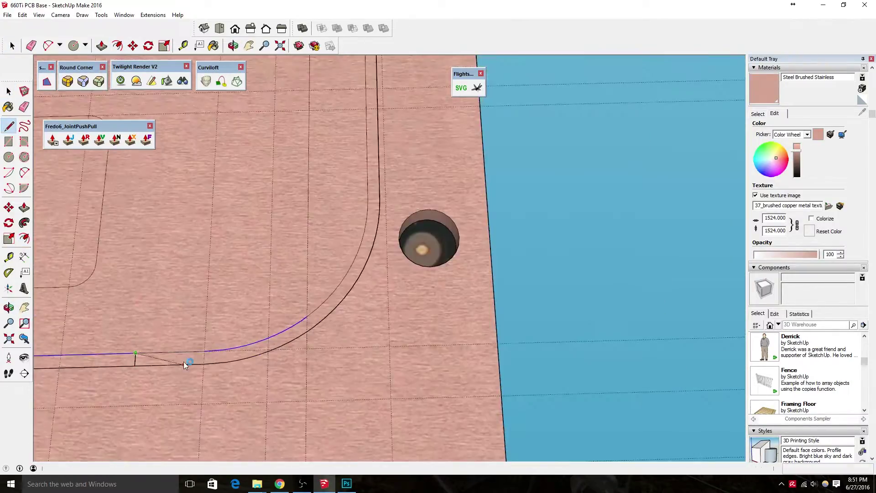
pyautogui.press('space')
pyautogui.scroll(2, 404, 313)
pyautogui.scroll(-3, 404, 313)
pyautogui.press('t')
pyautogui.scroll(3, 255, 342)
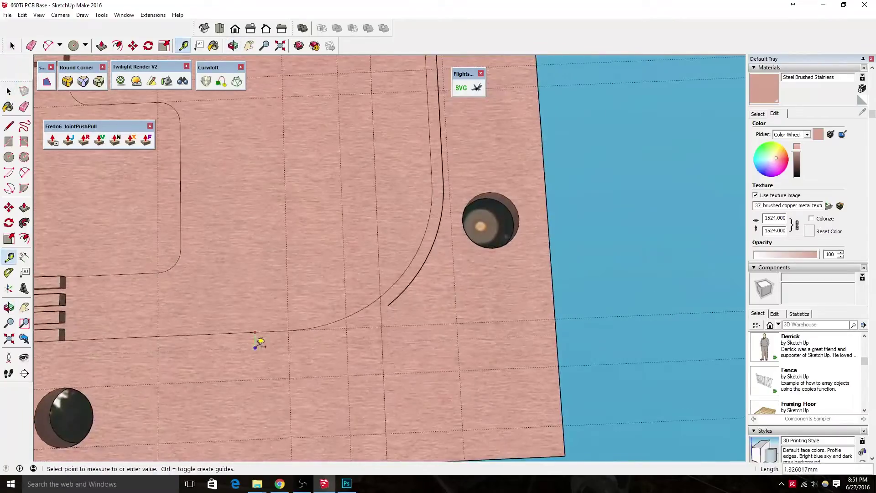
pyautogui.press('l')
pyautogui.click(294, 336)
pyautogui.scroll(-3, 293, 336)
pyautogui.scroll(3, 374, 336)
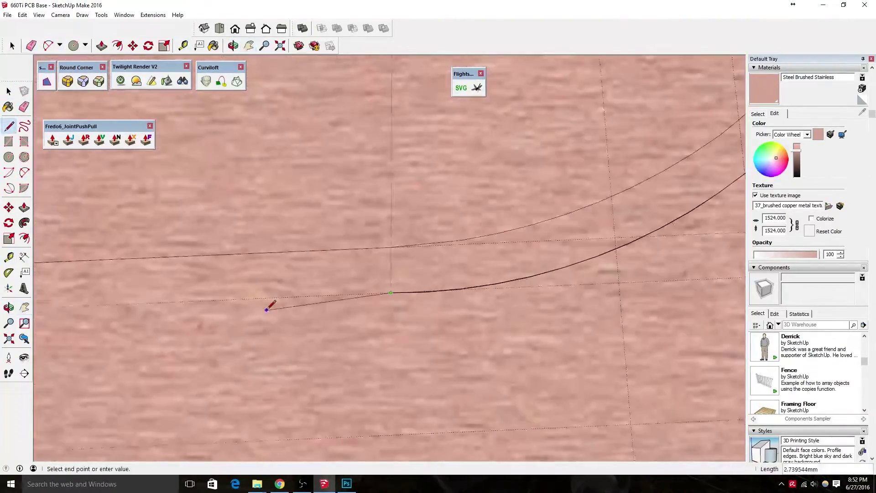
pyautogui.scroll(2, 269, 305)
pyautogui.press('Escape')
pyautogui.scroll(-3, 374, 292)
pyautogui.press('space')
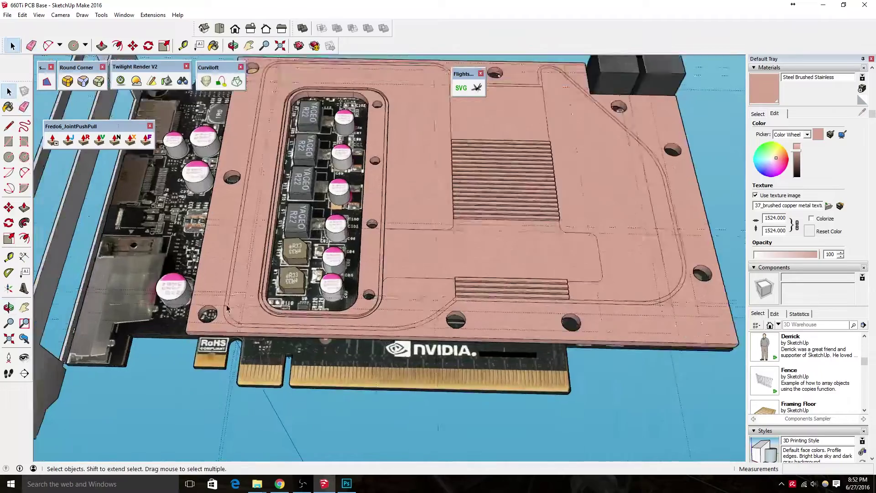
pyautogui.scroll(2, 372, 362)
pyautogui.press('space')
pyautogui.scroll(2, 372, 363)
pyautogui.scroll(-2, 338, 328)
# Step: Push the copper plate's fin slot channel down 1 mm and preview the result
pyautogui.scroll(-3, 338, 388)
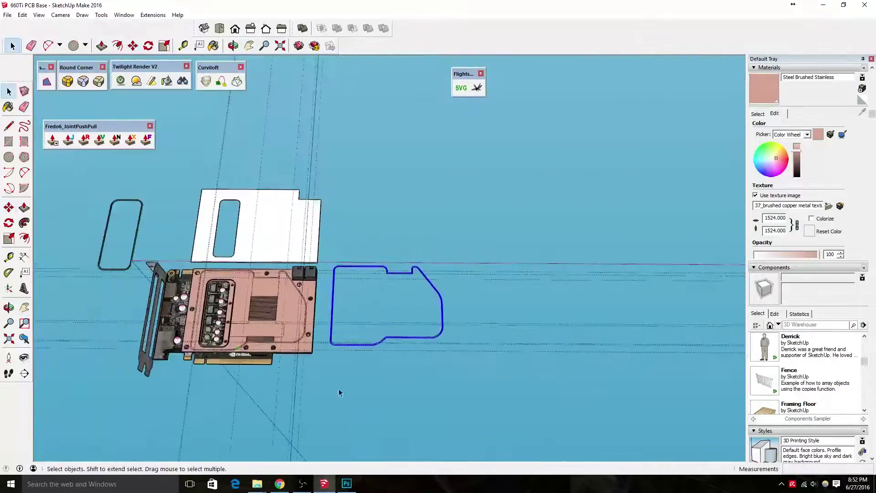
pyautogui.scroll(5, 358, 374)
pyautogui.scroll(-5, 358, 374)
pyautogui.scroll(1, 358, 374)
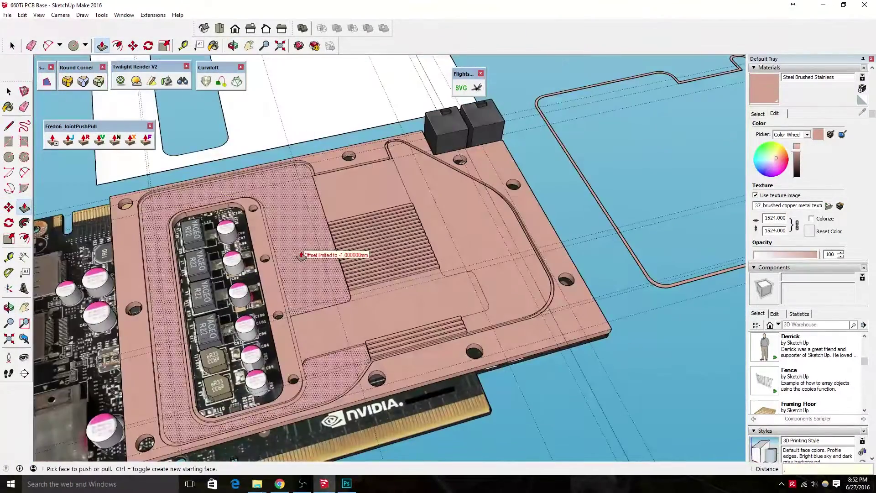
pyautogui.moveTo(358, 374); pyautogui.dragTo(374, 365, button='middle')
pyautogui.press('p')
pyautogui.moveTo(466, 315); pyautogui.dragTo(496, 117, button='middle')
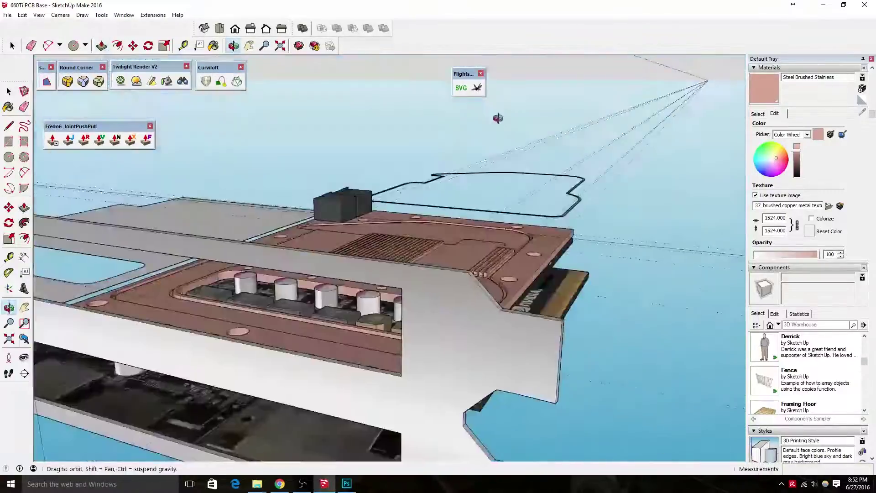
pyautogui.scroll(5, 344, 246)
pyautogui.moveTo(344, 245)
pyautogui.mouseDown(button='middle')
pyautogui.moveTo(303, 414)
pyautogui.moveTo(365, 228)
pyautogui.mouseUp(button='middle')
pyautogui.scroll(-5, 303, 414)
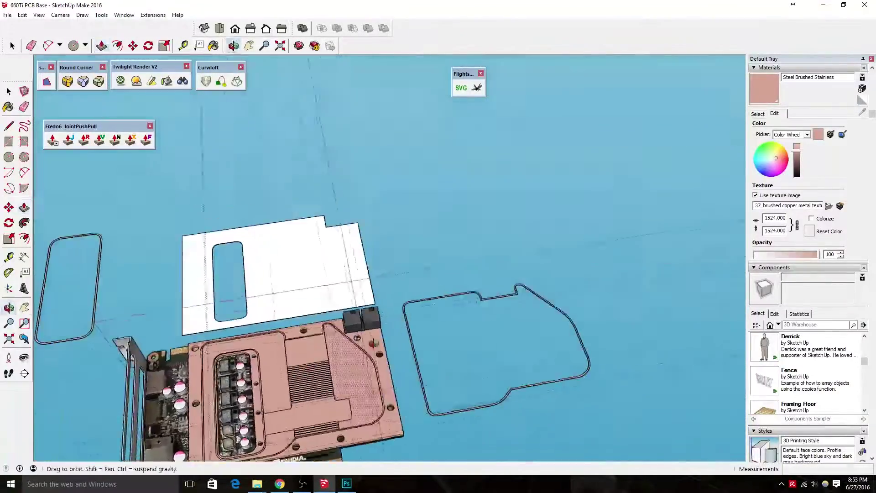
pyautogui.scroll(2, 382, 206)
pyautogui.click(121, 80)
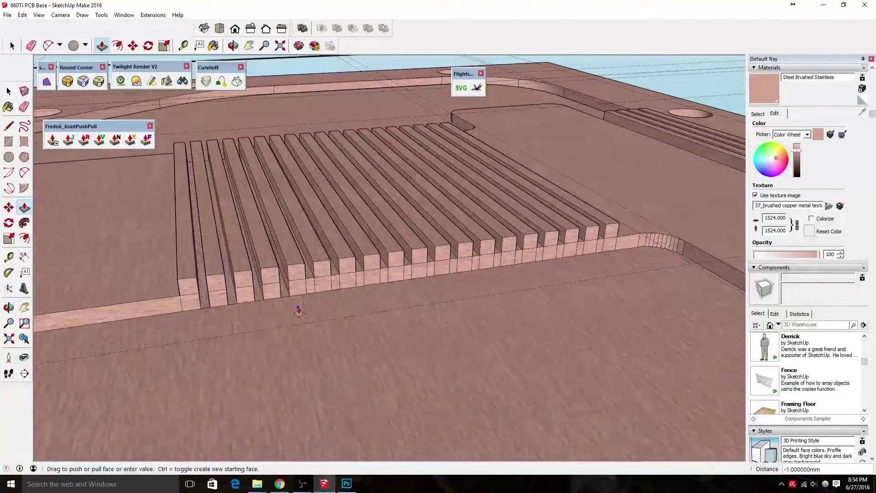
# Step: Select the entire flat top plate beside the power connectors
pyautogui.keyDown('shift'); pyautogui.moveTo(433, 264); pyautogui.dragTo(277, 309, button='middle'); pyautogui.keyUp('shift')
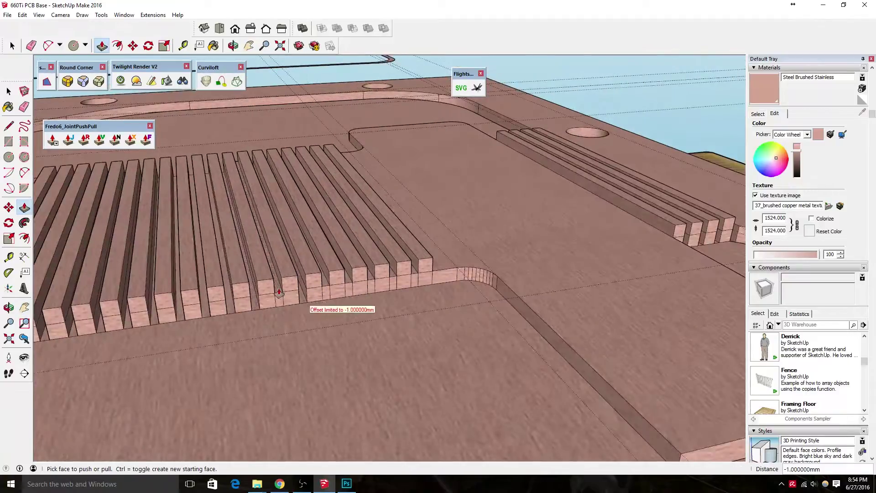
pyautogui.press('space')
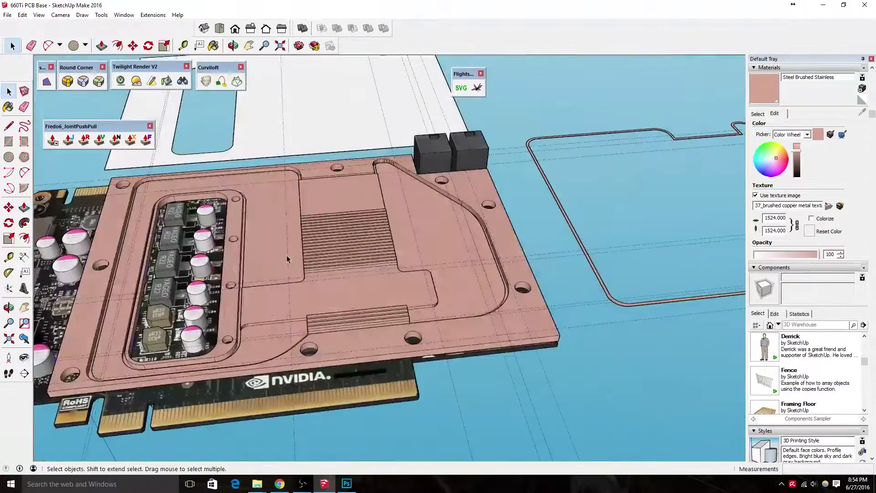
pyautogui.tripleClick(527, 316)
pyautogui.moveTo(527, 316)
pyautogui.mouseDown(button='middle')
pyautogui.moveTo(475, 226)
pyautogui.moveTo(417, 170)
pyautogui.mouseUp(button='middle')
# Step: Erase the top plate's inner edge so its opening fills solid
pyautogui.press('e')
pyautogui.click(384, 280)
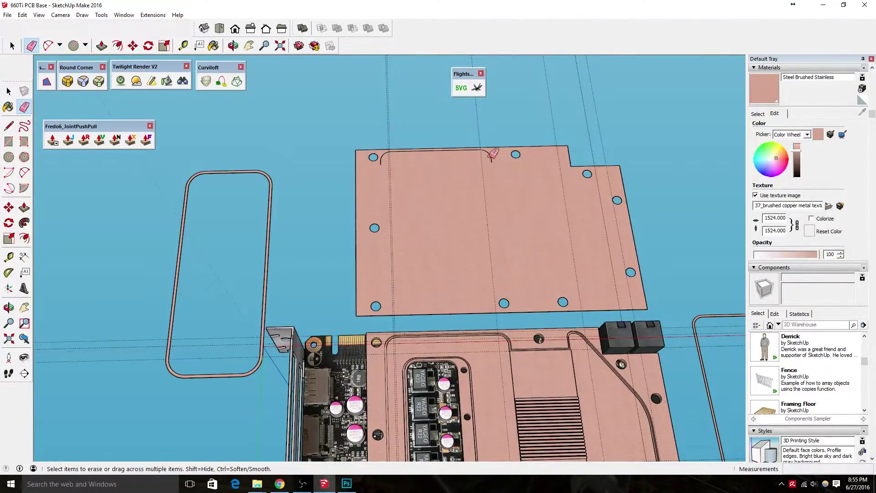
pyautogui.scroll(-5, 489, 322)
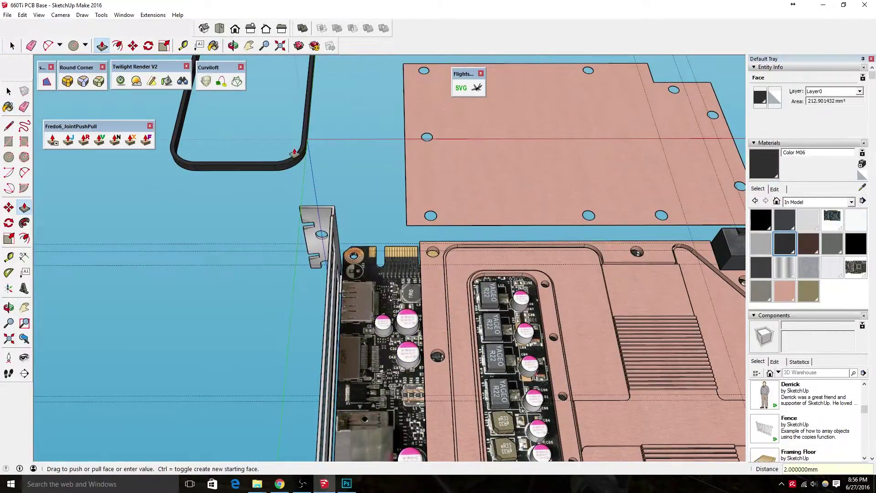
# Step: Move the rounded O-ring outline onto the inductor recess groove
pyautogui.click(197, 172)
pyautogui.press('m')
pyautogui.scroll(5, 226, 187)
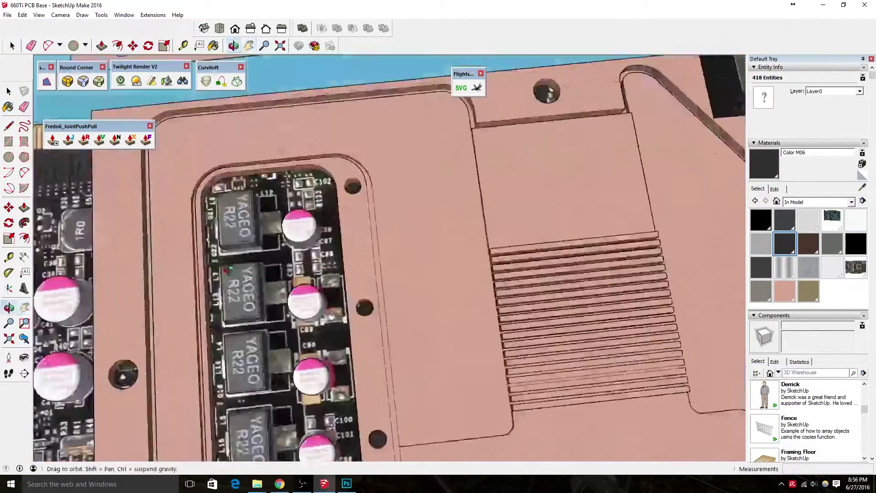
pyautogui.moveTo(226, 186); pyautogui.dragTo(546, 299, button='middle')
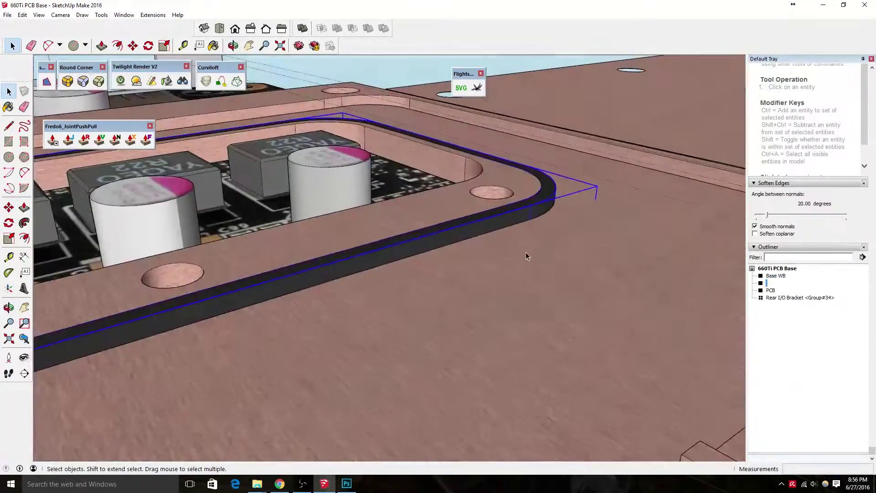
pyautogui.moveTo(526, 256); pyautogui.dragTo(368, 266, button='middle')
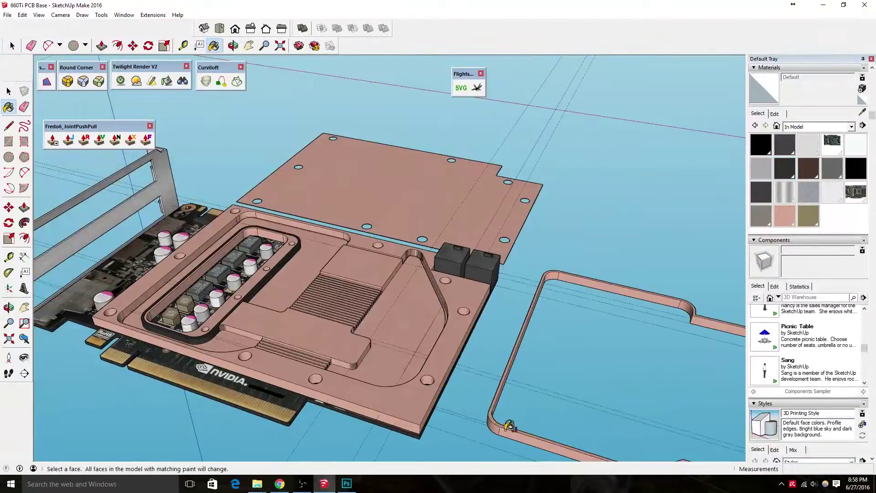
# Step: Paint the top plate Translucent Glass Blue and lighten the glass to a pale tint
pyautogui.keyDown('shift'); pyautogui.click(508, 426); pyautogui.keyUp('shift')
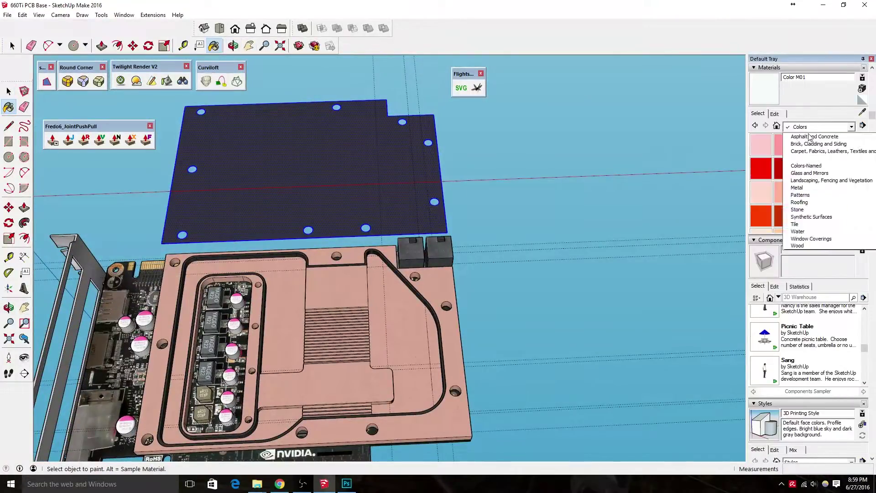
pyautogui.click(809, 173)
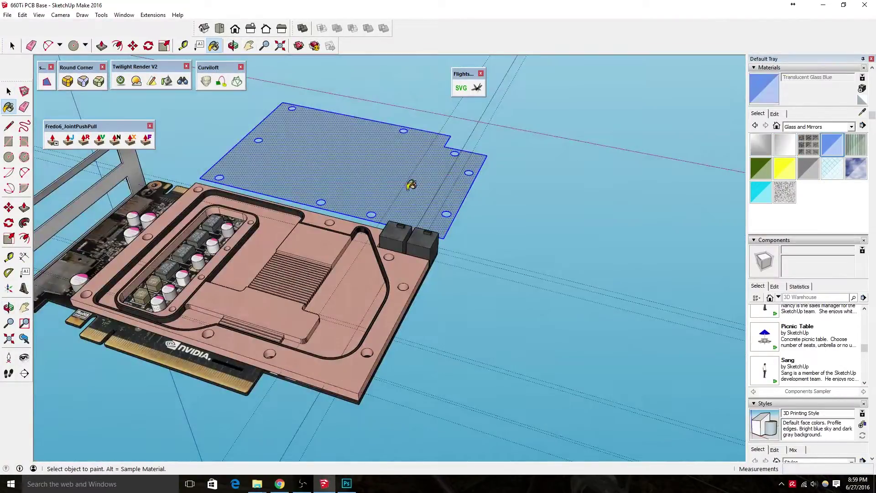
pyautogui.click(774, 113)
pyautogui.click(770, 161)
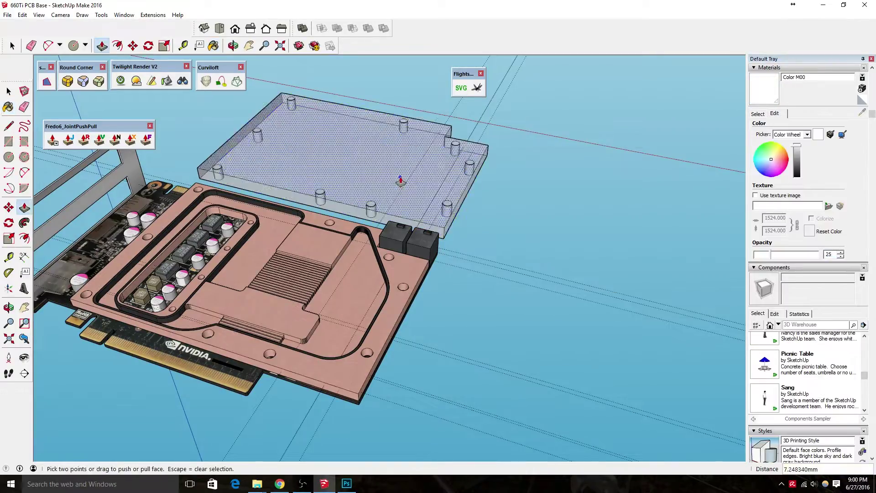
# Step: Scale the screw-hole tops outward into countersinks, one hole after another
pyautogui.scroll(3, 347, 201)
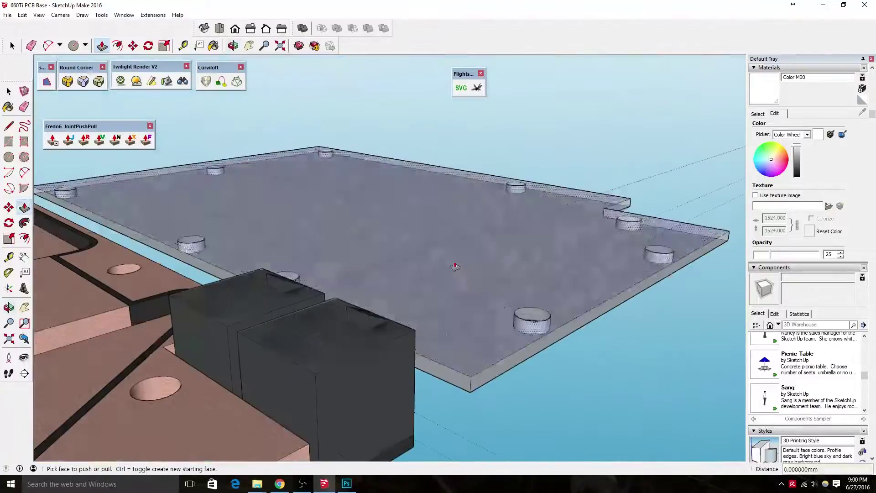
pyautogui.moveTo(302, 203); pyautogui.dragTo(421, 260, button='middle')
pyautogui.press('space')
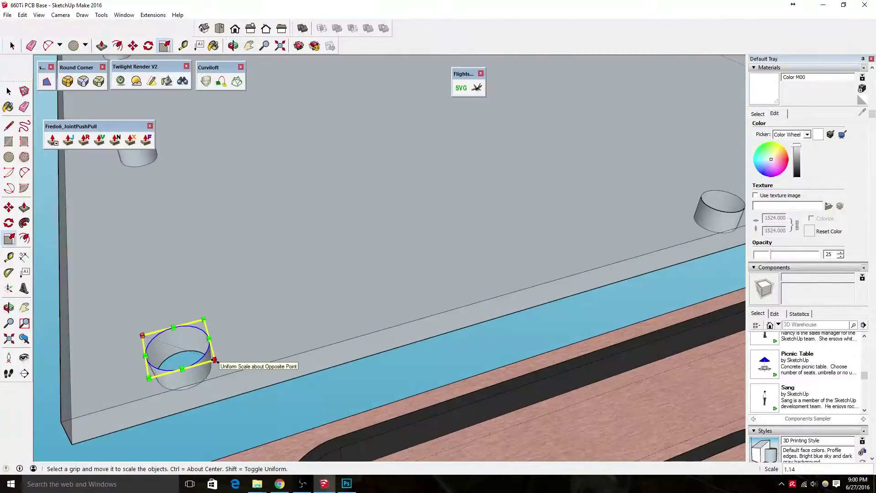
pyautogui.moveTo(214, 360); pyautogui.dragTo(196, 371, button='middle')
pyautogui.scroll(-5, 502, 322)
pyautogui.moveTo(503, 323)
pyautogui.mouseDown(button='middle')
pyautogui.moveTo(313, 250)
pyautogui.moveTo(387, 208)
pyautogui.mouseUp(button='middle')
pyautogui.scroll(5, 312, 248)
pyautogui.press('space')
pyautogui.press('space')
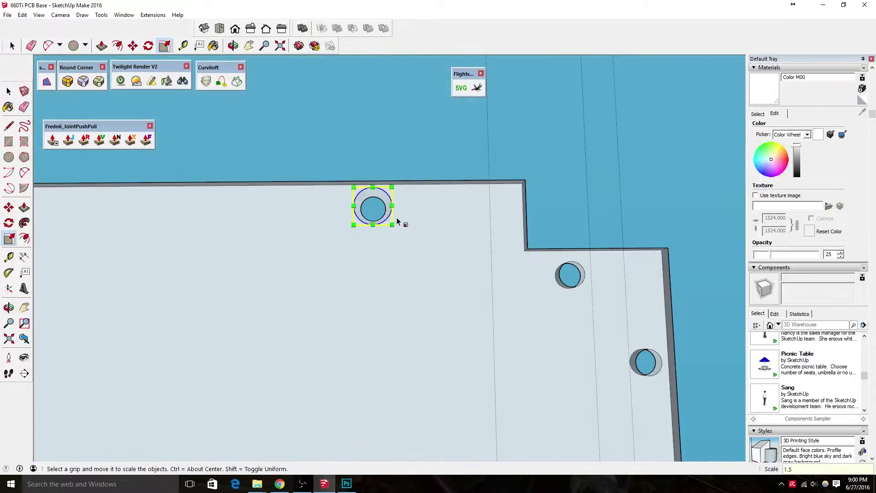
pyautogui.moveTo(589, 256)
pyautogui.keyDown('shift'); pyautogui.mouseDown(button='middle')
pyautogui.moveTo(346, 201)
pyautogui.moveTo(439, 198)
pyautogui.moveTo(464, 248)
pyautogui.moveTo(473, 112)
pyautogui.moveTo(651, 245)
pyautogui.mouseUp(button='middle'); pyautogui.keyUp('shift')
pyautogui.press('space')
# Step: Rename the plate's group to 'Top Cover' in the Outliner
pyautogui.rightClick(459, 243)
pyautogui.press('m')
pyautogui.click(772, 338)
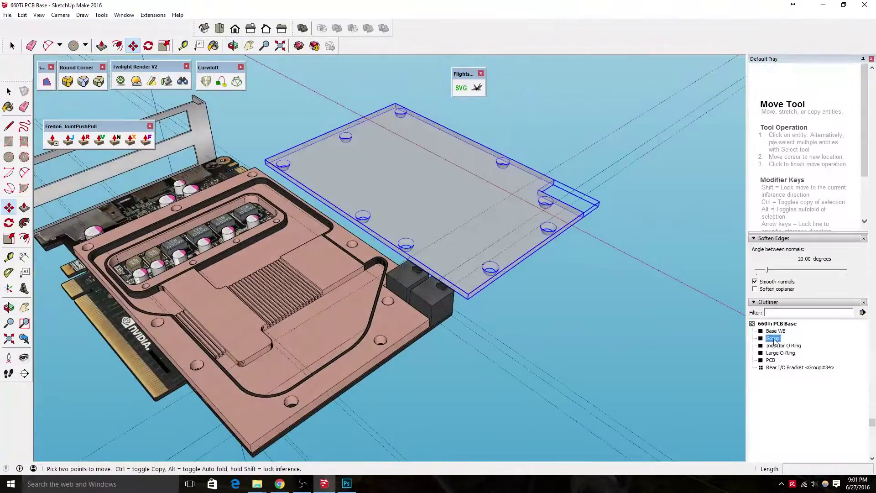
pyautogui.rightClick(774, 353)
pyautogui.press('Escape')
pyautogui.press('space')
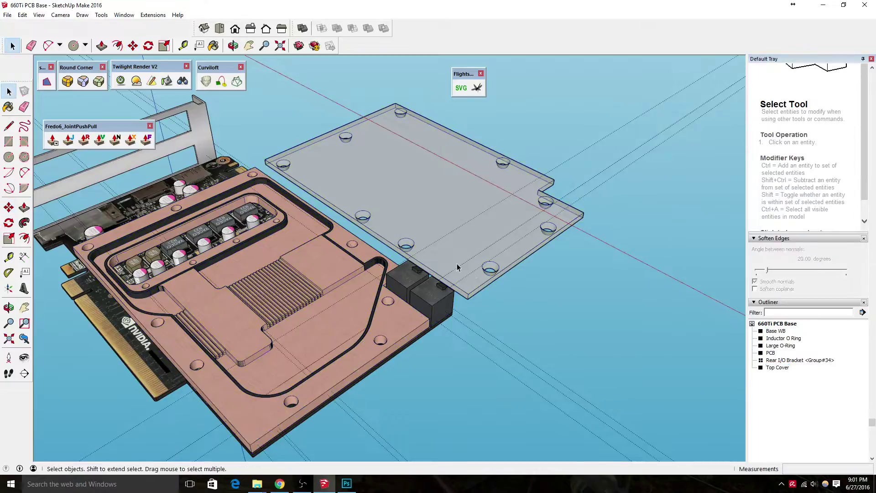
# Step: Move Top Cover down onto the copper water block
pyautogui.press('m')
pyautogui.click(401, 264)
pyautogui.click(320, 365)
pyautogui.moveTo(320, 364)
pyautogui.mouseDown(button='middle')
pyautogui.moveTo(255, 316)
pyautogui.moveTo(512, 358)
pyautogui.moveTo(553, 189)
pyautogui.mouseUp(button='middle')
pyautogui.press('space')
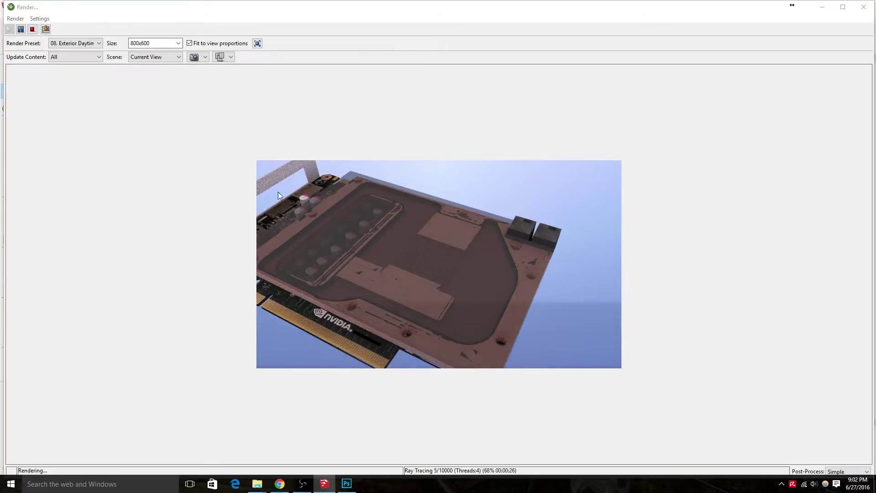
# Step: Lower Top Cover straight down so it sits flush on the block
pyautogui.click(863, 8)
pyautogui.moveTo(364, 225); pyautogui.dragTo(448, 267)
pyautogui.press('space')
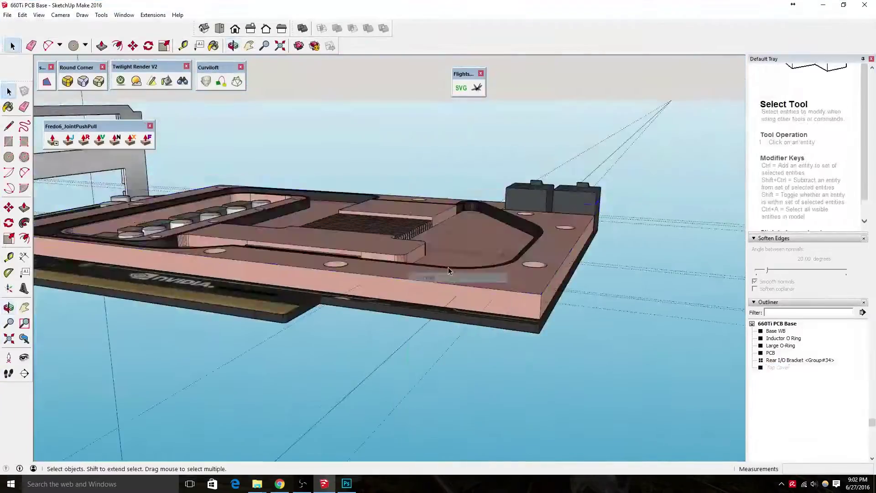
pyautogui.click(517, 252)
pyautogui.press('m')
pyautogui.scroll(2, 517, 253)
pyautogui.click(479, 210)
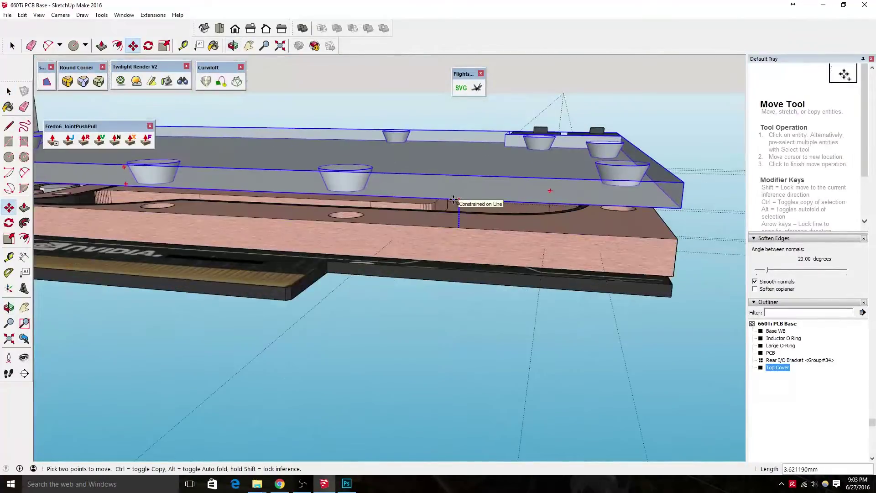
# Step: Render the whole scene with the 02. Low Twilight preset to check the cover
pyautogui.scroll(5, 473, 290)
pyautogui.press('o')
pyautogui.scroll(-5, 473, 290)
pyautogui.moveTo(474, 290); pyautogui.dragTo(399, 281)
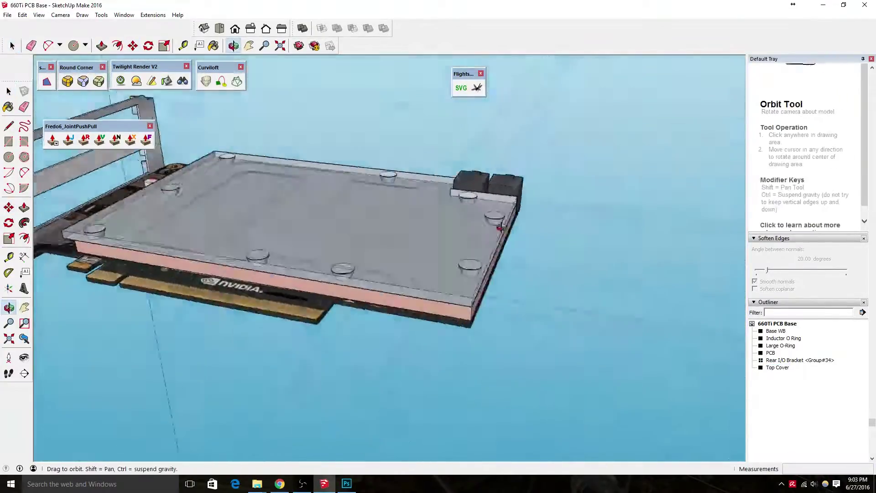
pyautogui.press('space')
pyautogui.click(398, 281)
pyautogui.press('b')
pyautogui.click(120, 80)
pyautogui.click(73, 82)
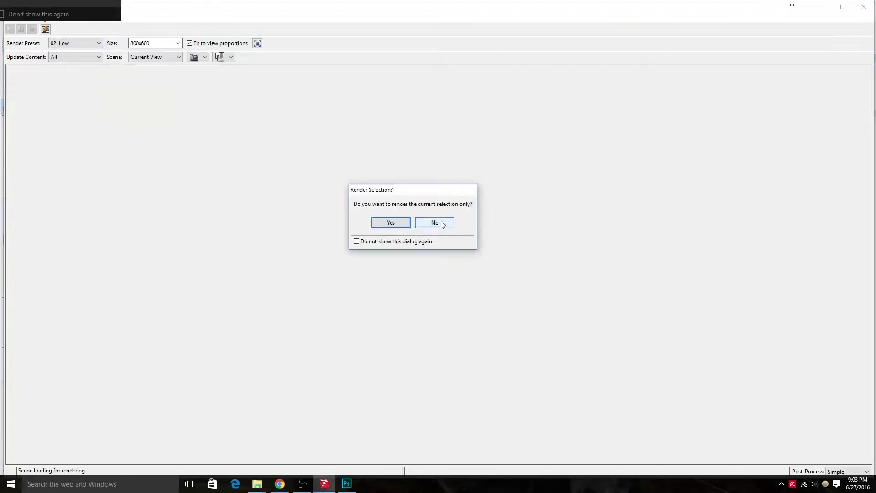
pyautogui.click(412, 224)
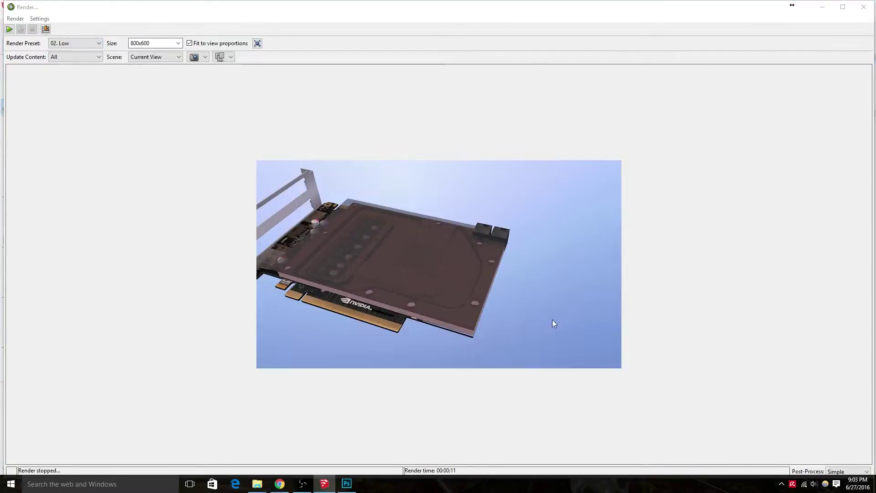
# Step: Discard the render and finish extruding the screw cylinder in a cover hole
pyautogui.press('n')
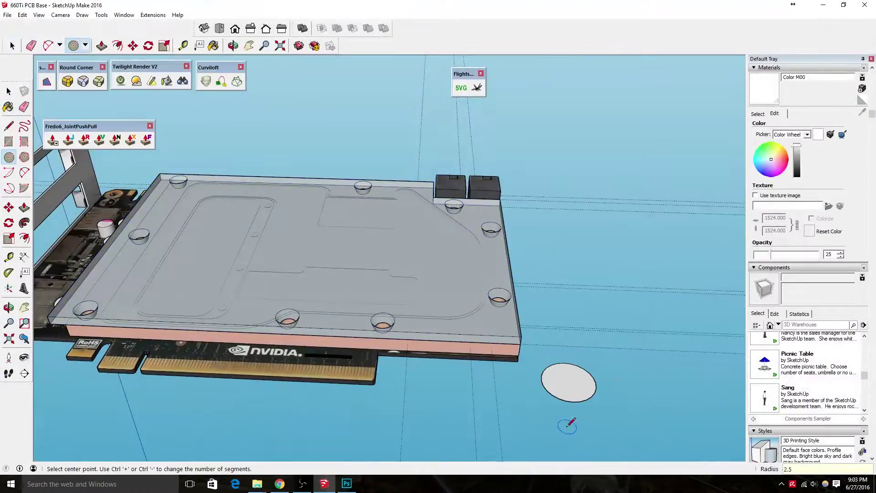
pyautogui.press('t')
pyautogui.scroll(10, 450, 251)
pyautogui.scroll(-5, 613, 354)
pyautogui.scroll(5, 395, 211)
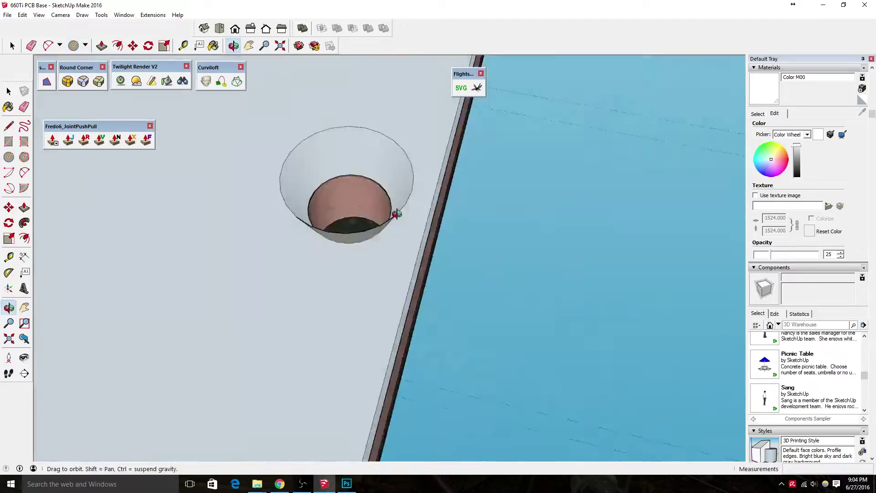
pyautogui.moveTo(395, 212); pyautogui.dragTo(519, 290, button='middle')
pyautogui.scroll(-5, 485, 332)
pyautogui.scroll(3, 524, 329)
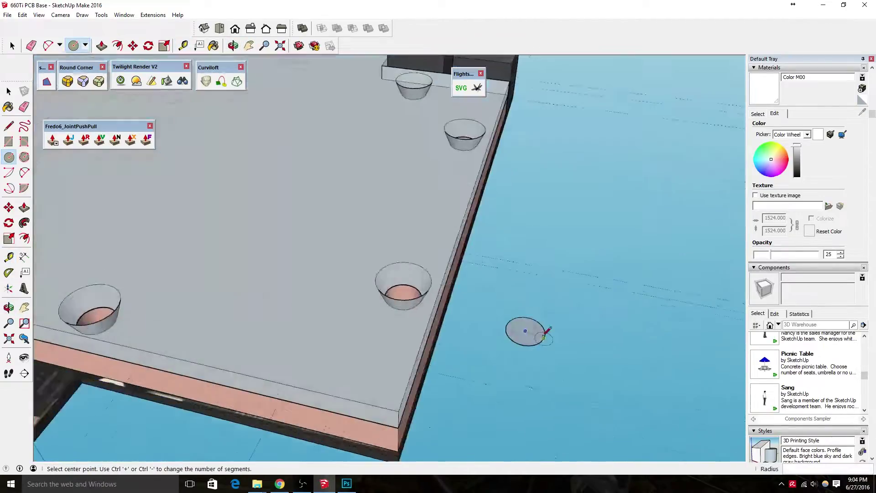
pyautogui.moveTo(524, 329); pyautogui.dragTo(399, 369, button='middle')
pyautogui.press('t')
pyautogui.moveTo(542, 286); pyautogui.dragTo(536, 252, button='middle')
pyautogui.click(536, 252)
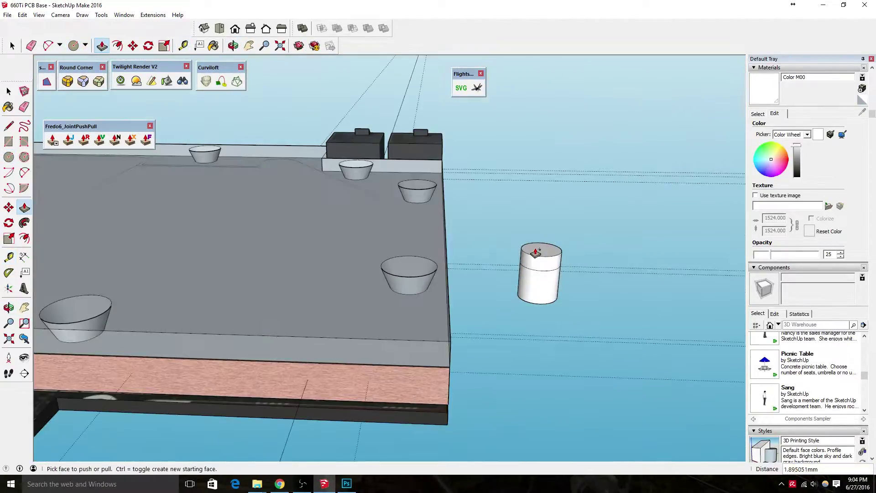
# Step: Scale the cylinder's top into a countersunk head and paint the screw dark grey
pyautogui.press('space')
pyautogui.moveTo(418, 374); pyautogui.dragTo(459, 239, button='middle')
pyautogui.click(459, 239)
pyautogui.scroll(2, 459, 238)
pyautogui.press('s')
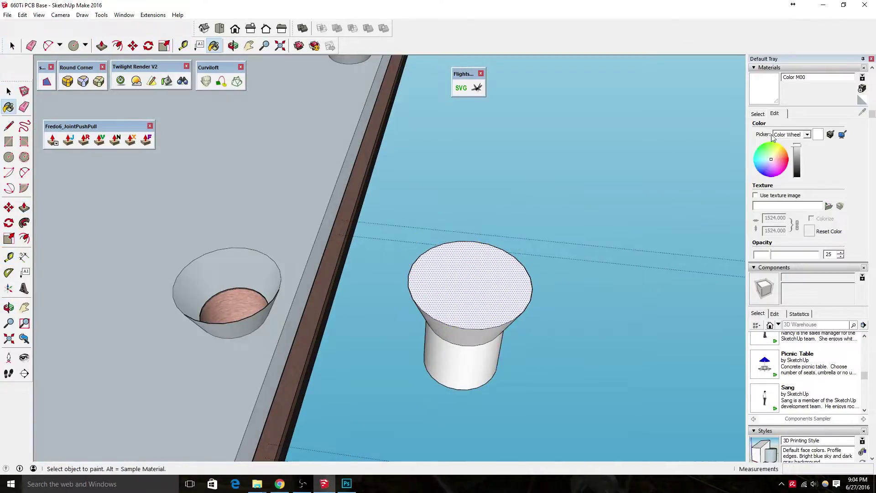
pyautogui.click(757, 114)
pyautogui.click(497, 363)
# Step: Make the whole screw shape into a component named 'Screw'
pyautogui.moveTo(497, 363); pyautogui.dragTo(452, 337, button='middle')
pyautogui.press('space')
pyautogui.tripleClick(452, 338)
pyautogui.press('g')
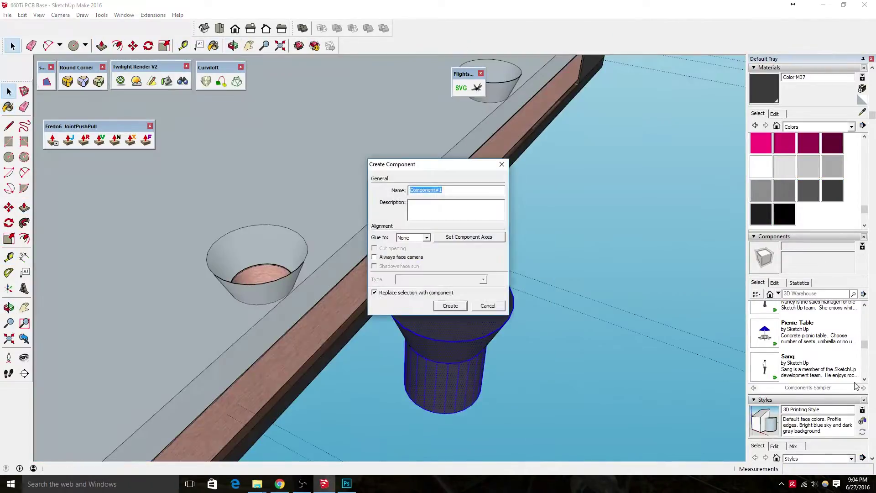
pyautogui.press('Return')
# Step: Move the Screw component down into its cover hole
pyautogui.press('m')
pyautogui.click(518, 333)
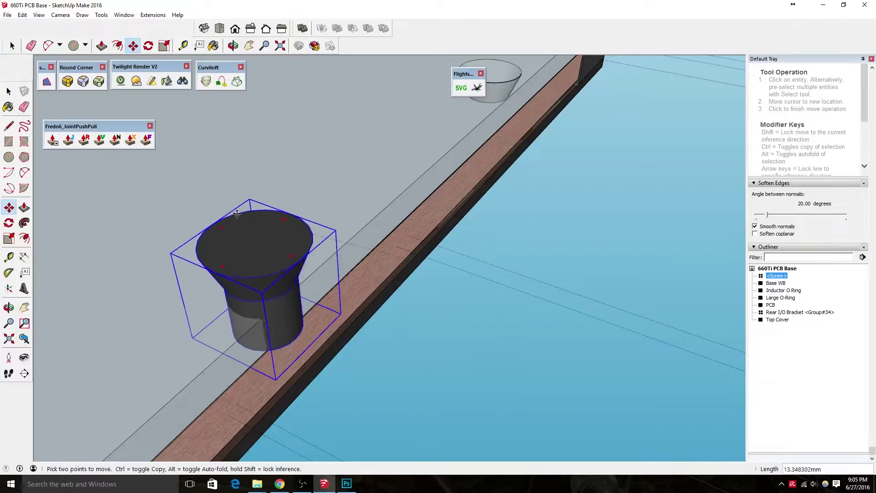
pyautogui.scroll(3, 313, 254)
pyautogui.moveTo(255, 246); pyautogui.dragTo(293, 409, button='middle')
pyautogui.scroll(-3, 293, 409)
pyautogui.moveTo(342, 342); pyautogui.dragTo(456, 296, button='middle')
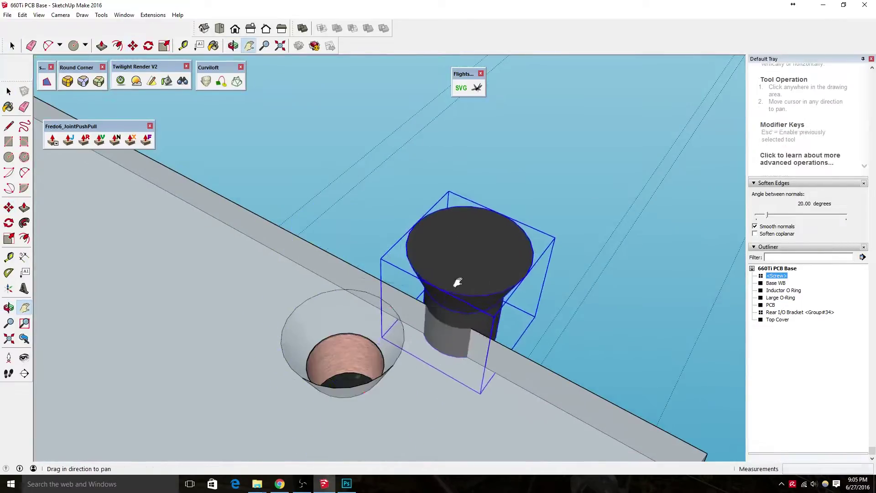
pyautogui.click(427, 342)
# Step: Push/Pull a Phillips cross recess into the screw head
pyautogui.press('space')
pyautogui.scroll(-3, 284, 159)
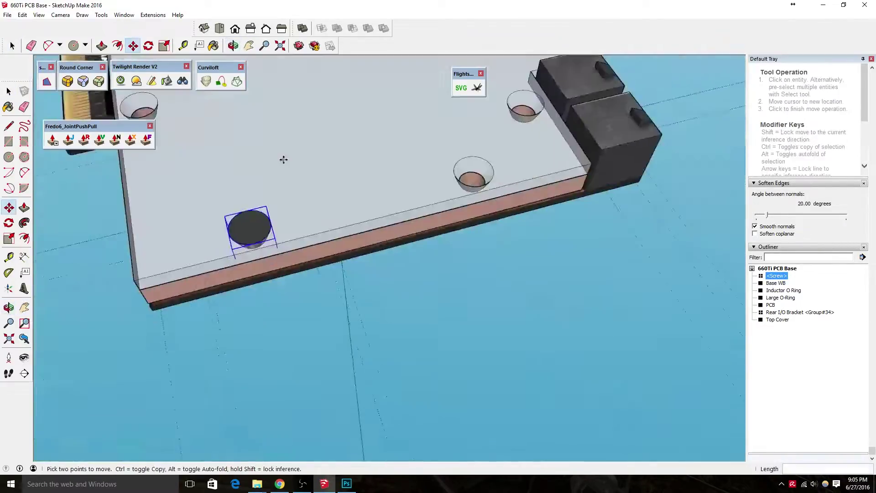
pyautogui.moveTo(283, 158); pyautogui.dragTo(268, 279, button='middle')
pyautogui.scroll(5, 268, 279)
pyautogui.scroll(2, 271, 284)
pyautogui.click(271, 284)
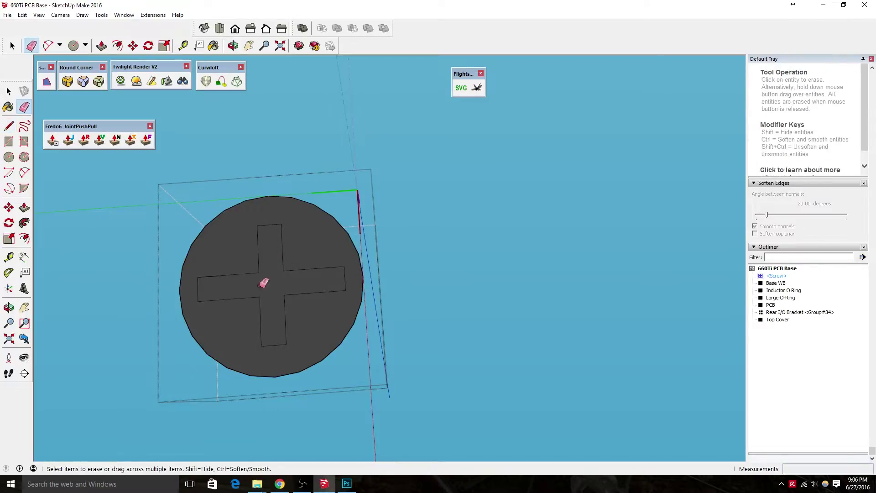
pyautogui.press('p')
pyautogui.scroll(-2, 263, 283)
pyautogui.moveTo(264, 283); pyautogui.dragTo(297, 297, button='middle')
pyautogui.click(296, 296)
pyautogui.press('space')
pyautogui.press('Escape')
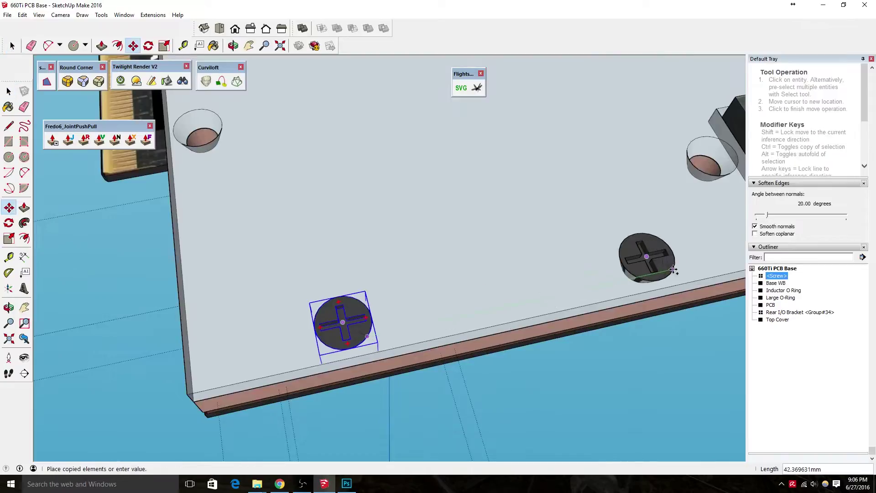
# Step: Place a copy of the screw into the next cover hole
pyautogui.moveTo(284, 156); pyautogui.dragTo(414, 297, button='middle')
pyautogui.scroll(-3, 416, 319)
pyautogui.scroll(4, 428, 292)
pyautogui.click(427, 291)
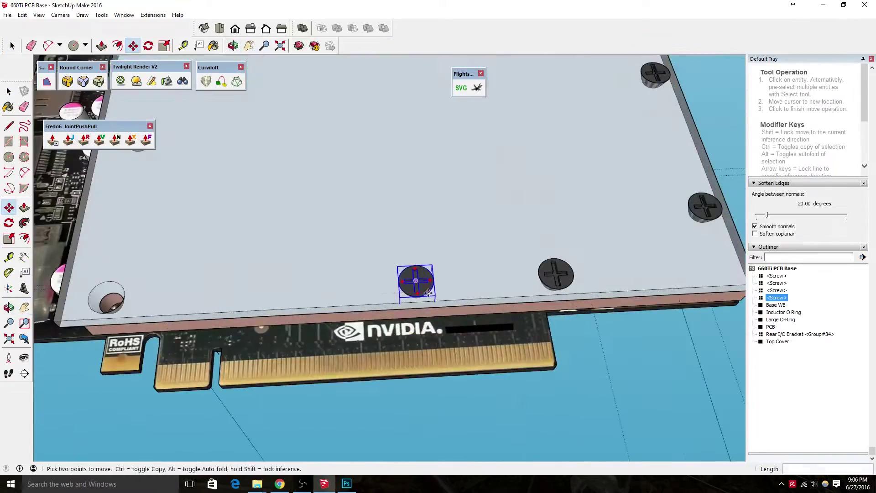
pyautogui.keyDown('shift'); pyautogui.moveTo(149, 286); pyautogui.dragTo(209, 369, button='middle'); pyautogui.keyUp('shift')
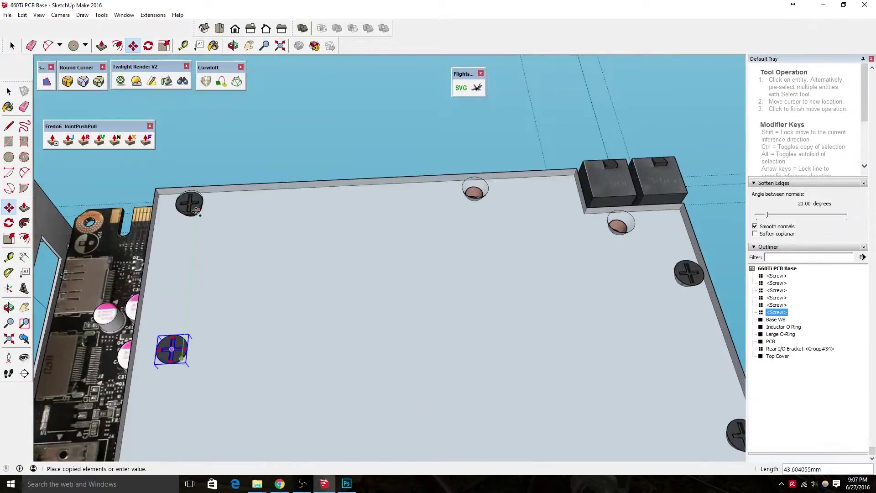
pyautogui.scroll(-5, 653, 285)
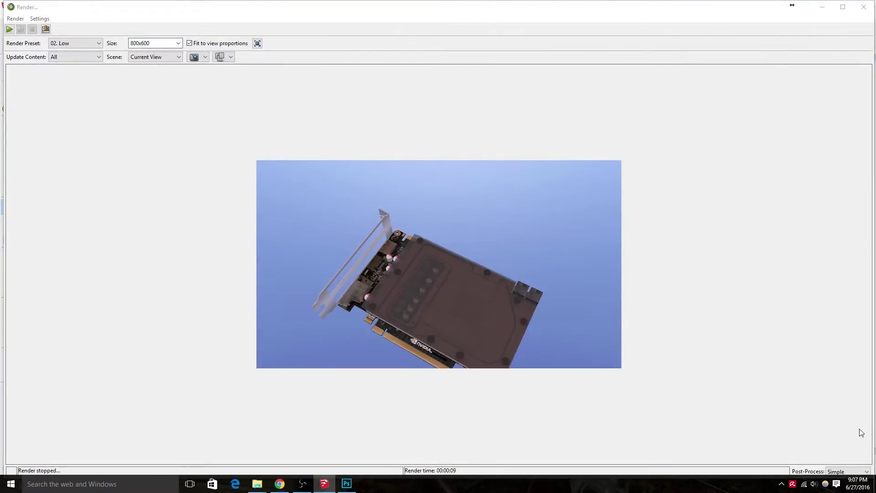
# Step: Place a screw copy at the next hole and scale it down for the centre row
pyautogui.click(418, 229)
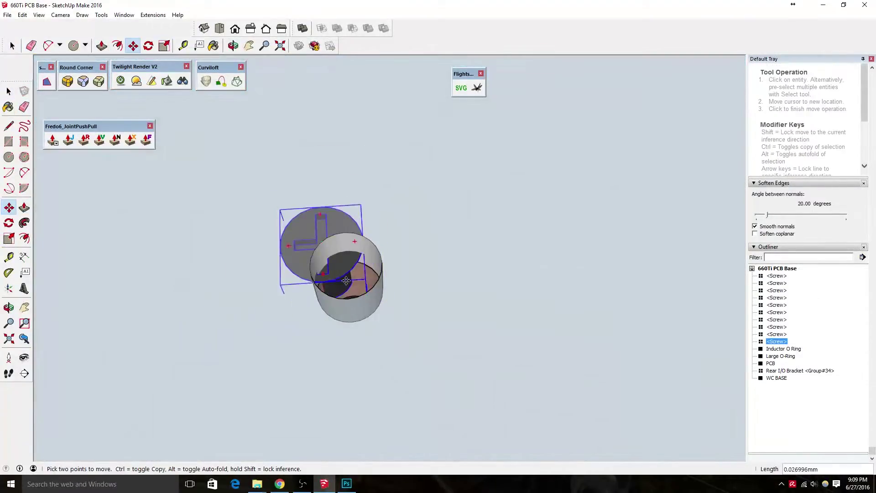
pyautogui.click(439, 228)
pyautogui.press('s')
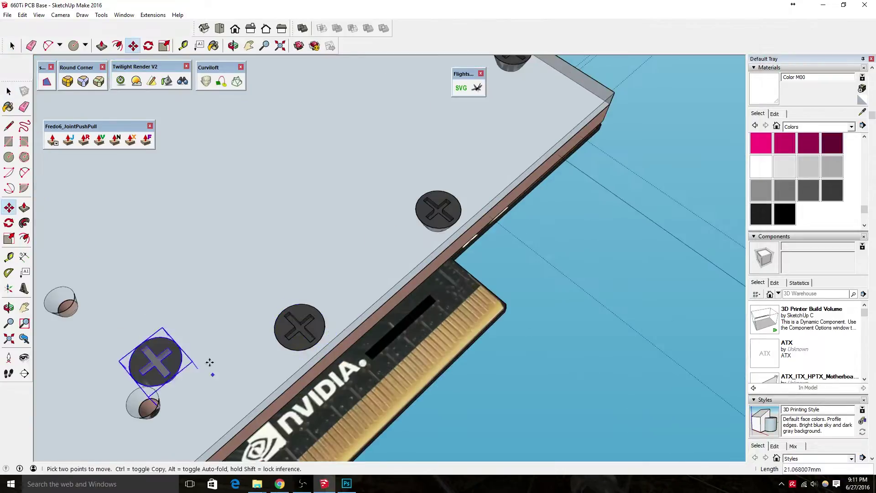
pyautogui.press('m')
pyautogui.moveTo(156, 402)
pyautogui.mouseDown(button='middle')
pyautogui.moveTo(291, 284)
pyautogui.moveTo(277, 319)
pyautogui.moveTo(254, 314)
pyautogui.mouseUp(button='middle')
pyautogui.rightClick(255, 314)
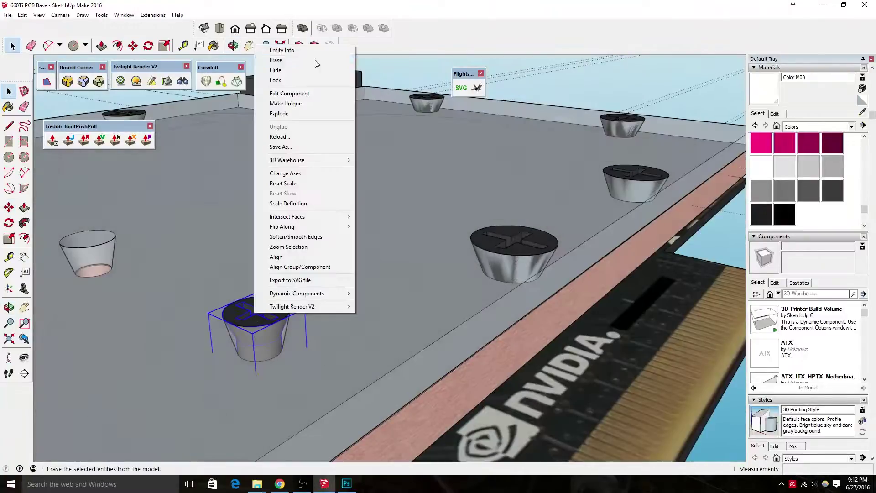
pyautogui.moveTo(501, 343); pyautogui.dragTo(375, 280, button='middle')
# Step: Select the screws and open their context options to adjust them
pyautogui.click(332, 313)
pyautogui.hotkey('ctrl', 'a')
pyautogui.rightClick(432, 98)
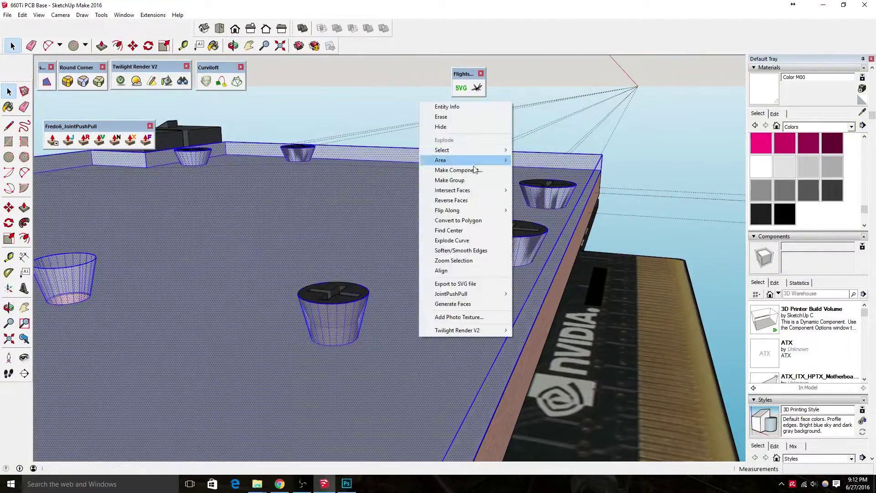
pyautogui.moveTo(432, 98)
pyautogui.mouseDown(button='middle')
pyautogui.moveTo(394, 310)
pyautogui.moveTo(372, 274)
pyautogui.mouseUp(button='middle')
pyautogui.click(393, 310)
pyautogui.rightClick(367, 292)
pyautogui.press('Escape')
pyautogui.press('m')
# Step: Unhide all hidden parts via Edit > Unhide > All and make the selected screw a component
pyautogui.click(22, 15)
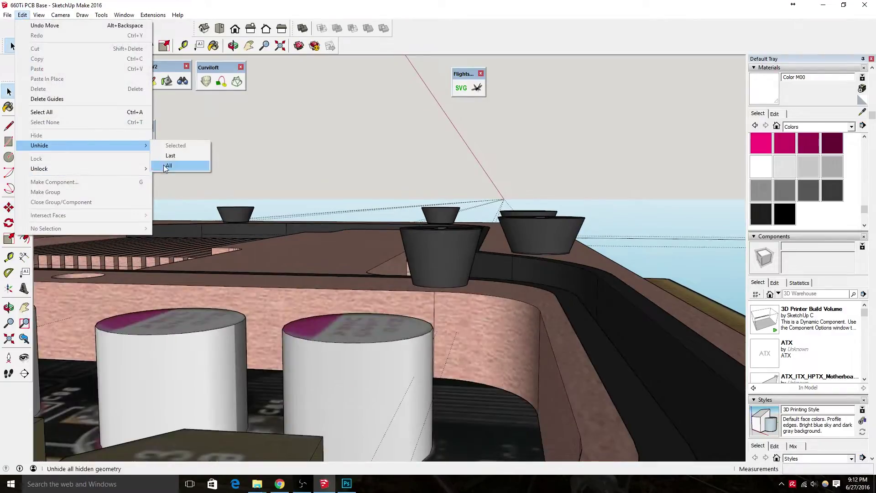
pyautogui.click(180, 167)
pyautogui.press('space')
pyautogui.click(241, 310)
pyautogui.press('g')
pyautogui.press('Return')
pyautogui.moveTo(405, 215); pyautogui.dragTo(129, 298, button='middle')
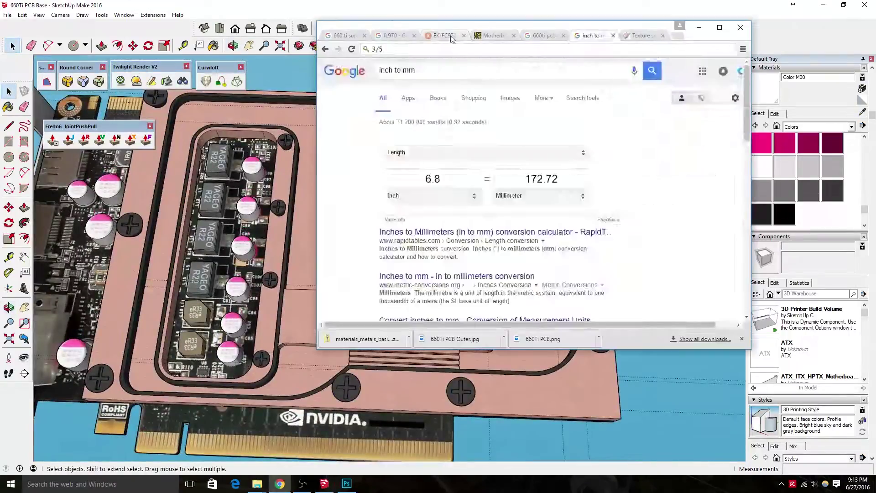
# Step: Pull a 10 mm endpiece block out from the board's end
pyautogui.click(450, 36)
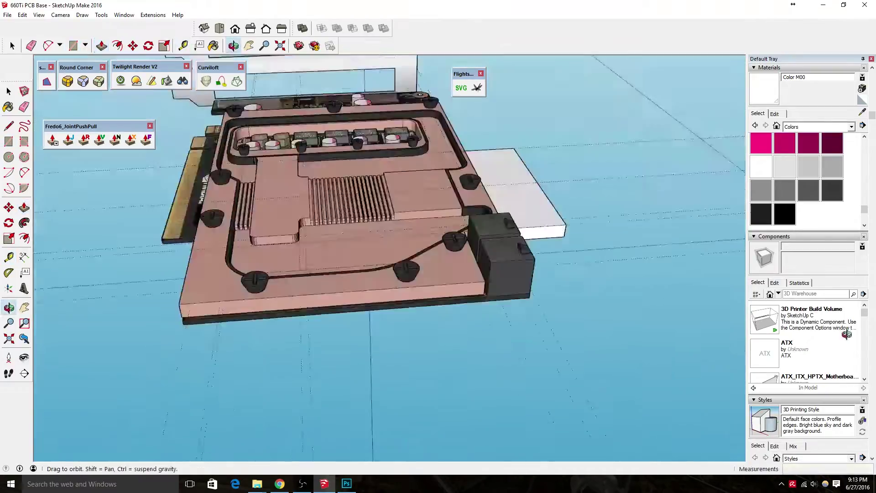
pyautogui.moveTo(372, 277); pyautogui.dragTo(532, 244, button='middle')
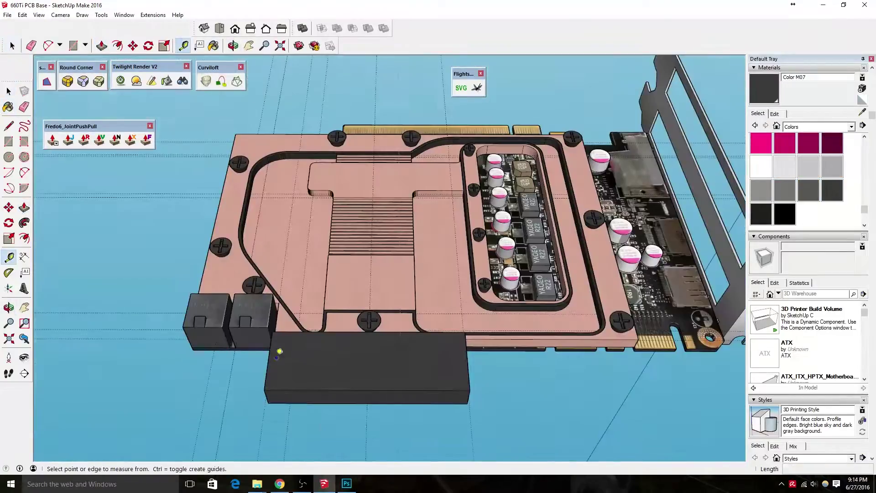
pyautogui.moveTo(348, 337); pyautogui.dragTo(420, 358, button='middle')
pyautogui.write('0')
pyautogui.press('Return')
pyautogui.click(280, 483)
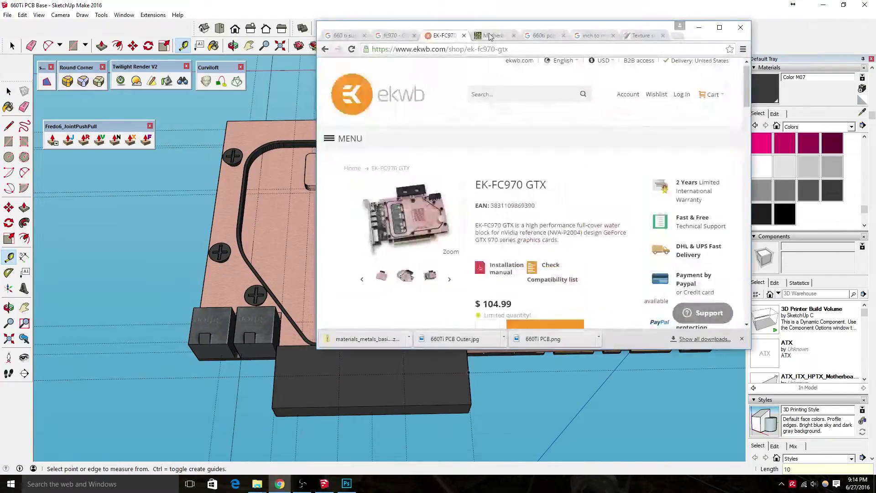
# Step: Search 'g1/4' thread in Chrome and open the BSPP thread dimension table
pyautogui.click(489, 33)
pyautogui.write('g1/4')
pyautogui.press('Down')
pyautogui.press('Return')
pyautogui.click(494, 259)
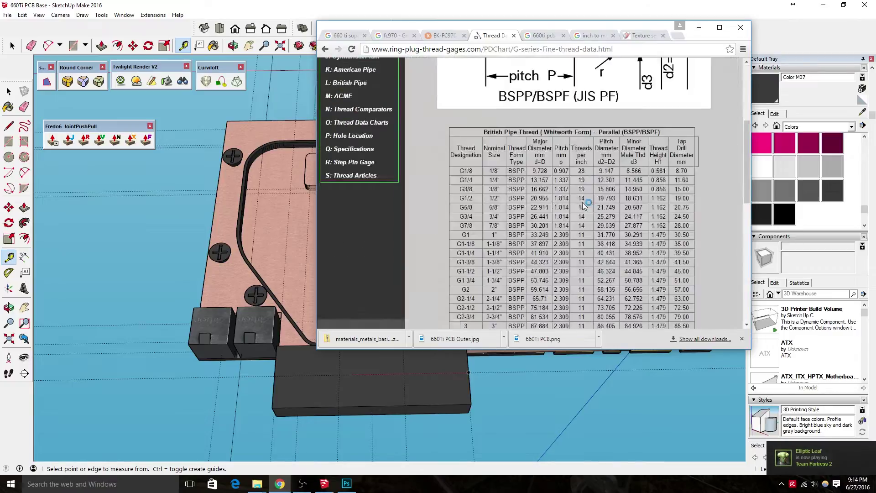
pyautogui.click(641, 35)
# Step: Draw two round port circles on the black endpiece and push them through the block
pyautogui.click(324, 484)
pyautogui.press('c')
pyautogui.click(339, 375)
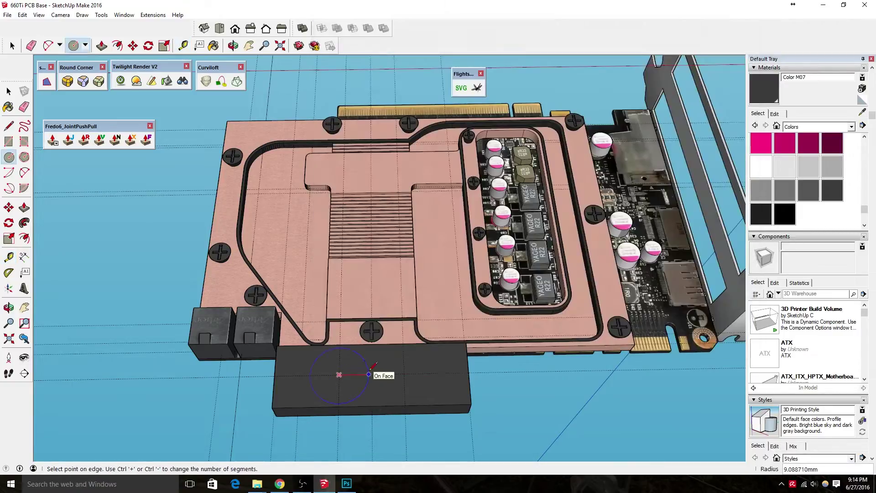
pyautogui.click(425, 372)
pyautogui.scroll(2, 358, 375)
pyautogui.press('m')
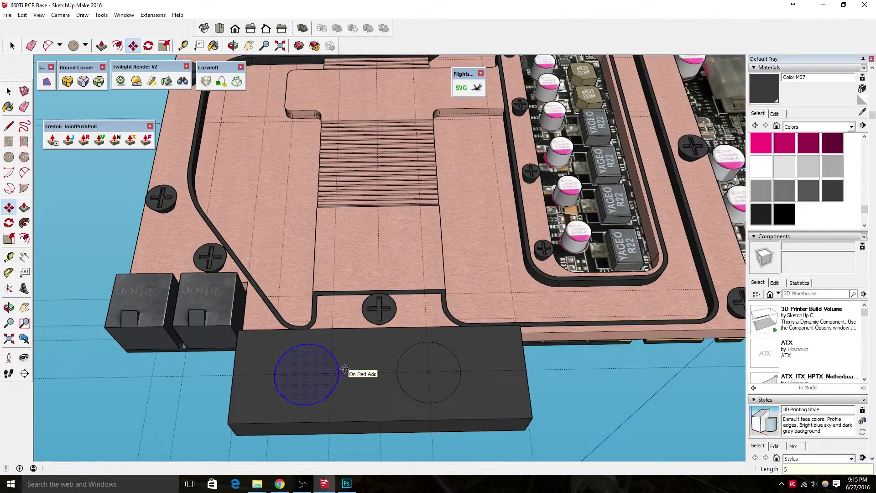
pyautogui.press('p')
pyautogui.moveTo(414, 371); pyautogui.dragTo(474, 354, button='middle')
pyautogui.scroll(-5, 363, 436)
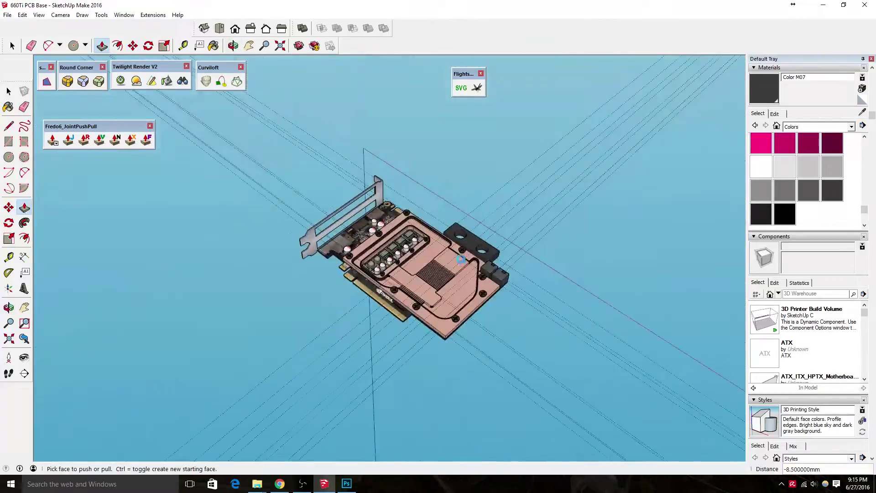
# Step: Select the whole endpiece block and make it a group named Endpiece
pyautogui.press('space')
pyautogui.scroll(5, 438, 178)
pyautogui.tripleClick(401, 292)
pyautogui.rightClick(401, 292)
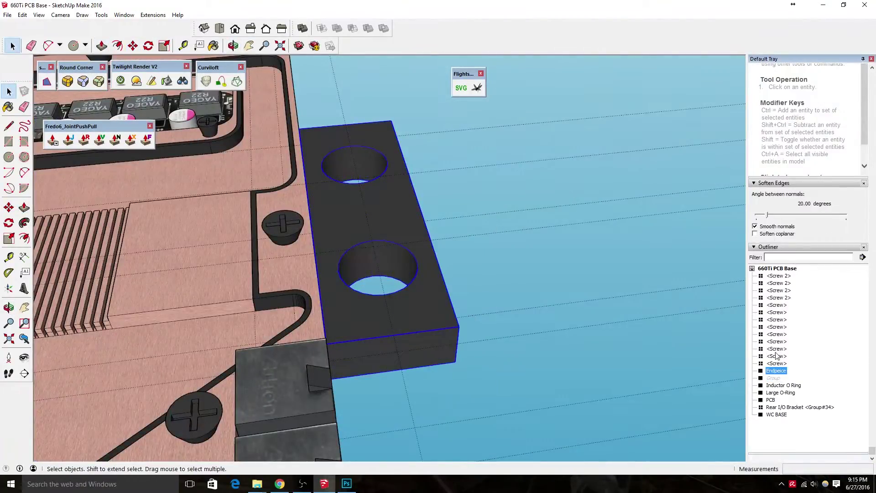
# Step: Unhide the top cover group in Outliner and rename it 'Top cv'
pyautogui.rightClick(774, 283)
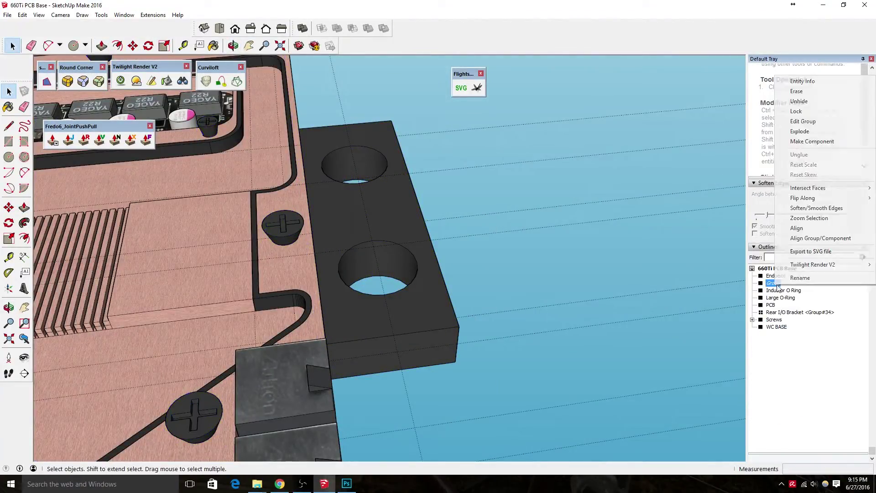
pyautogui.click(800, 101)
pyautogui.rightClick(405, 266)
pyautogui.doubleClick(774, 283)
pyautogui.write('Top cv')
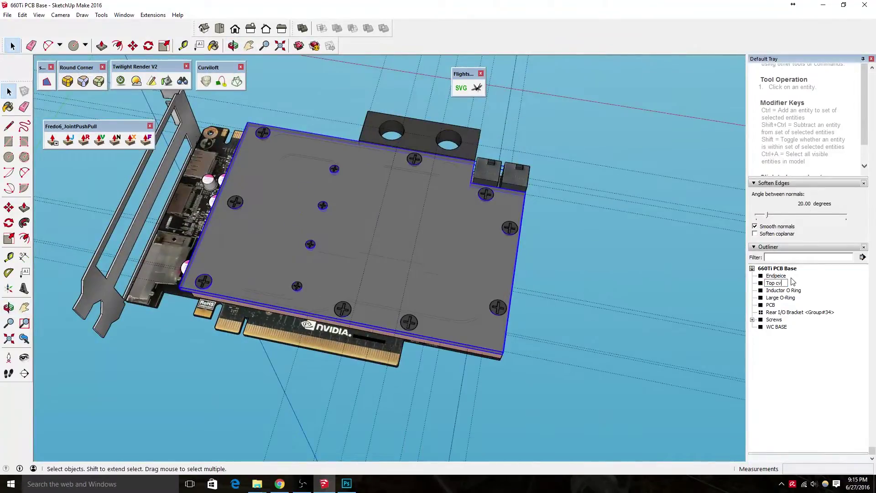